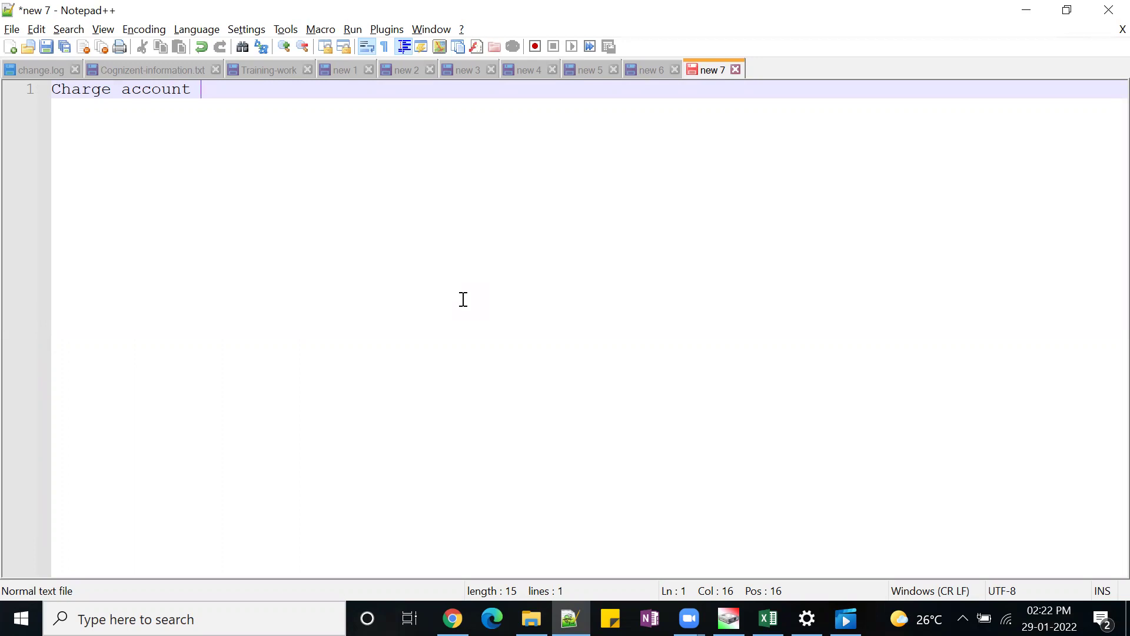
Step: Below the "Charge account" heading, list the segments as "segement - company", "department - cost center", "natural account" and "intercompany"
type("se")
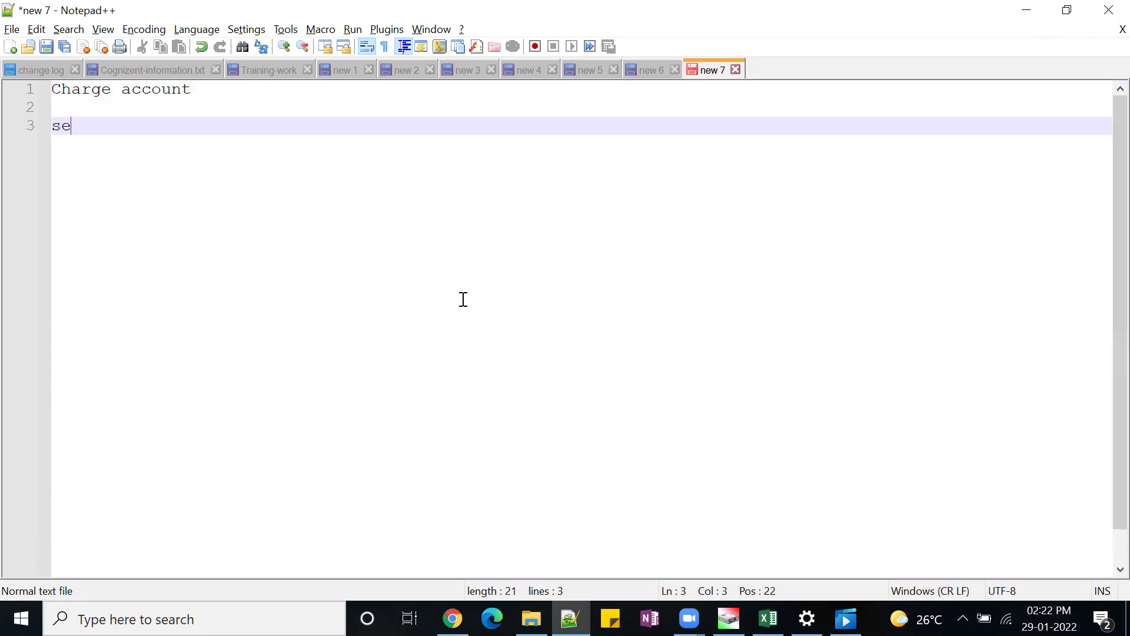
type("gement -")
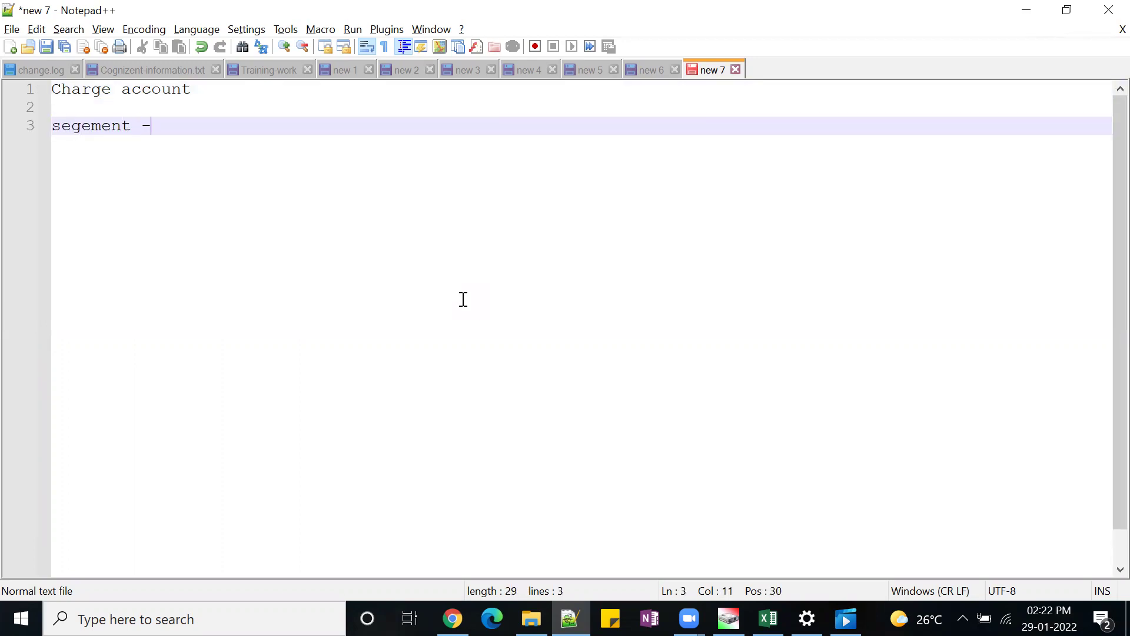
type(" company")
key("Return")
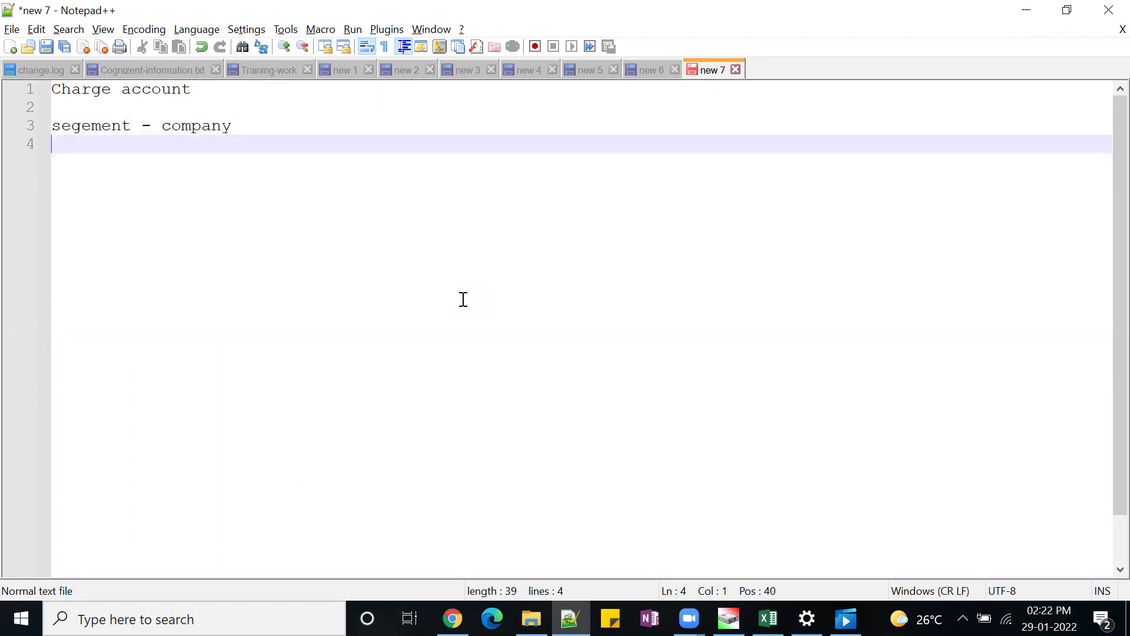
key("Tab")
type("department - cost center")
key("Return")
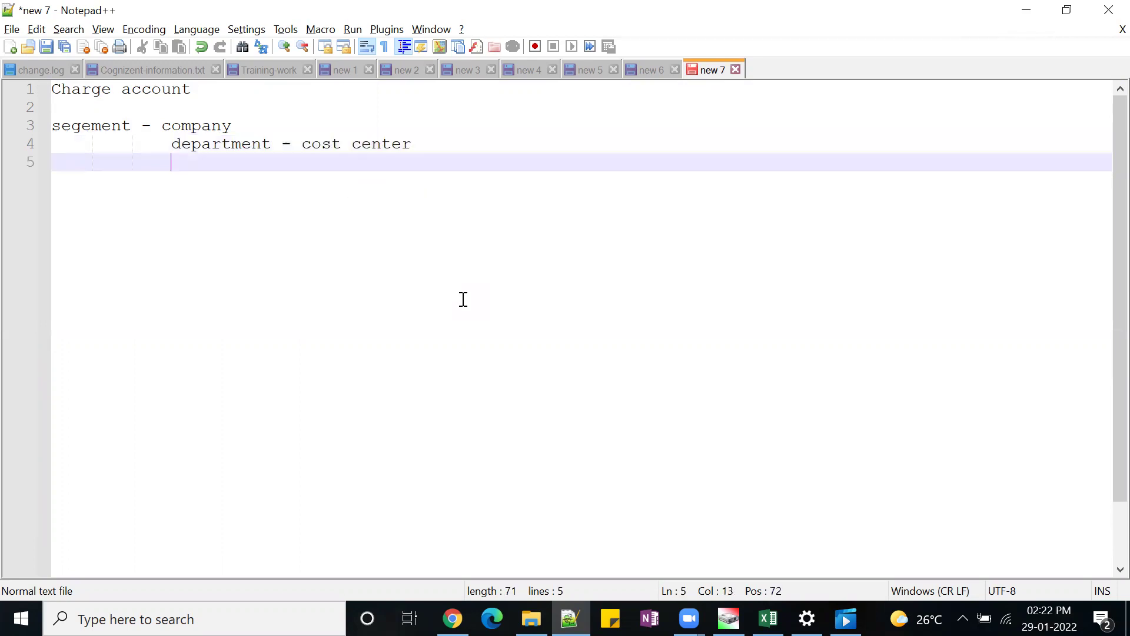
type("natural account")
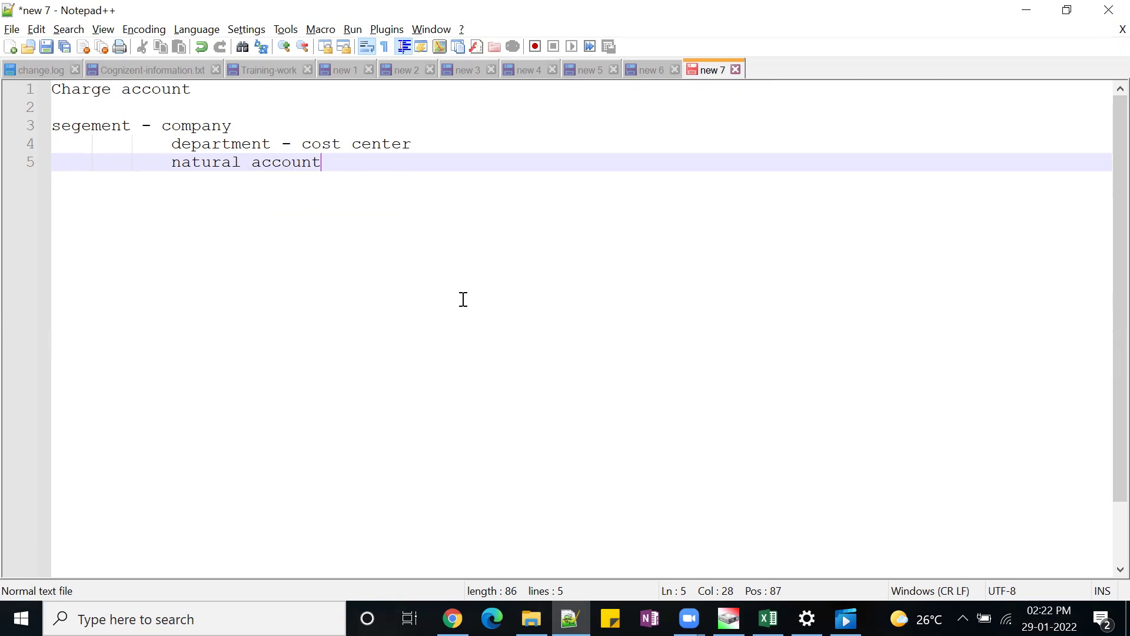
key("Return")
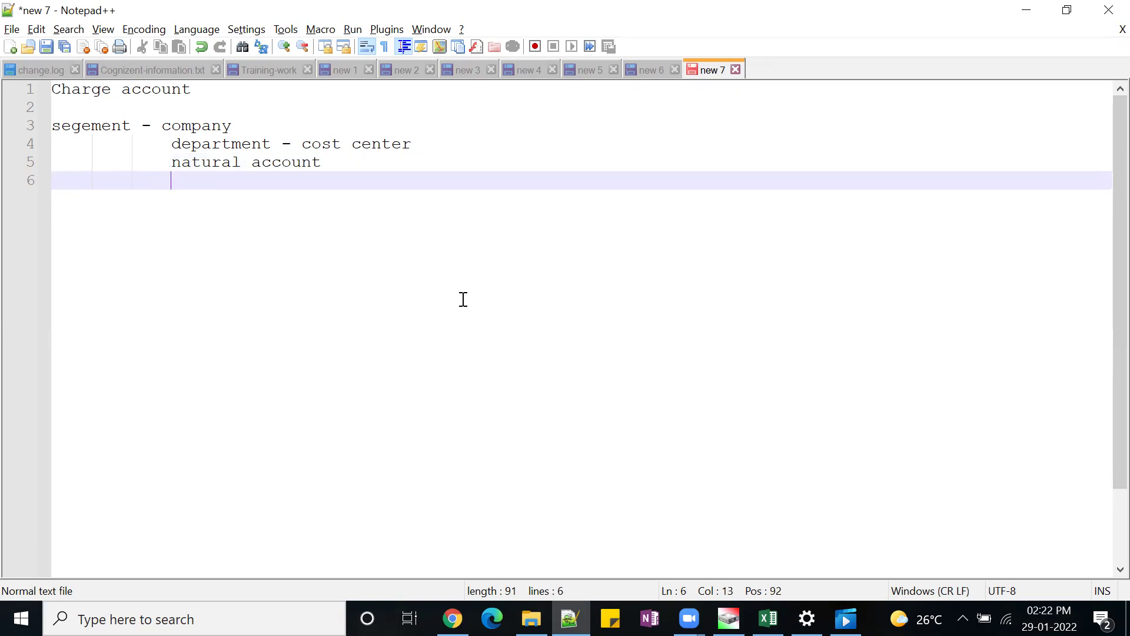
type("intercompany")
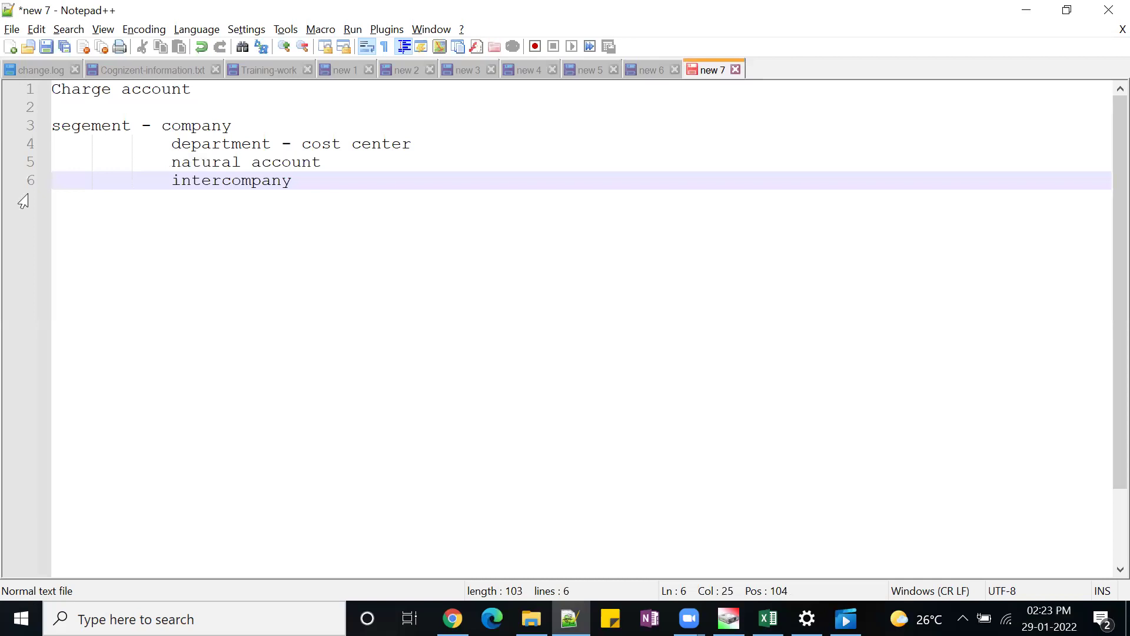
Step: Add the line "Manage users -- manager" below the segment list, separated from it by three blank lines and without indentation
left_click_drag(202, 93, 47, 94)
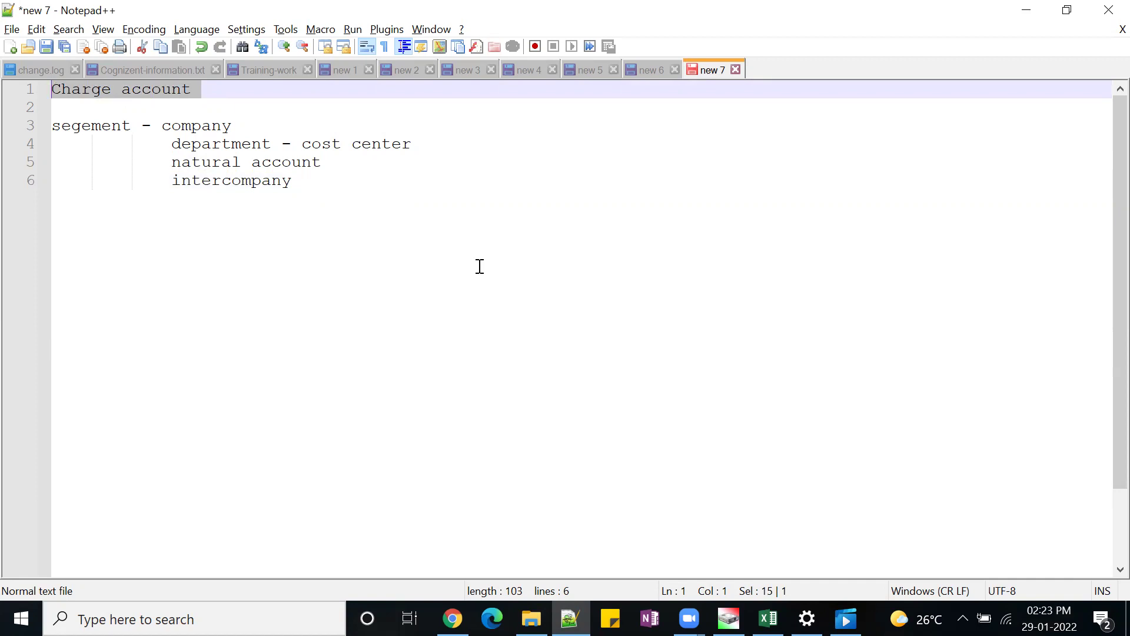
left_click(336, 185)
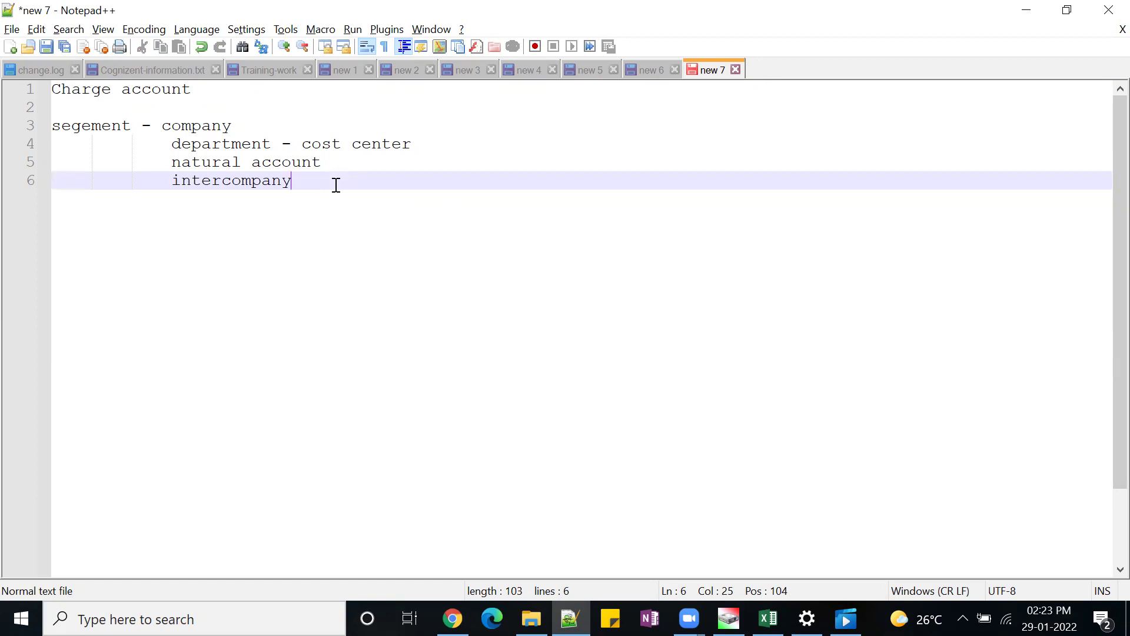
key("Return")
key("Return")
key("Return")
key("Return")
key("BackSpace")
key("BackSpace")
key("BackSpace")
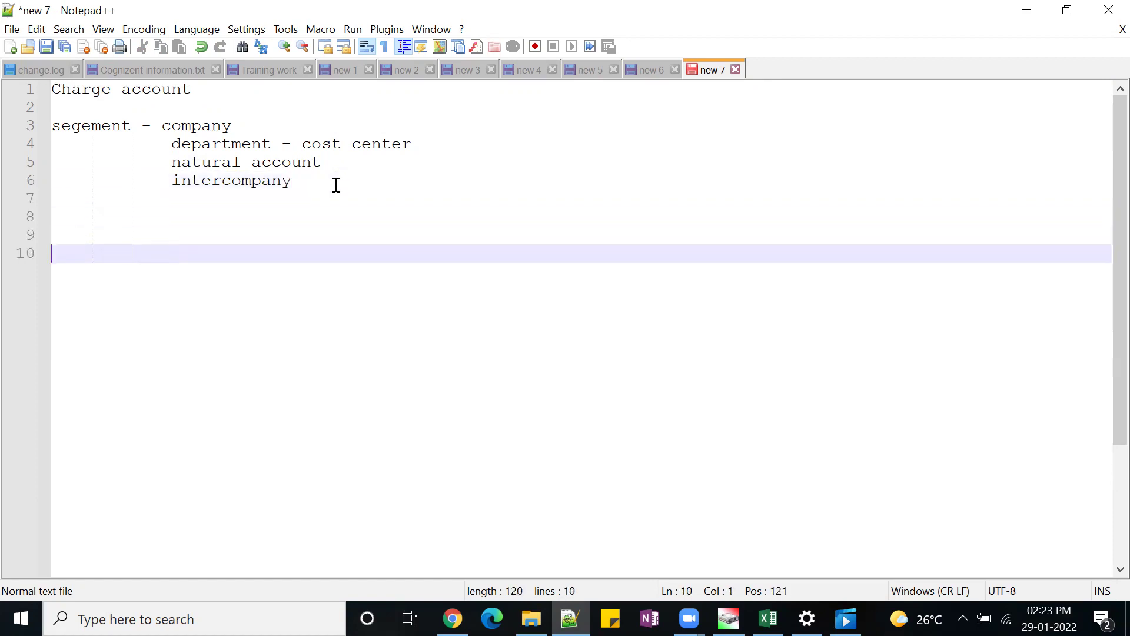
type("Manage users")
key("Return")
key("Return")
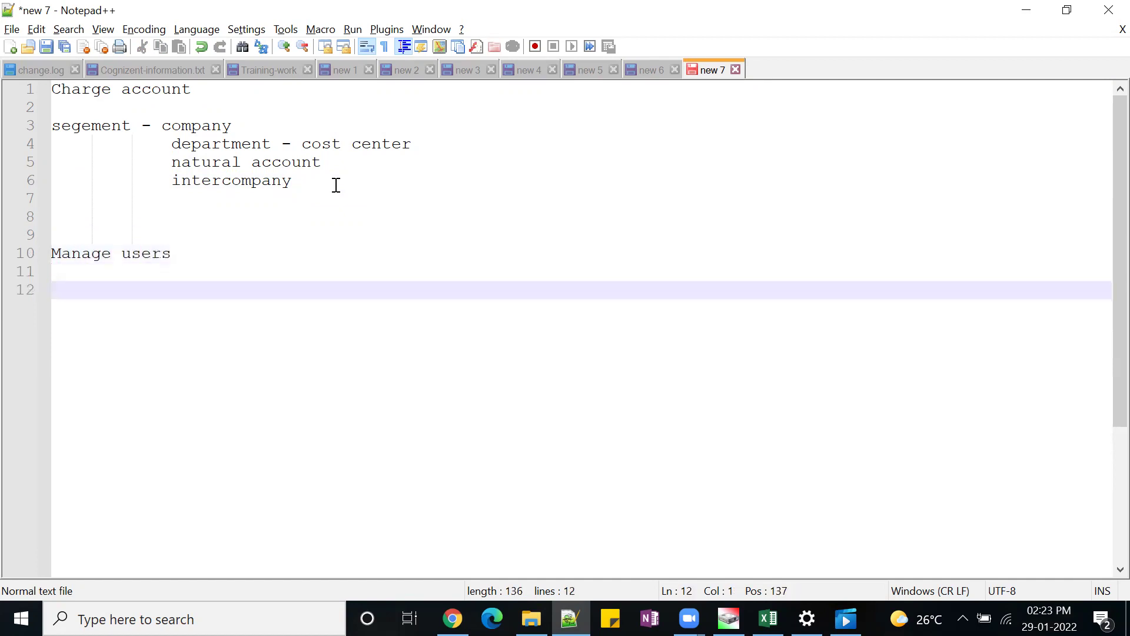
left_click(302, 257)
type("-- manager")
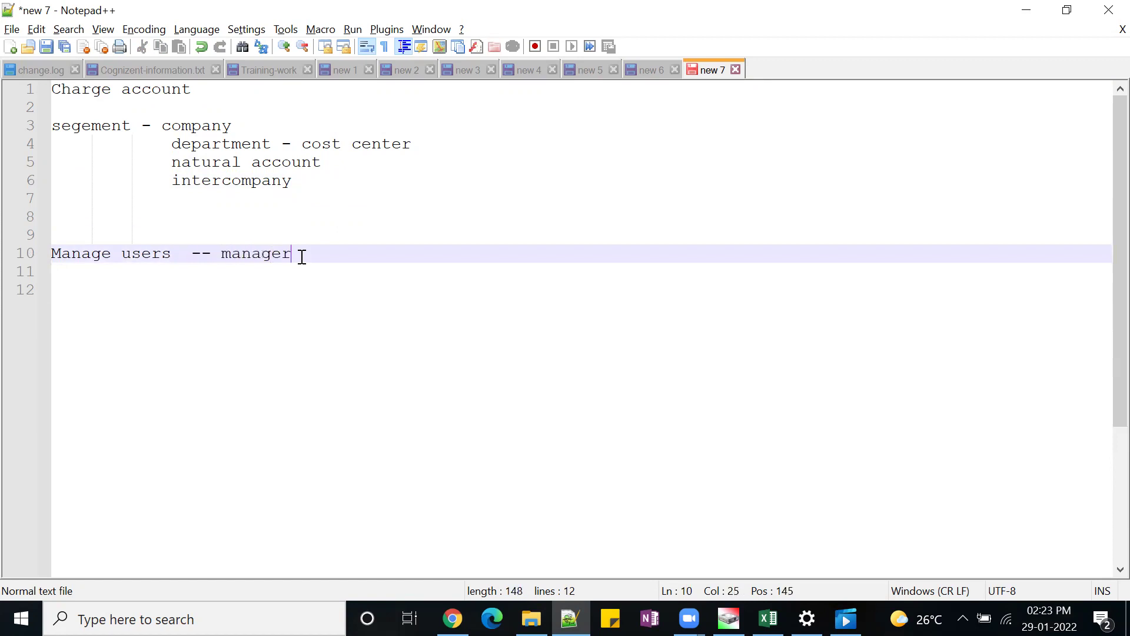
key("Return")
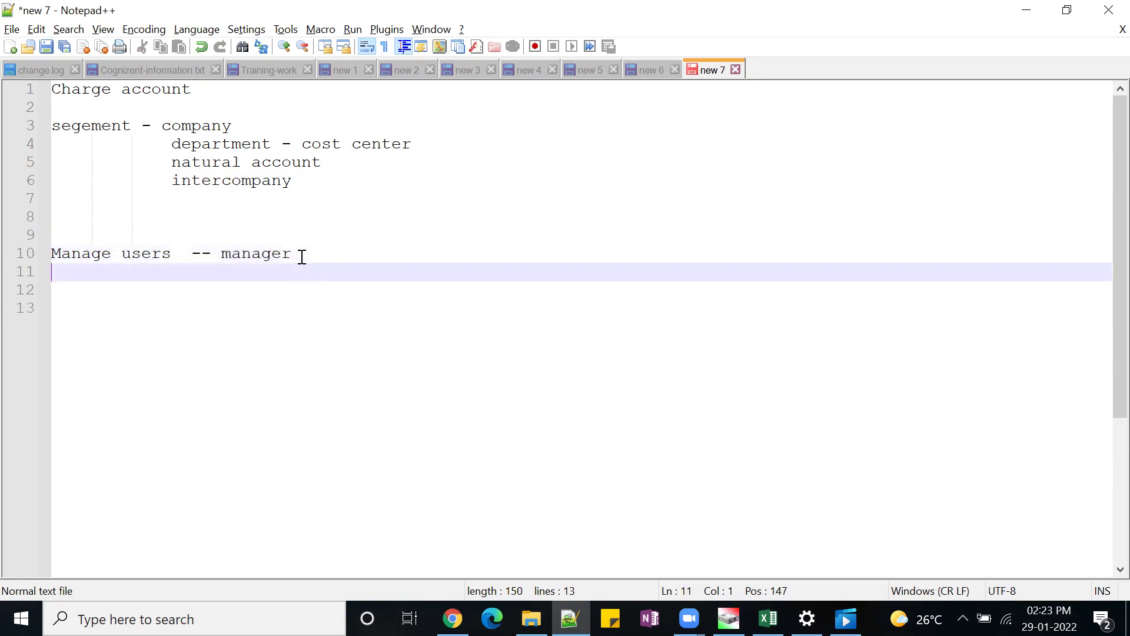
Step: Write the note "WE have to verify what is the department which is mapped with manager" below the "Manage users" line
key("Return")
type("WE have to verif")
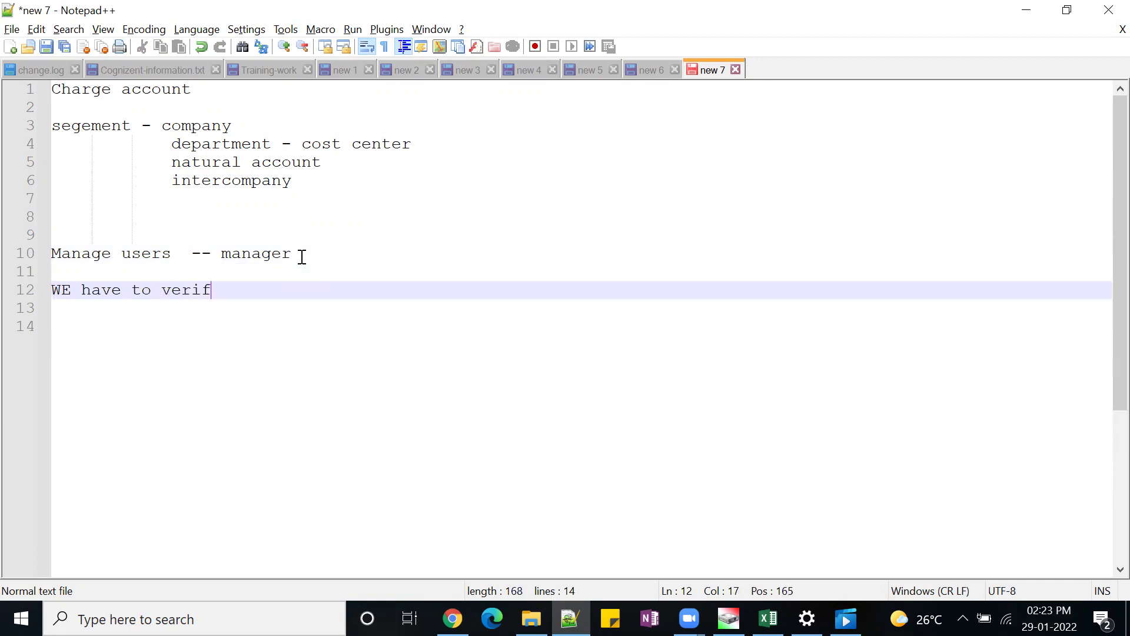
type("y what is the d")
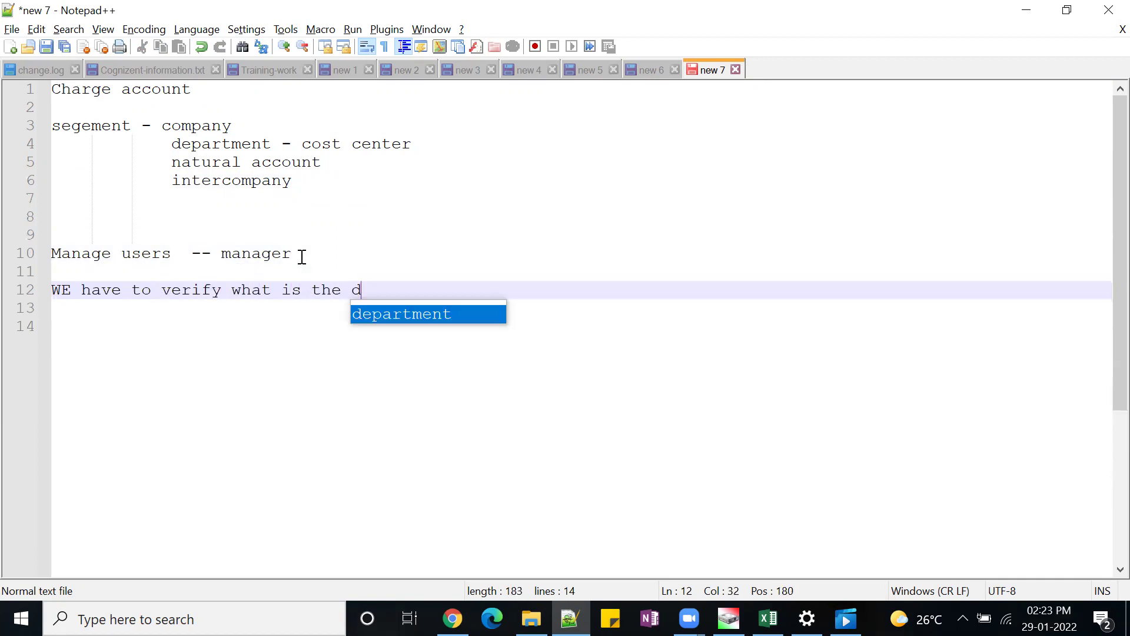
type("epartment")
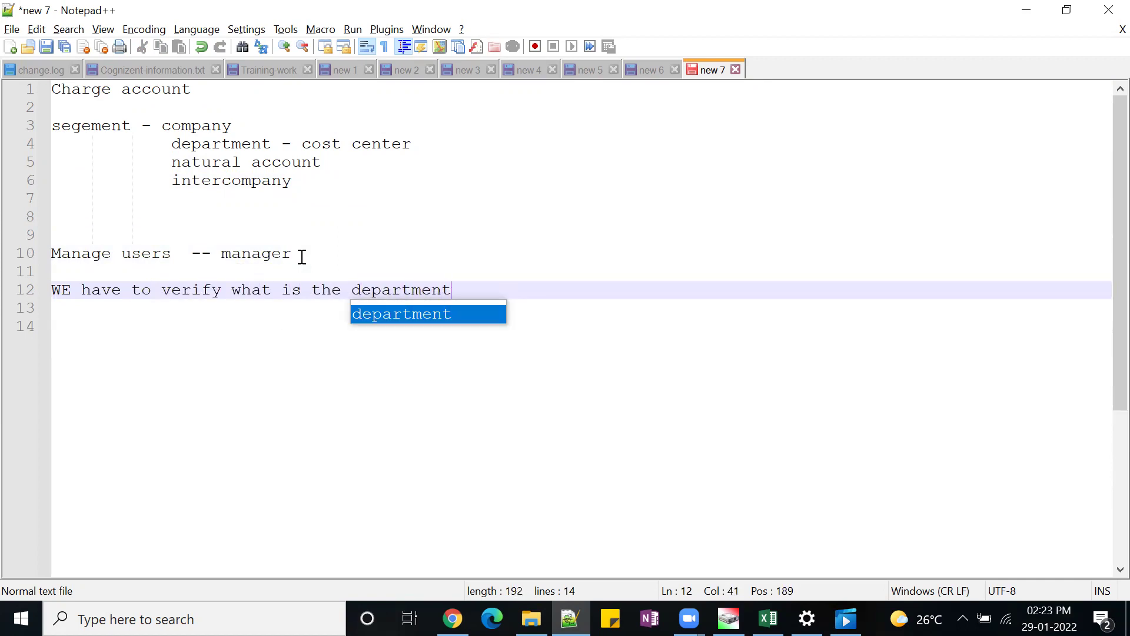
type(" which is map")
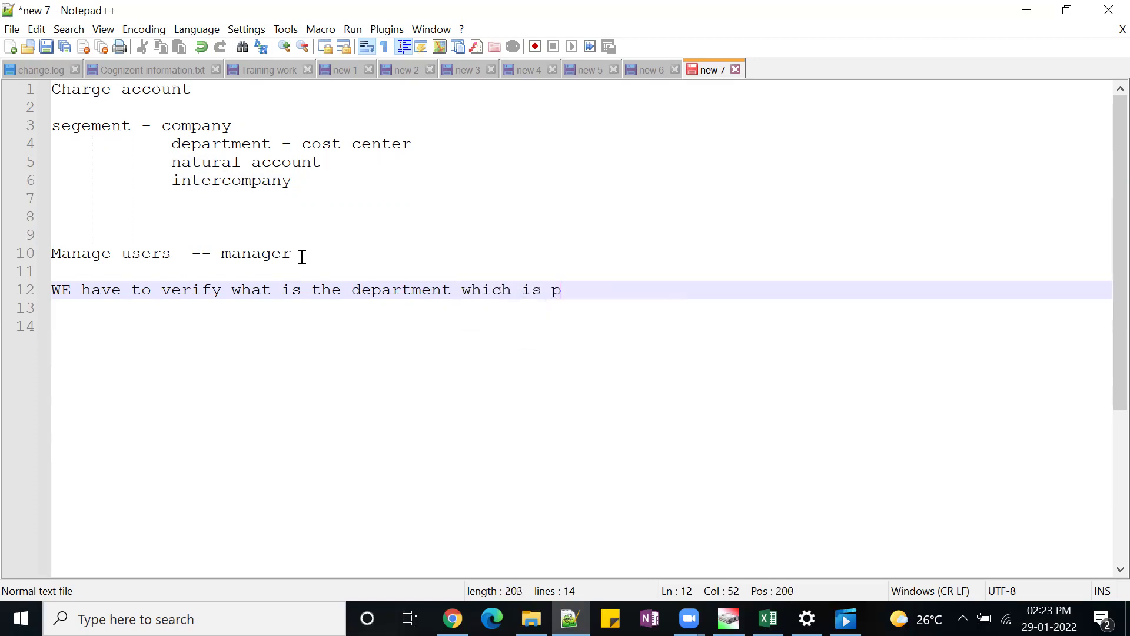
type("ped with ma")
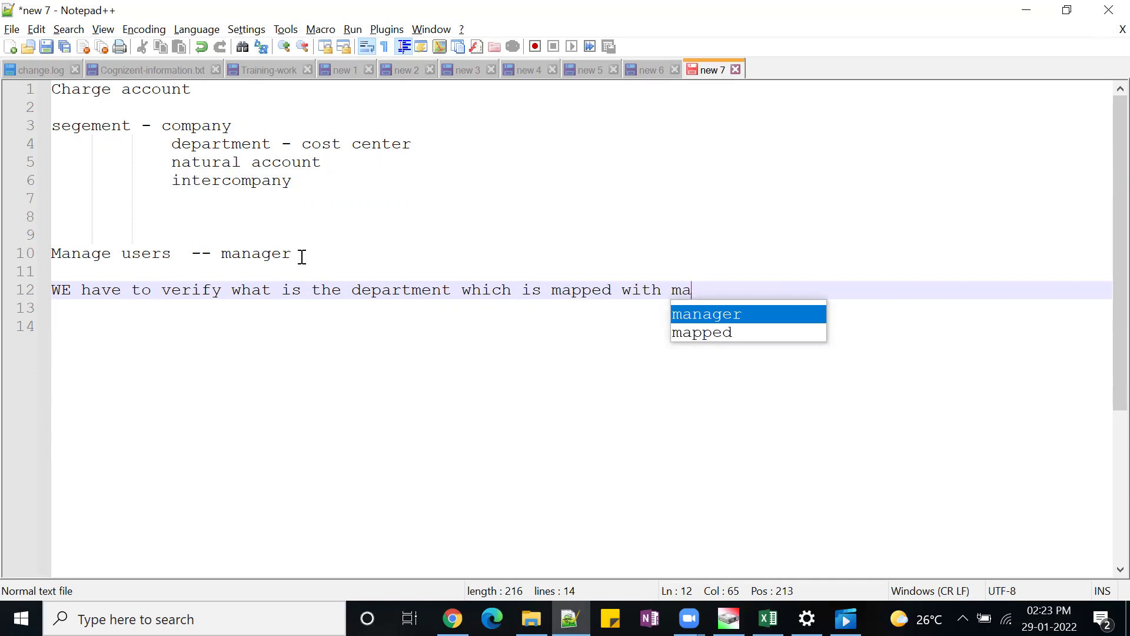
key("Return")
key("Return")
key("Return")
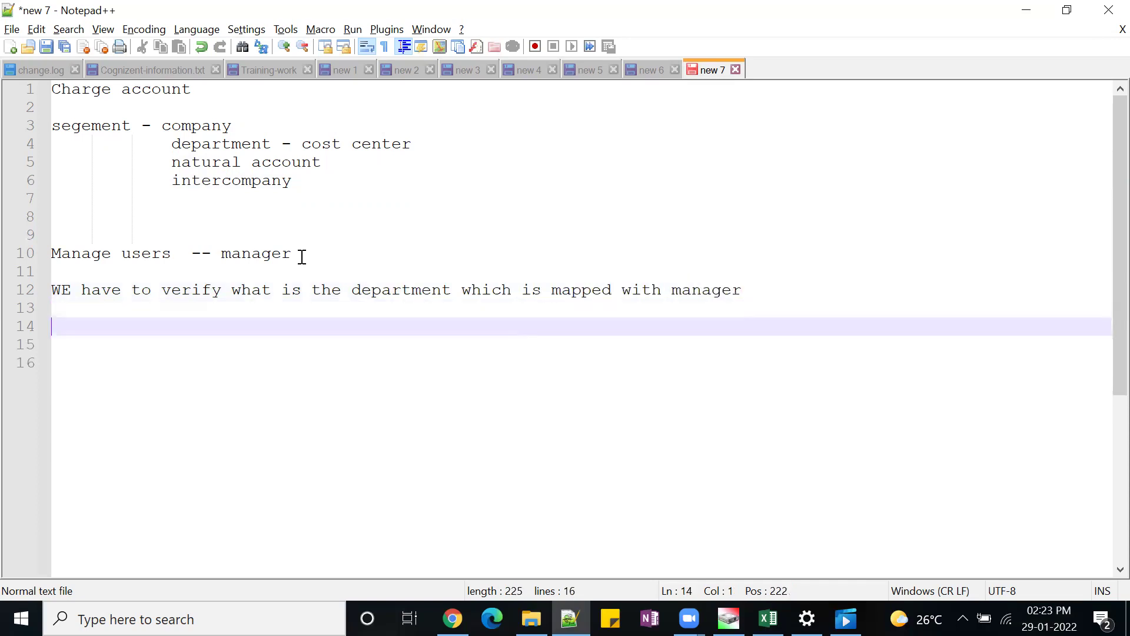
Step: Add the line "under this department" and, below it, the numbered item "1. GL cost center setup"
type("unders")
key("BackSpace")
type("this ")
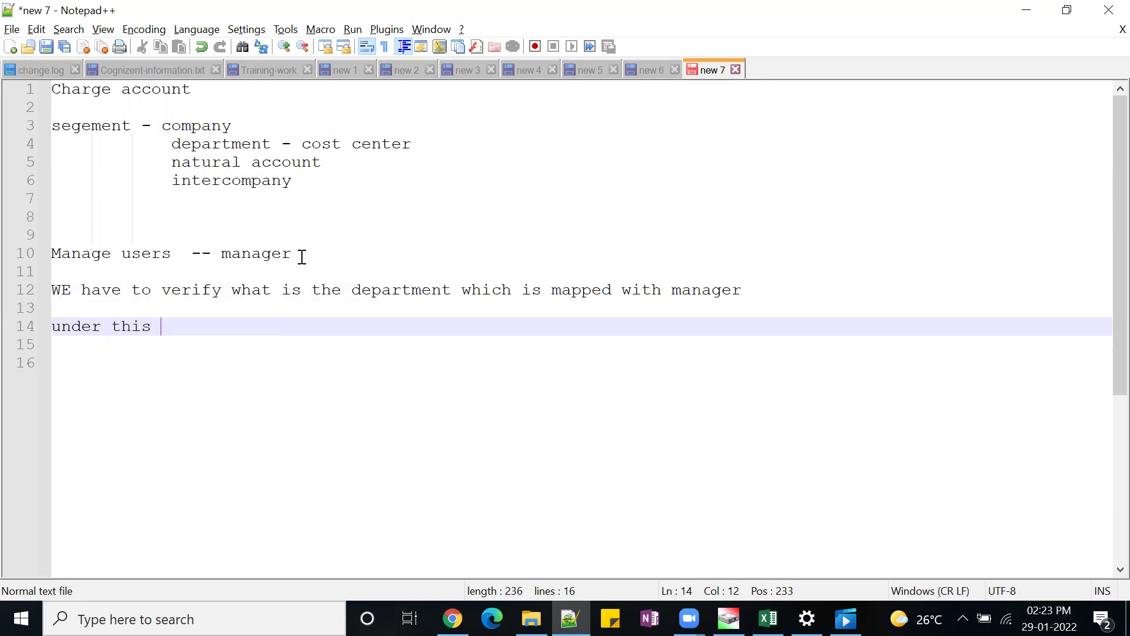
type("depar")
key("Return")
key("Return")
key("Return")
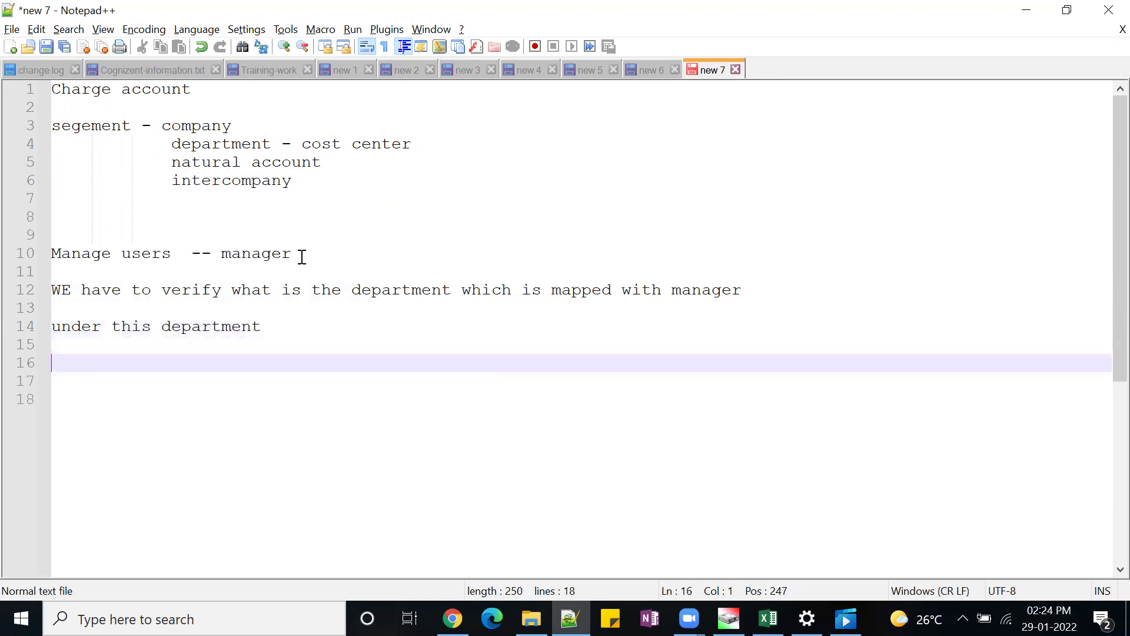
type("1. GL cost ")
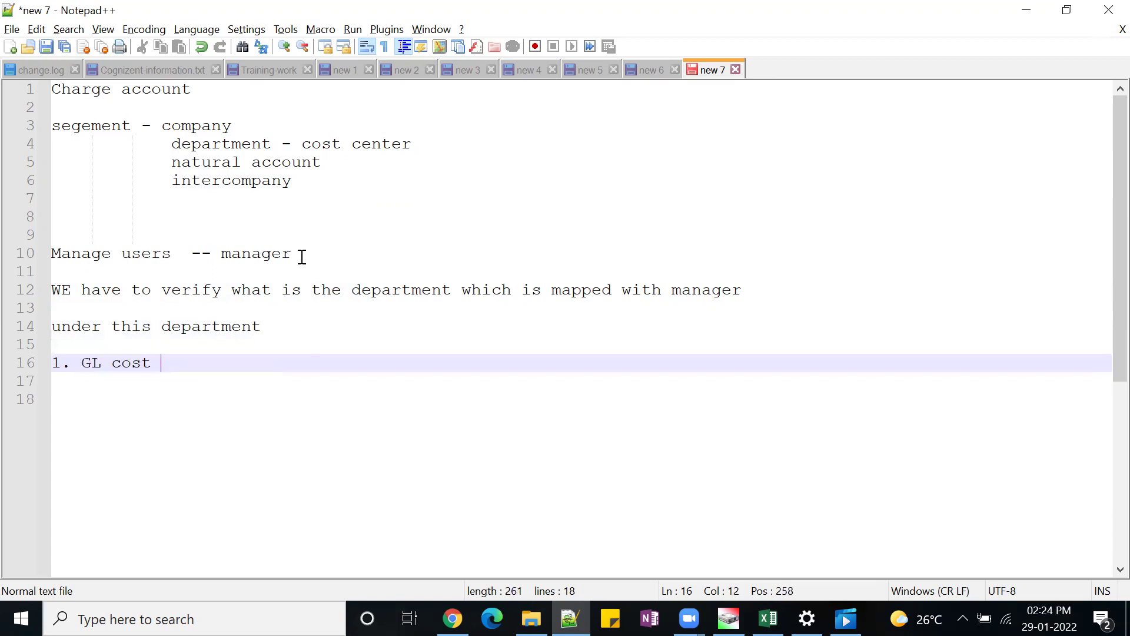
type("center setup")
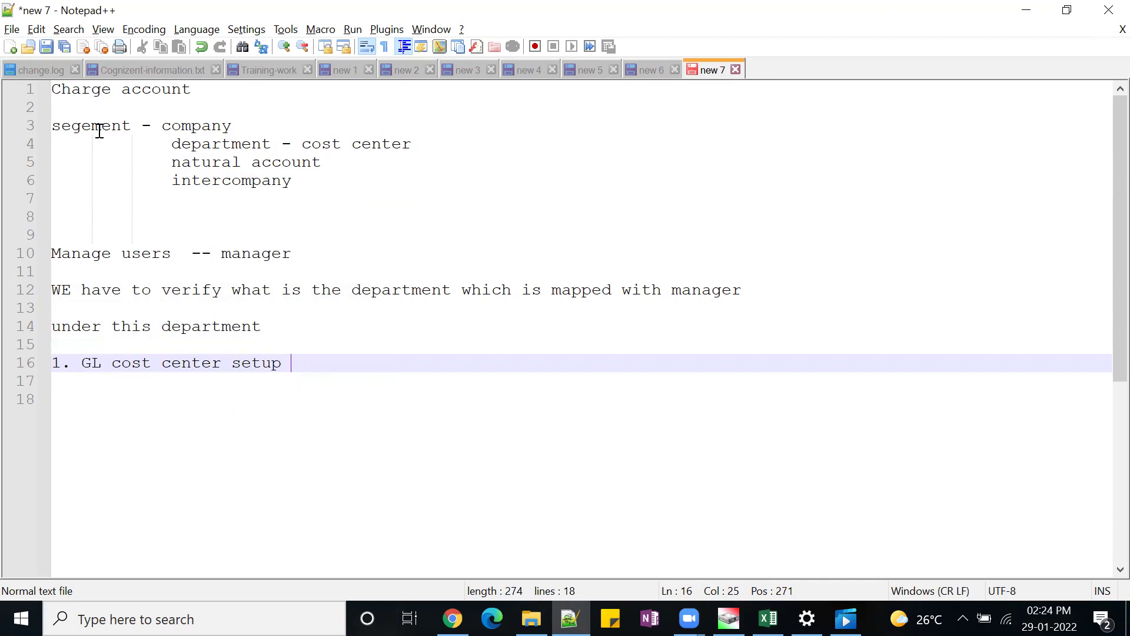
Step: Review the notes on the charge account segments, the manager user and the GL cost center setup by highlighting them
left_click_drag(54, 95, 194, 97)
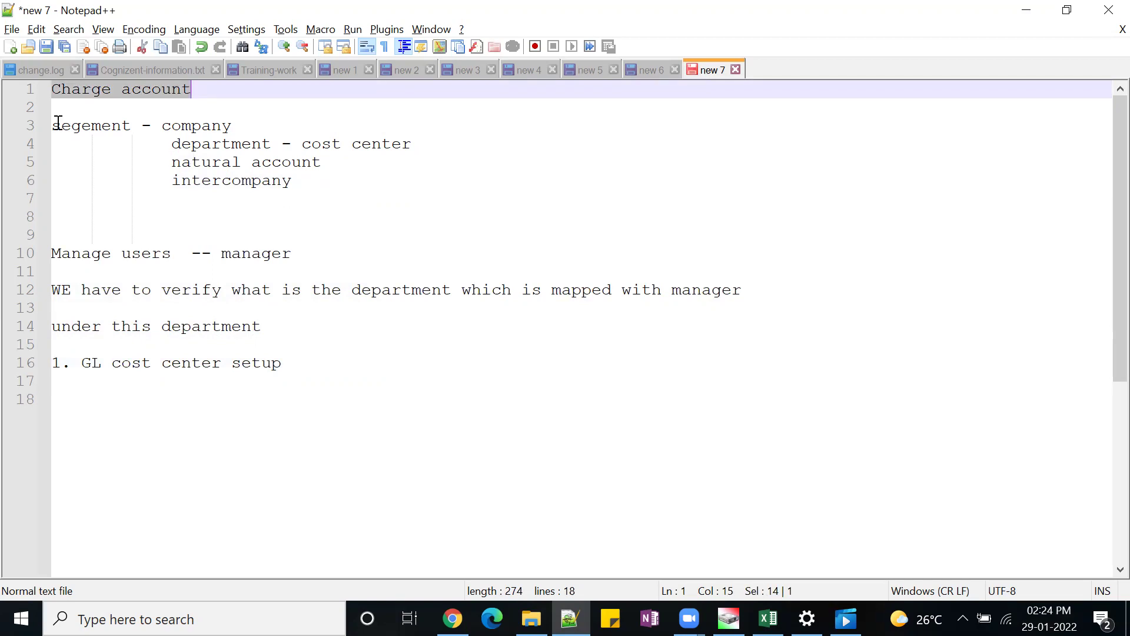
left_click_drag(56, 128, 133, 127)
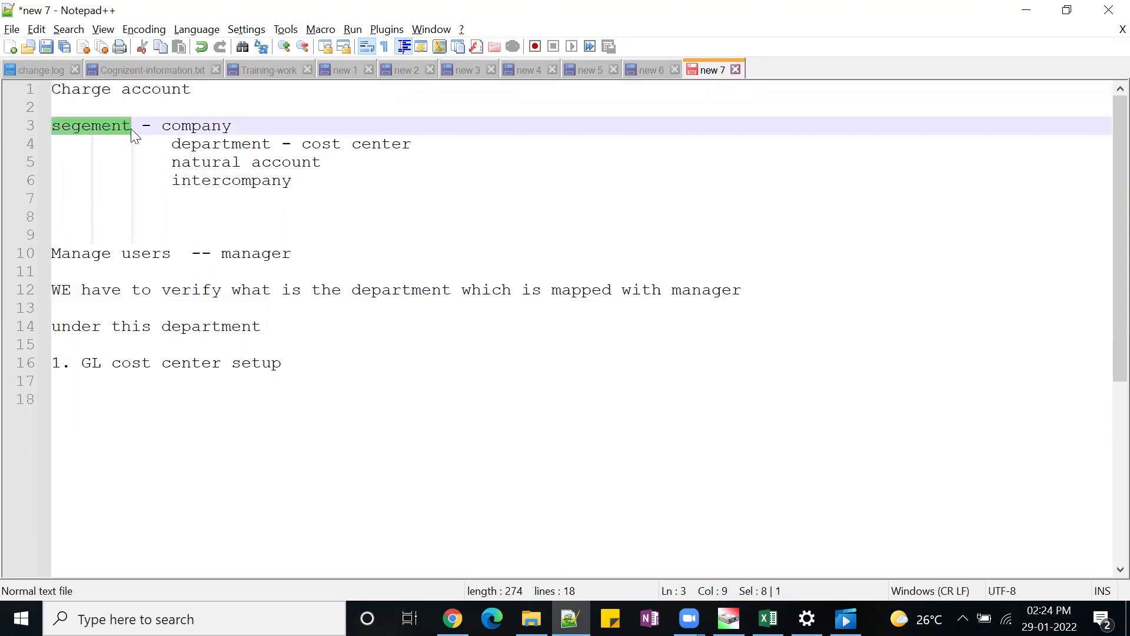
left_click_drag(318, 183, 161, 123)
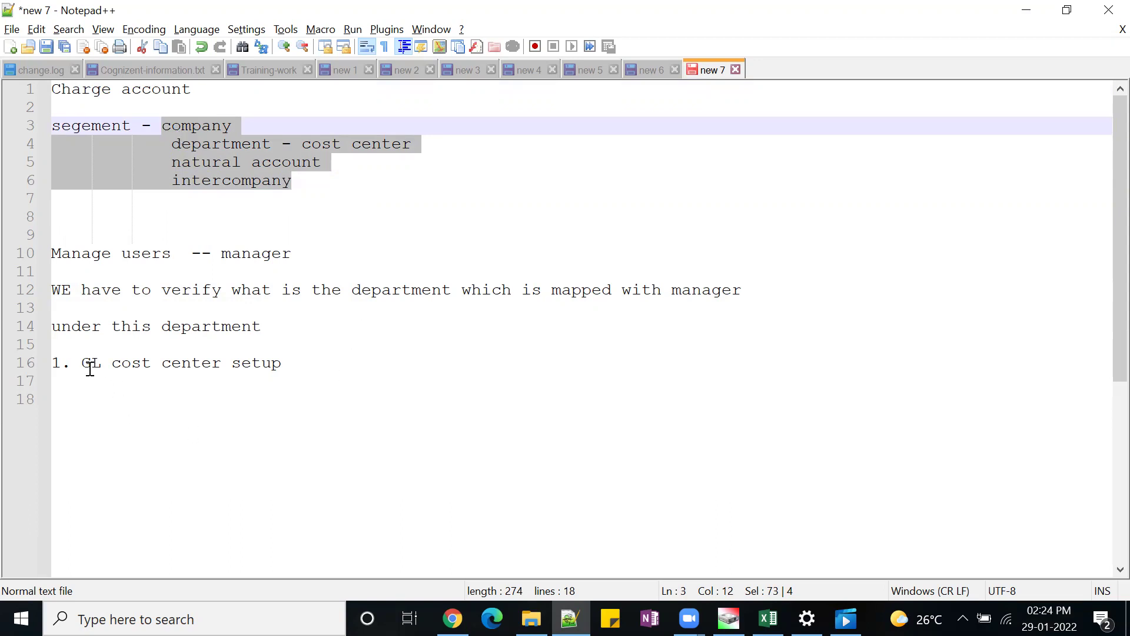
left_click_drag(82, 365, 280, 365)
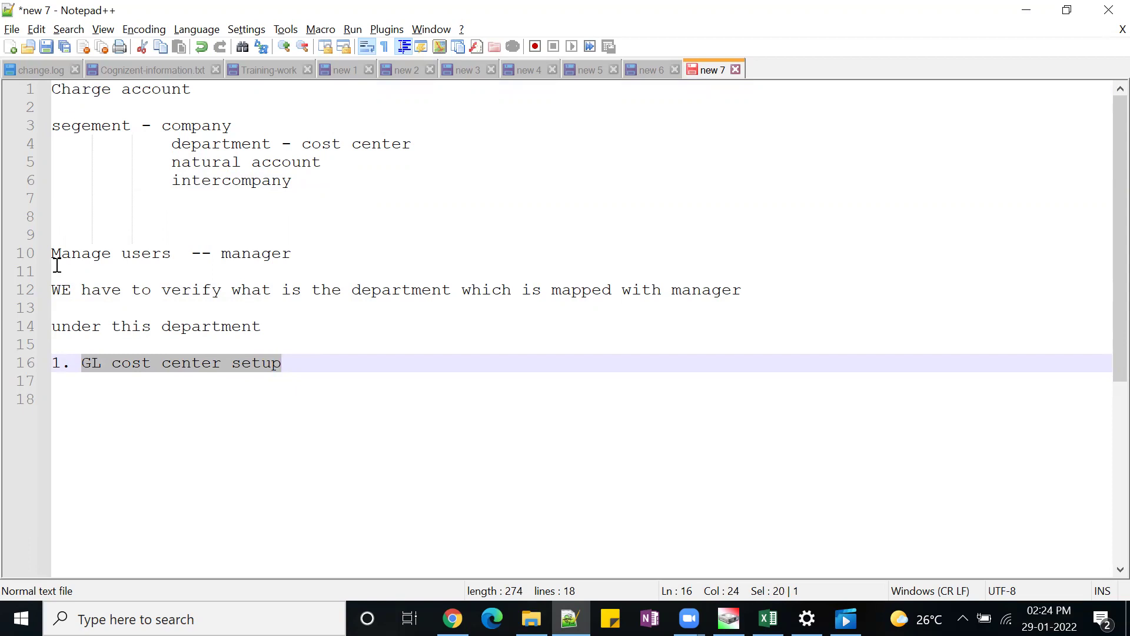
left_click(171, 254)
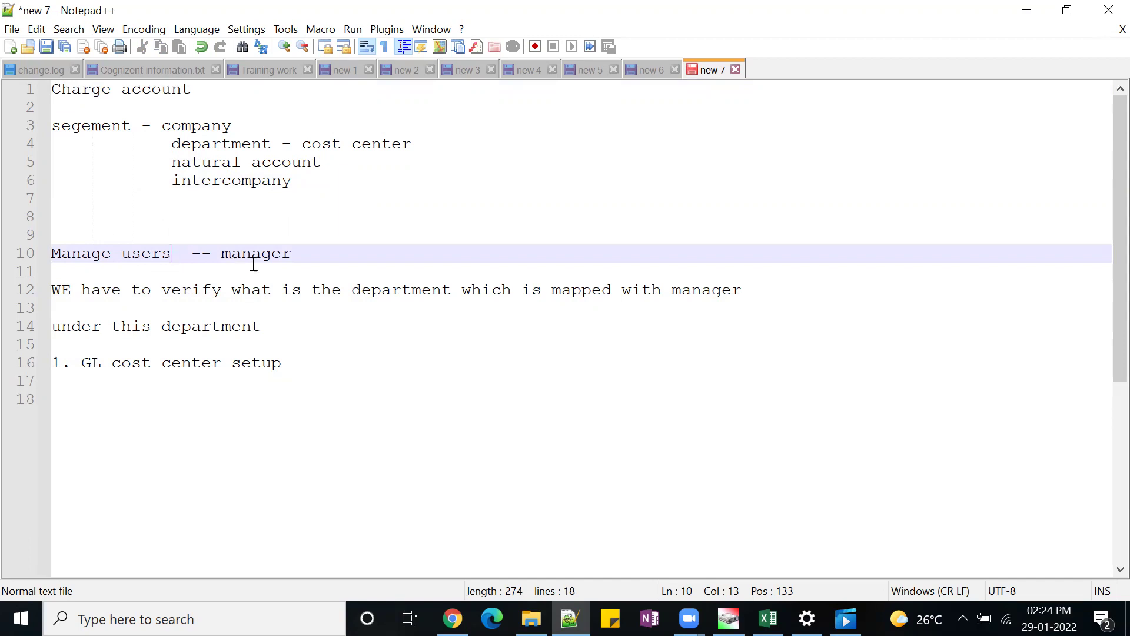
left_click_drag(220, 253, 294, 257)
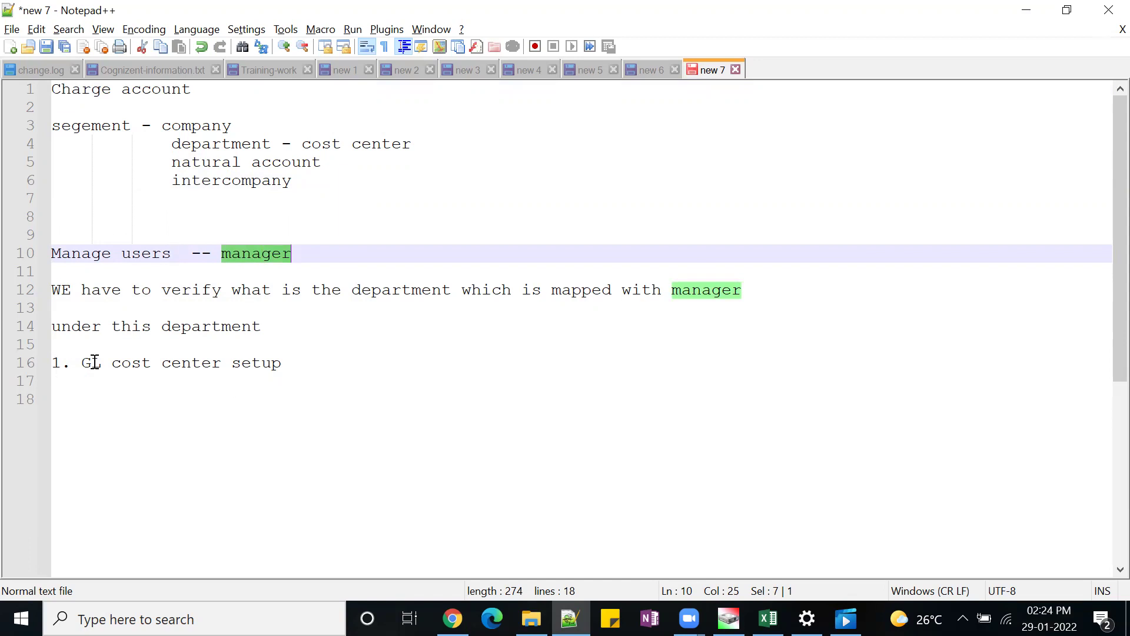
left_click_drag(83, 364, 287, 370)
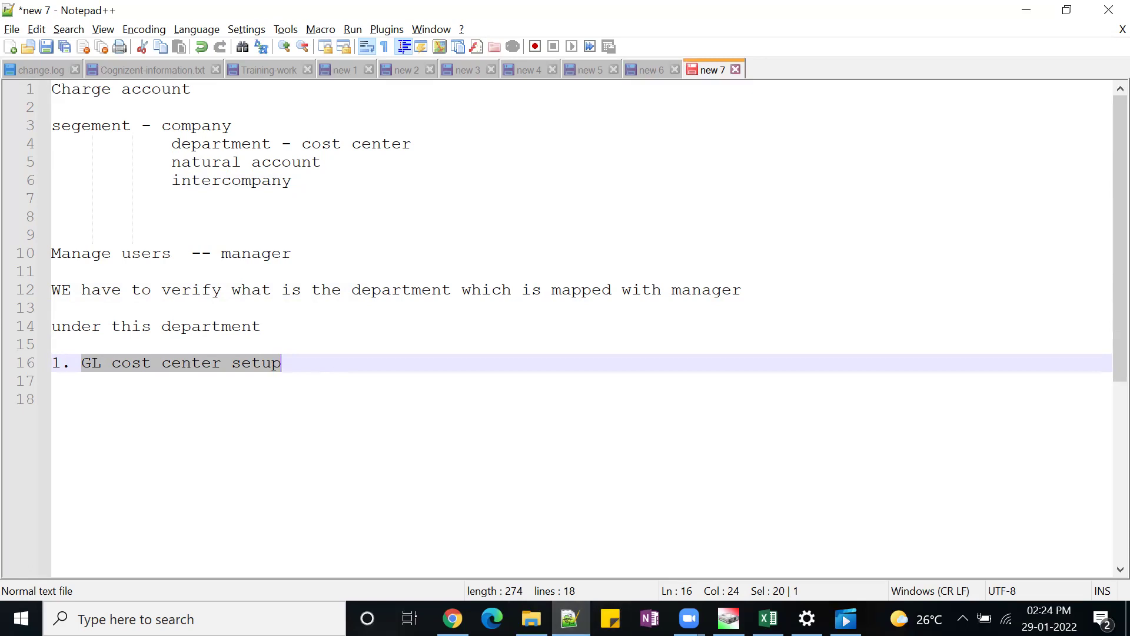
mouse_move(452, 619)
left_click(492, 522)
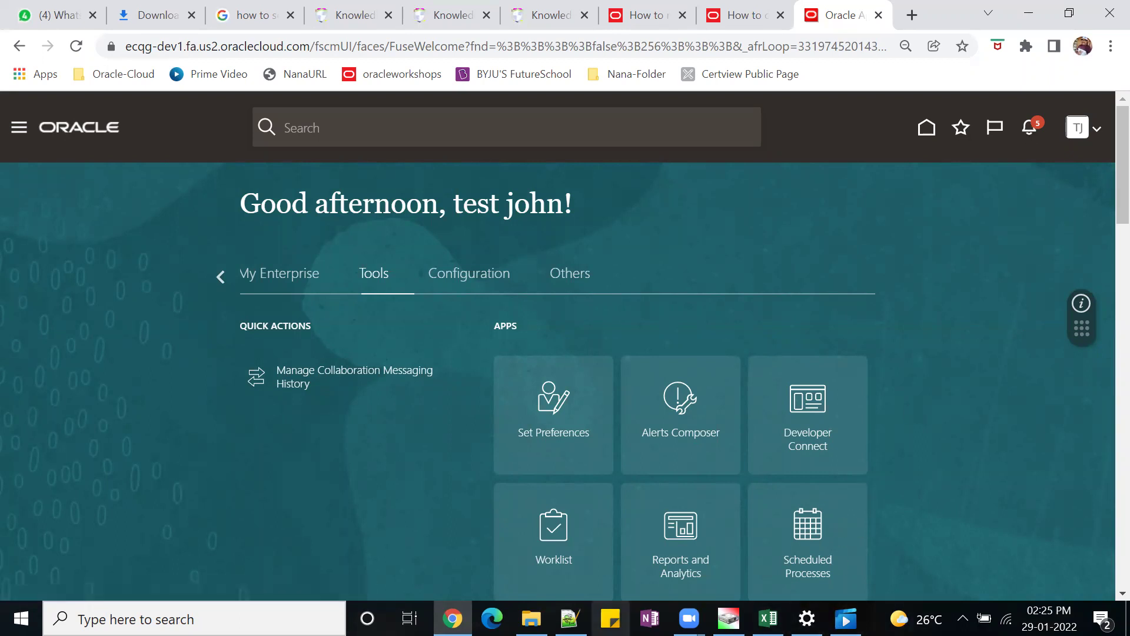
mouse_move(570, 619)
left_click(575, 565)
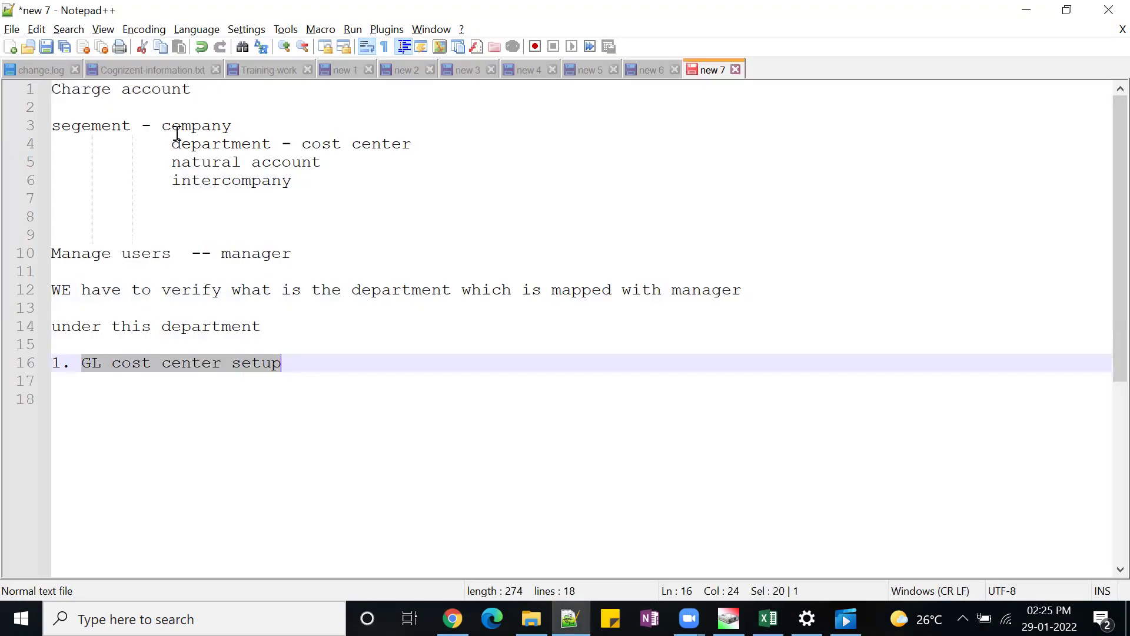
Step: Switch to Oracle Cloud in the browser and open Setup and Maintenance for the Financials offering
left_click(1026, 10)
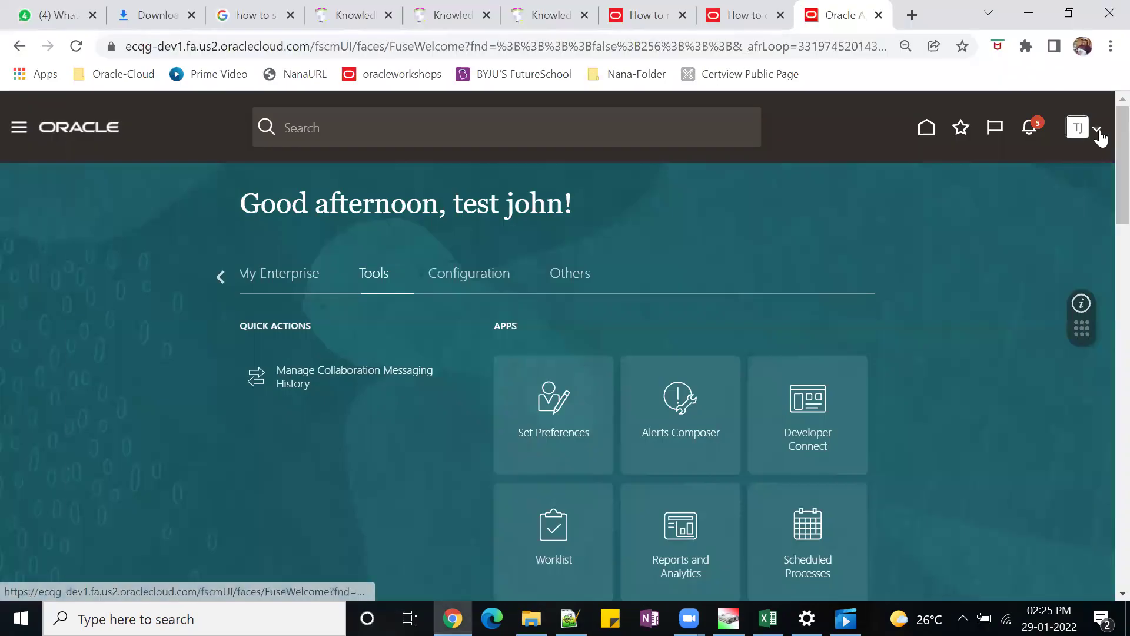
left_click(866, 362)
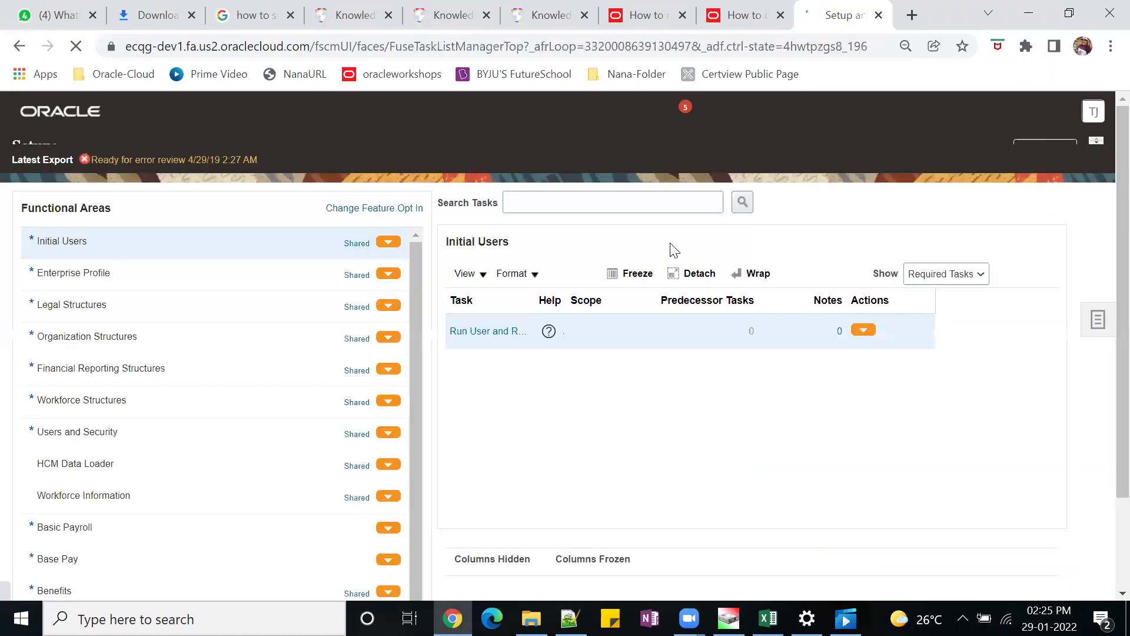
left_click(272, 151)
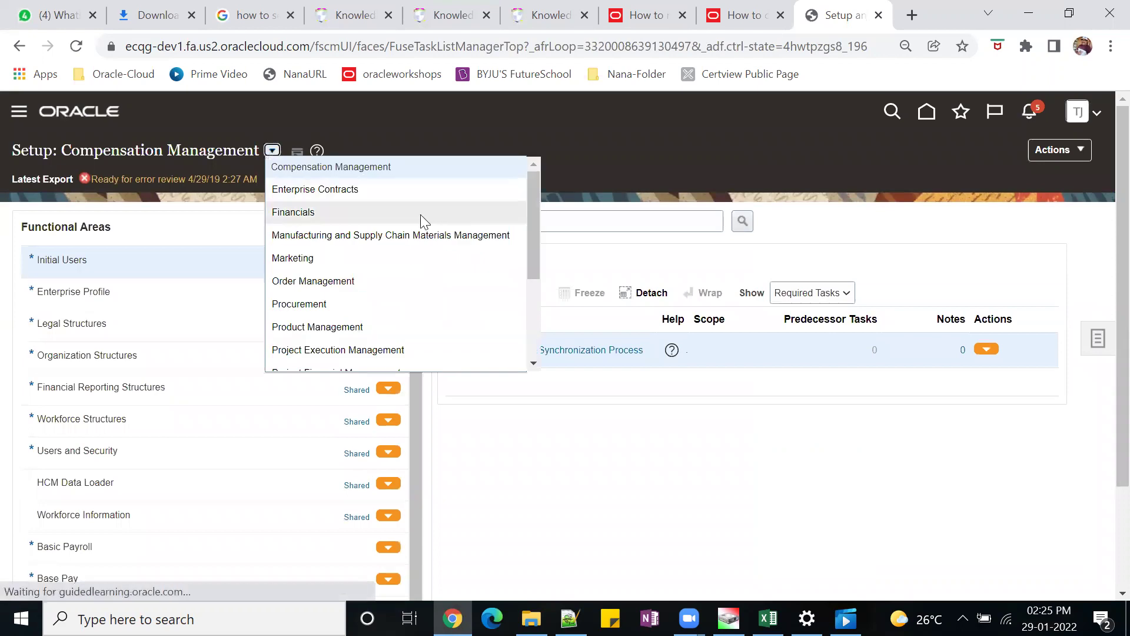
left_click(321, 218)
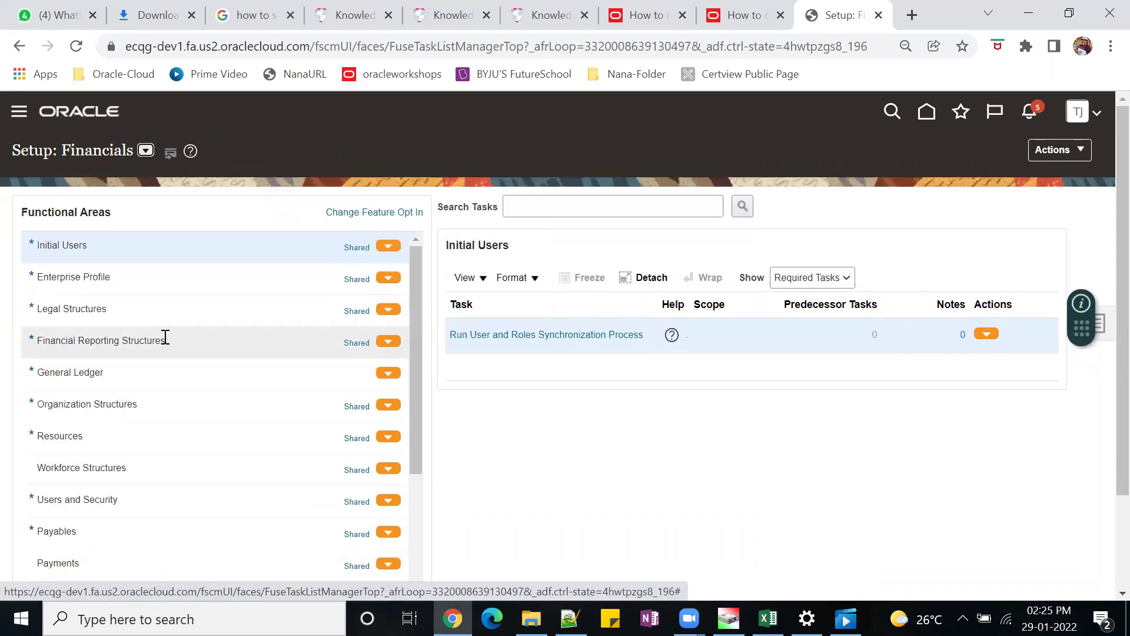
Step: Open Manage Chart of Accounts Structures under Financial Reporting Structures and list the structures of the General Ledger Accounting Flexfield
left_click(162, 338)
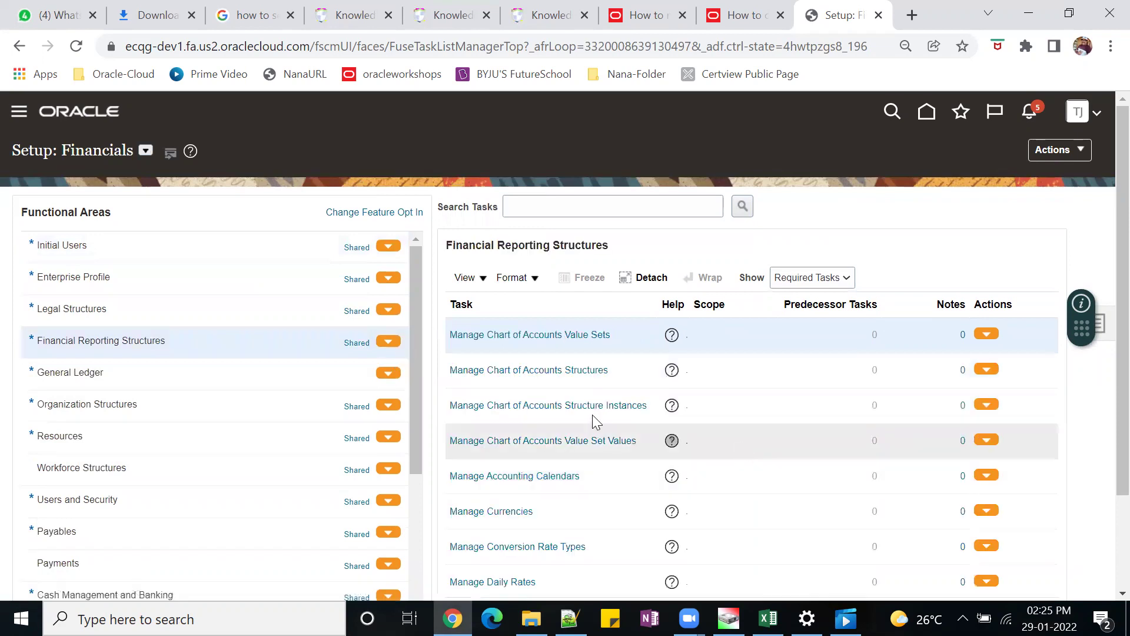
left_click(559, 371)
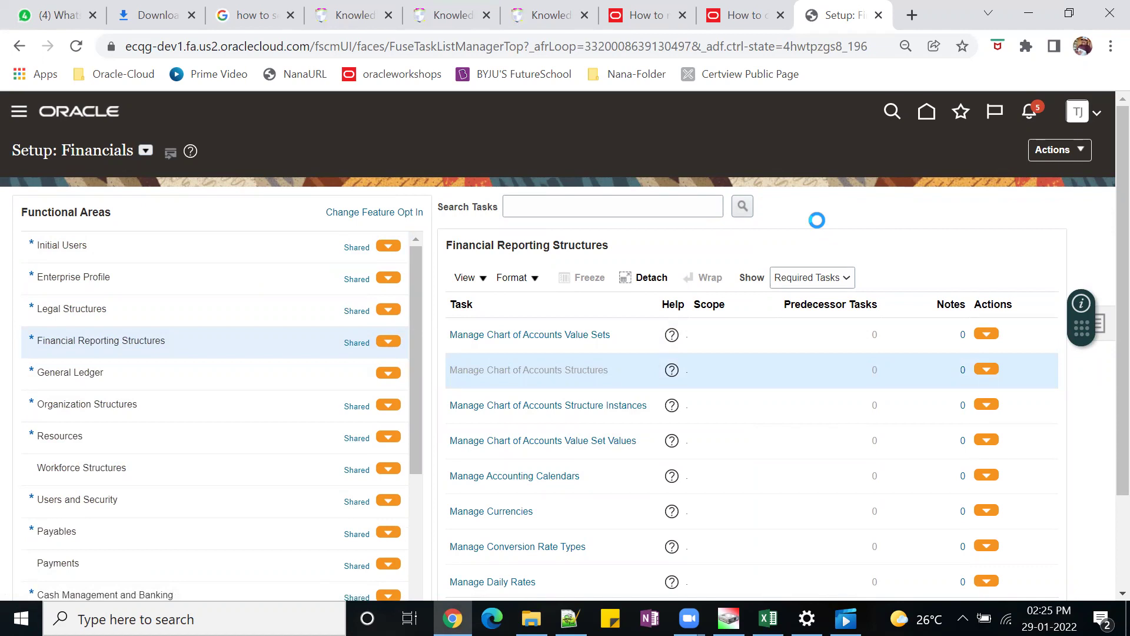
left_click(1032, 300)
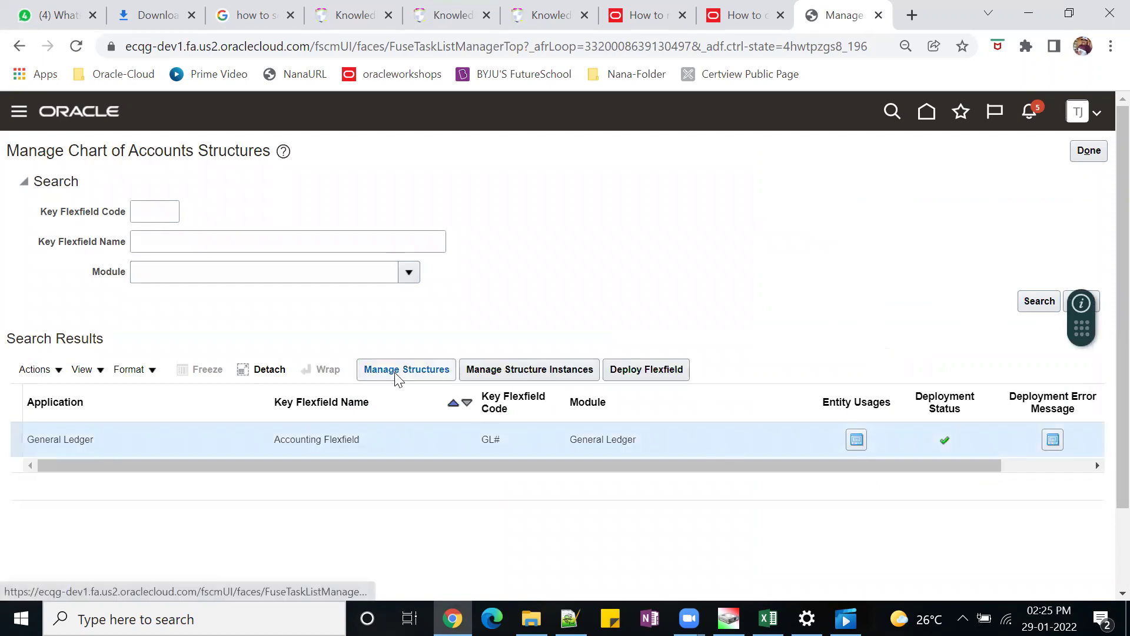
left_click(398, 371)
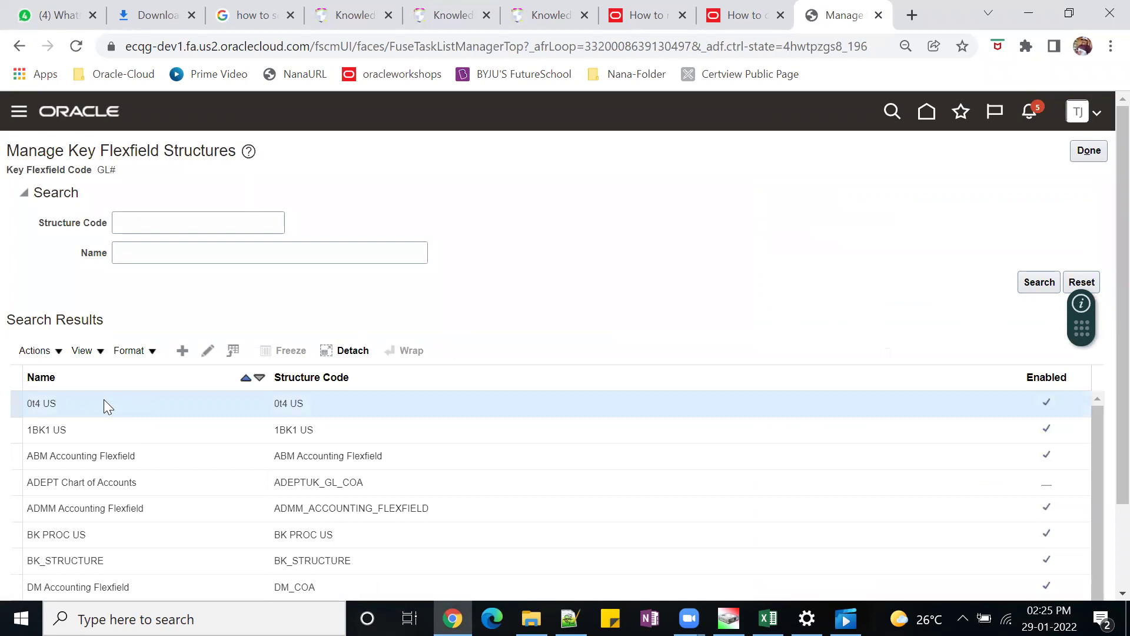
Step: Open the 0t4 US structure, check the Company segment's default value set code, and leave the segment without saving
left_click(207, 350)
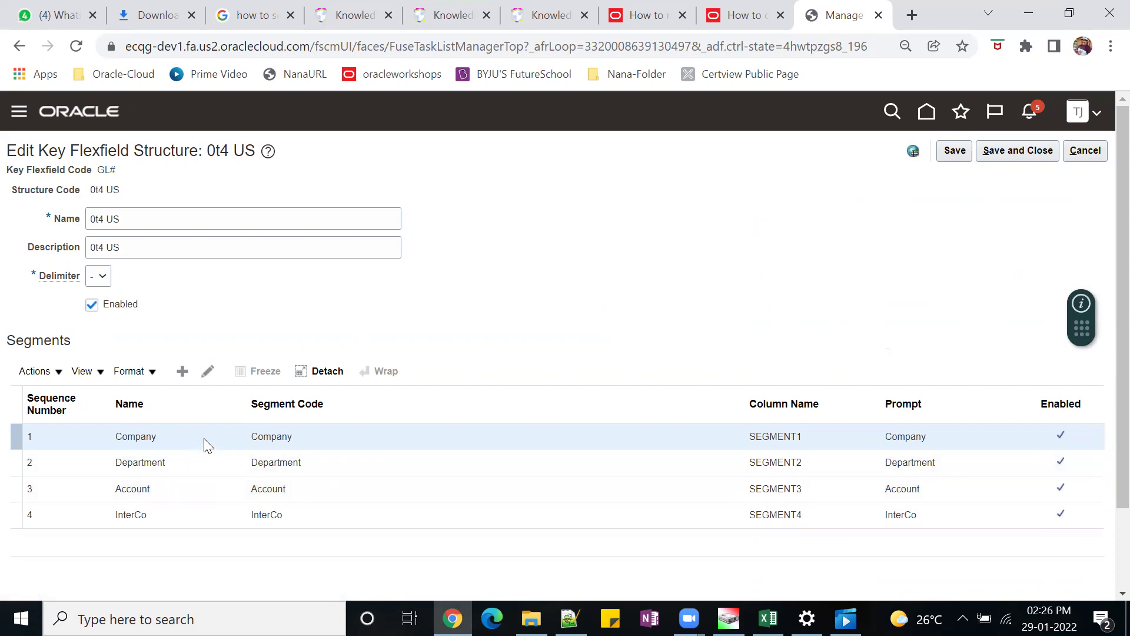
left_click(209, 373)
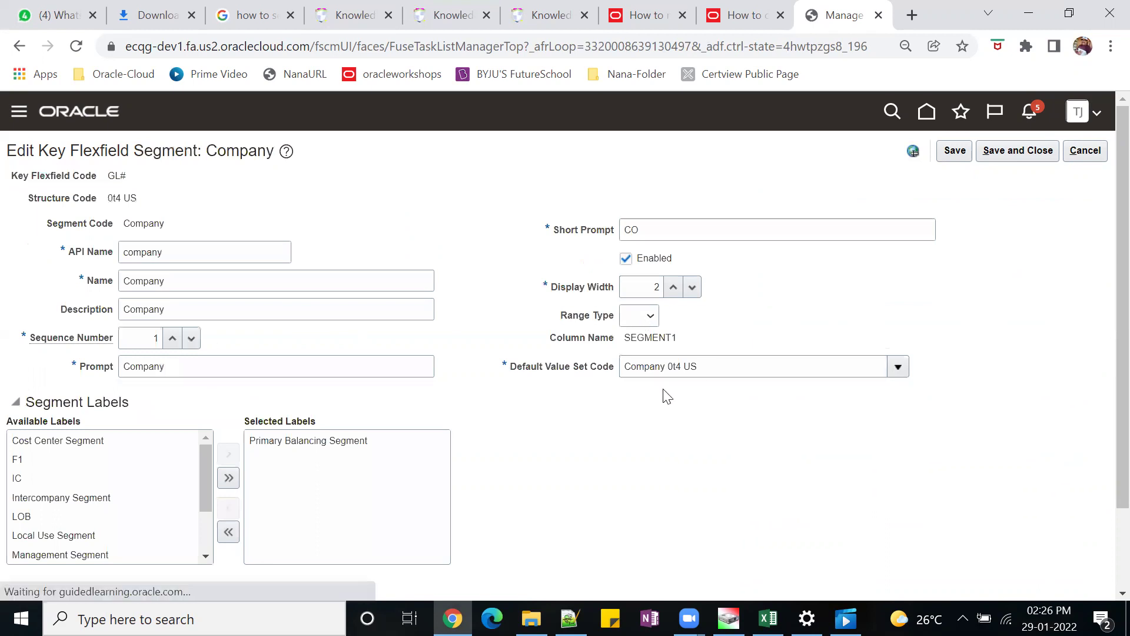
left_click_drag(708, 368, 620, 373)
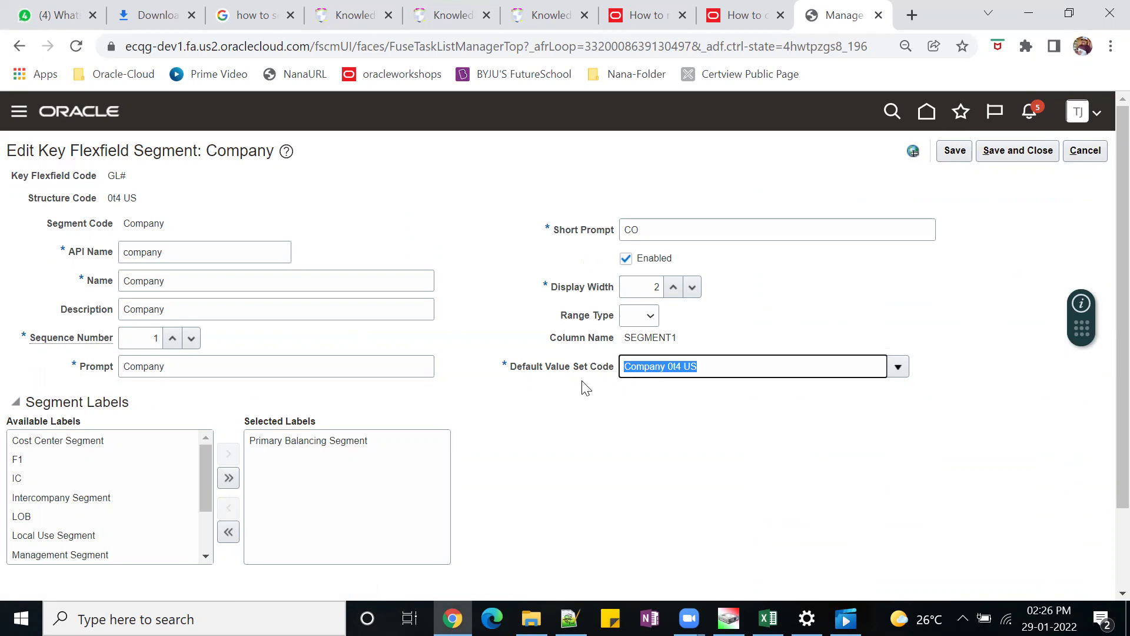
left_click(1086, 155)
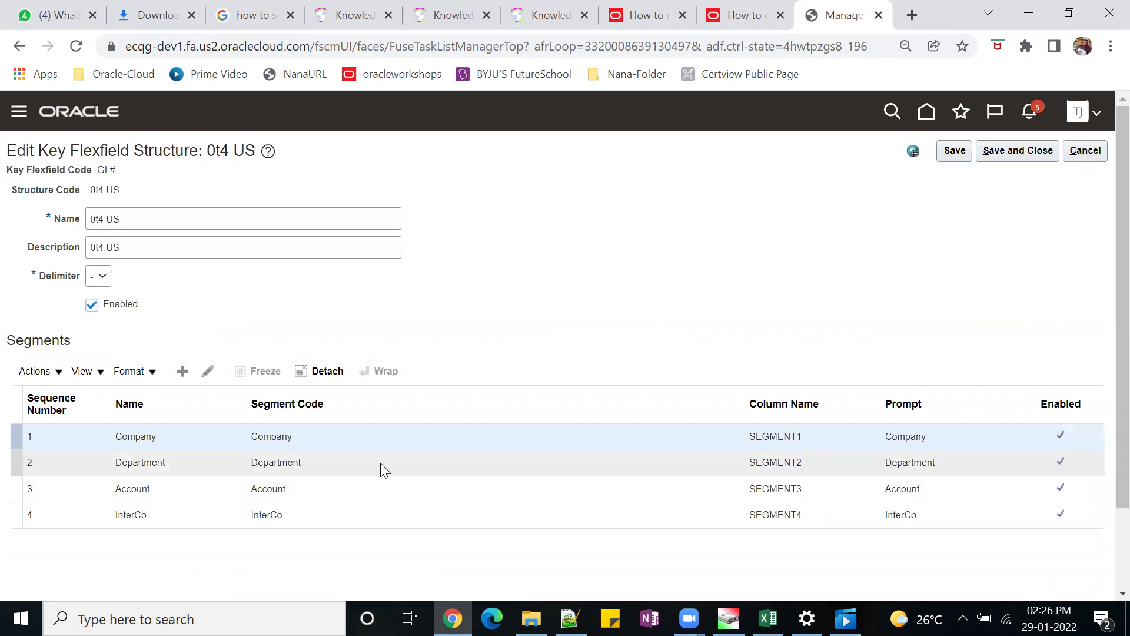
Step: Check the Department segment's default value set code and labels, then return to the Financials setup page without saving
left_click(377, 465)
left_click(207, 372)
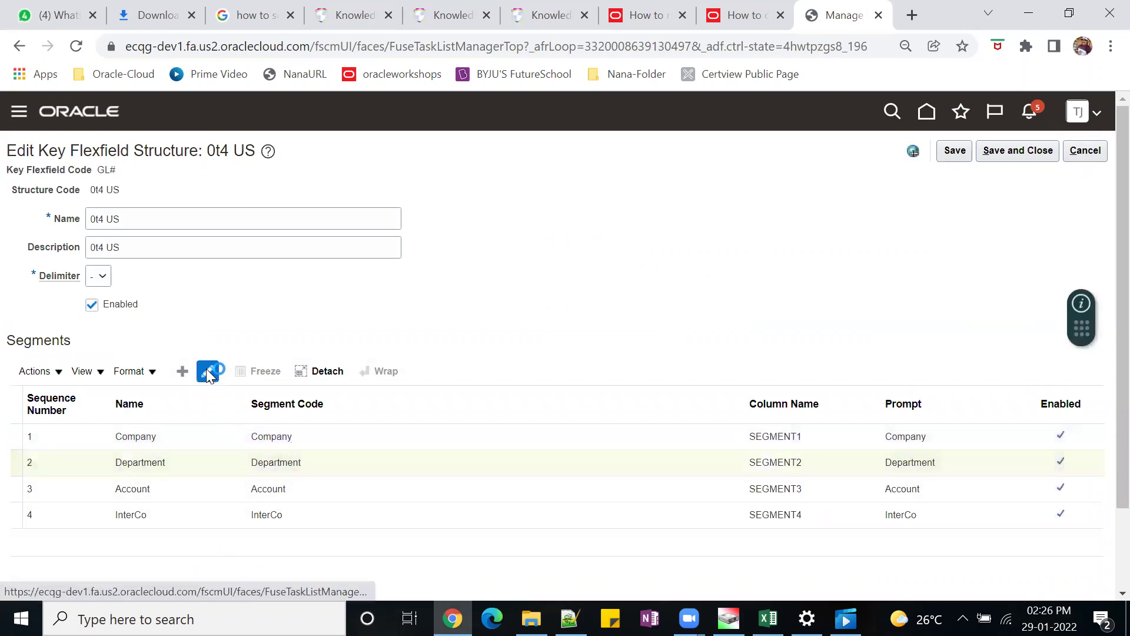
left_click(723, 366)
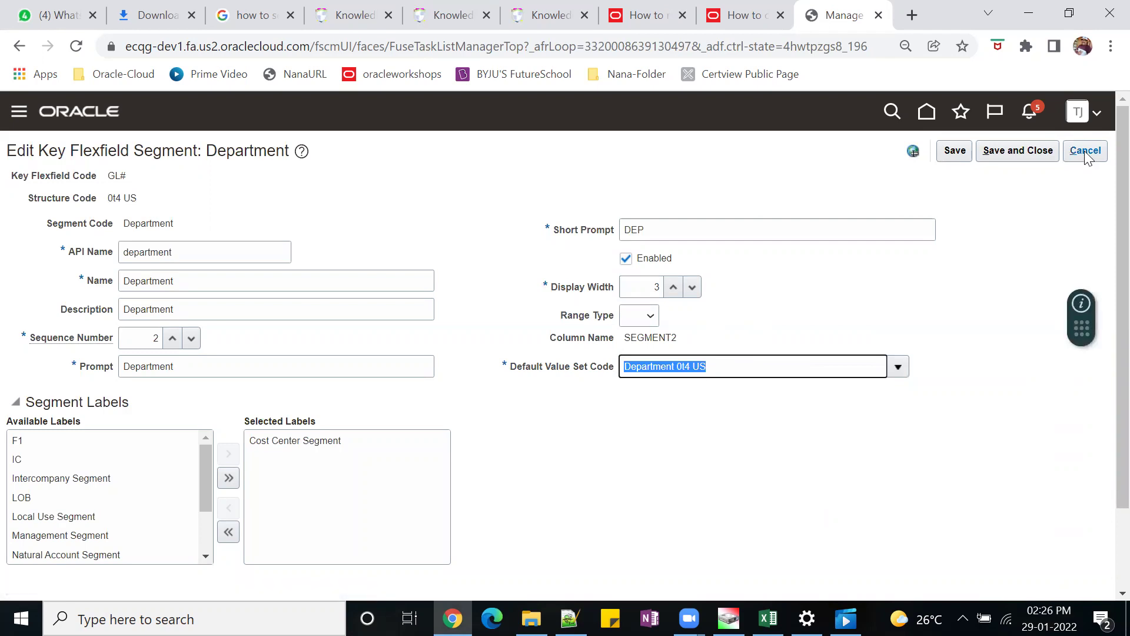
left_click(1087, 152)
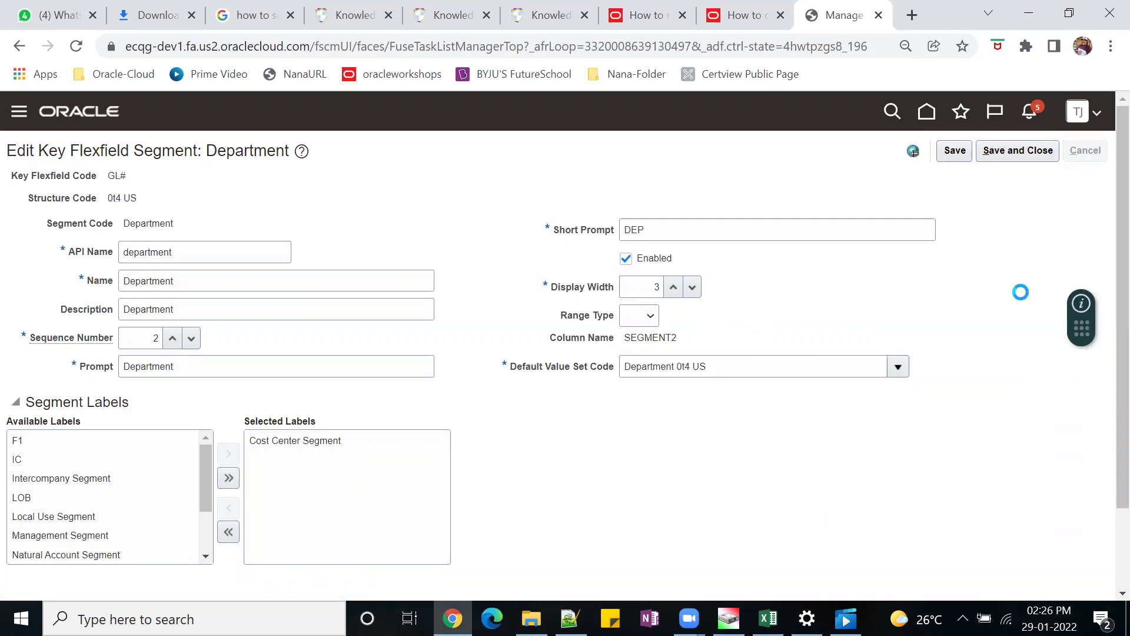
left_click(1086, 151)
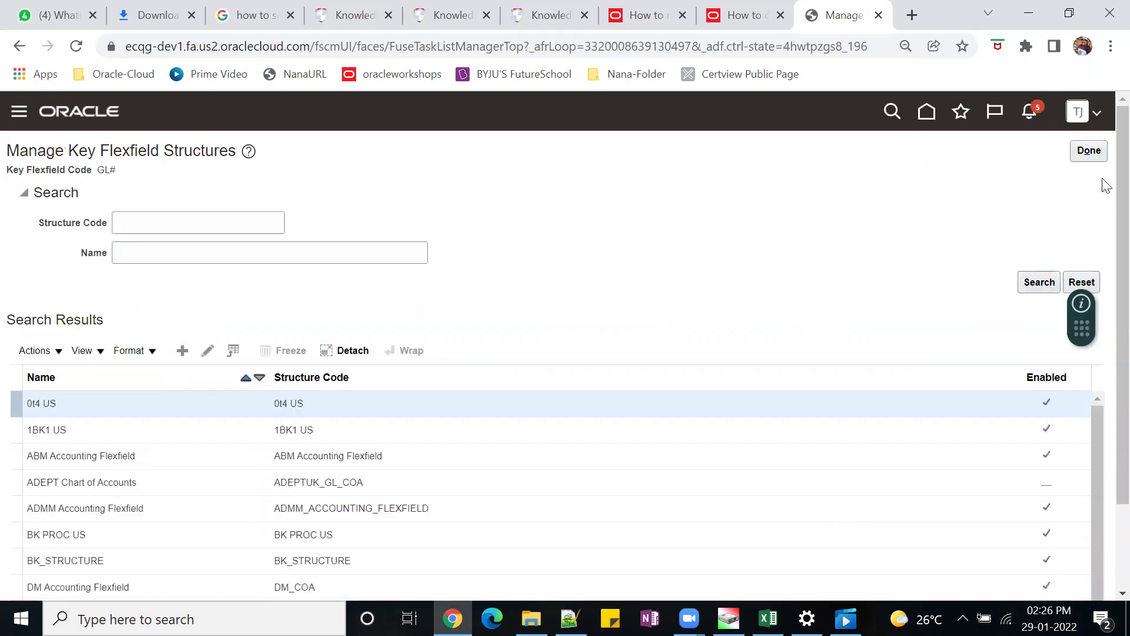
left_click(1087, 152)
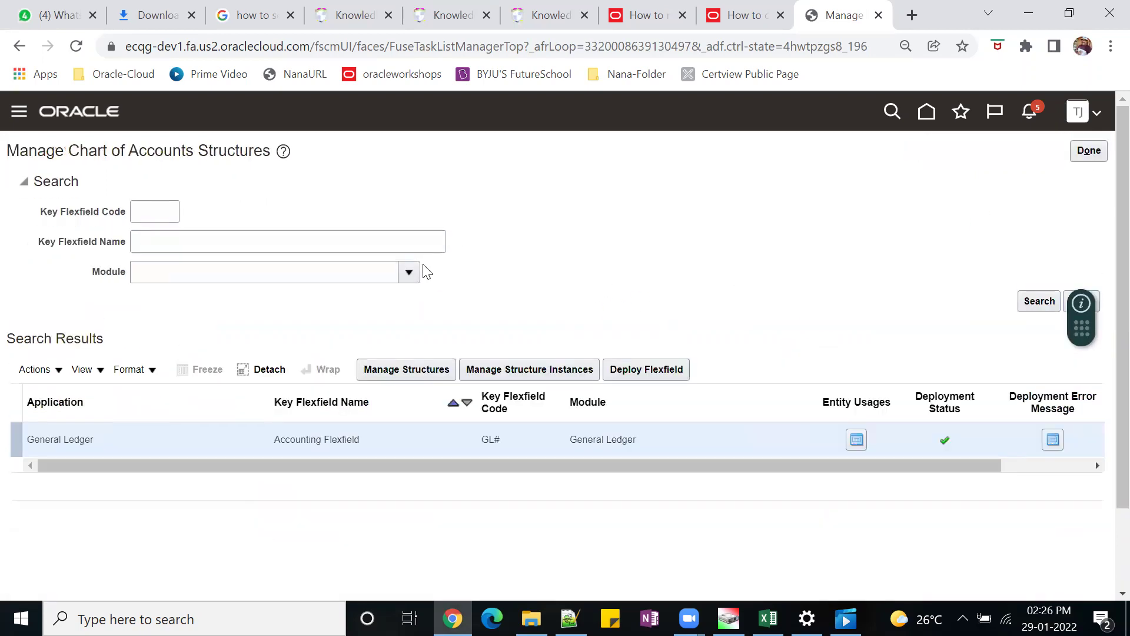
left_click(1079, 154)
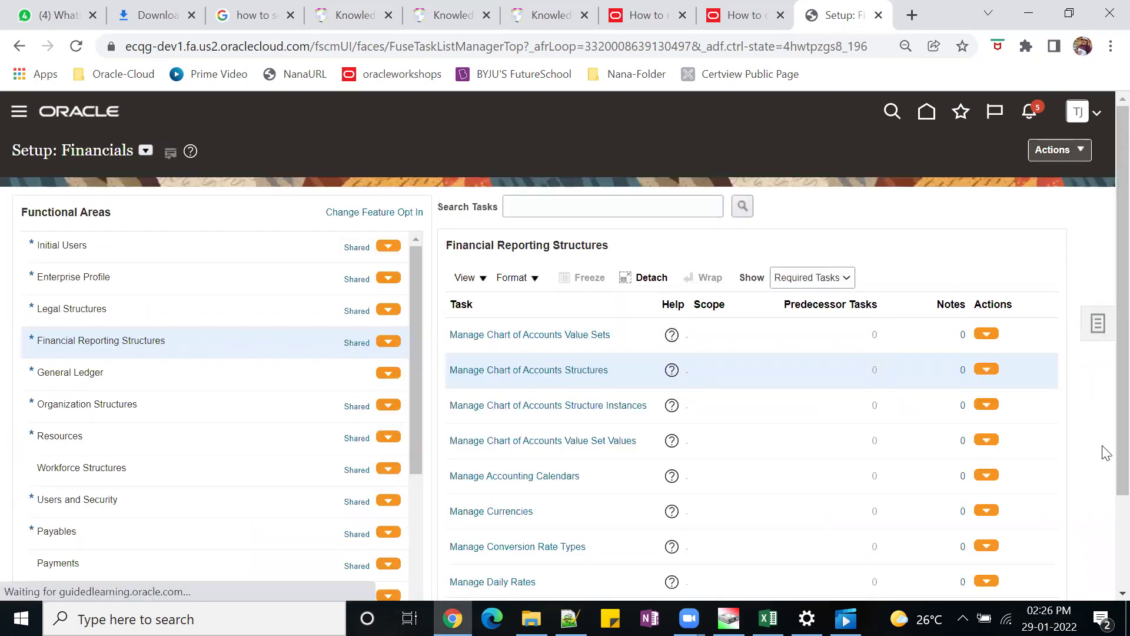
Step: Search the setup tasks for "manage users" and open the Manage Users task
left_click(1101, 331)
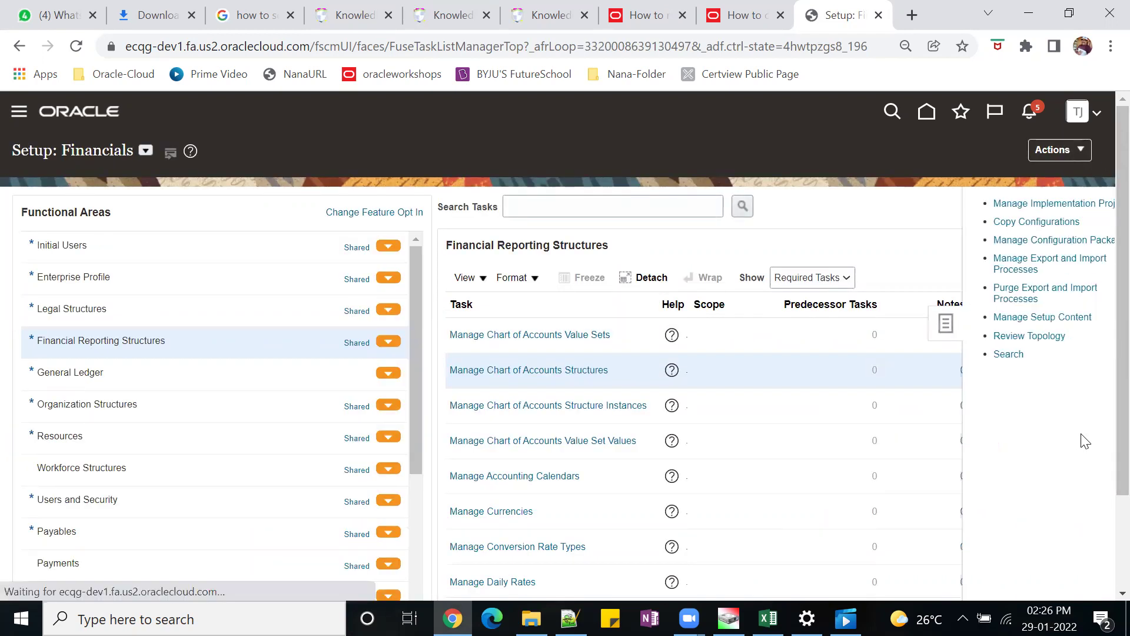
left_click(976, 354)
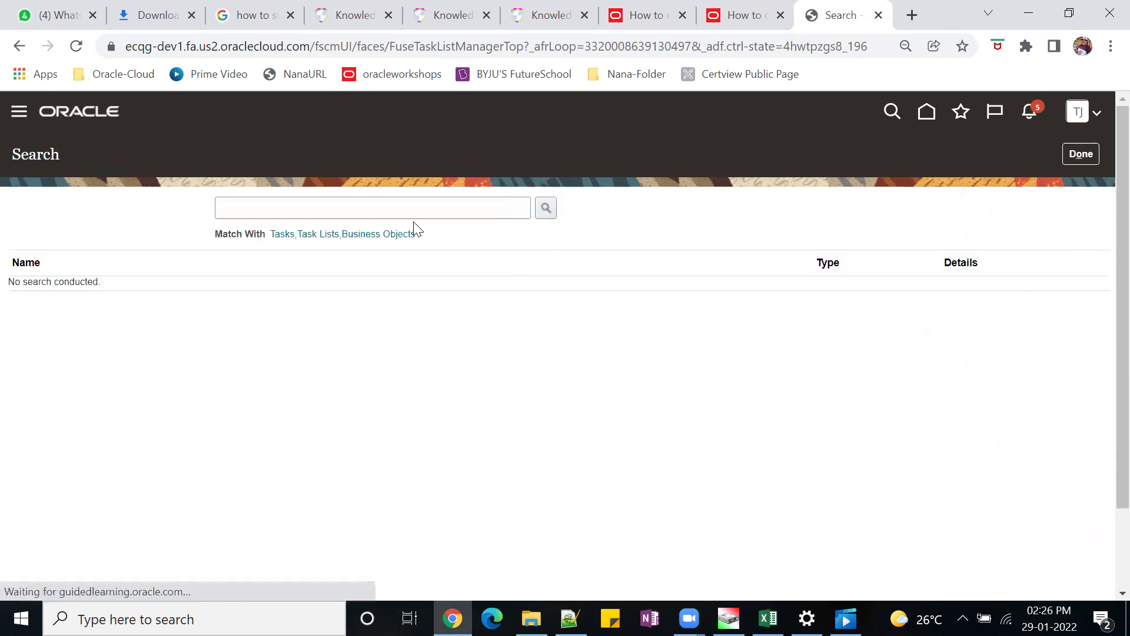
left_click(396, 204)
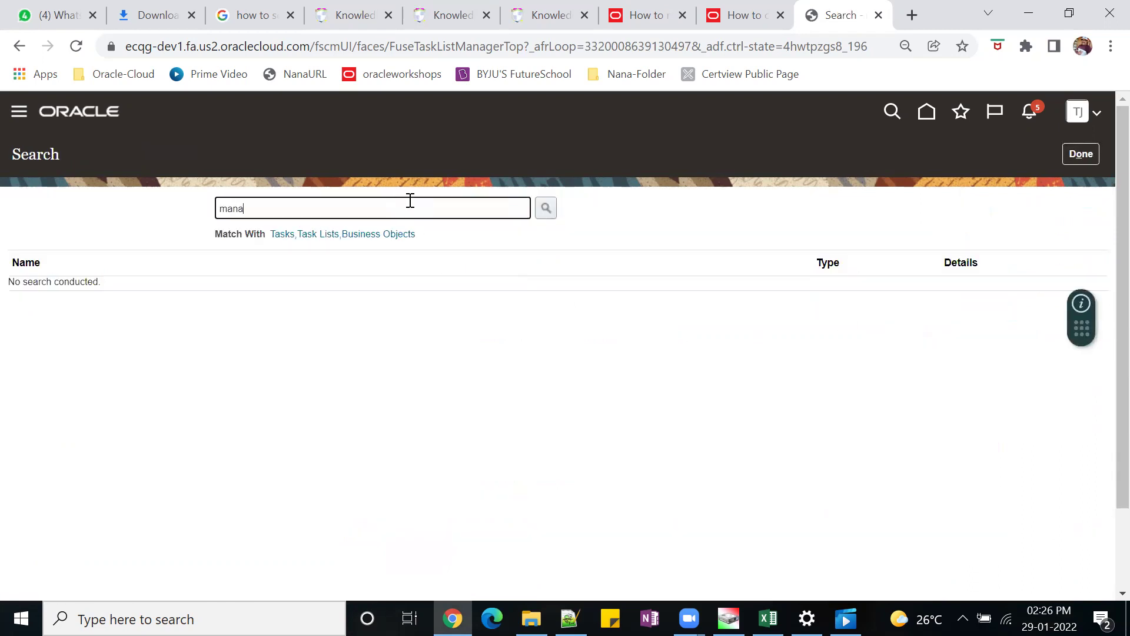
key("Return")
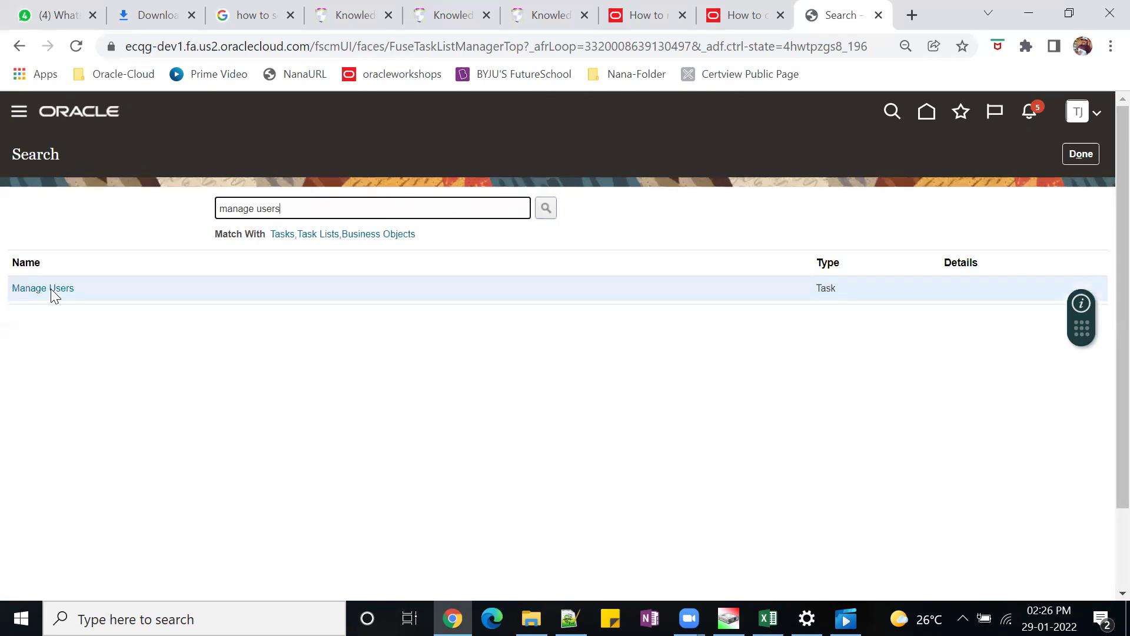
left_click(56, 293)
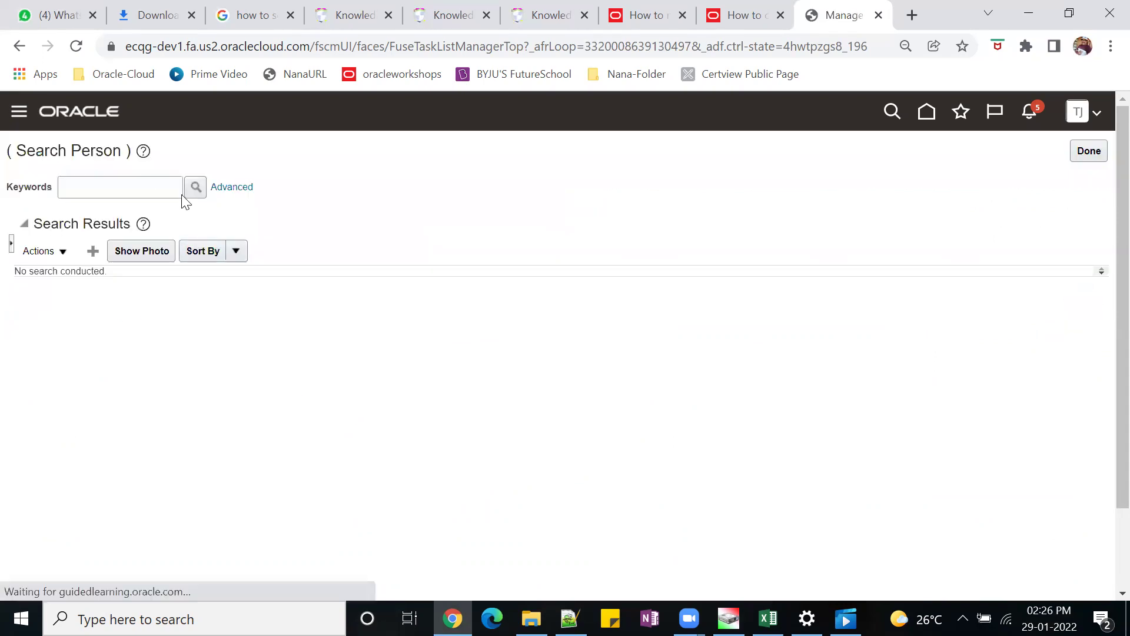
Step: Search for persons with the keyword "test123" and open the Fusion Consultant user in the Business Systems department
left_click(165, 185)
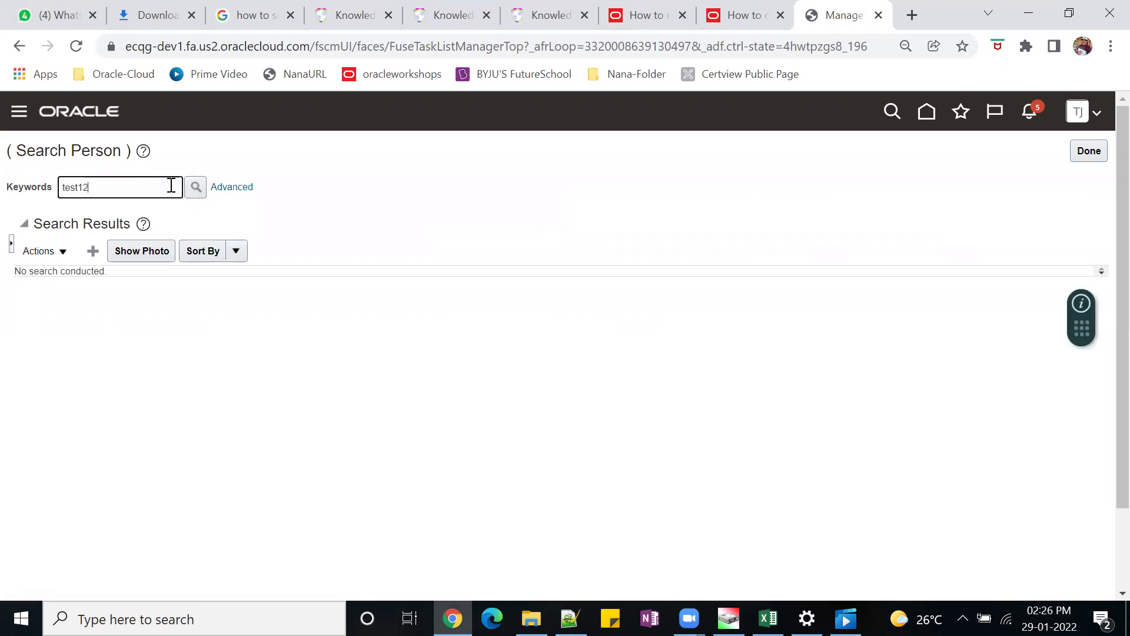
key("Return")
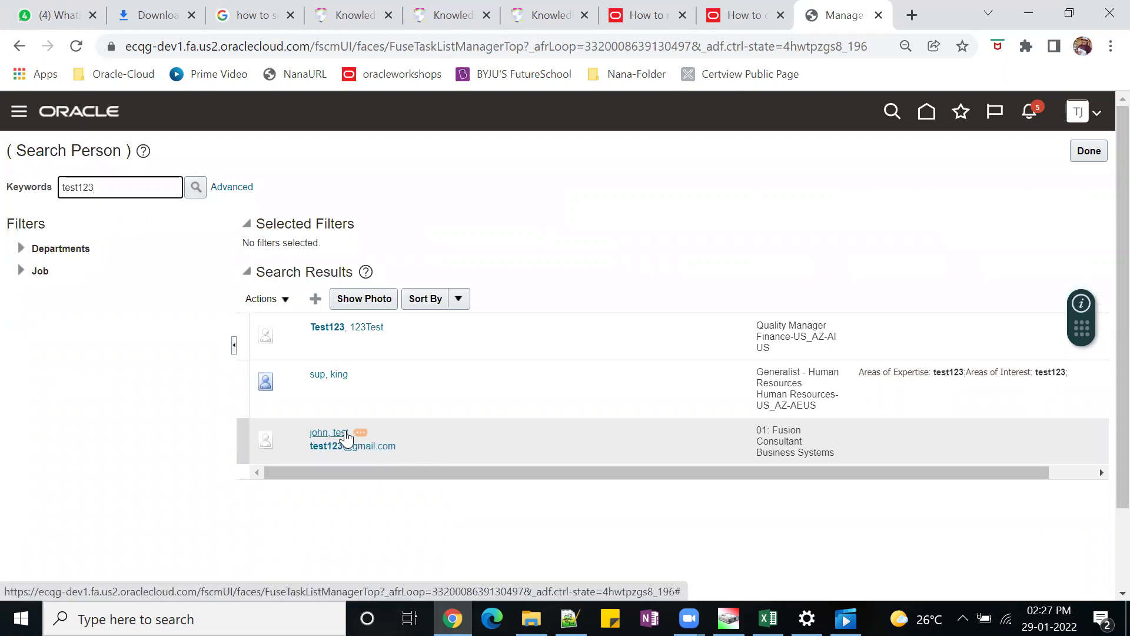
left_click(338, 439)
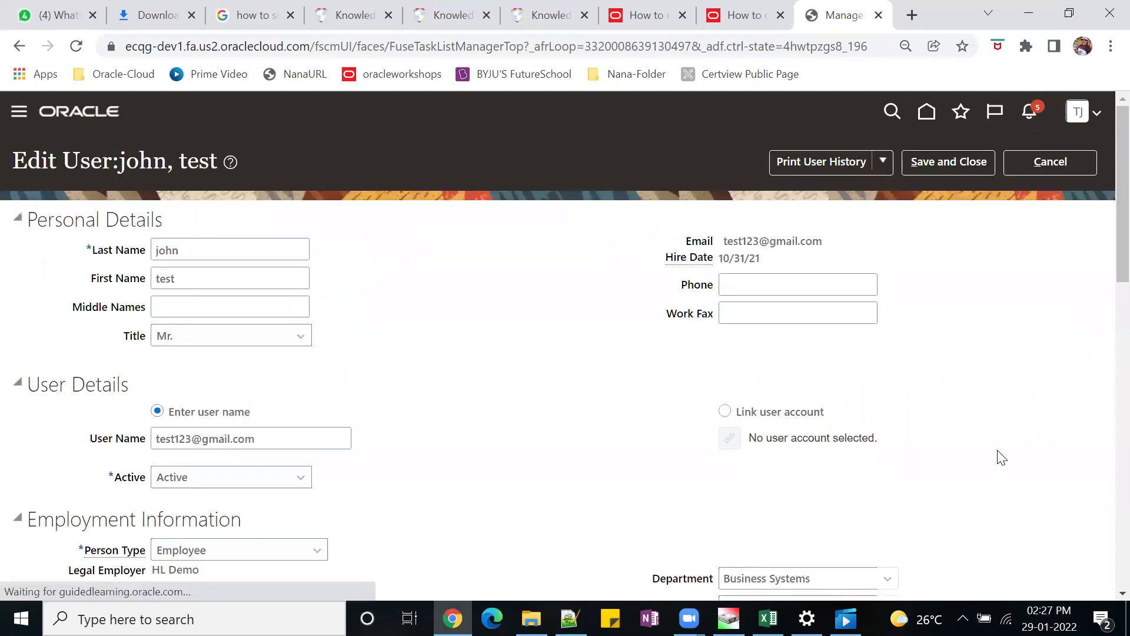
Step: Examine the manager assigned in the user's employment information and close the record without saving
scroll(1001, 448, "down", 3)
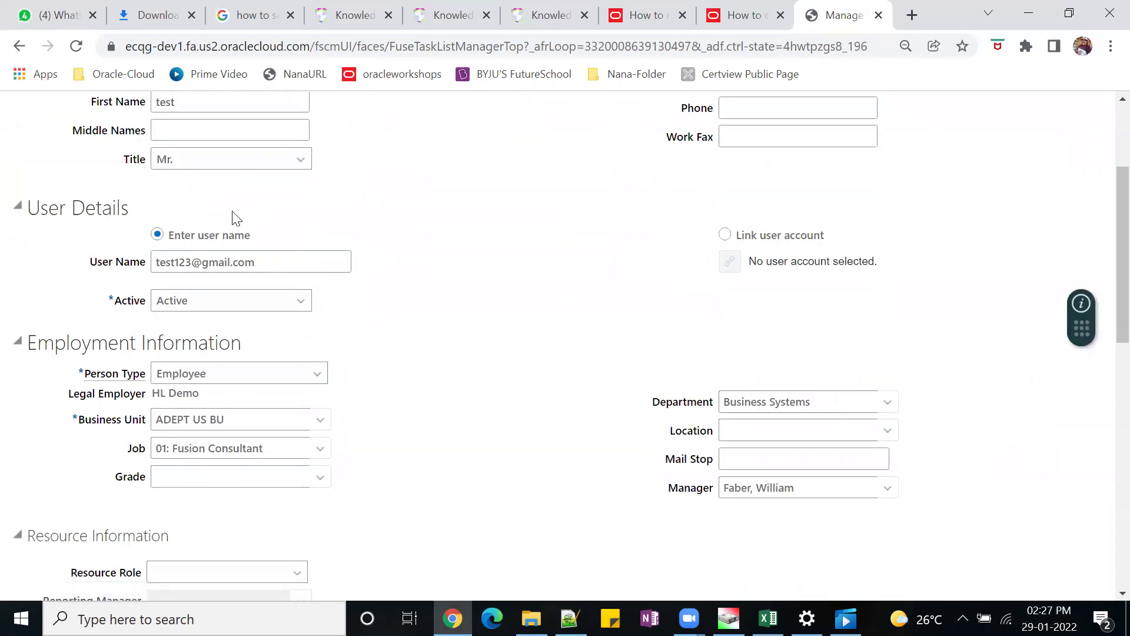
left_click_drag(804, 492, 726, 492)
scroll(973, 474, "up", 3)
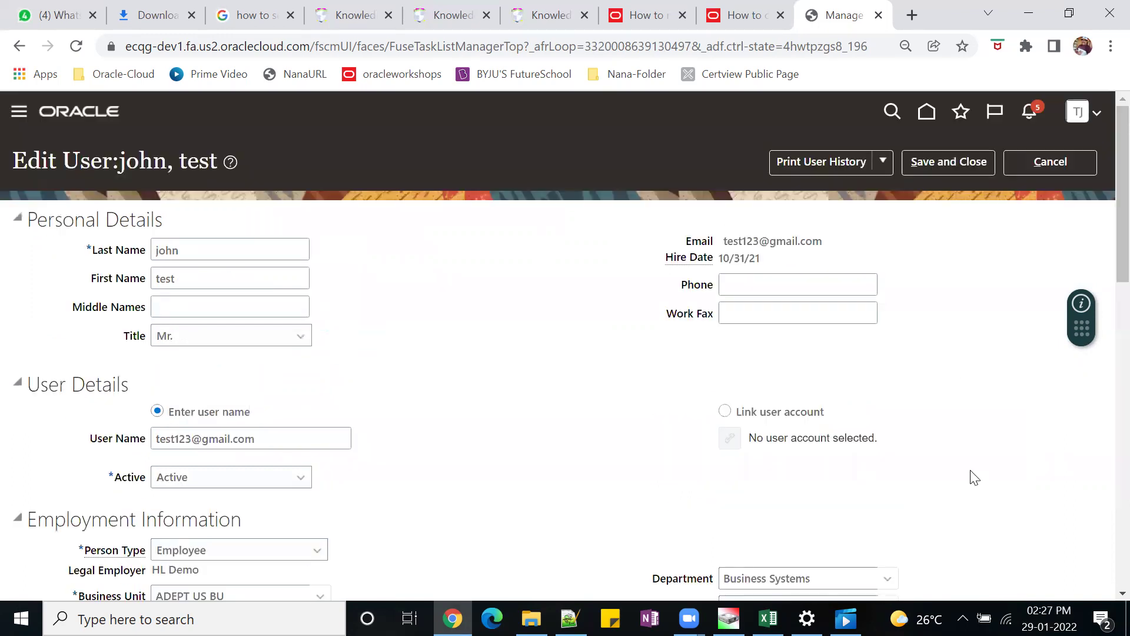
scroll(966, 358, "down", 6)
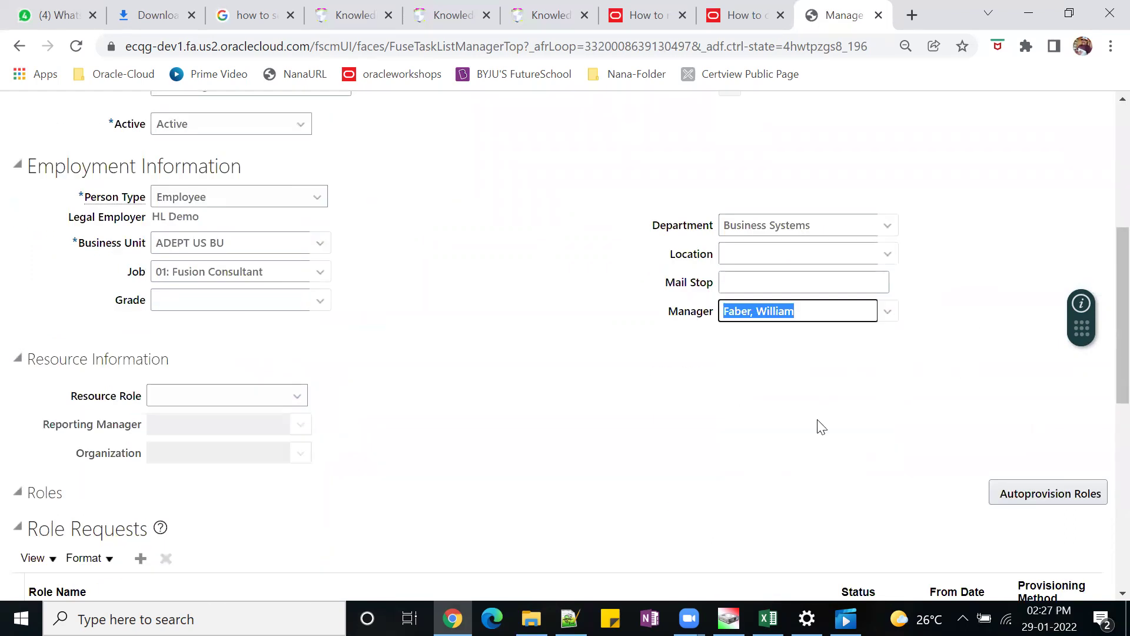
left_click_drag(673, 317, 715, 316)
scroll(789, 419, "up", 6)
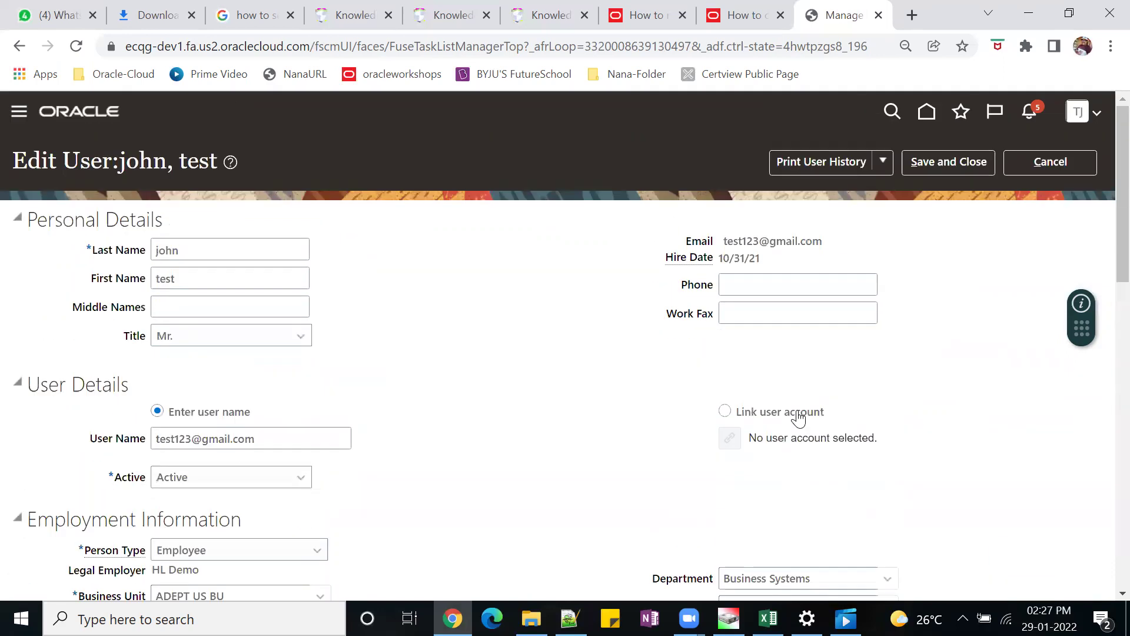
left_click(1054, 160)
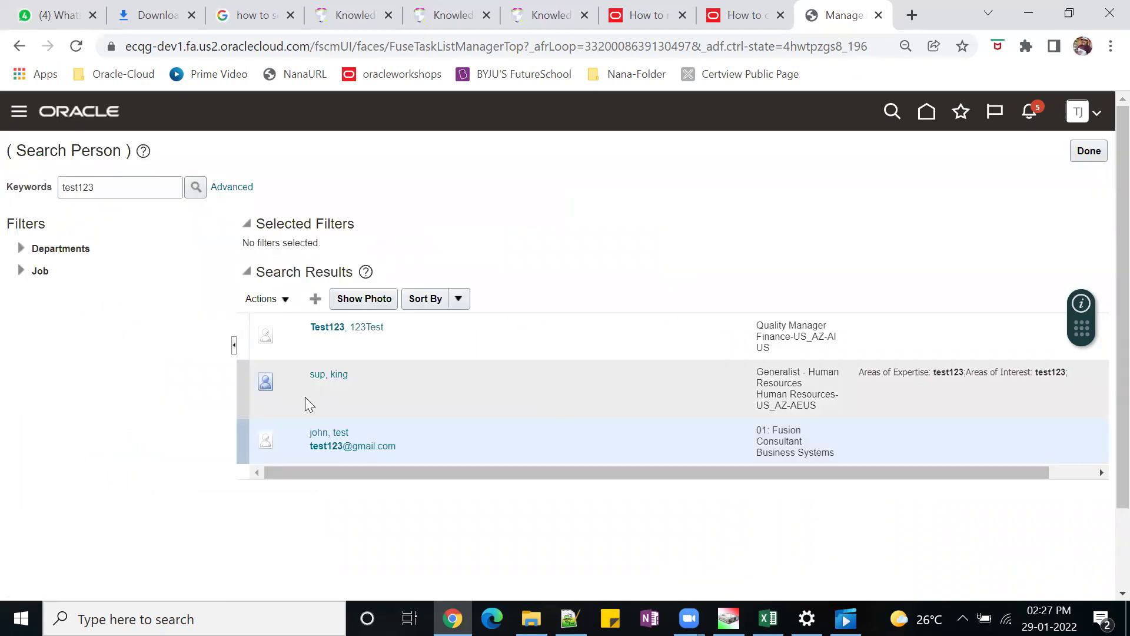
Step: Reopen the same Fusion Consultant's record, copy the manager's name, and leave without saving
left_click(330, 433)
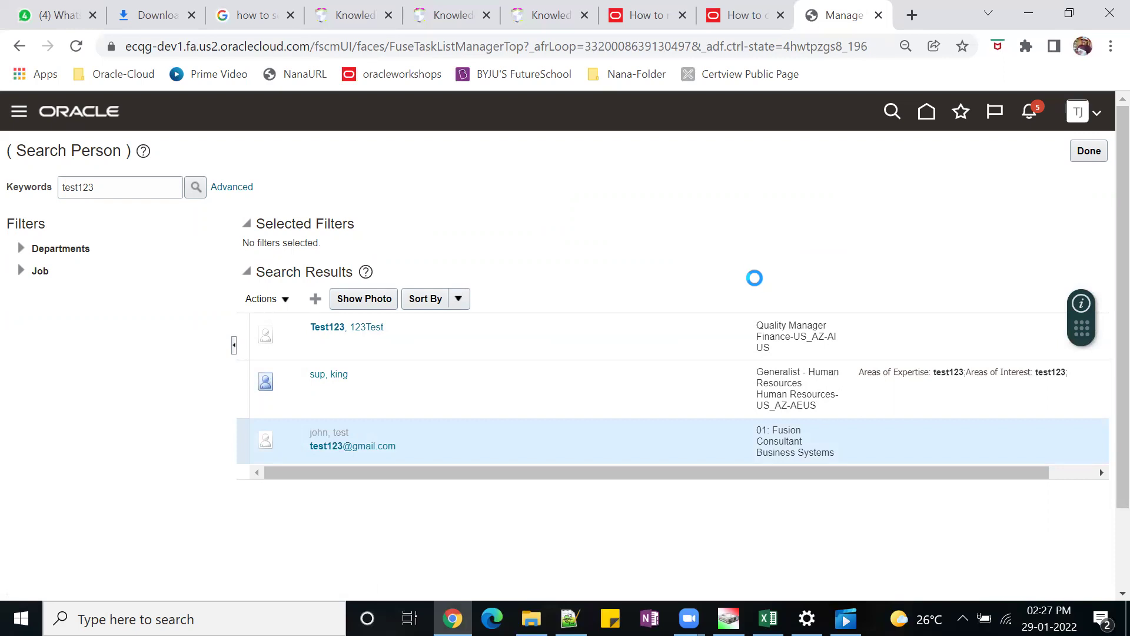
scroll(755, 278, "down", 4)
left_click_drag(816, 314, 667, 328)
key("ctrl+c")
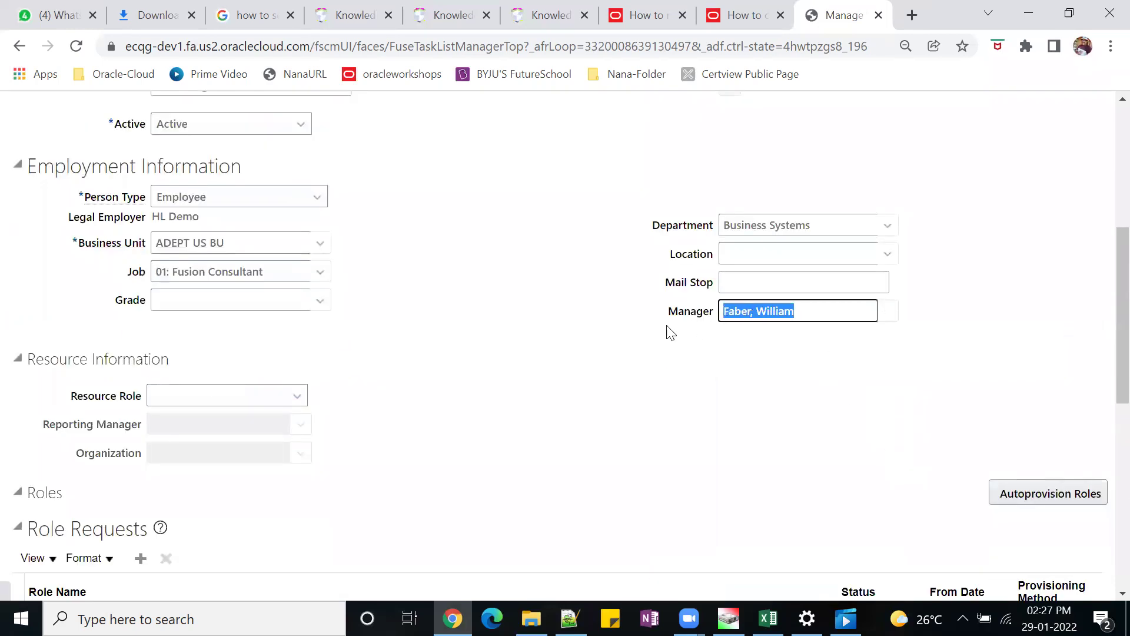
scroll(960, 408, "up", 6)
left_click(1061, 162)
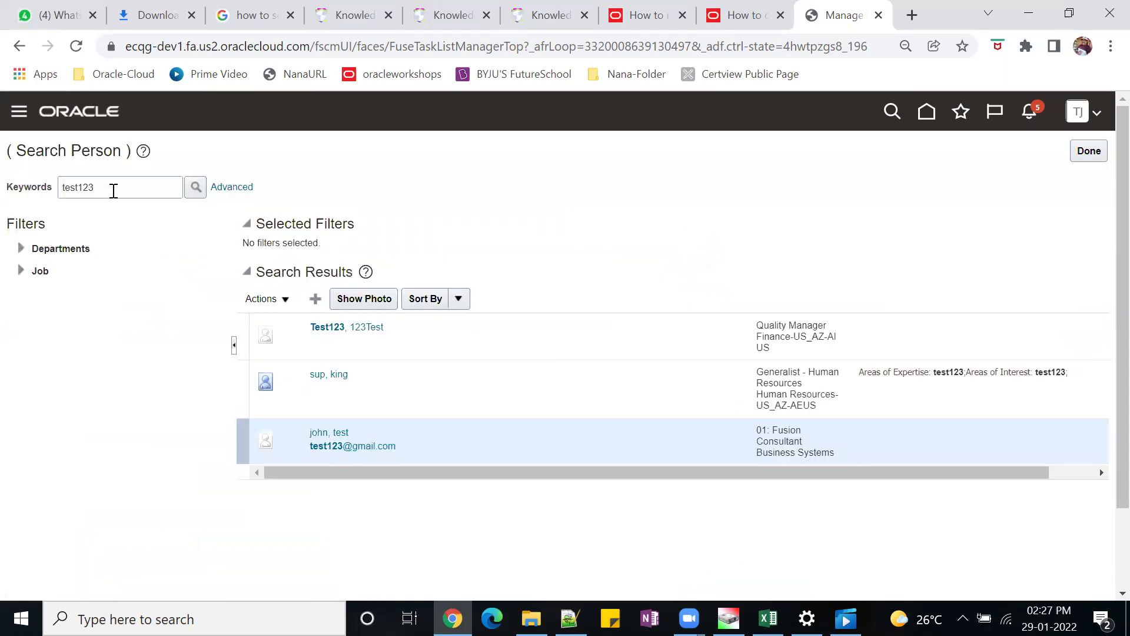
Step: Replace the person search keyword with the copied manager's name and run the search
left_click_drag(113, 189, 12, 187)
key("ctrl+v")
left_click(196, 188)
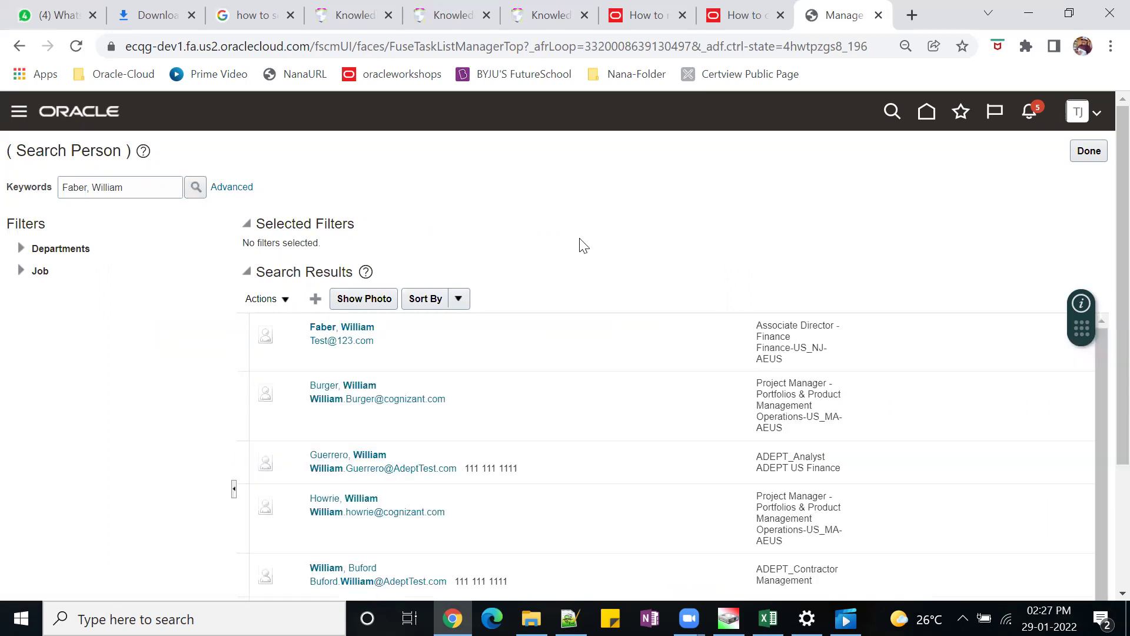
Step: Open the manager's user record from the search results and copy the department name Finance-US_NJ-AEUS from the employment information
left_click(358, 328)
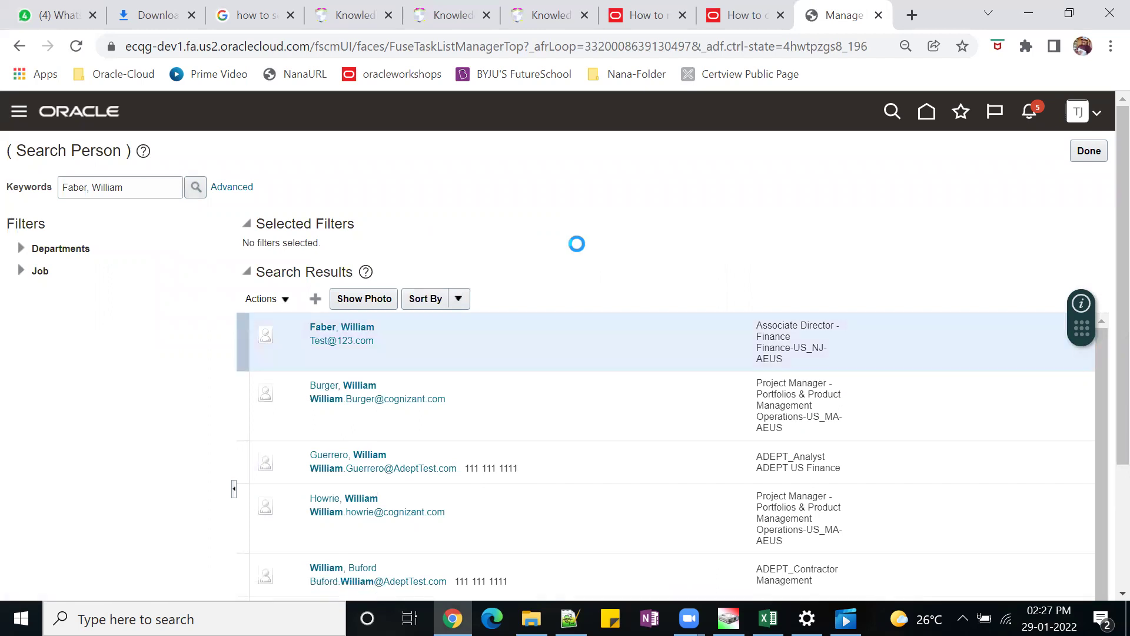
scroll(669, 374, "down", 3)
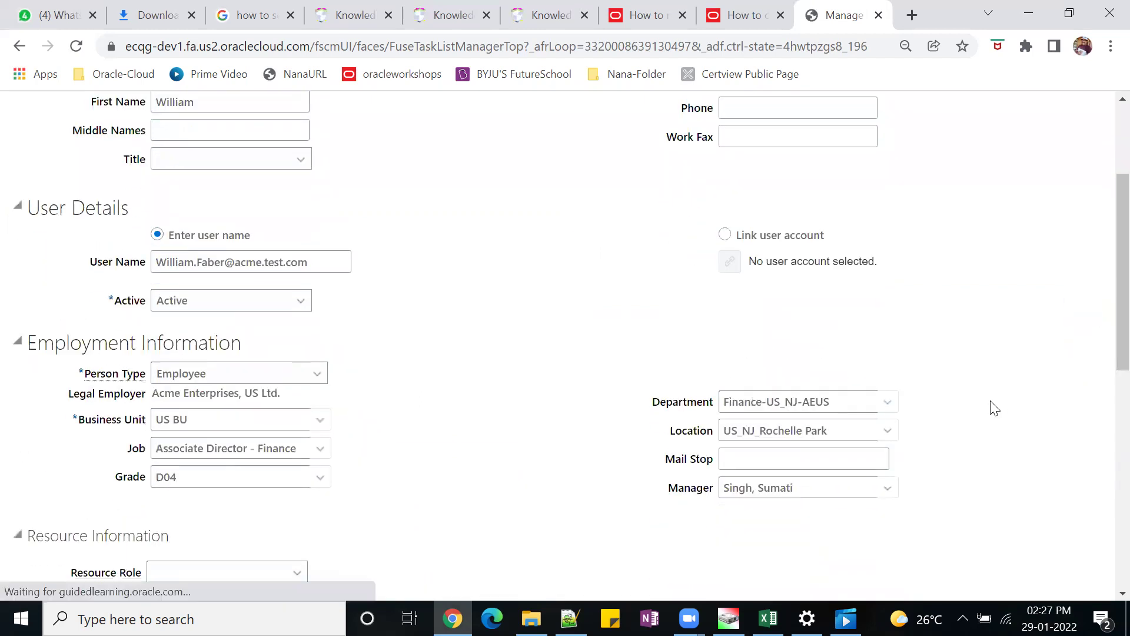
left_click_drag(837, 404, 719, 404)
key("ctrl+c")
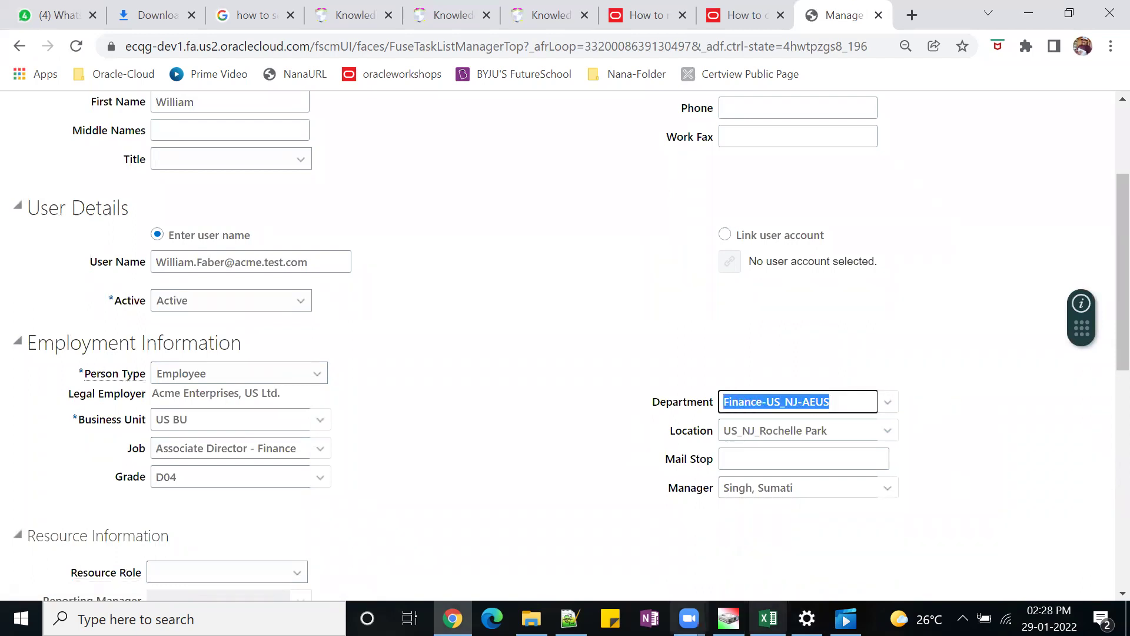
Step: Switch to the Notepad++ notes and paste the copied department name on a new line below "1. GL cost center setup"
left_click(569, 619)
left_click(343, 379)
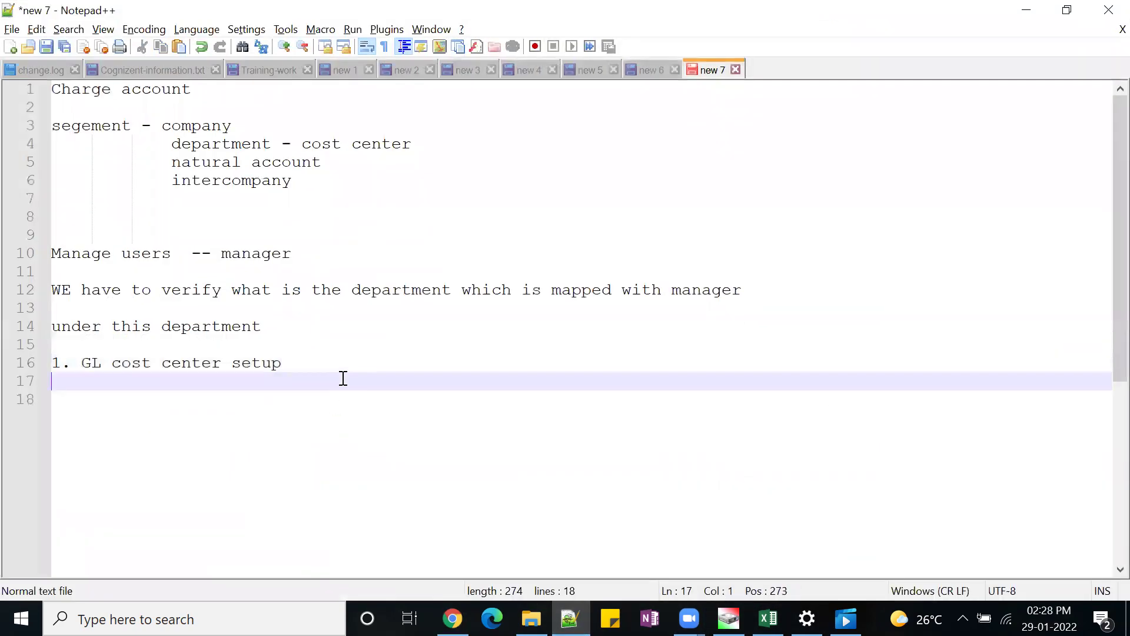
key("Return")
key("Return")
key("ctrl+v")
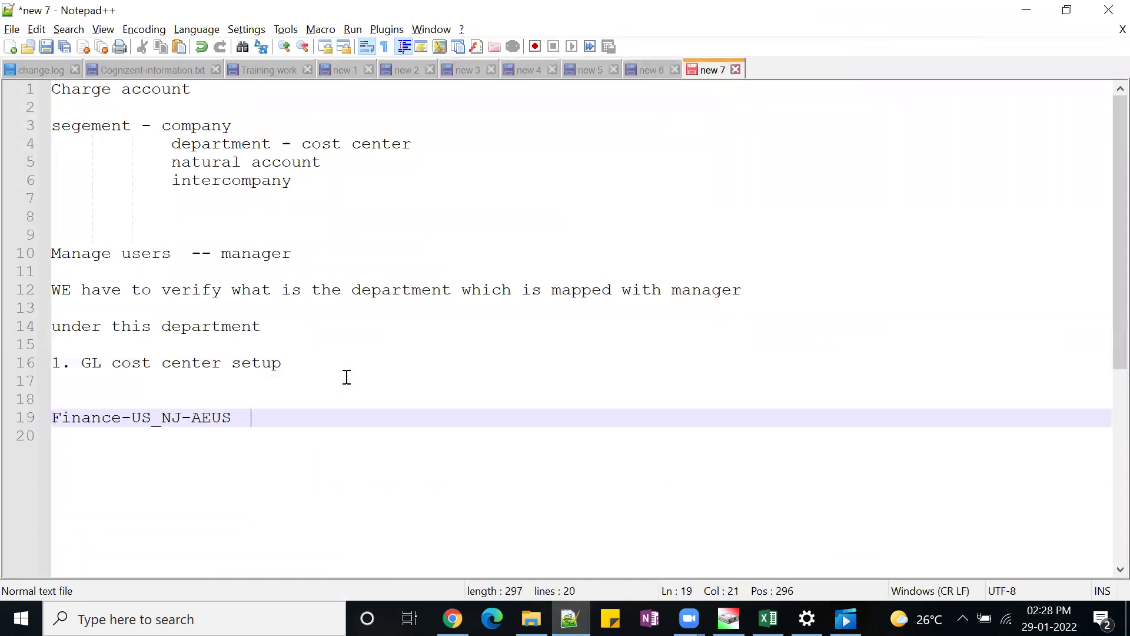
Step: Return to Oracle in the browser, close the manager's user record without saving, and leave the person search
key("alt+Tab")
scroll(749, 310, "up", 3)
left_click(1071, 163)
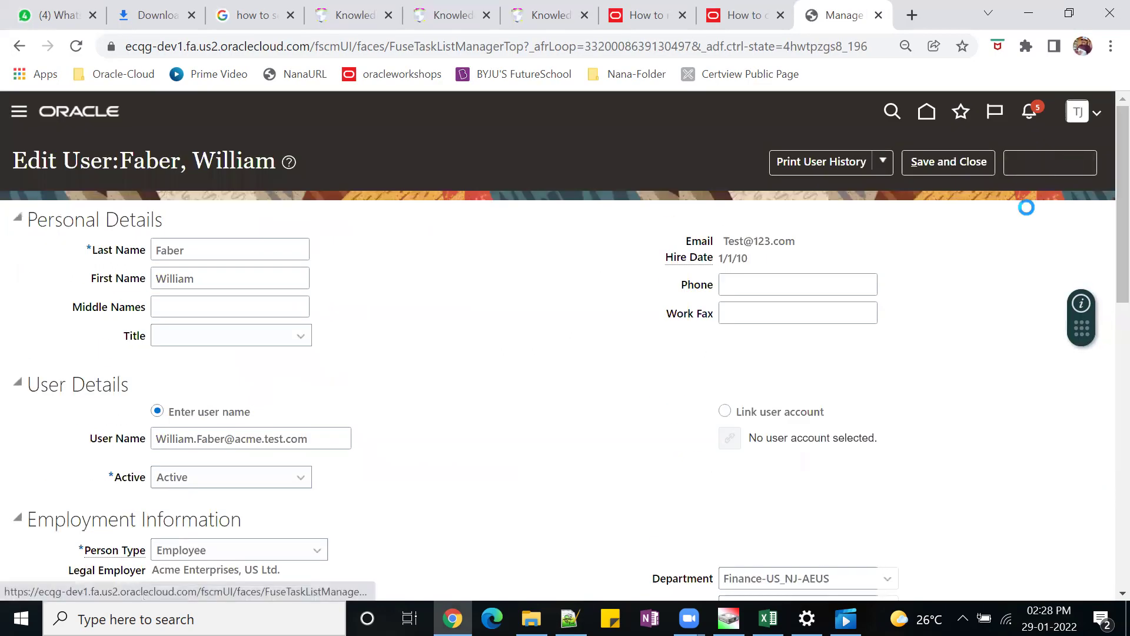
left_click(1089, 152)
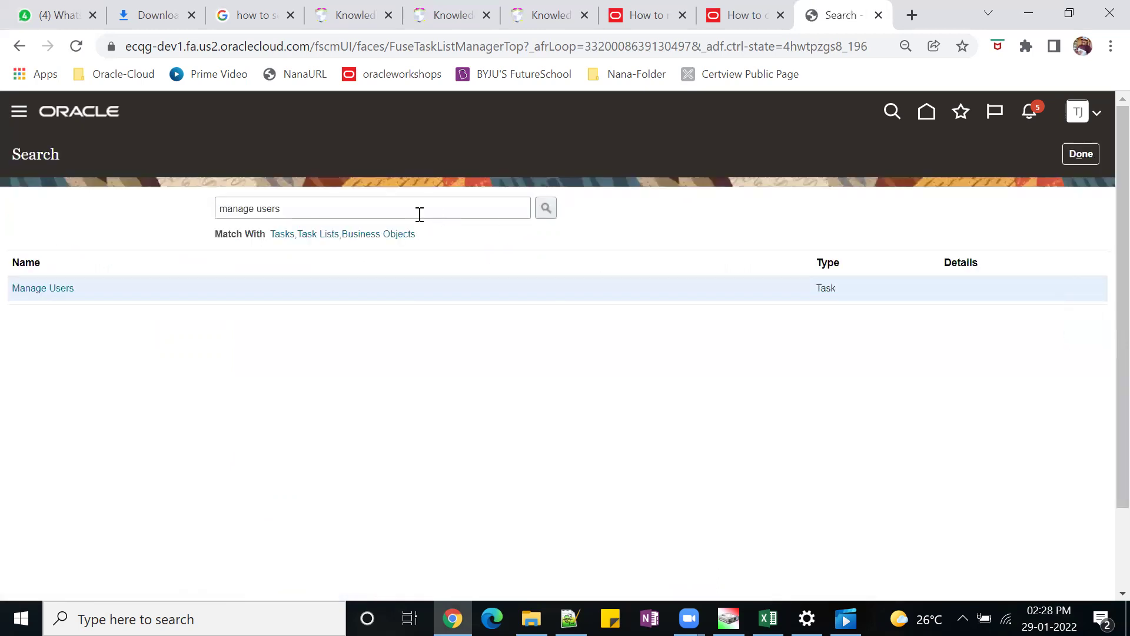
Step: Search the setup tasks for "manage department" and open the Manage Departments task
left_click_drag(256, 212, 295, 212)
type("depart")
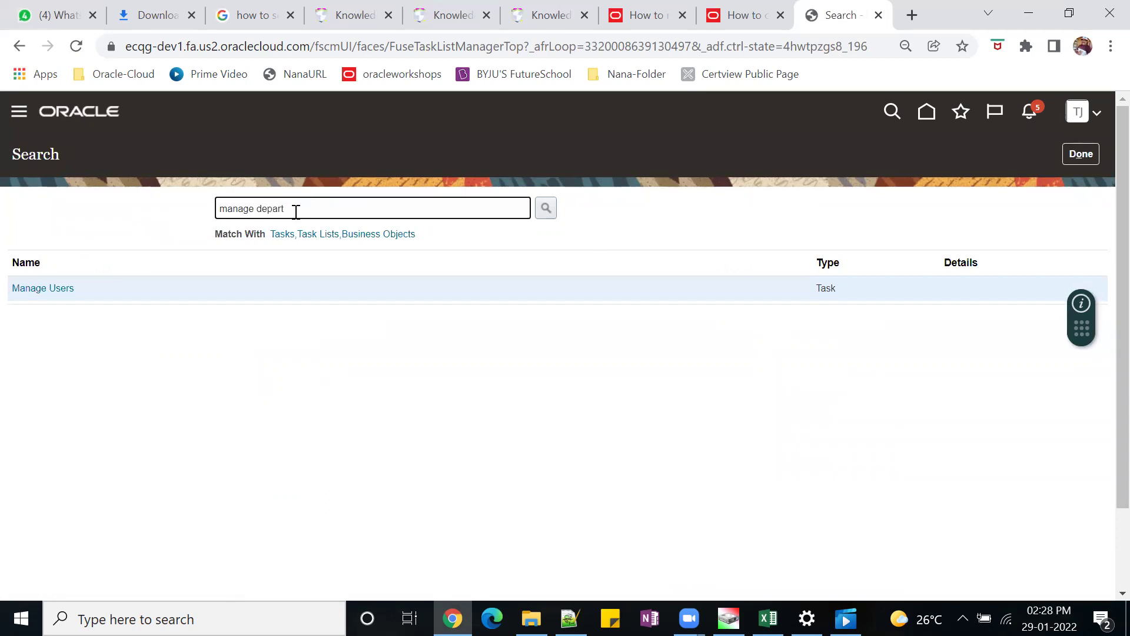
type("ment")
key("Return")
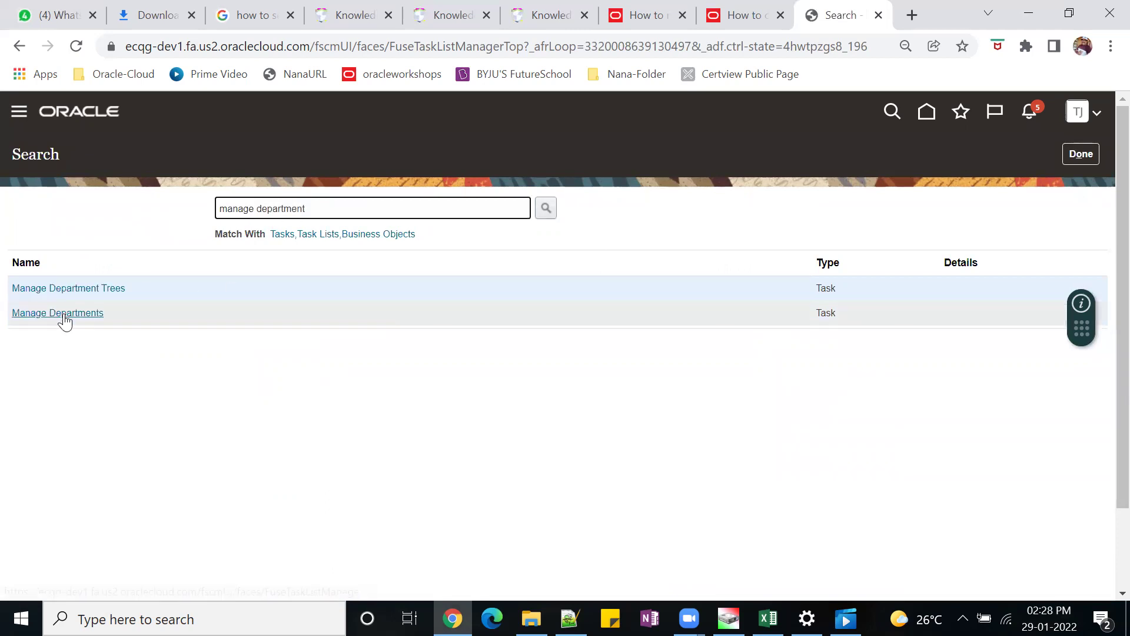
left_click(59, 313)
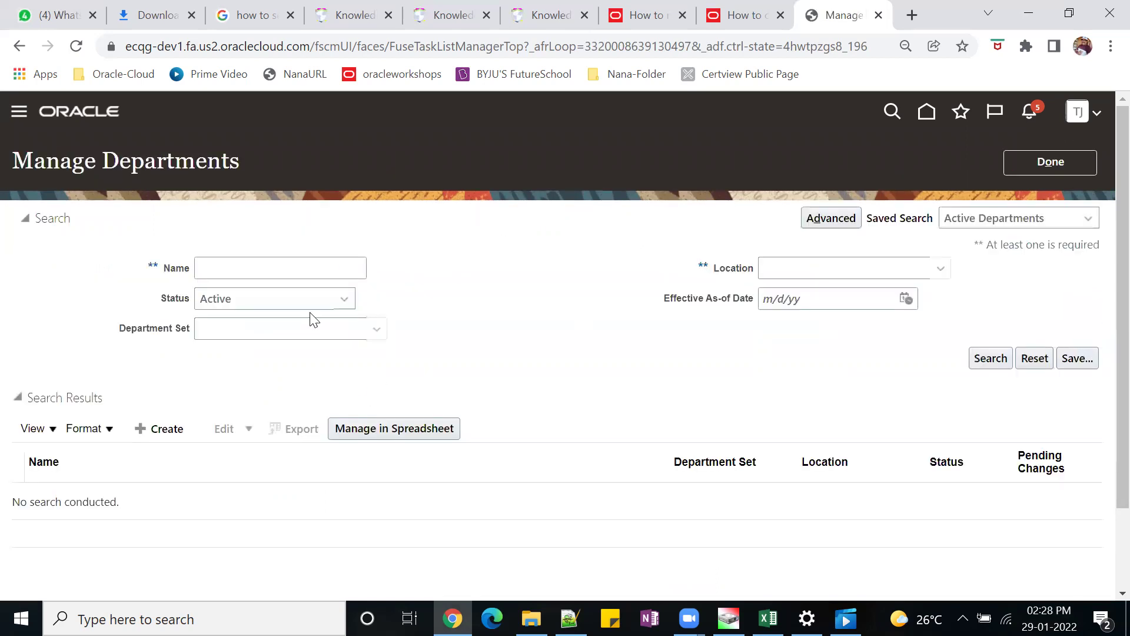
Step: Search active departments by the copied name Finance-US_NJ-AEUS and open the matching department
left_click(249, 268)
key("ctrl+v")
left_click(991, 358)
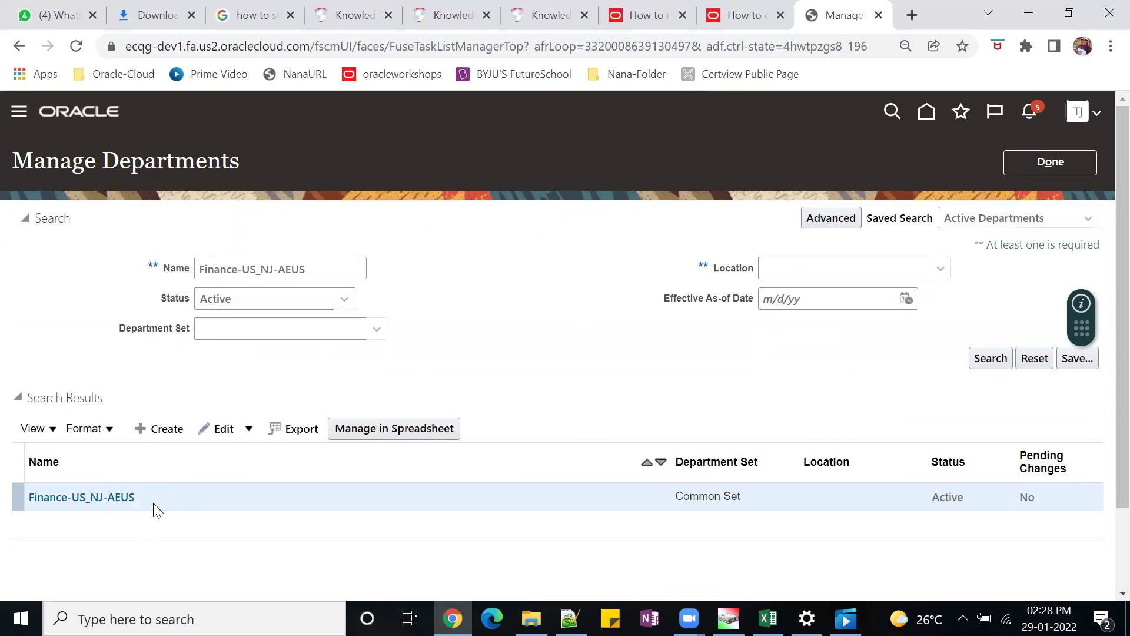
left_click(109, 497)
Step: Start an update of the department with effective start date 1/29/22, accepting correction of the existing record
left_click(883, 161)
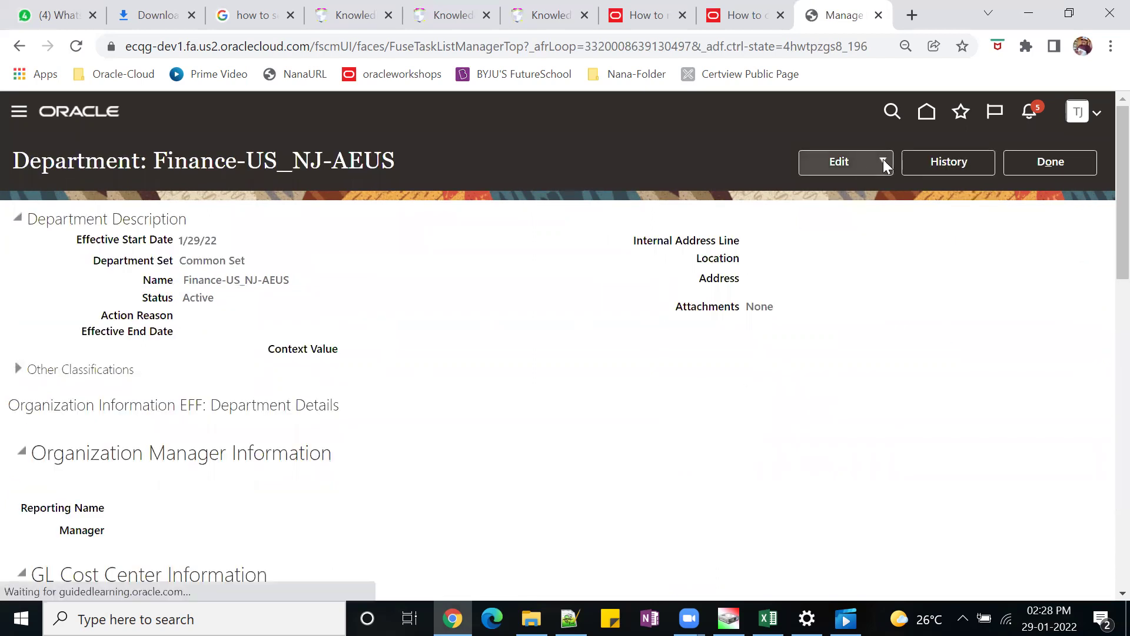
left_click(873, 187)
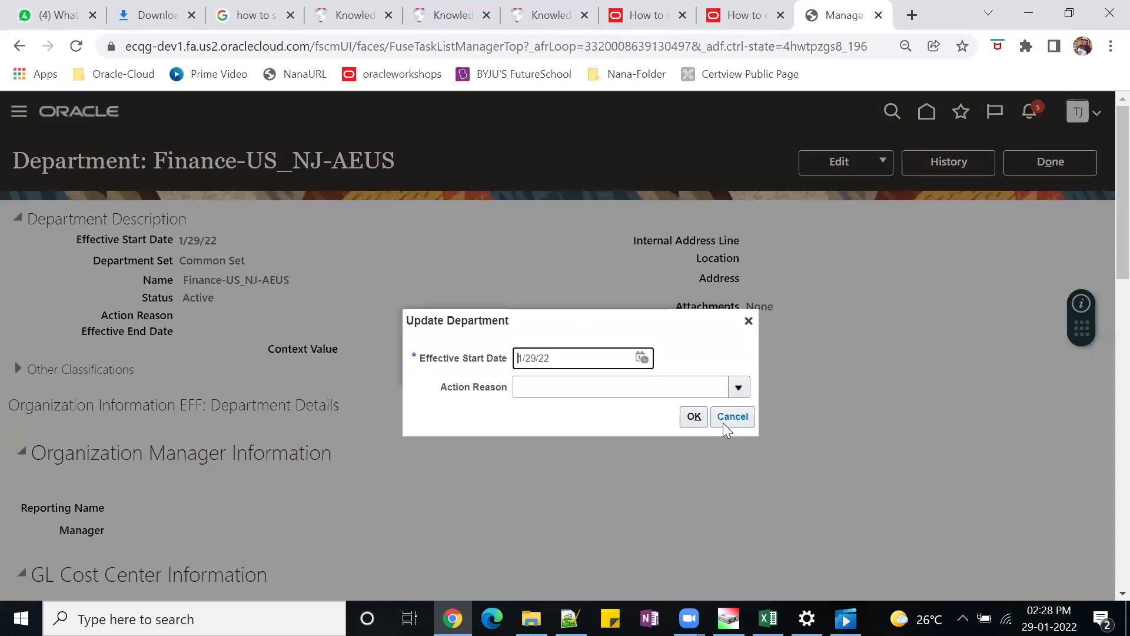
left_click(689, 419)
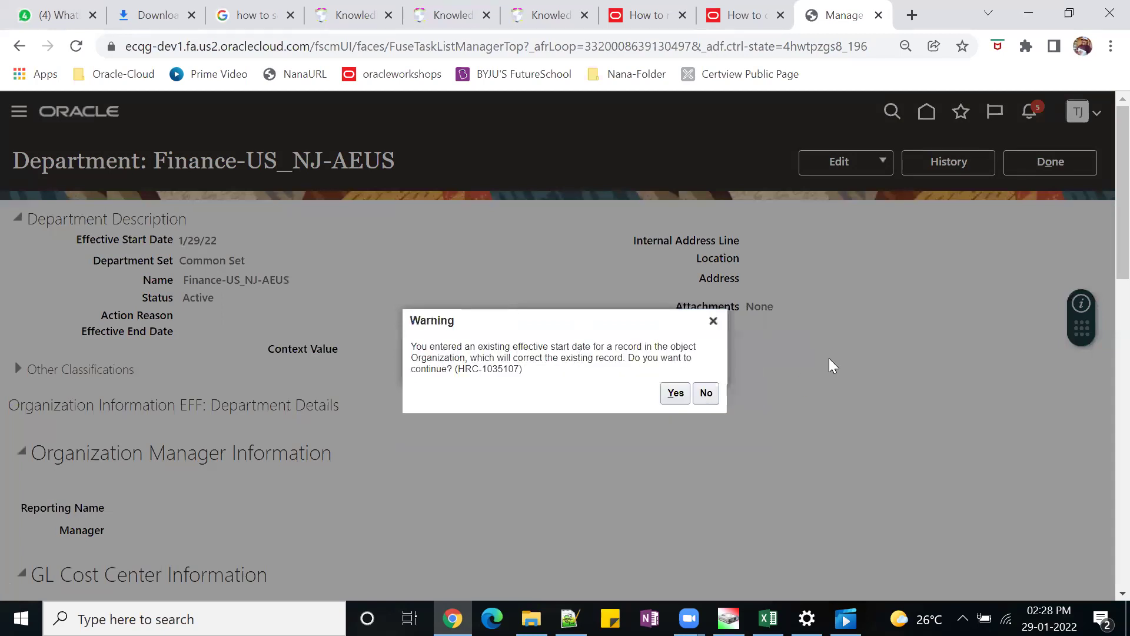
left_click(677, 394)
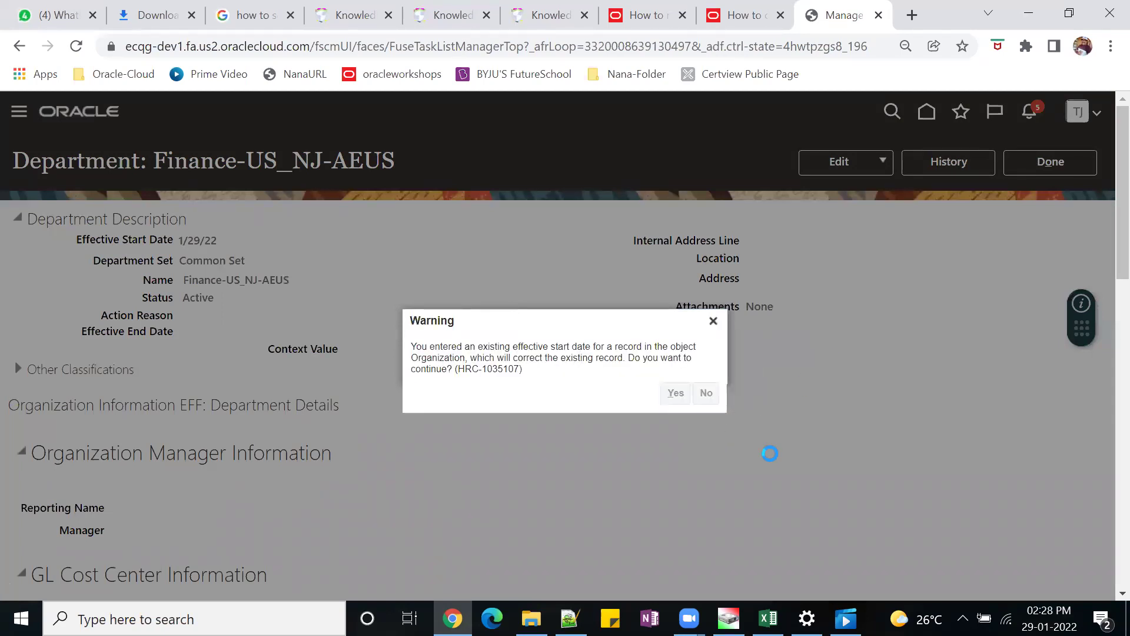
Step: Add a row to the department's GL Cost Center Information with record identifier 2
scroll(818, 442, "down", 6)
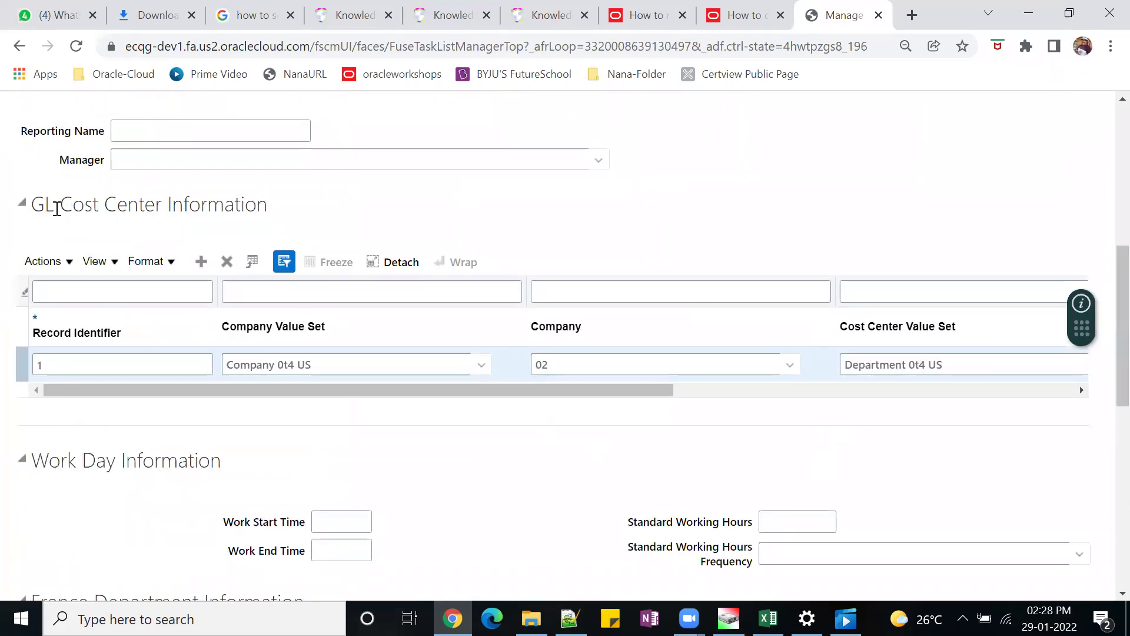
left_click_drag(60, 206, 270, 201)
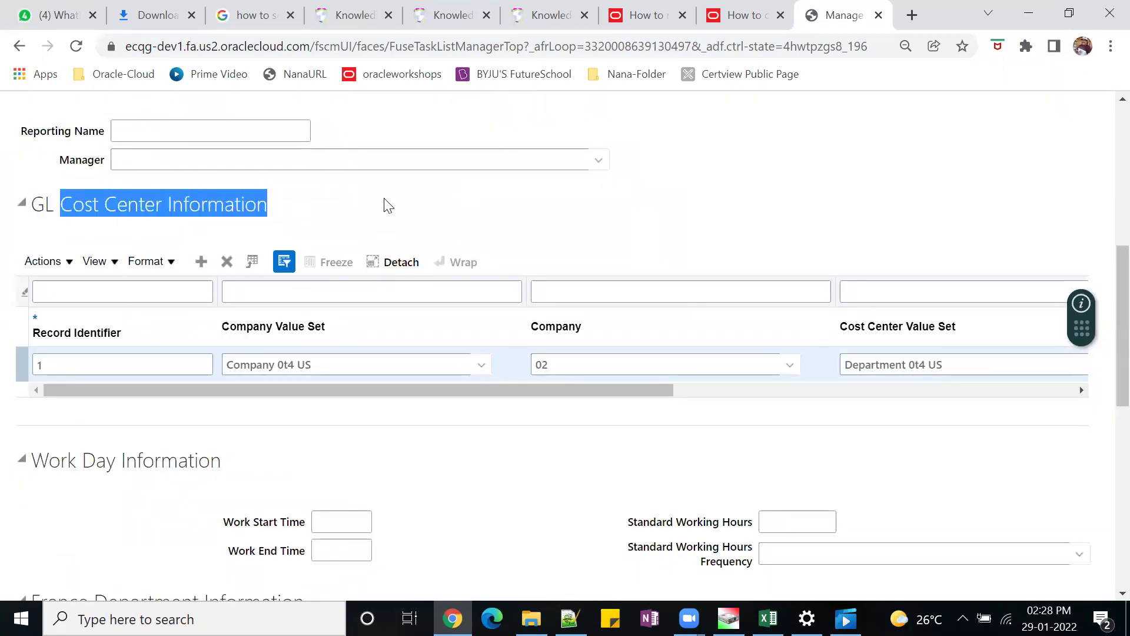
left_click(497, 212)
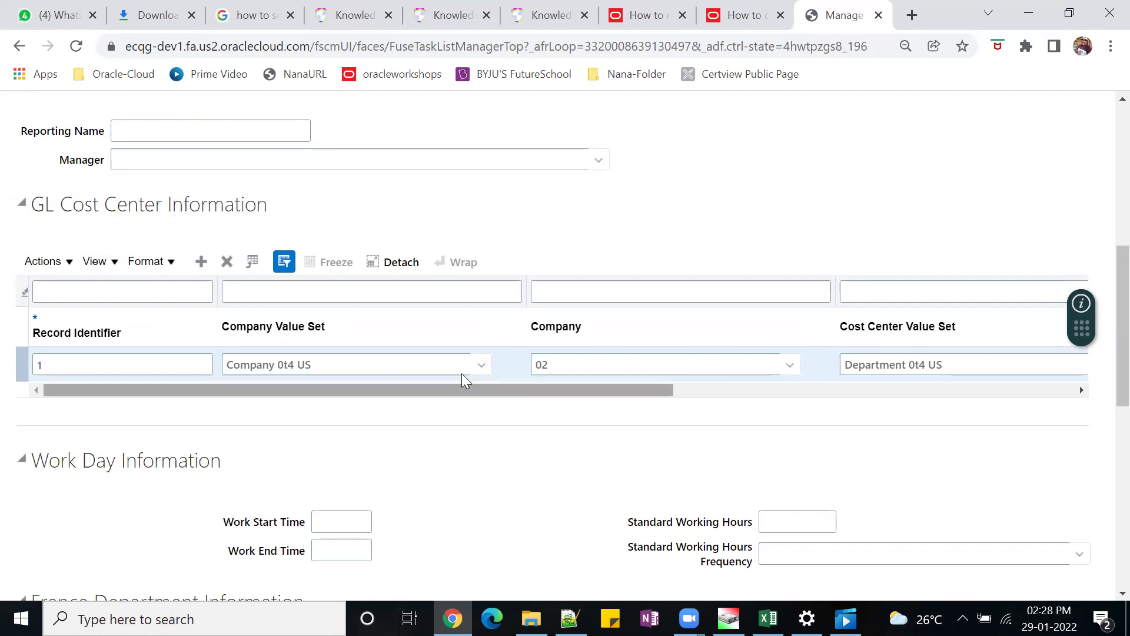
left_click(202, 262)
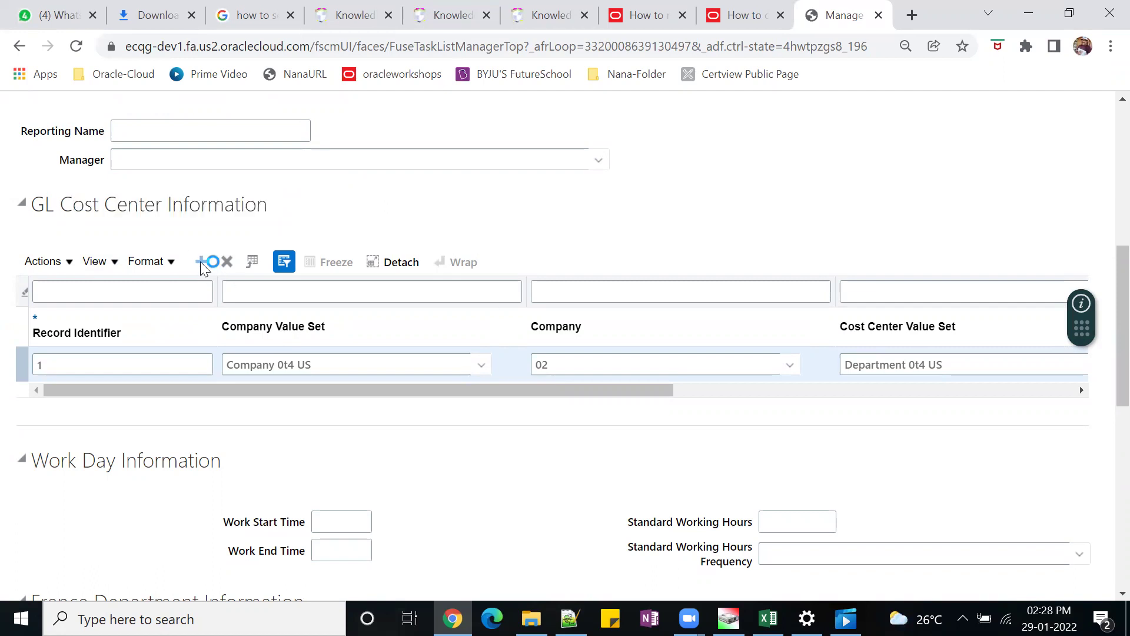
left_click(126, 363)
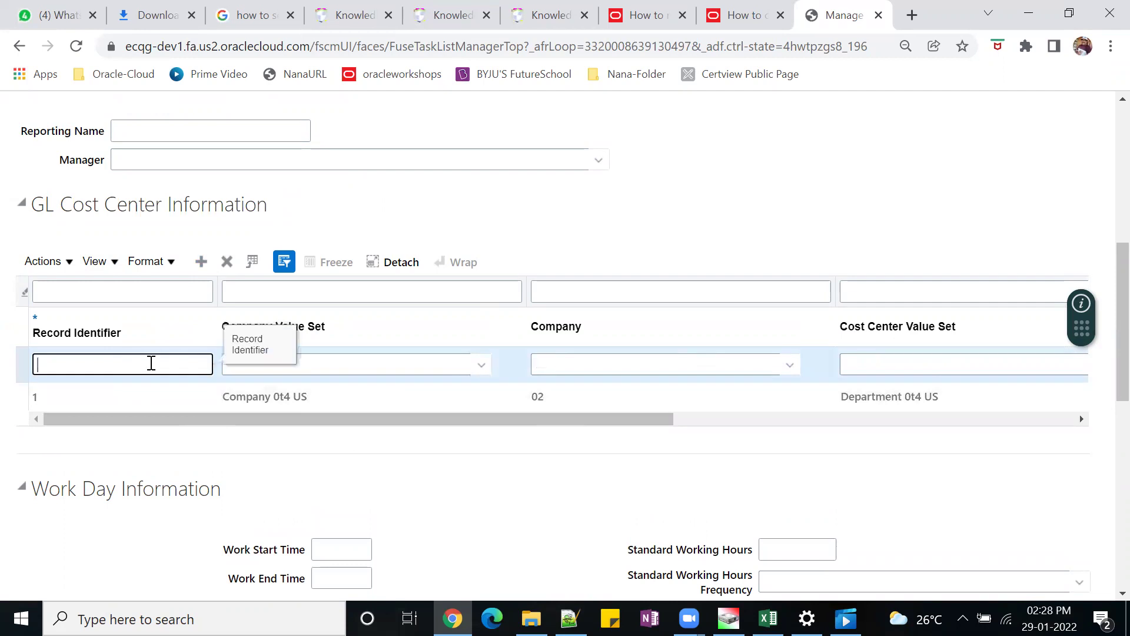
key("Tab")
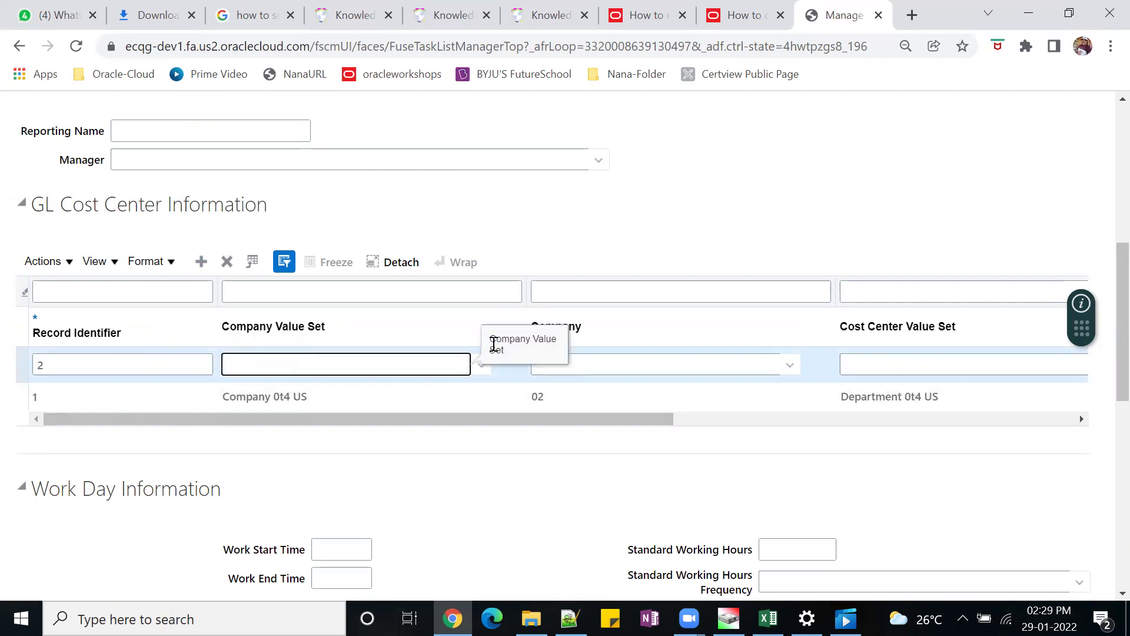
Step: Set the new row's company value set to Company 0t4 US, copied from record 1, and its company to 05
left_click(324, 396)
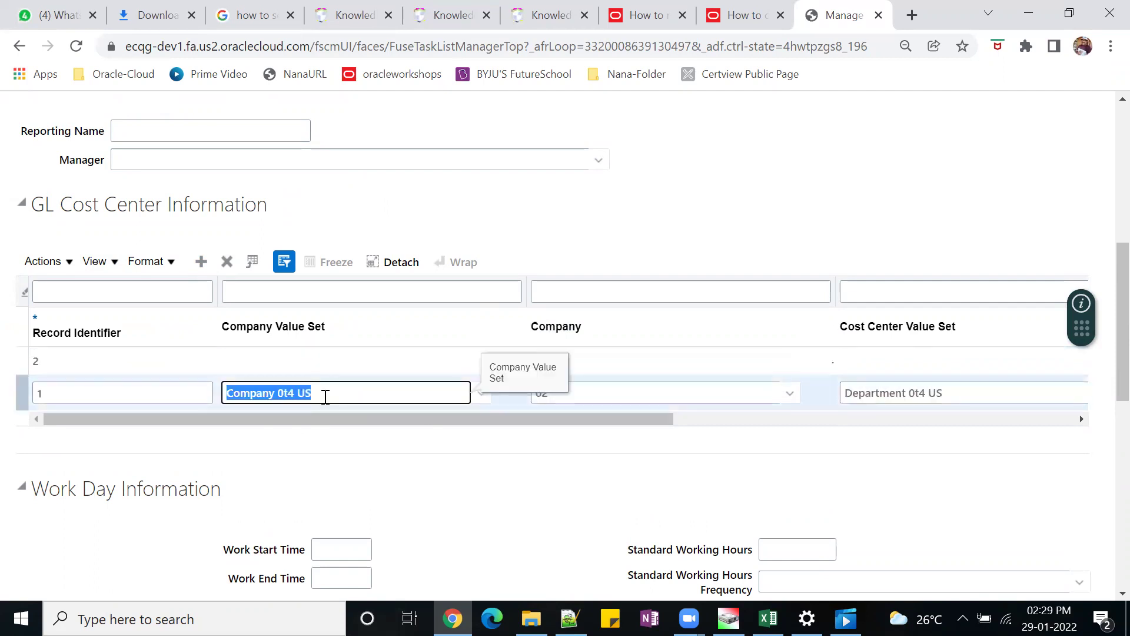
left_click(351, 363)
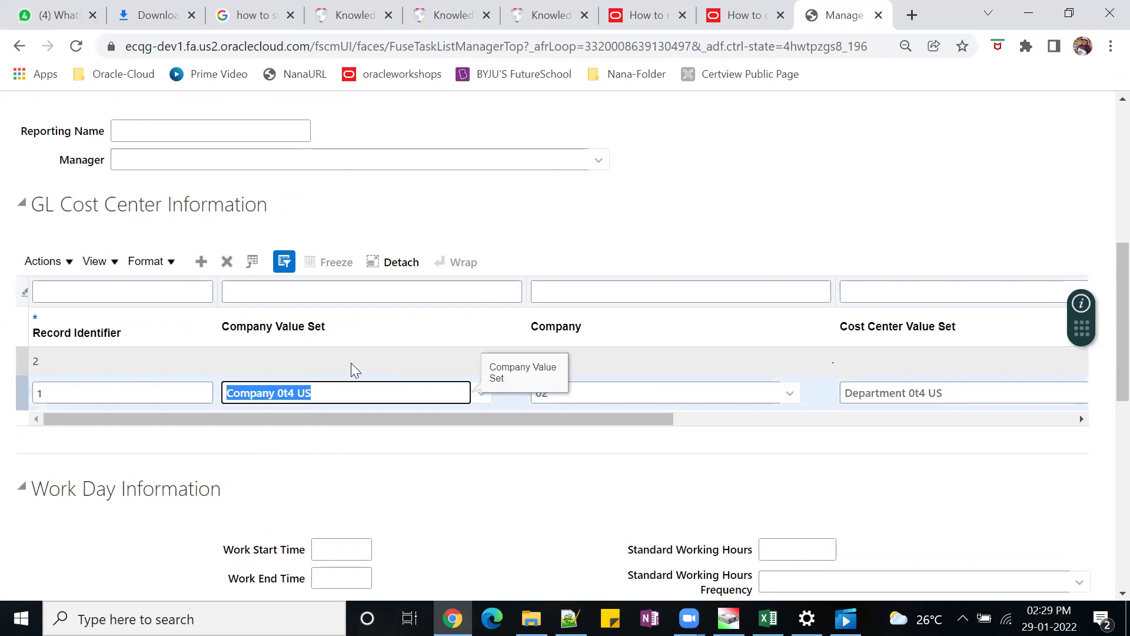
type("Company 0t4 US")
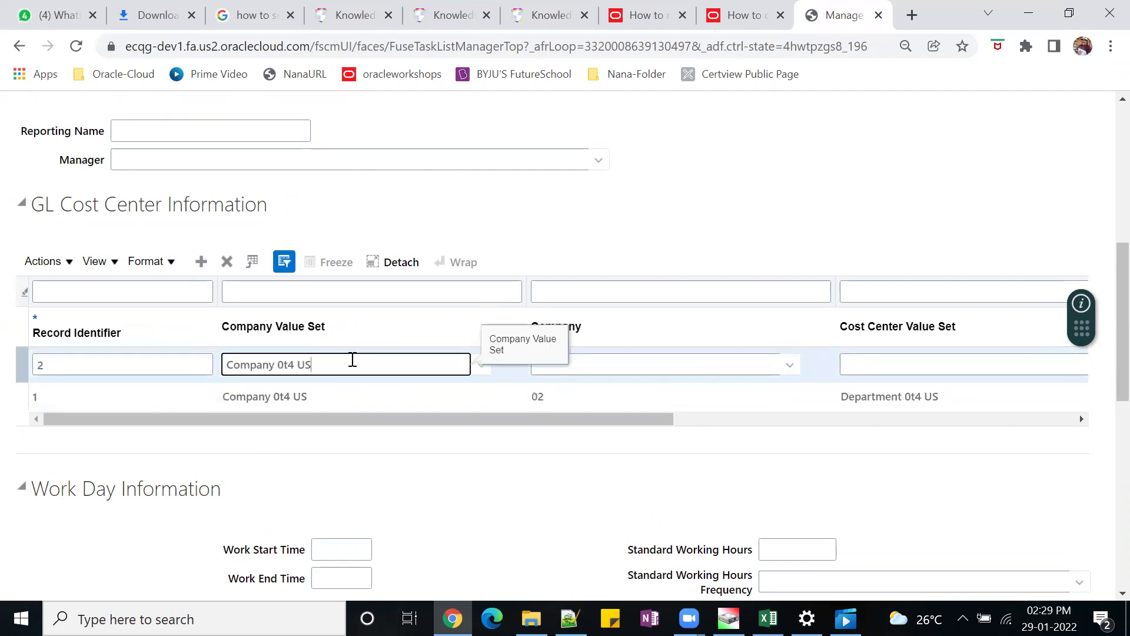
key("Tab")
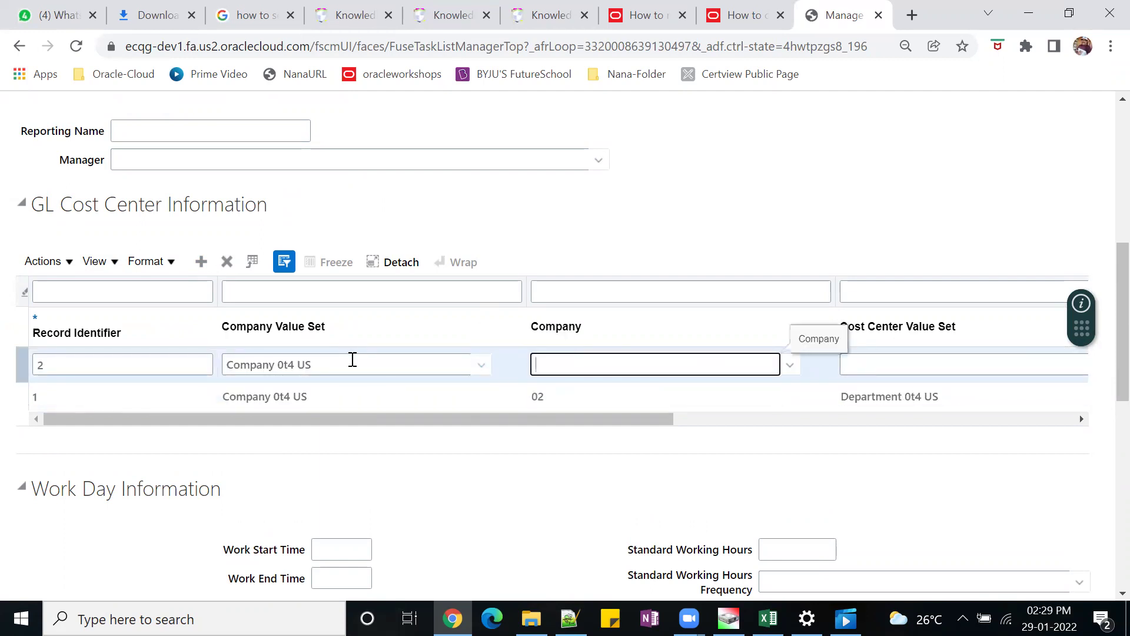
left_click(790, 366)
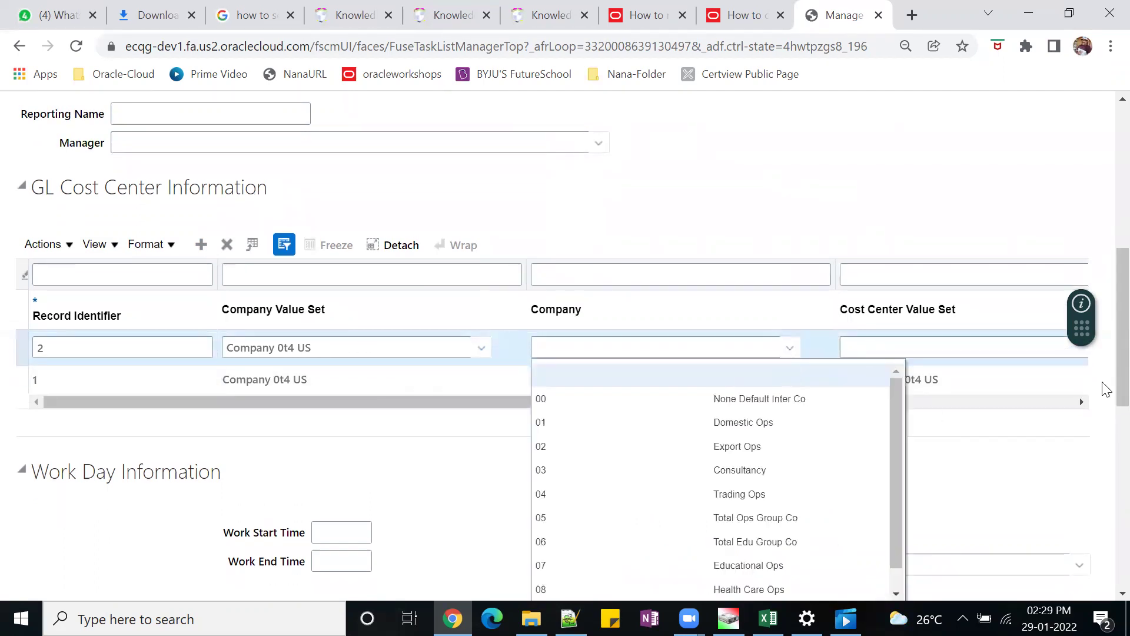
scroll(1105, 333, "down", 2)
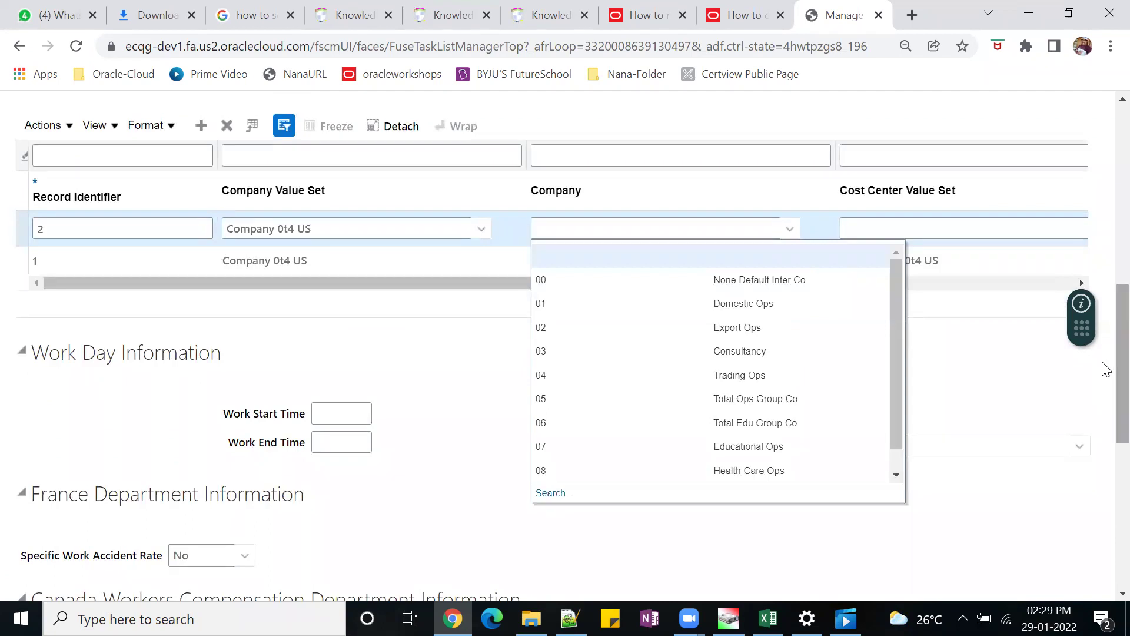
left_click(600, 402)
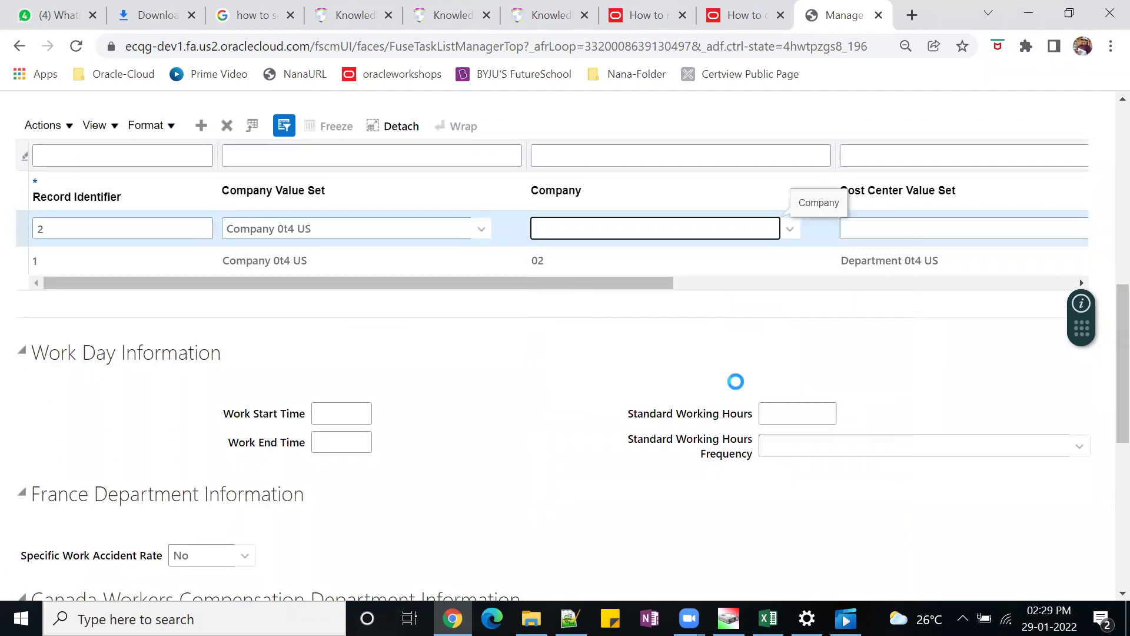
Step: Set the cost center value set of record 2 to Department 0t4 US, copied from record 1
left_click_drag(716, 275, 777, 269)
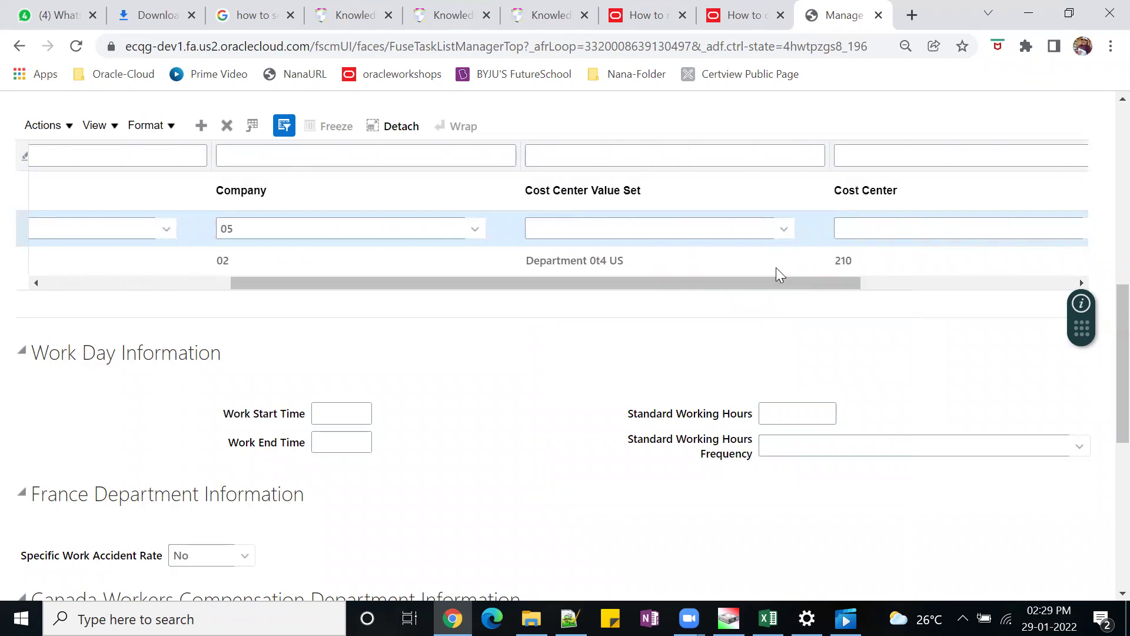
left_click(787, 229)
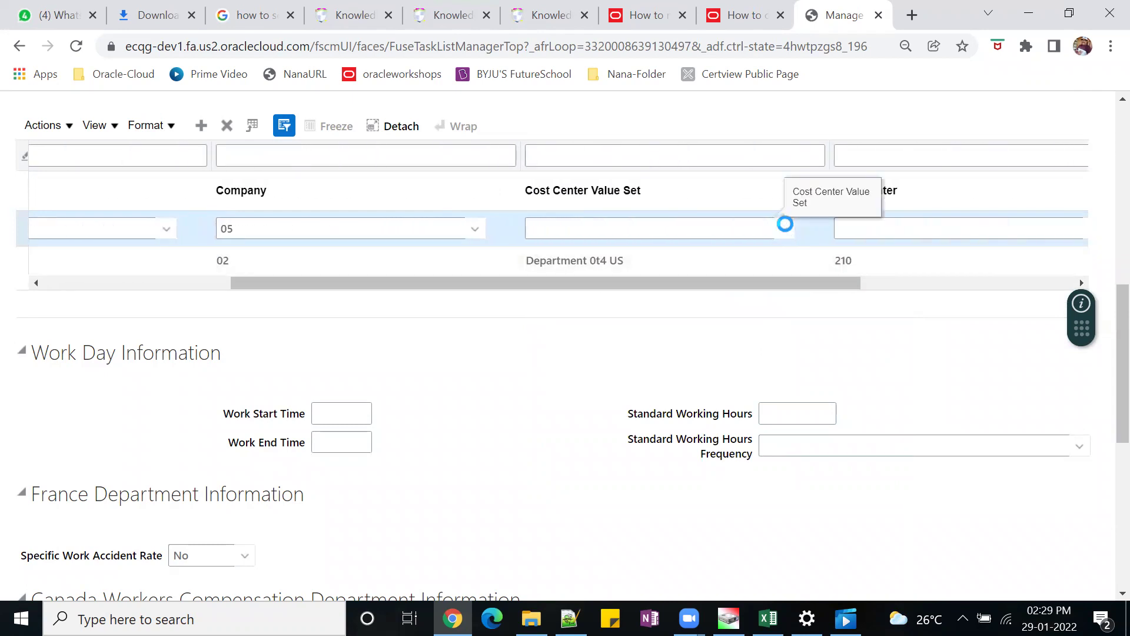
left_click(598, 262)
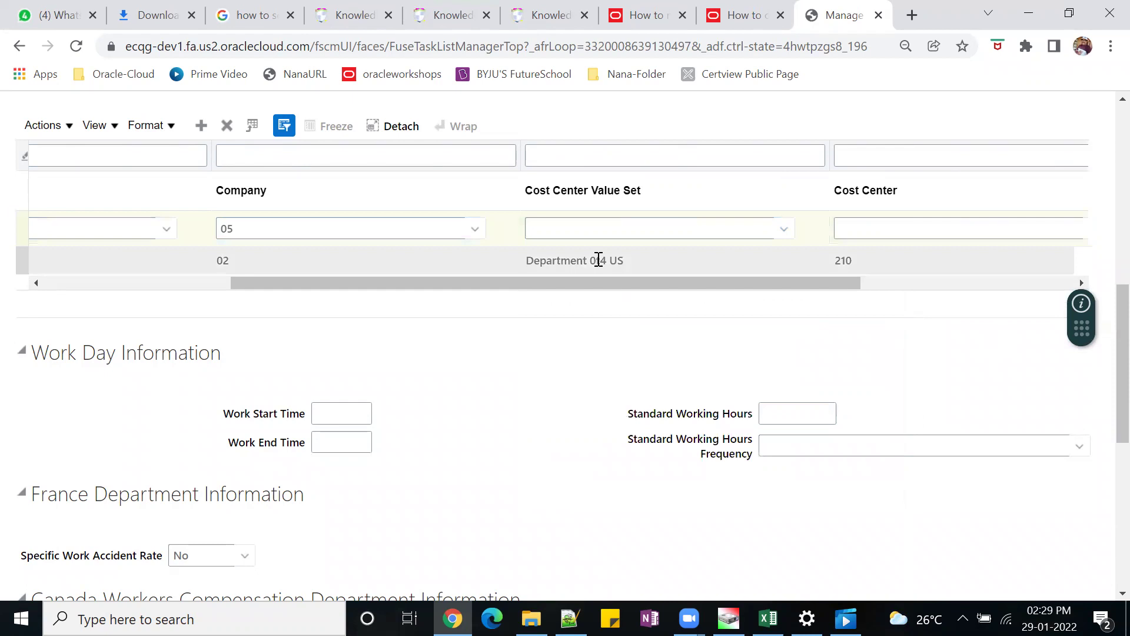
left_click_drag(641, 257, 520, 262)
key("ctrl+c")
left_click(648, 229)
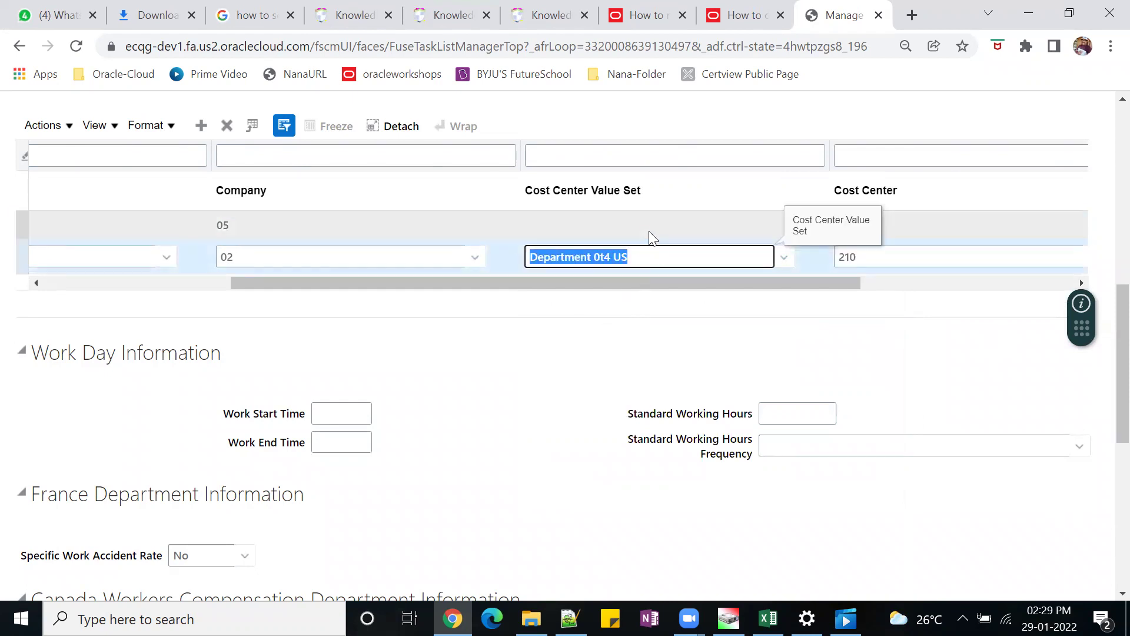
key("ctrl+v")
key("Tab")
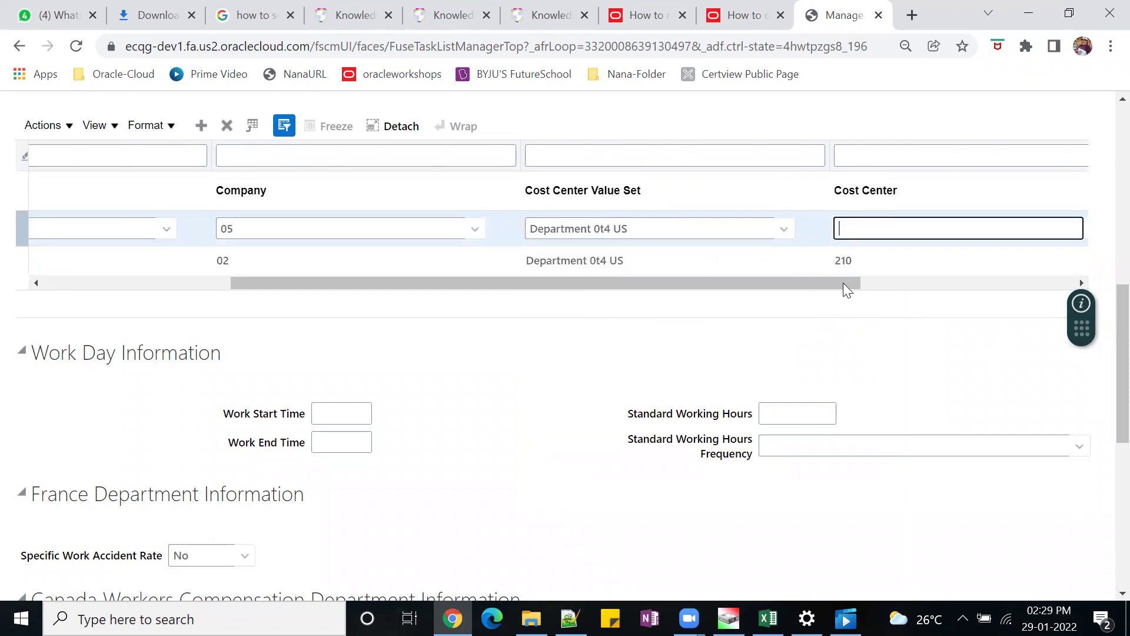
Step: Set the cost center of record 2 to 300, Total Sales Dept
left_click_drag(843, 283, 931, 274)
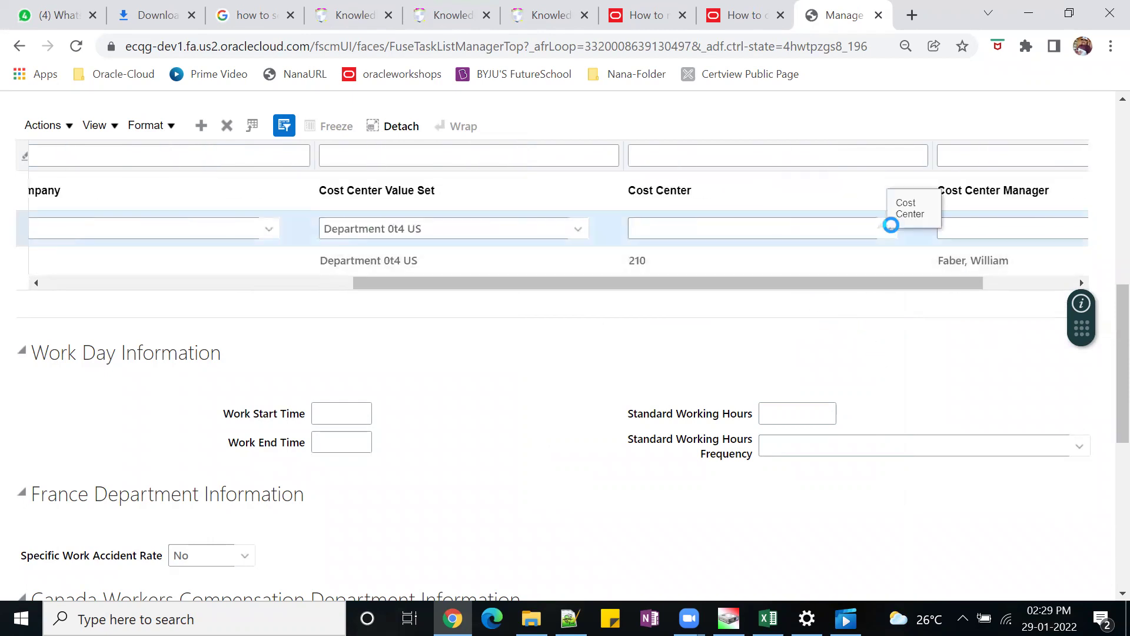
left_click(892, 225)
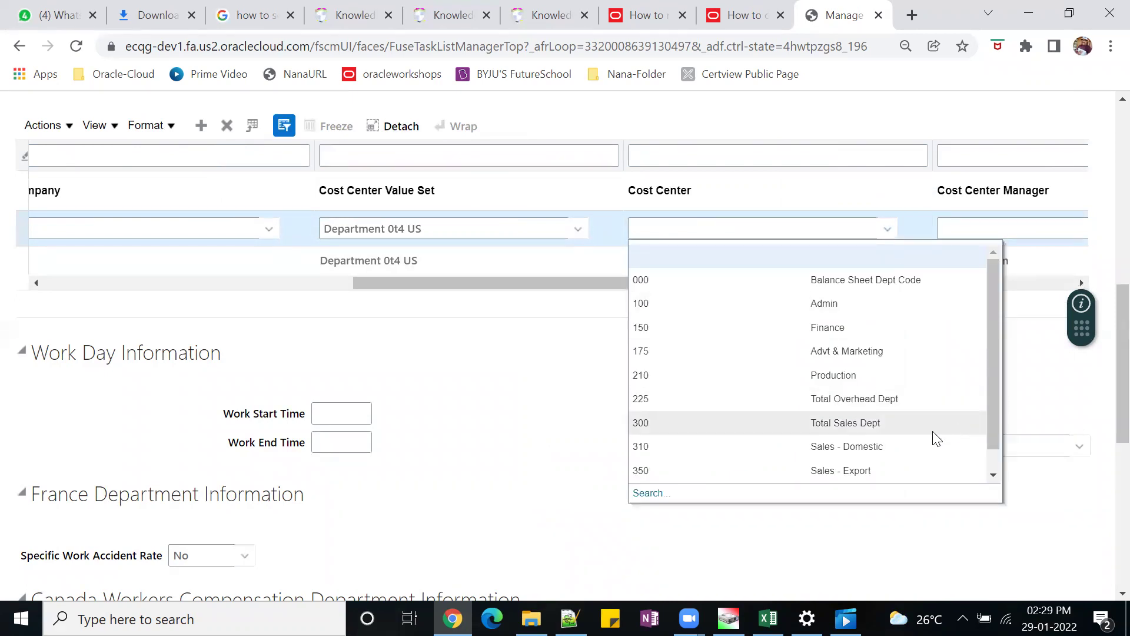
left_click(889, 422)
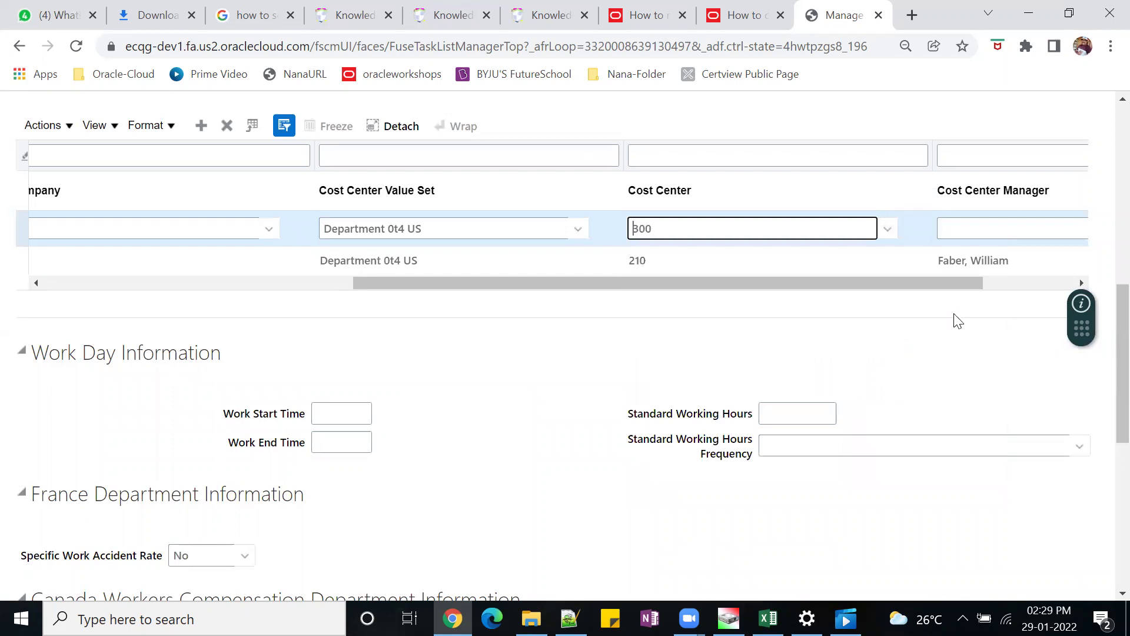
Step: Set the cost center manager of record 2 to the same person as in record 1 by copying that name
left_click_drag(893, 285, 1034, 268)
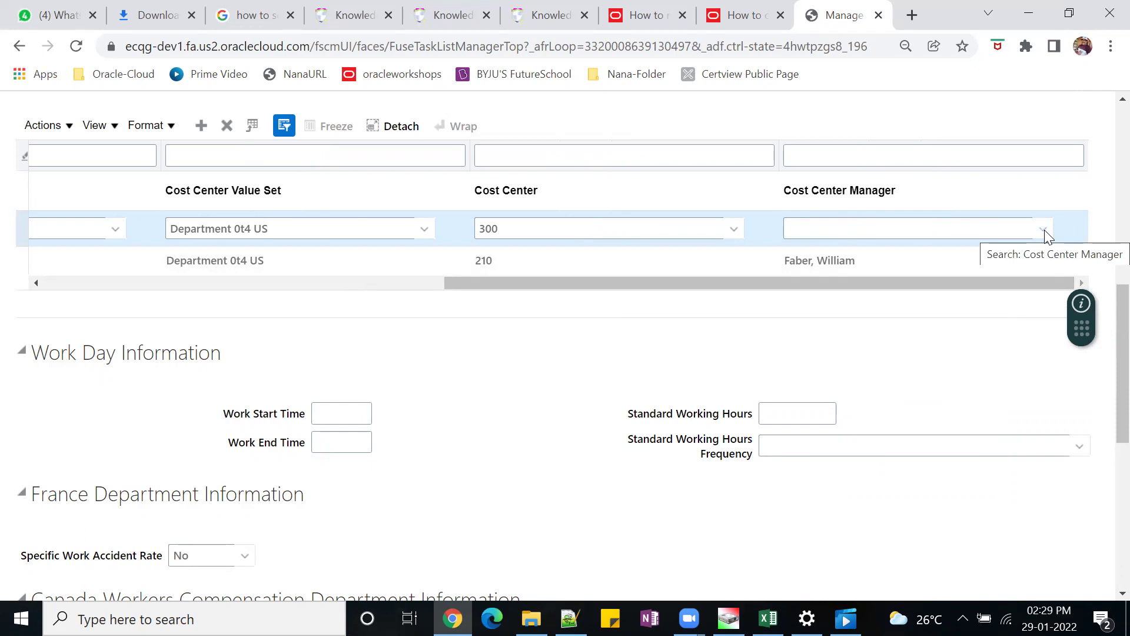
left_click(912, 262)
key("ctrl+c")
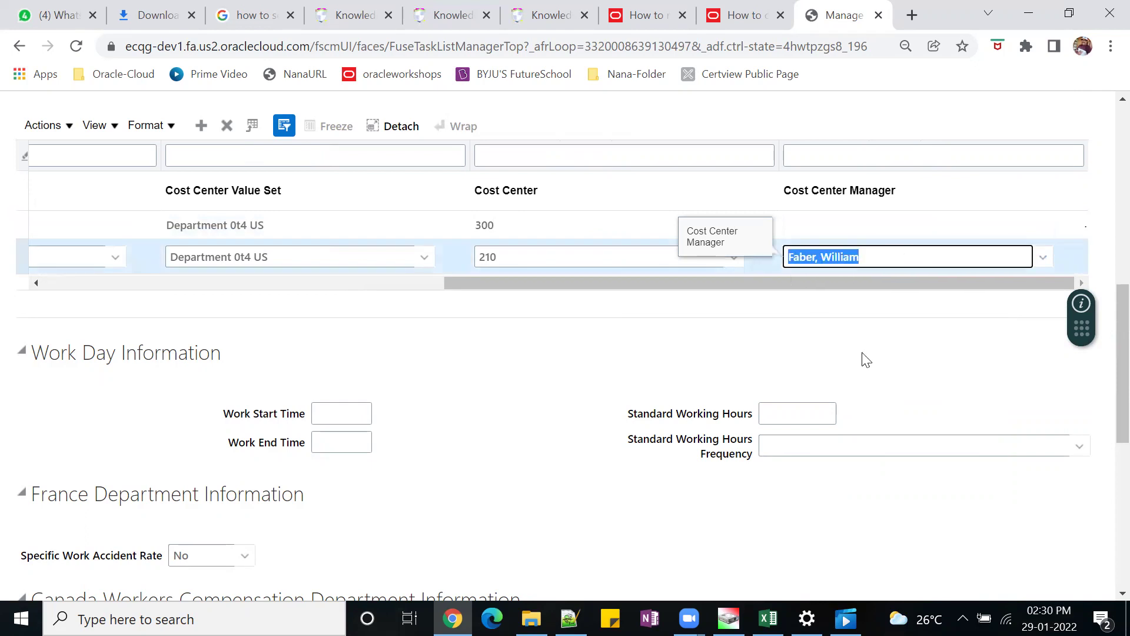
left_click(930, 221)
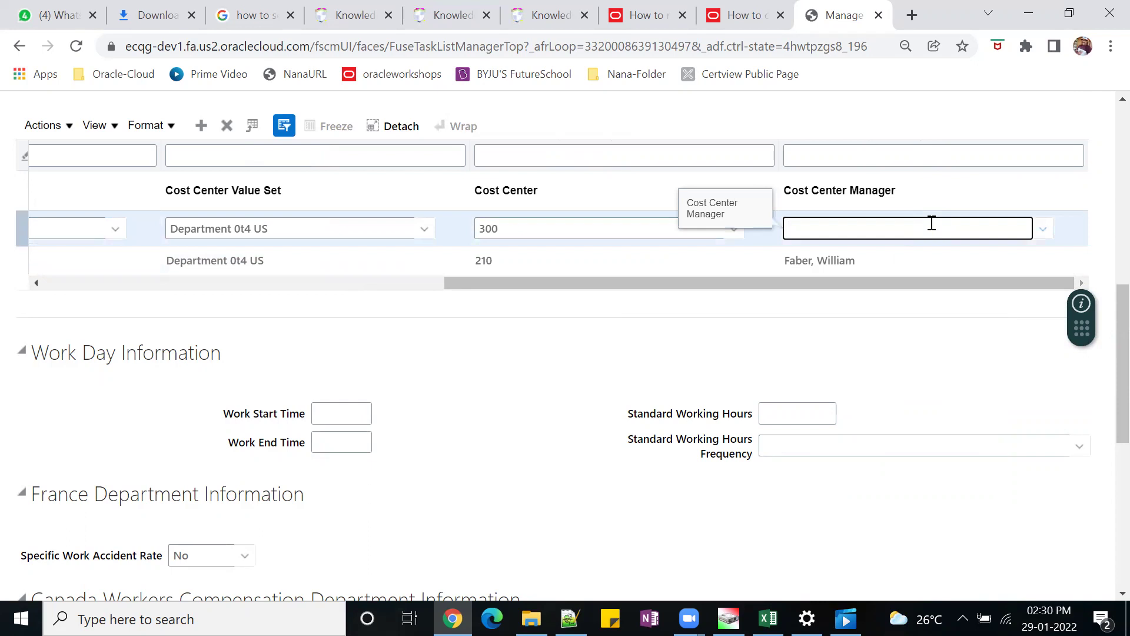
key("ctrl+v")
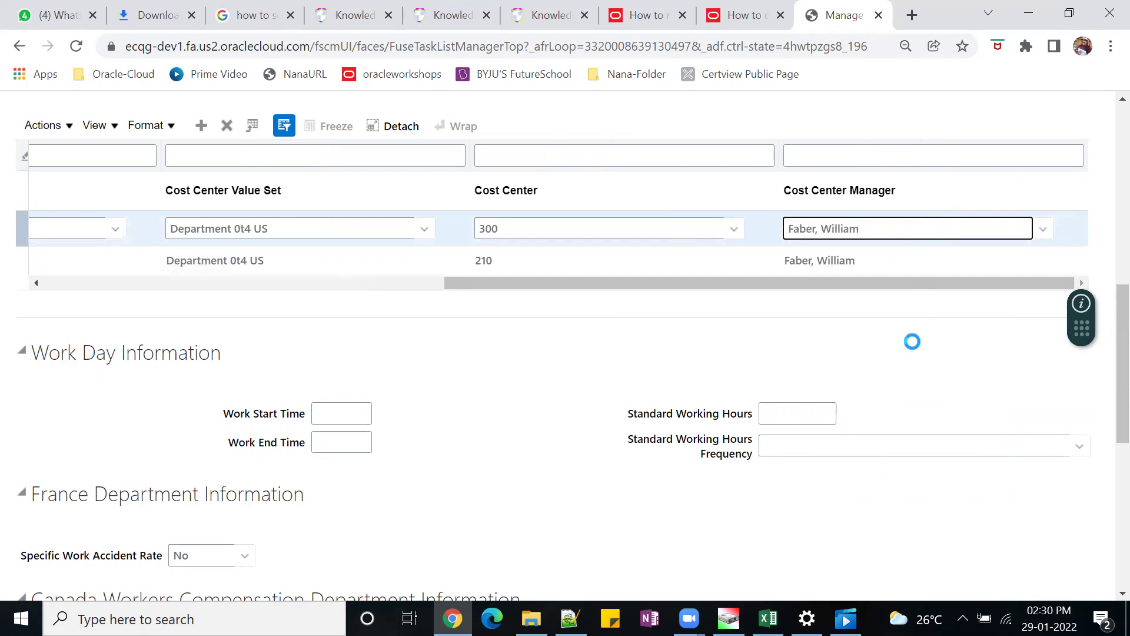
key("Tab")
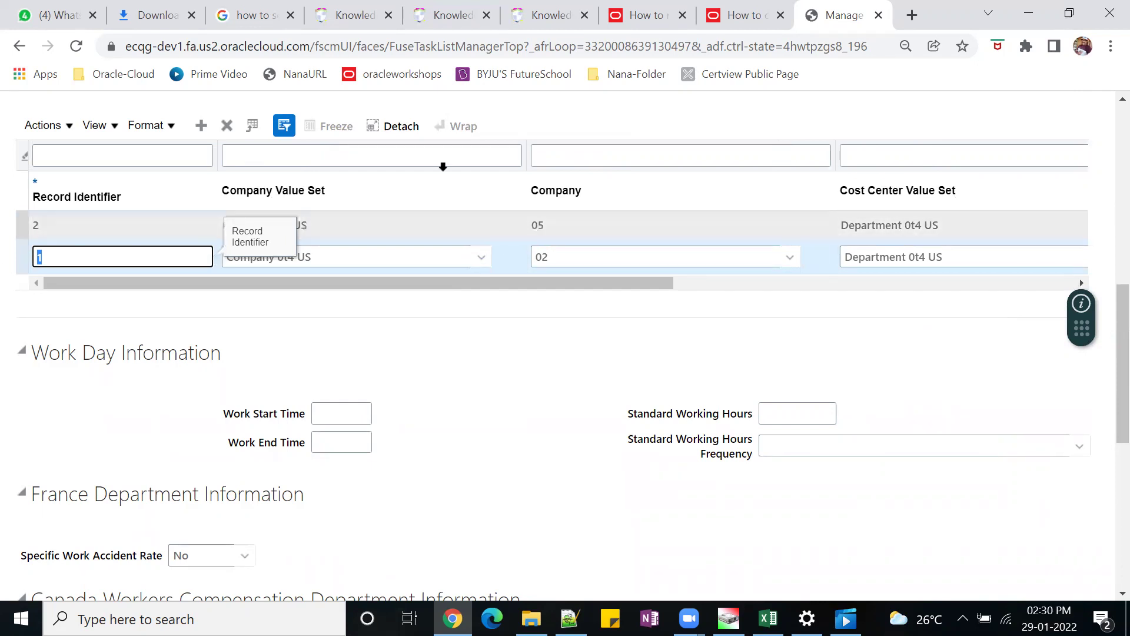
Step: Save the changes to the Finance-US_NJ-AEUS department and submit the update, accepting the confirmations
scroll(854, 353, "up", 10)
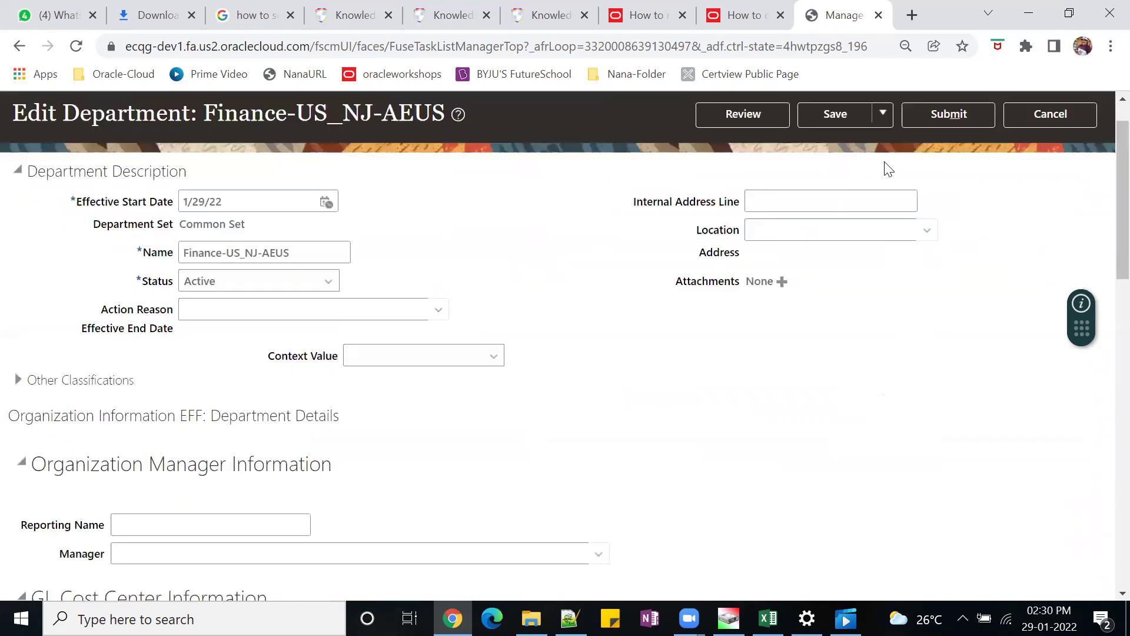
left_click(830, 114)
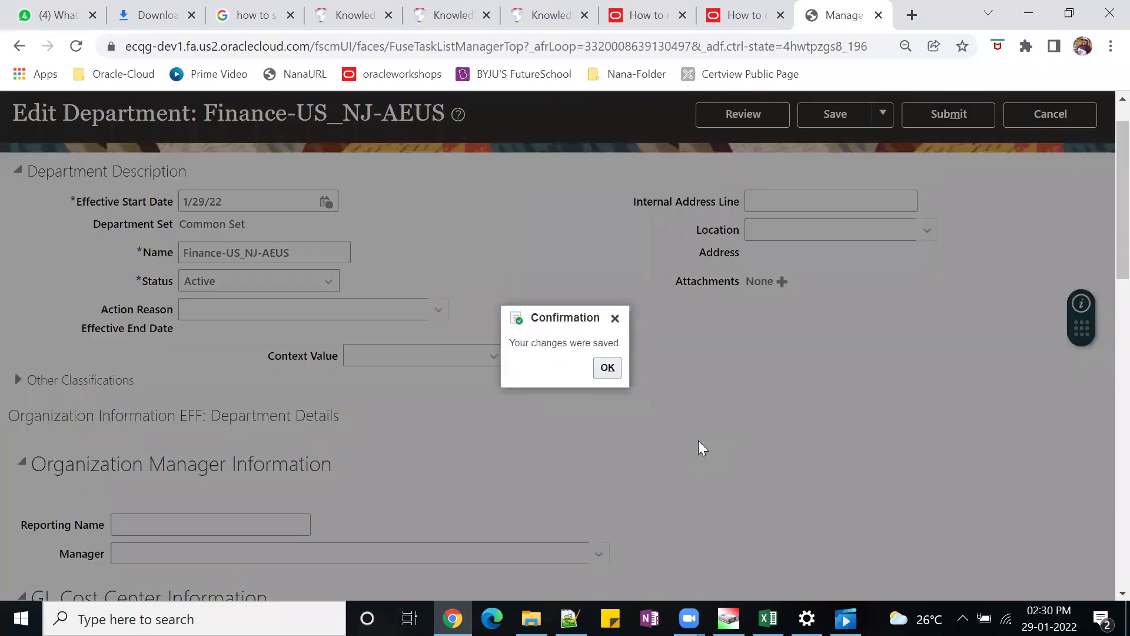
left_click(607, 369)
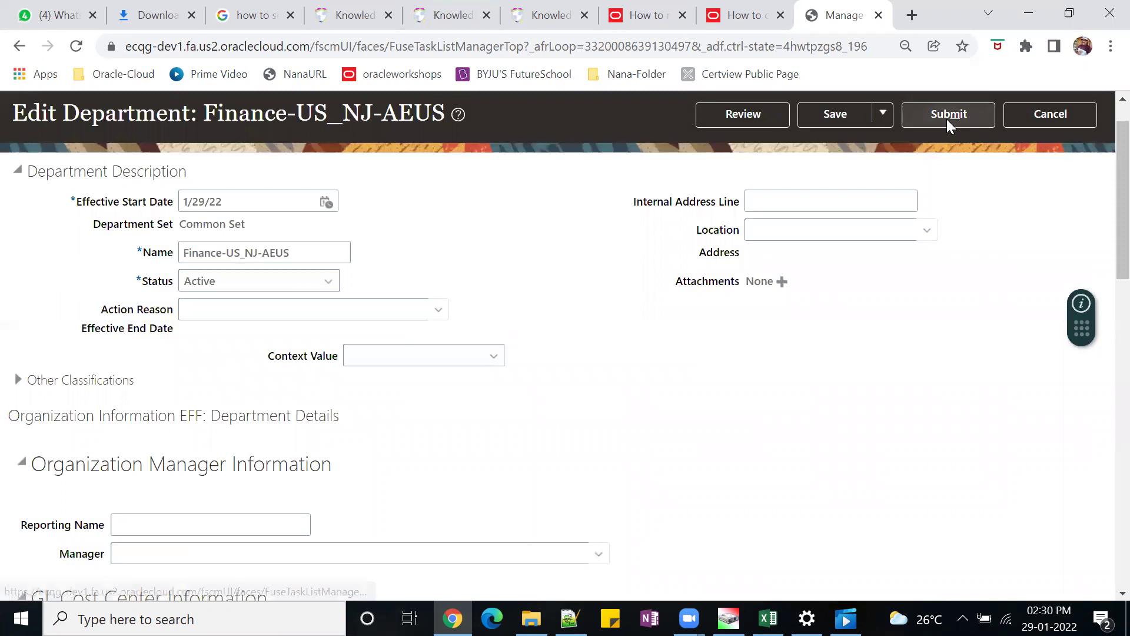
left_click(947, 118)
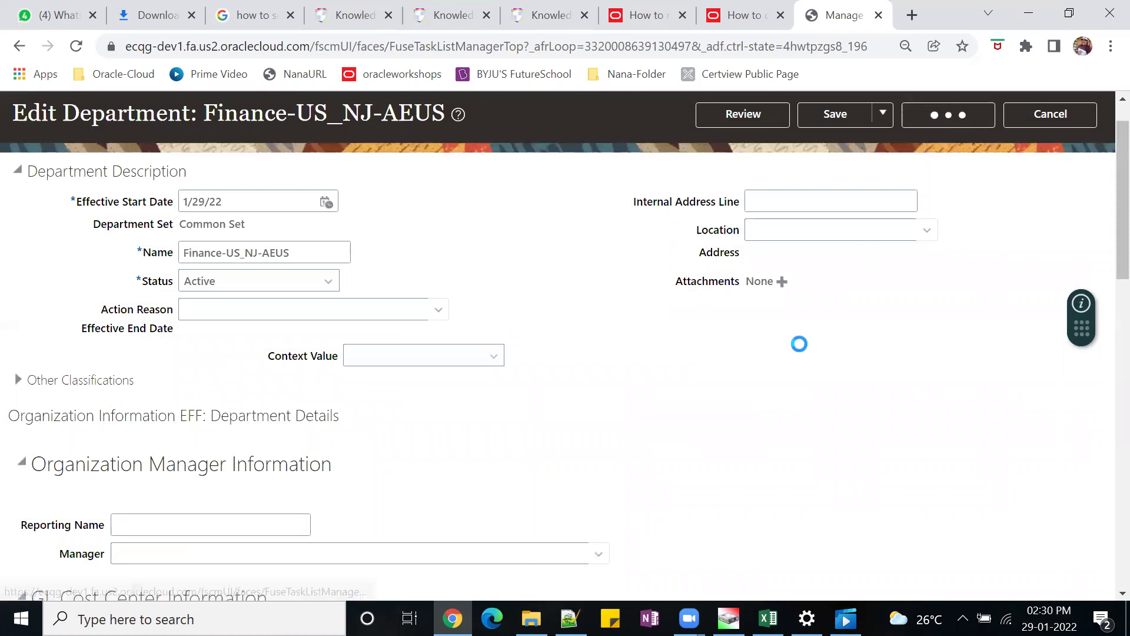
left_click(673, 368)
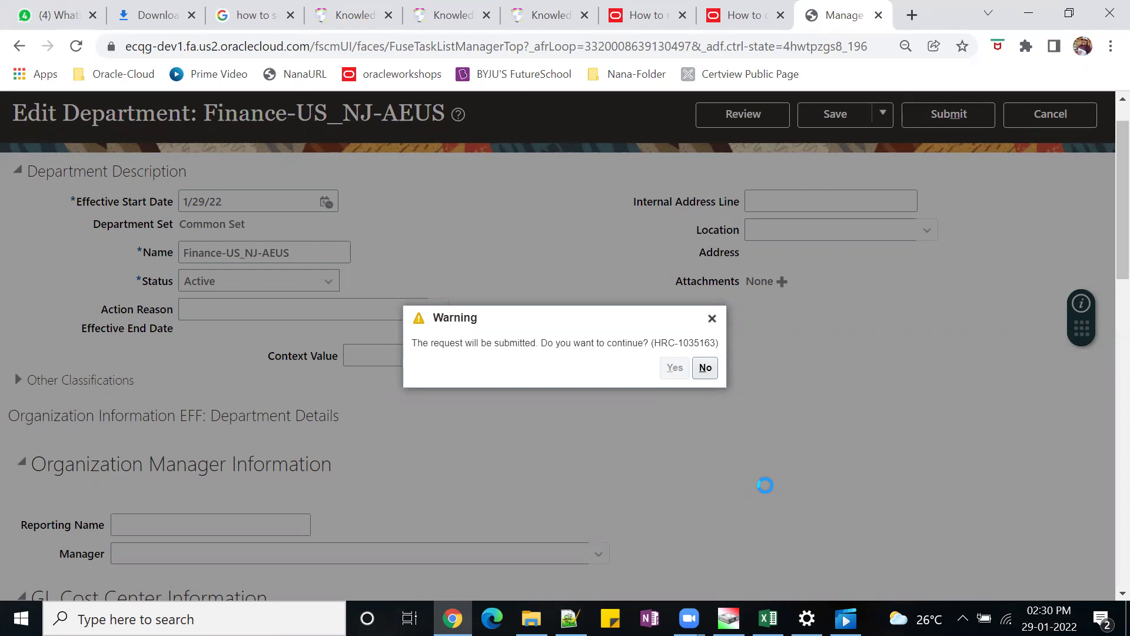
left_click(610, 368)
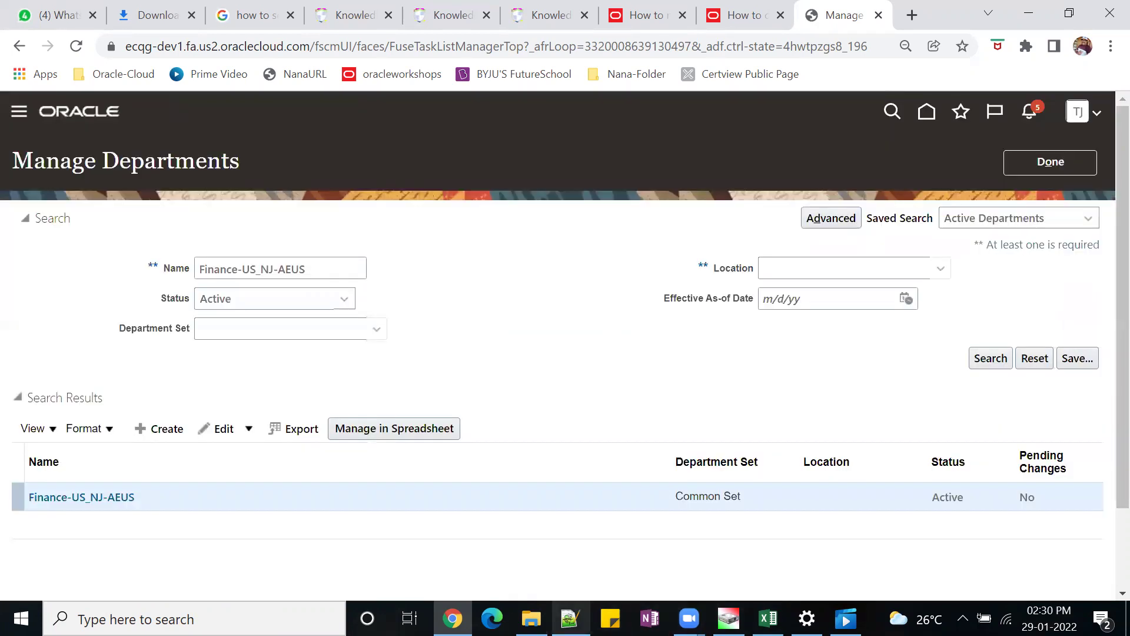
Step: Finish managing departments and open the Procurement offering in Setup and Maintenance
key("alt+Tab")
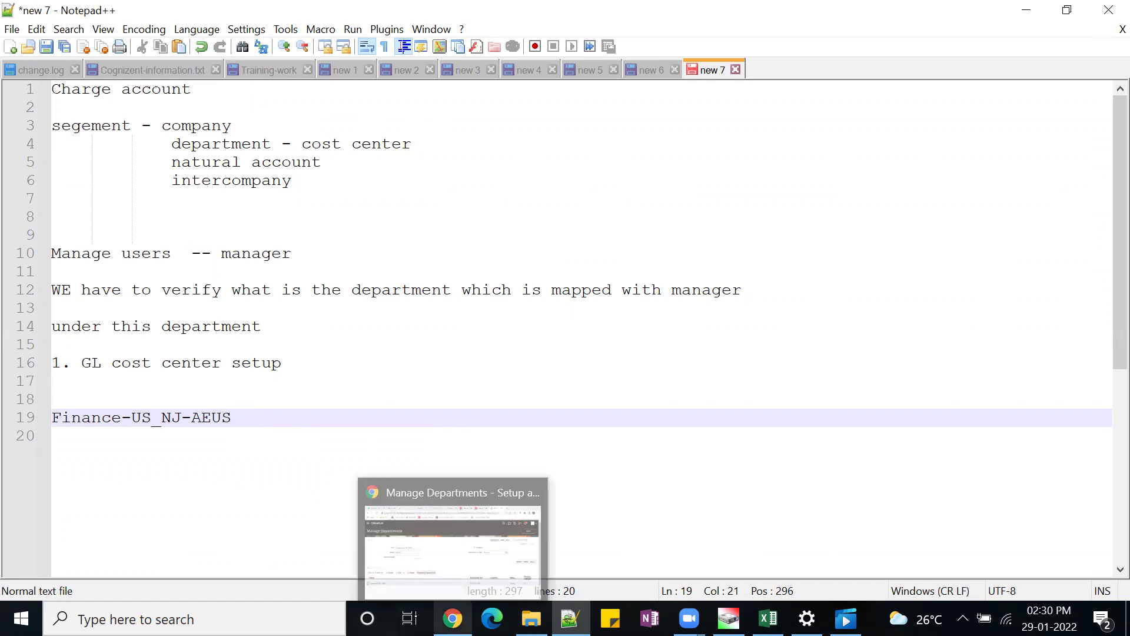
left_click(412, 545)
left_click(1074, 166)
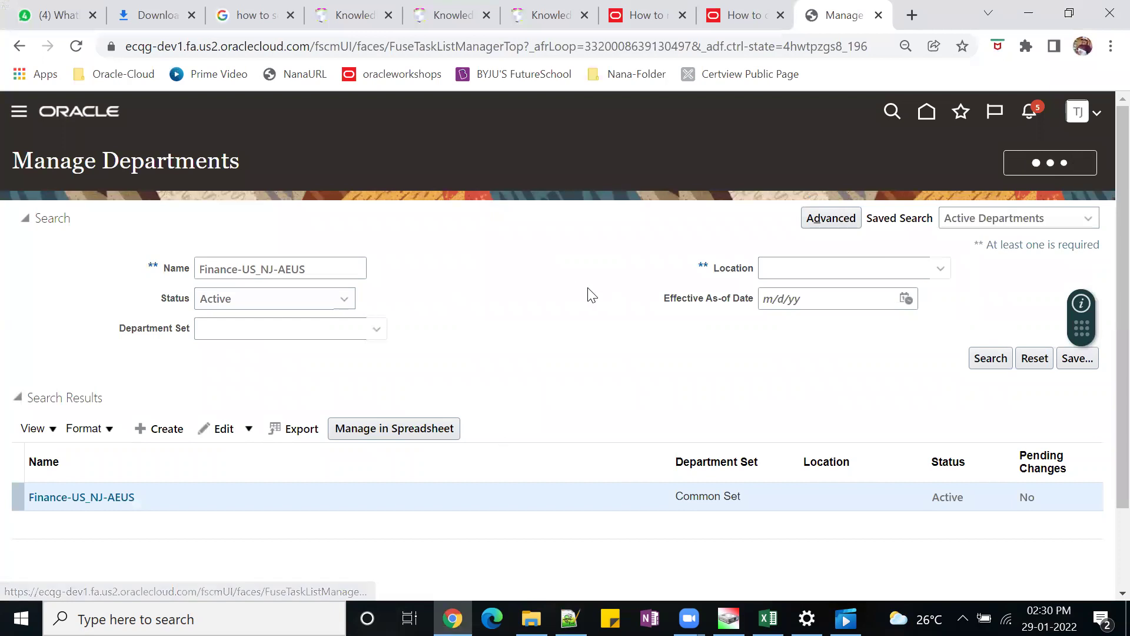
left_click(927, 111)
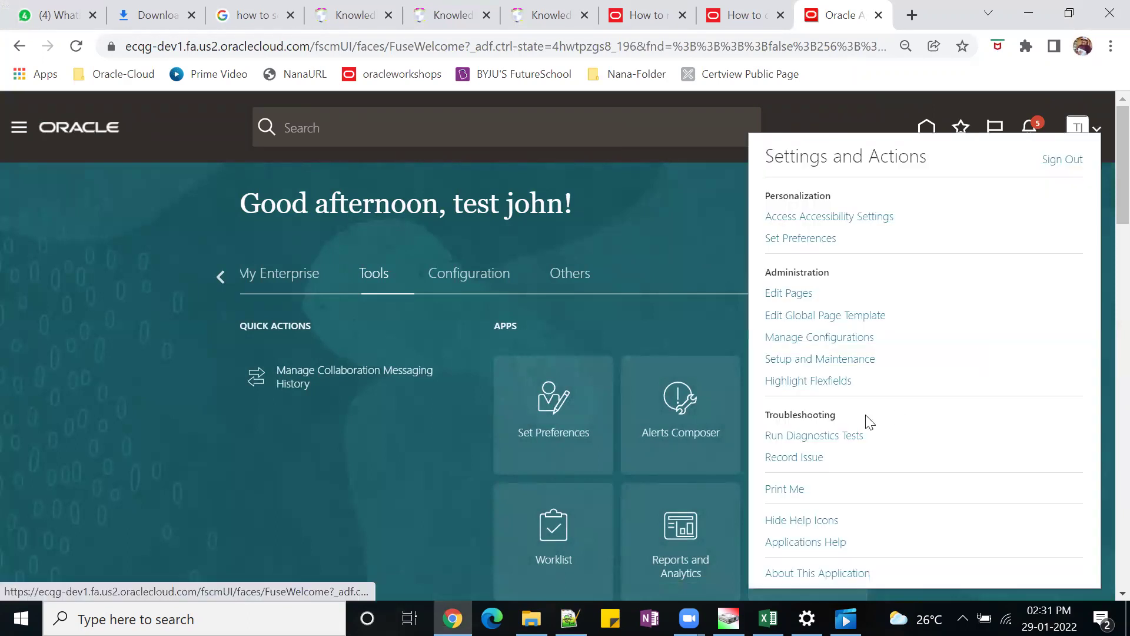
left_click(802, 363)
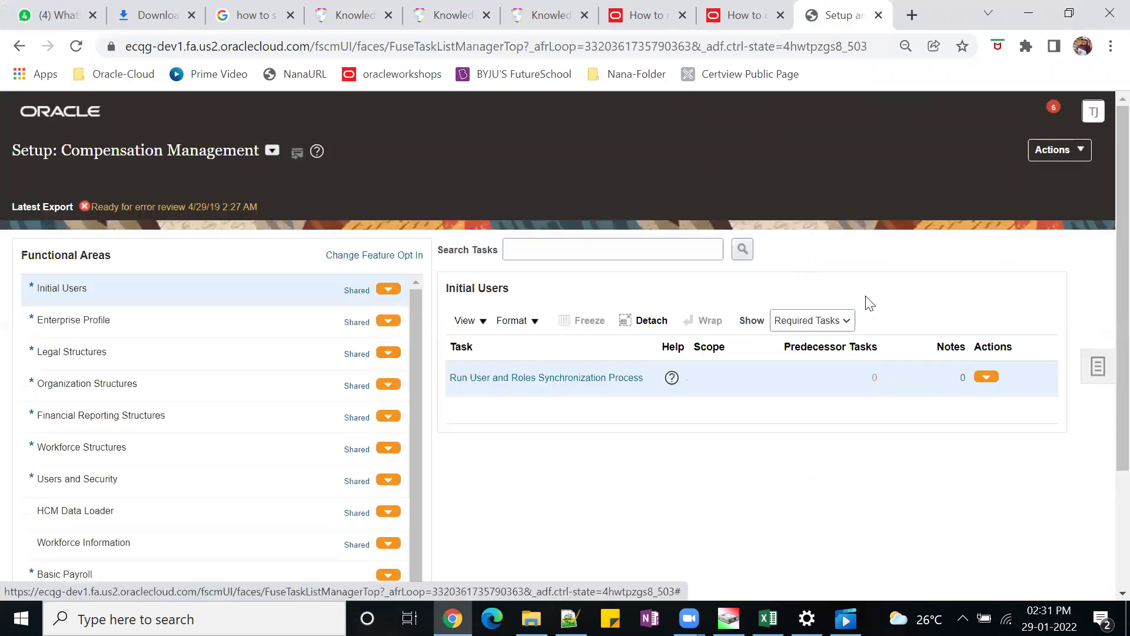
left_click(272, 150)
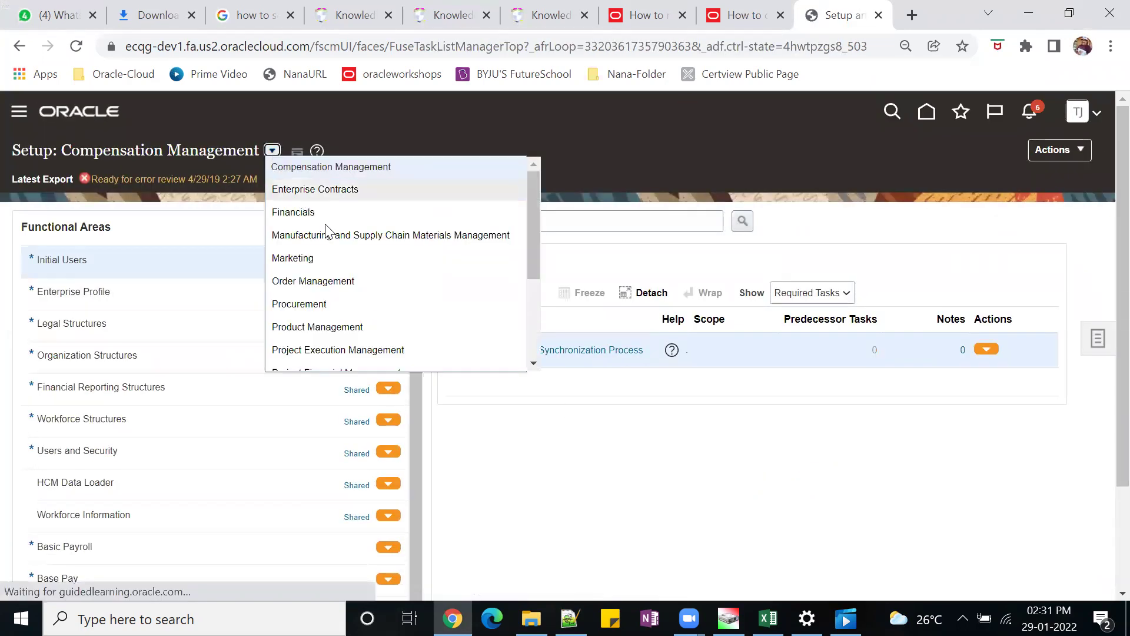
left_click(342, 304)
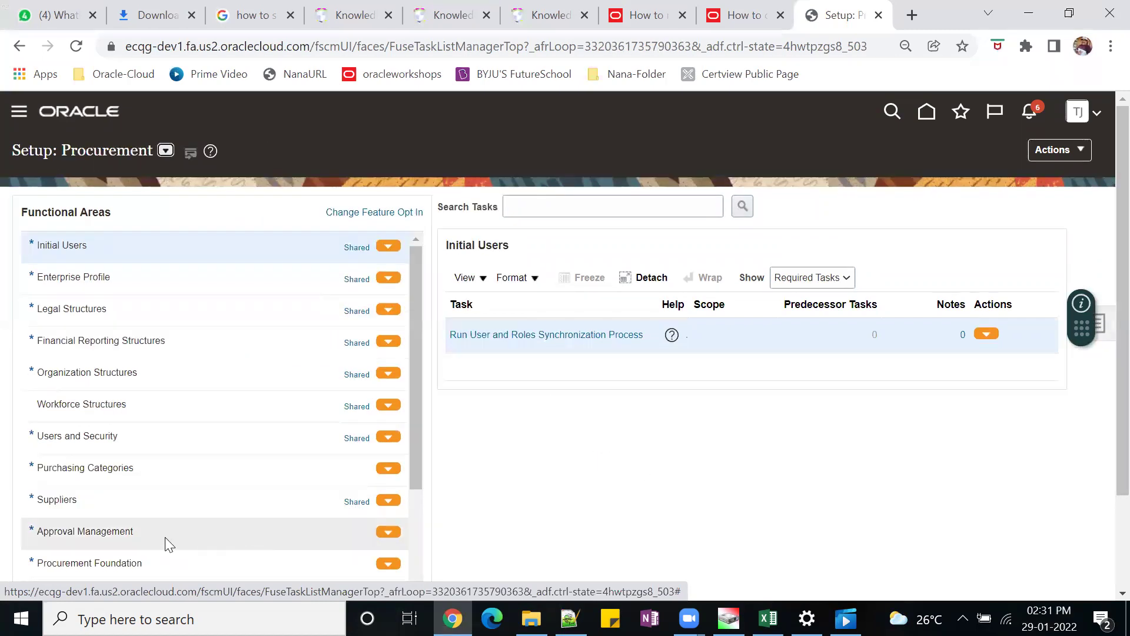
Step: Open the requisition approval rules of the Postapproval Header Hierarchy participant and examine the Autoapproval rule's amount and cost center conditions
left_click(167, 543)
left_click(540, 333)
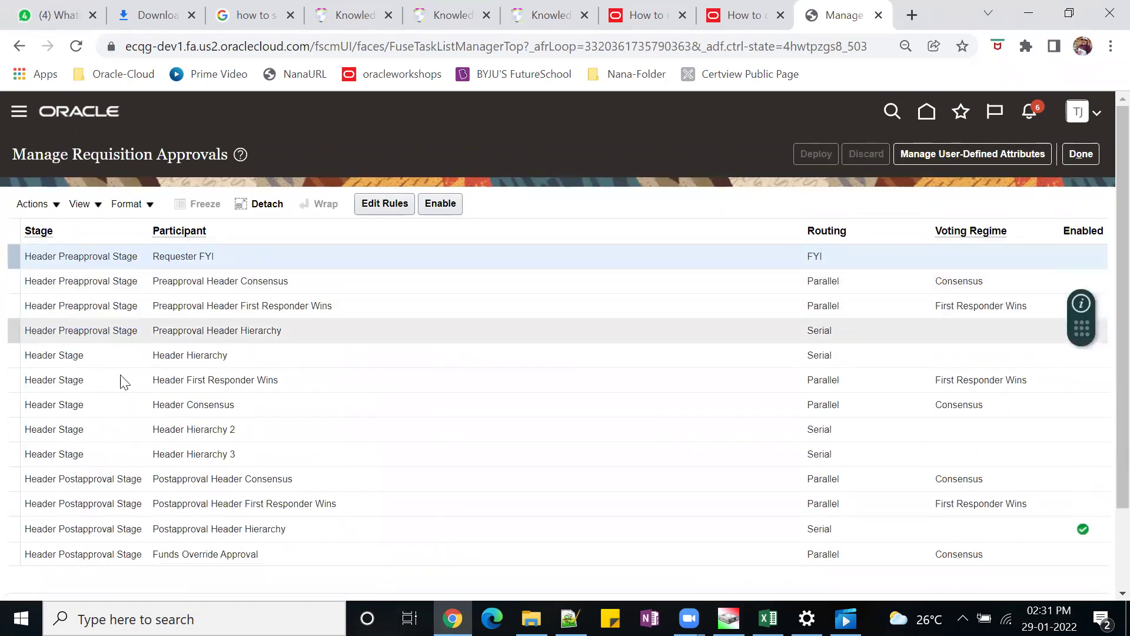
left_click(389, 529)
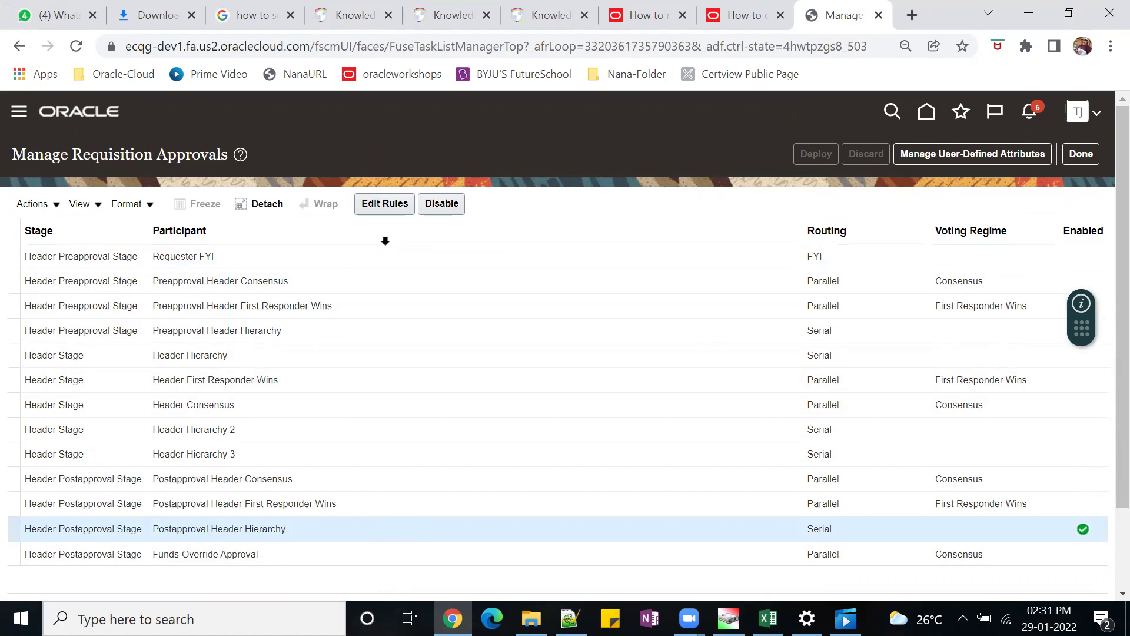
left_click(377, 204)
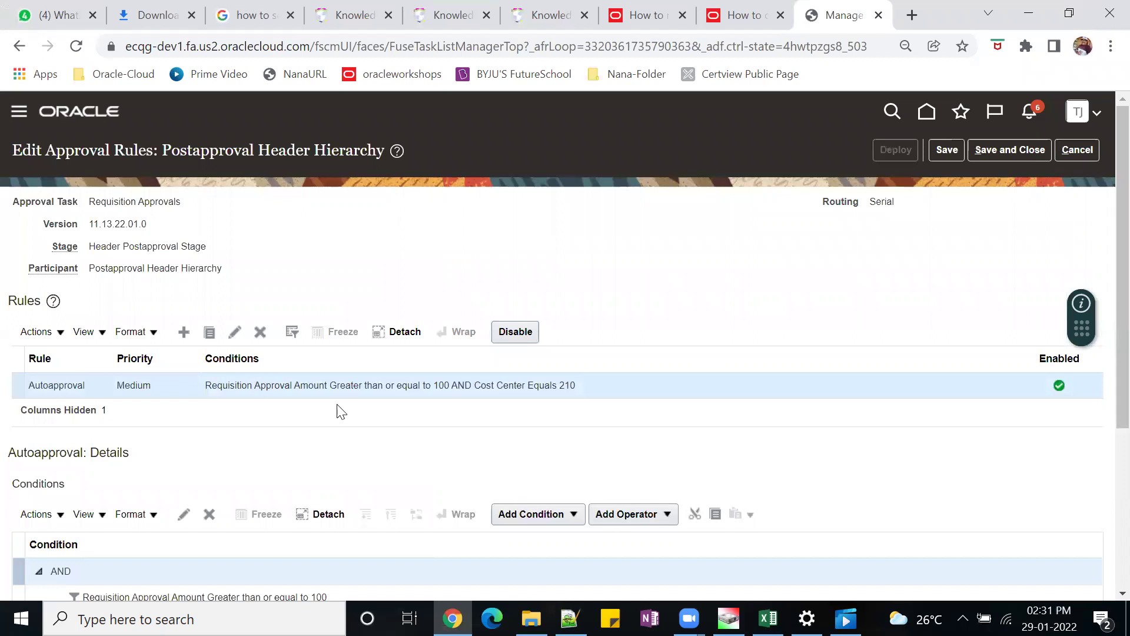
scroll(386, 422, "down", 3)
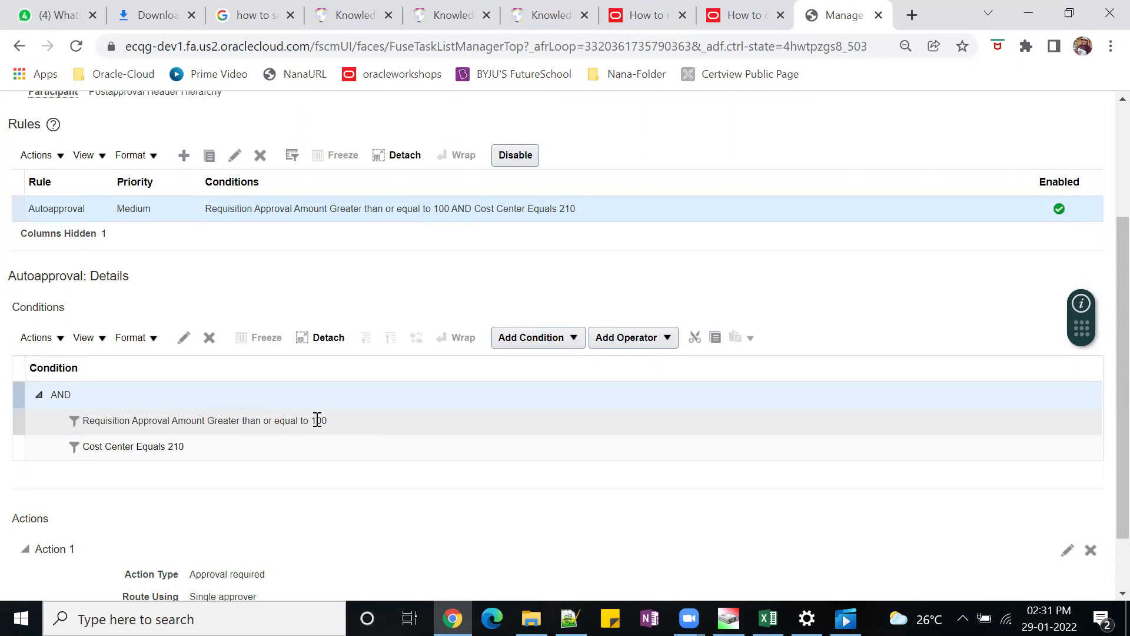
left_click(241, 445)
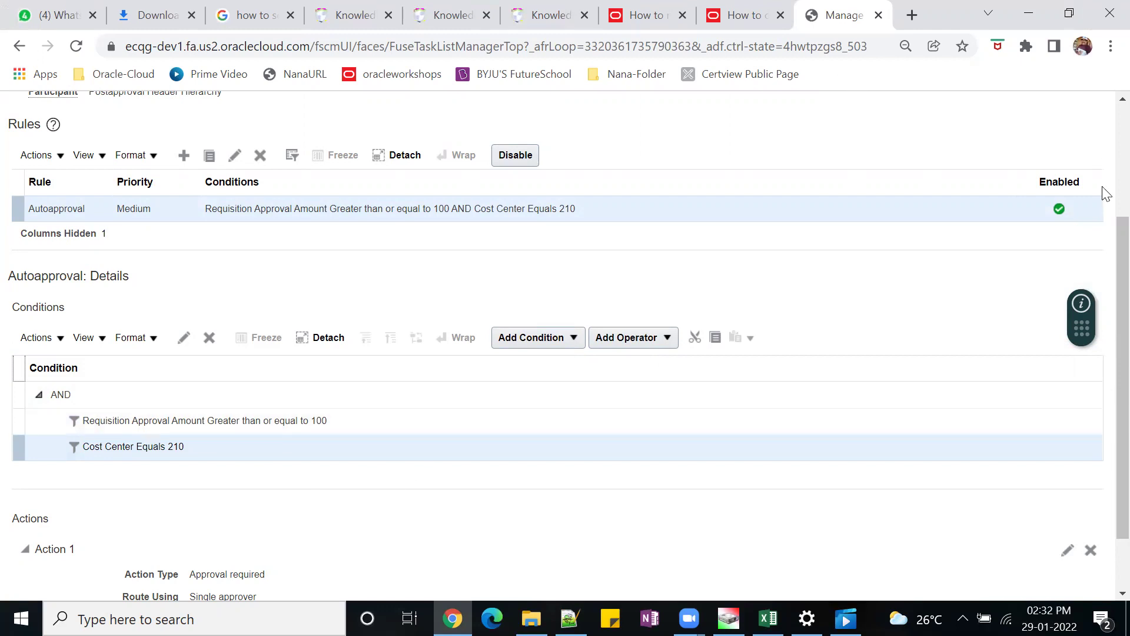
left_click_drag(1106, 244, 1103, 106)
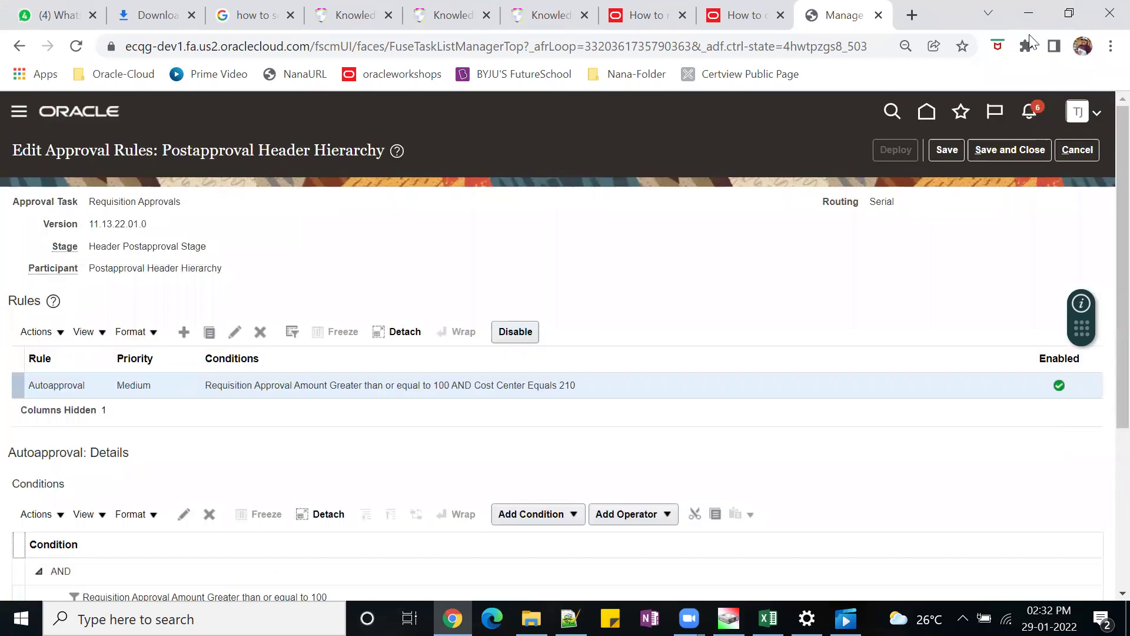
Step: Close the Oracle community forum page beside the approval rules page
left_click(1069, 13)
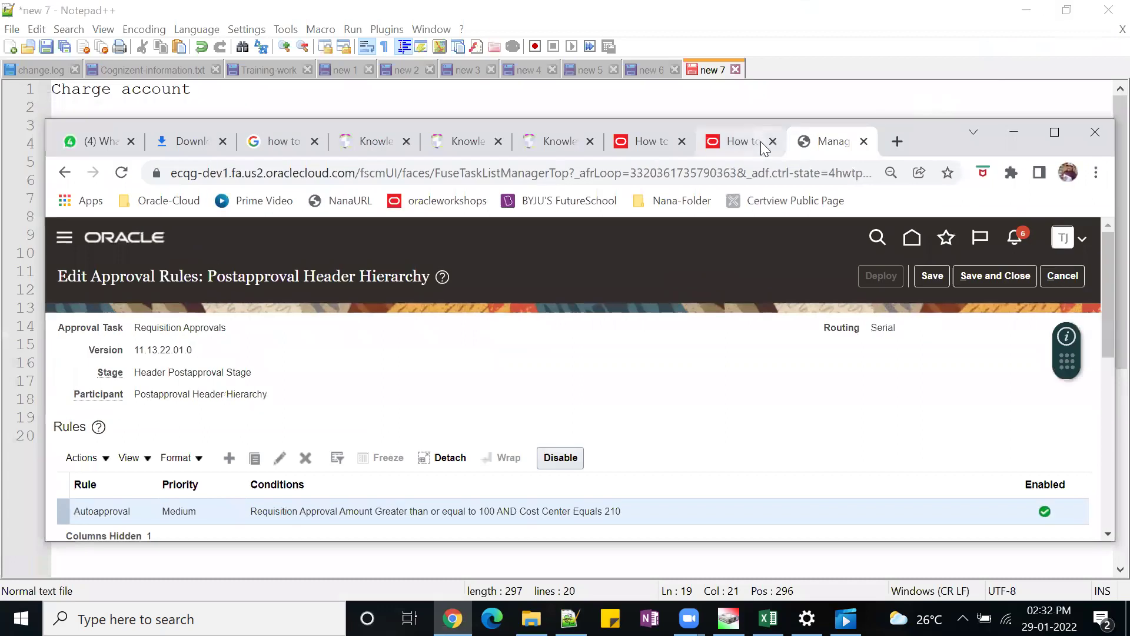
left_click(759, 141)
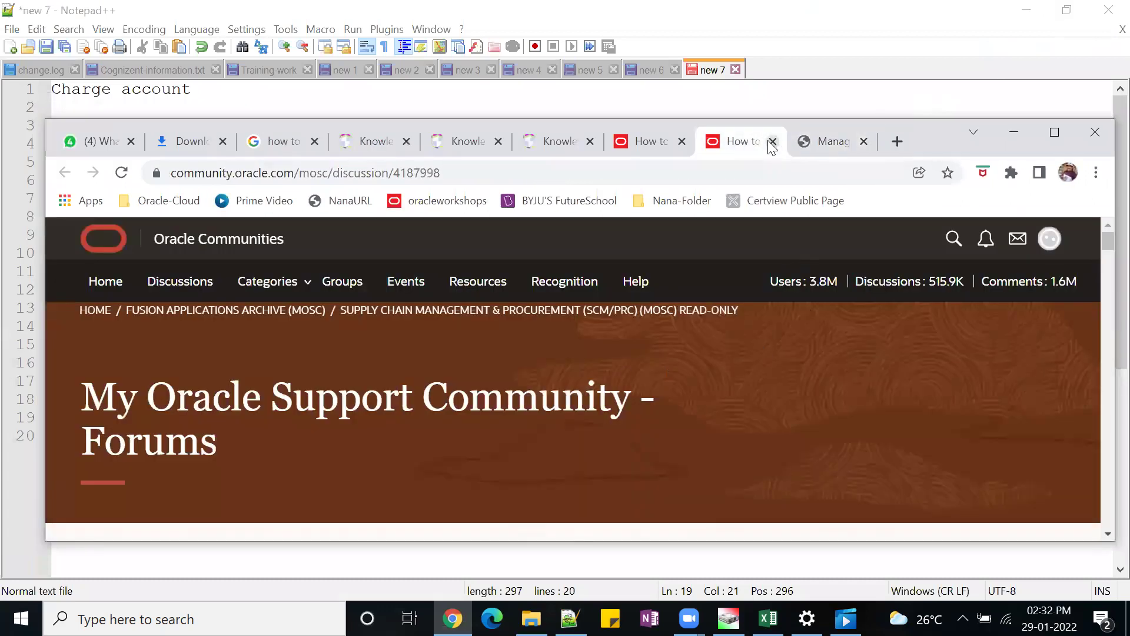
left_click(772, 142)
Step: Load Oracle Cloud in a new browser tab, keeping the approval rules page open, and go to Setup and Maintenance
left_click(806, 141)
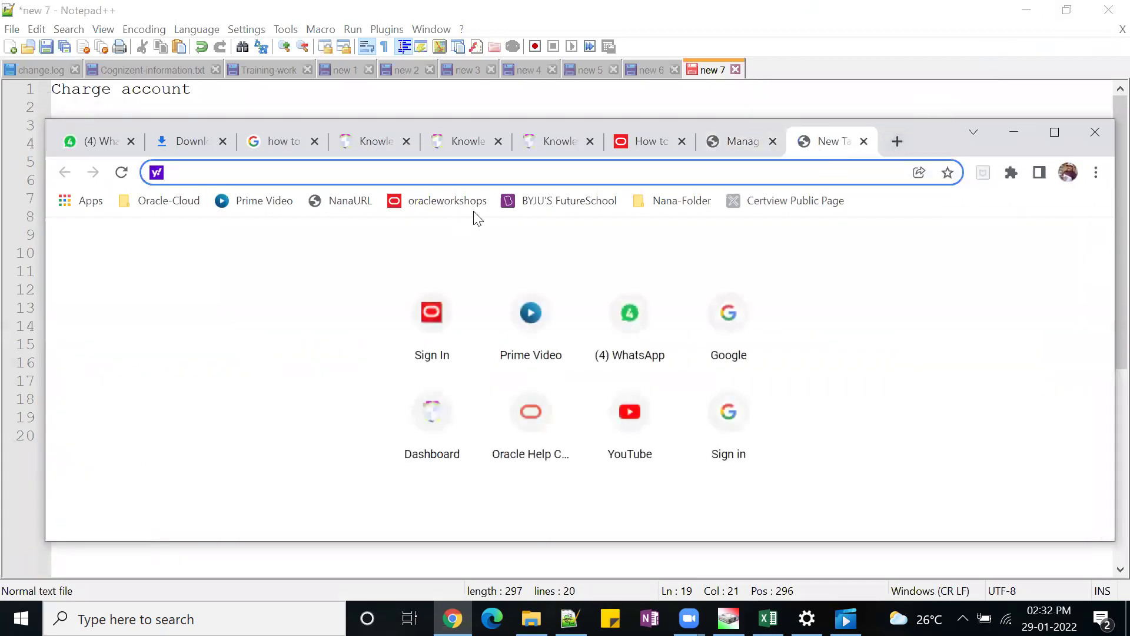
left_click(742, 147)
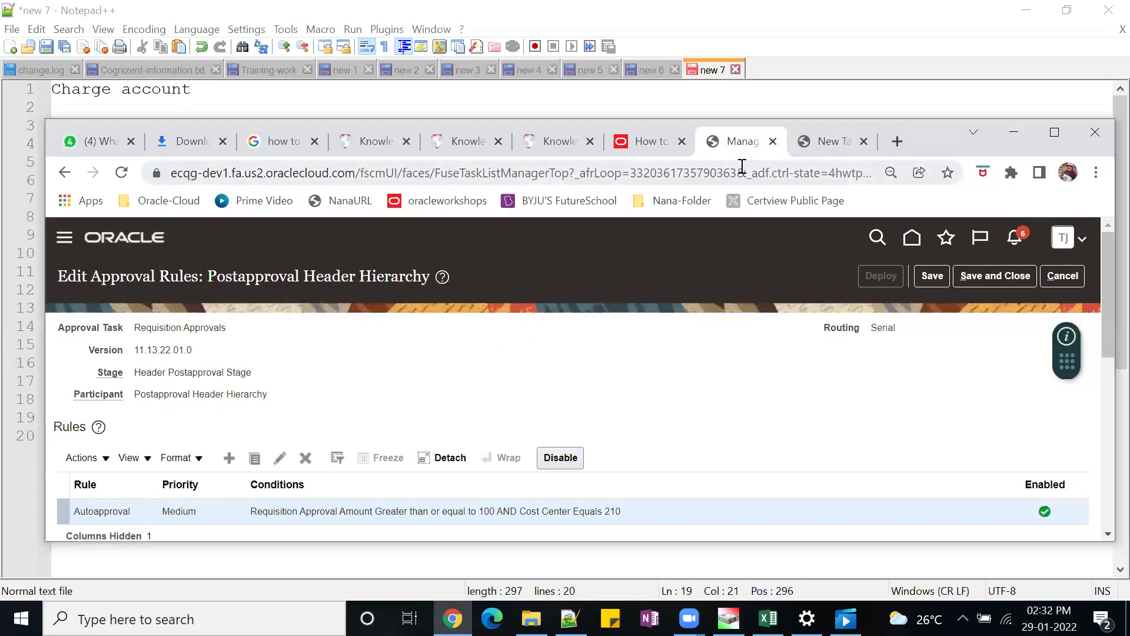
left_click(742, 167)
left_click(836, 144)
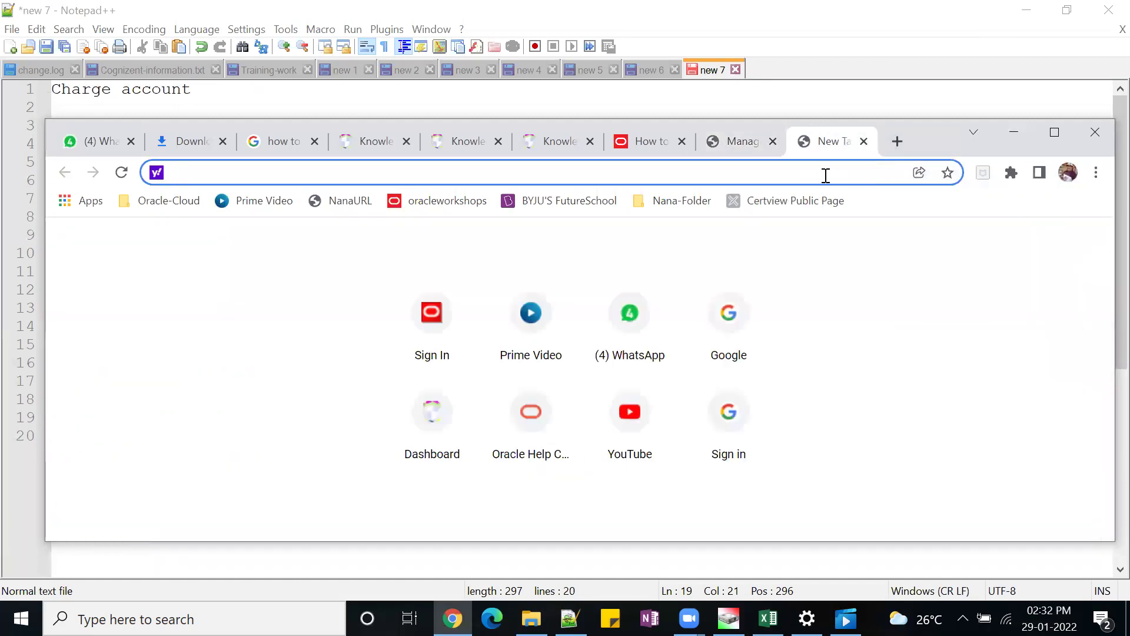
key("ctrl+v")
key("Return")
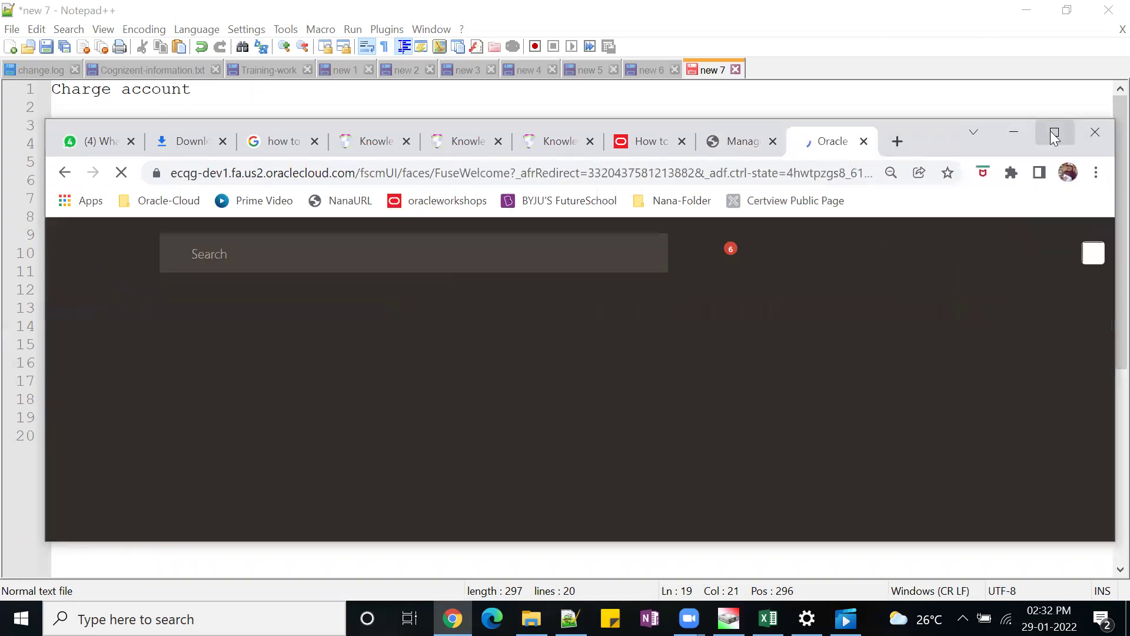
left_click(1055, 131)
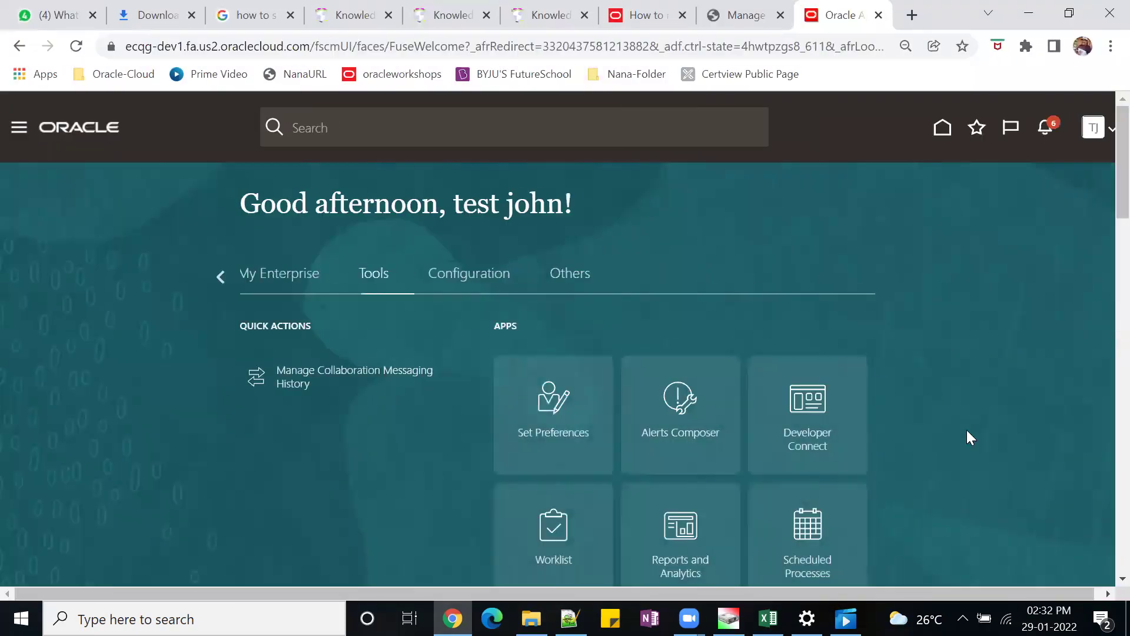
left_click(1096, 137)
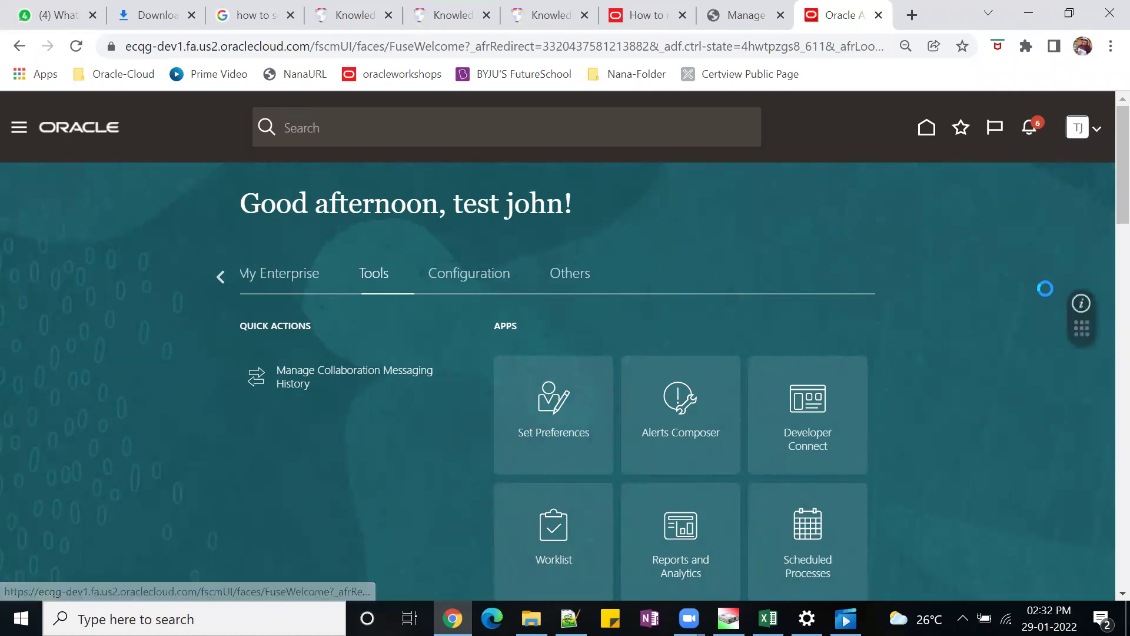
left_click(834, 360)
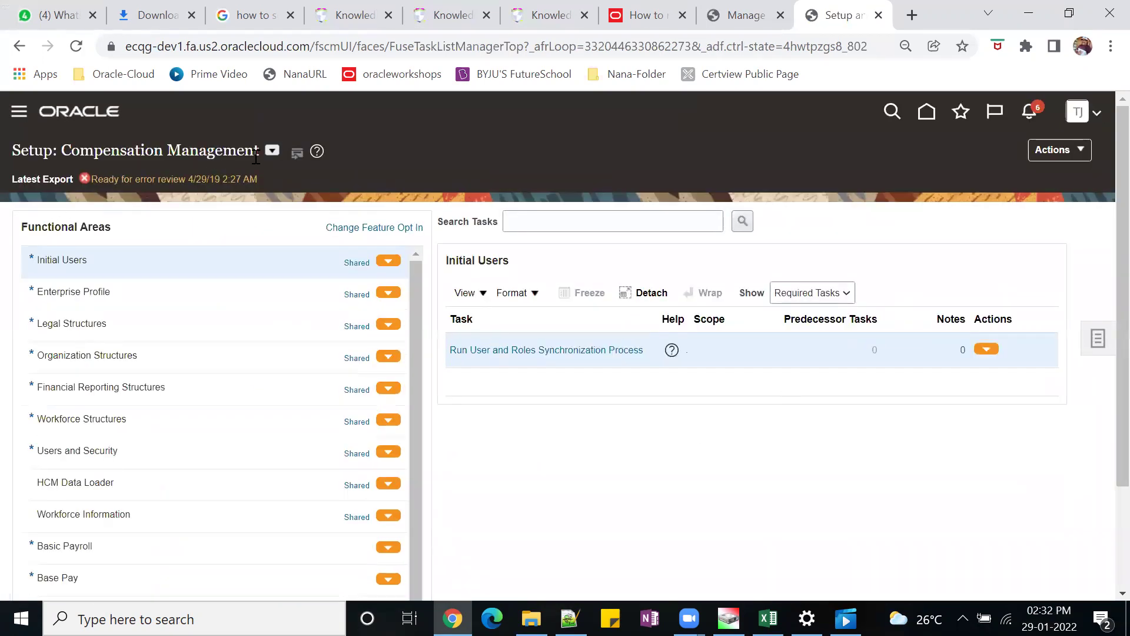
Step: Search the setup tasks for "manage depart" and open the Manage Departments task
left_click(1101, 356)
left_click(975, 369)
left_click(419, 209)
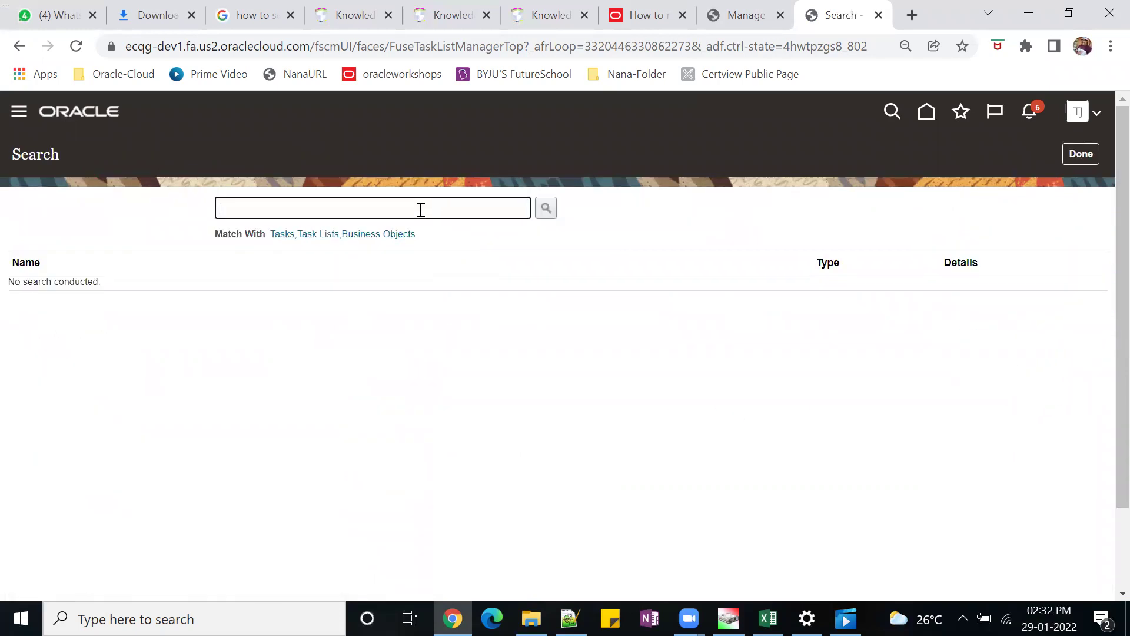
type("manage depart")
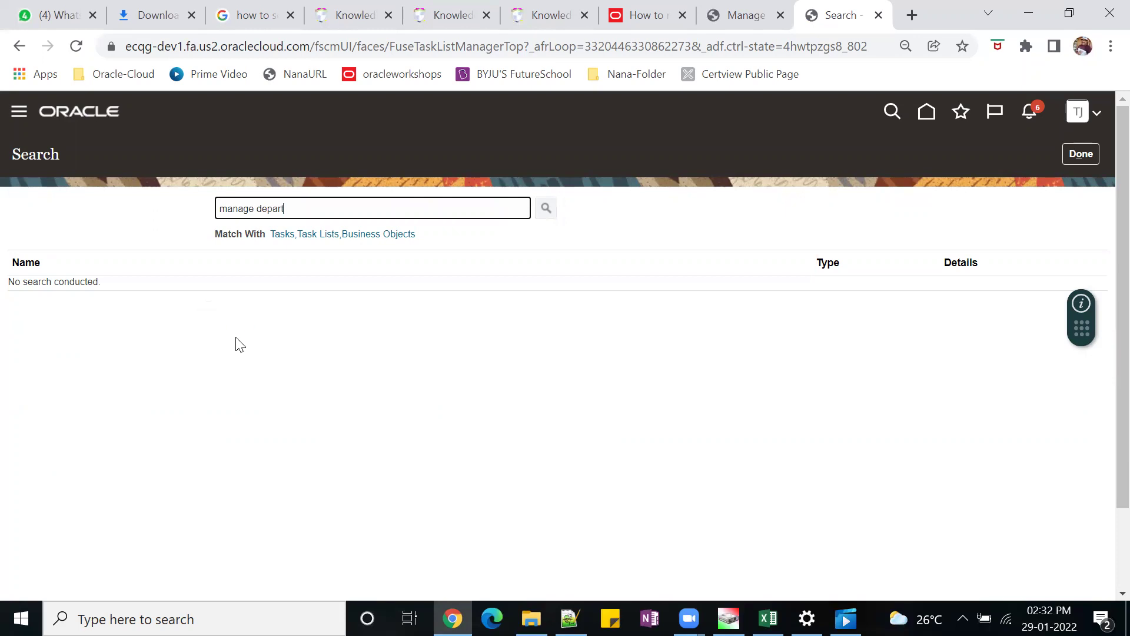
left_click(81, 314)
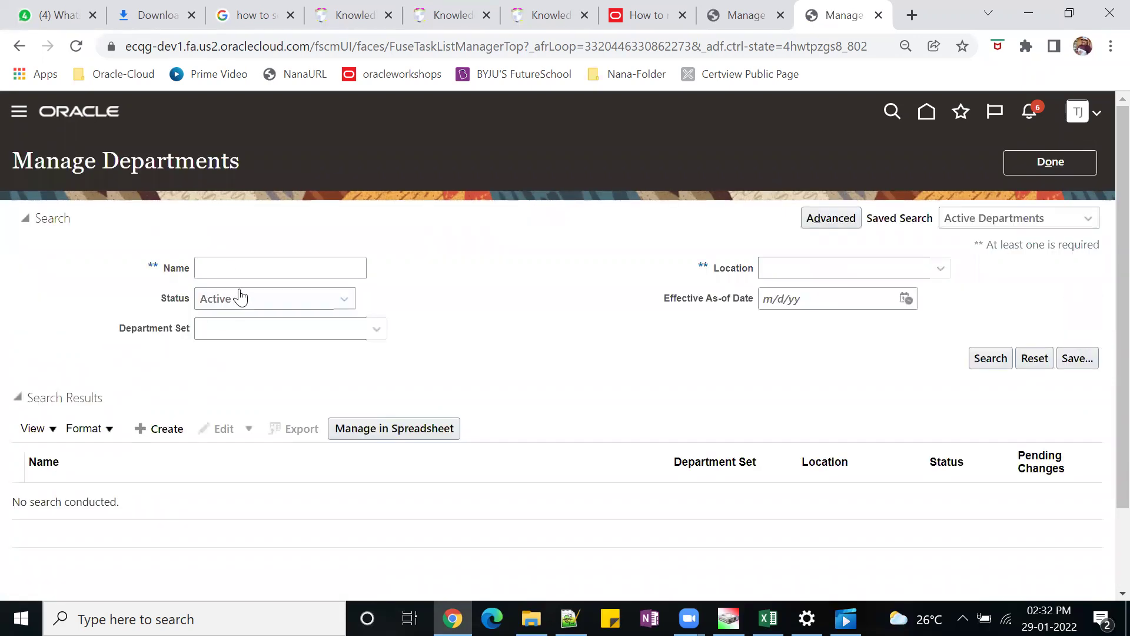
Step: Search for the department Finance-US_NJ-AEUS by name, copying the name from the Notepad++ notes
left_click(235, 270)
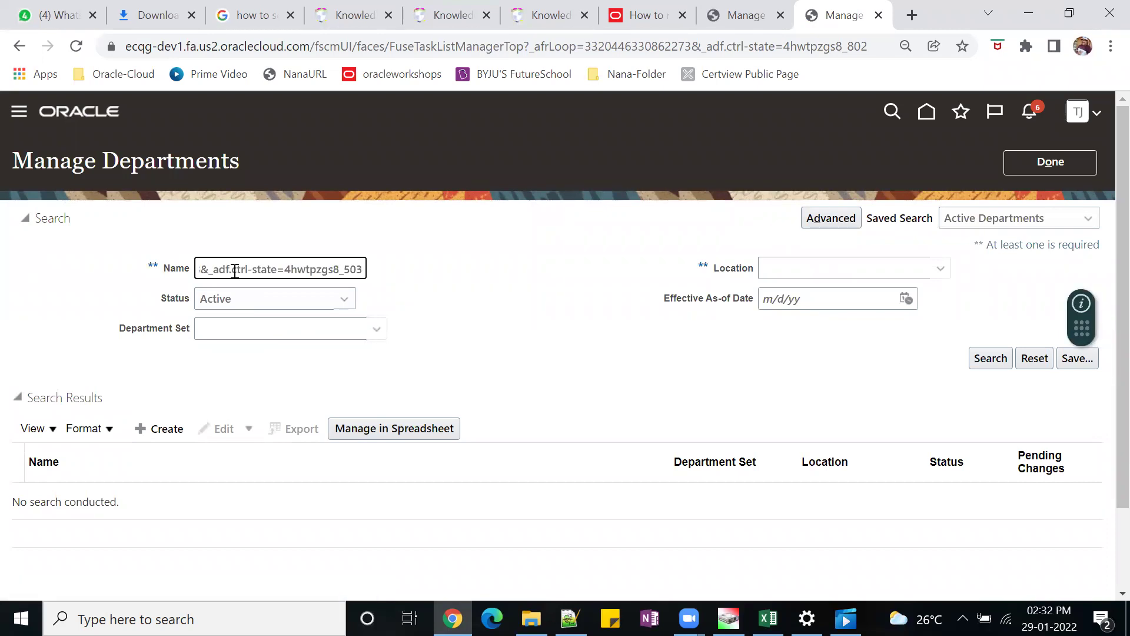
key("ctrl+a")
key("BackSpace")
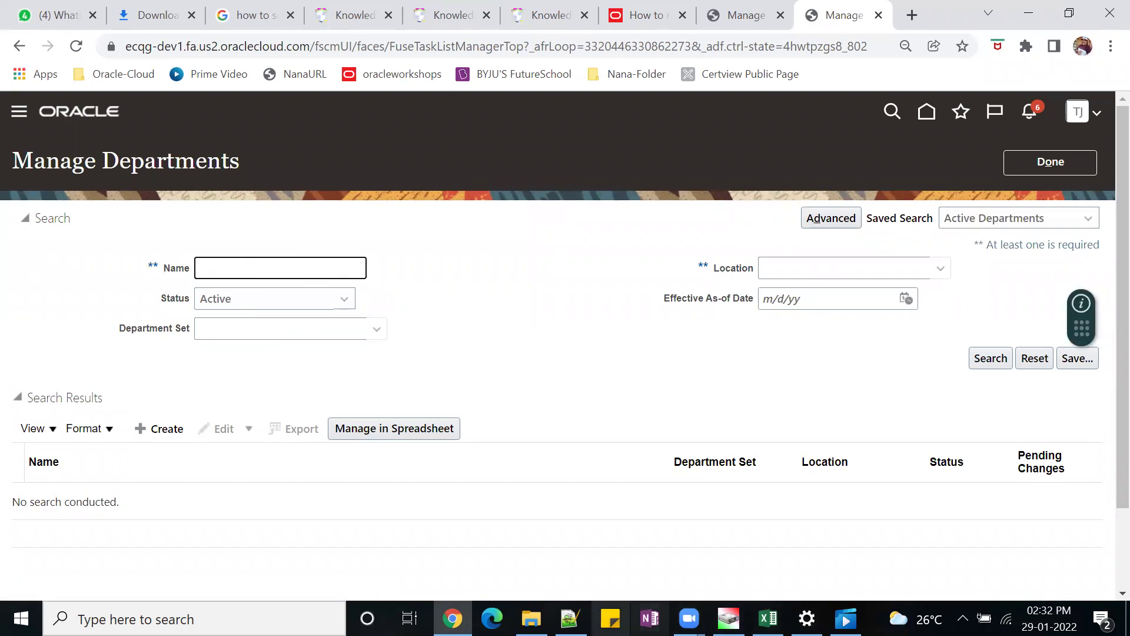
left_click(570, 618)
left_click_drag(233, 418, 53, 420)
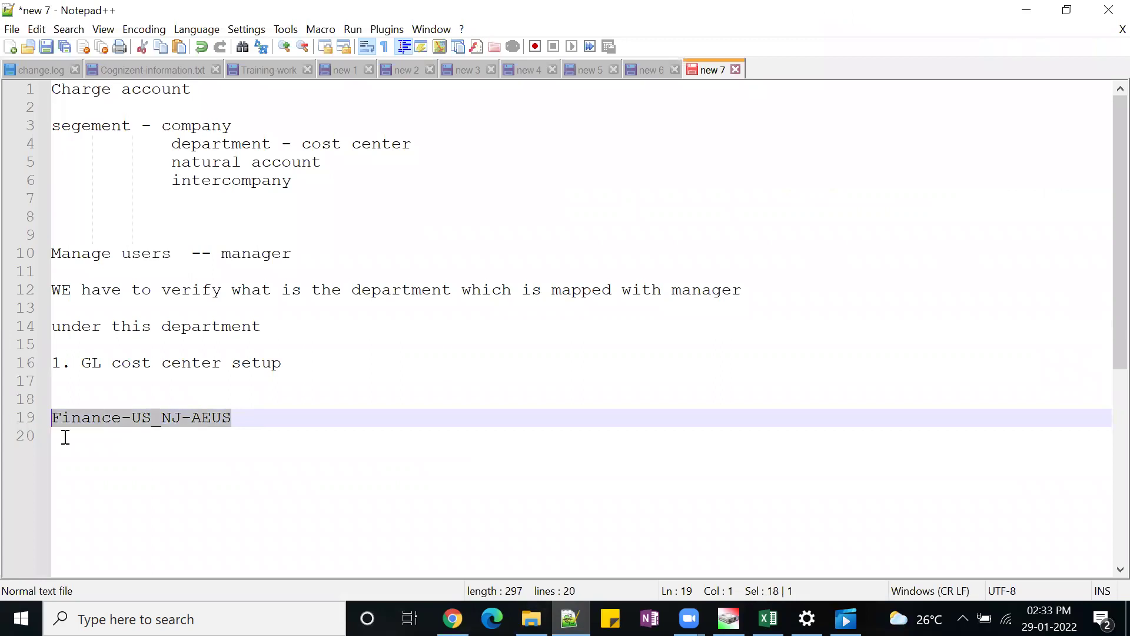
key("ctrl+c")
key("alt+Tab")
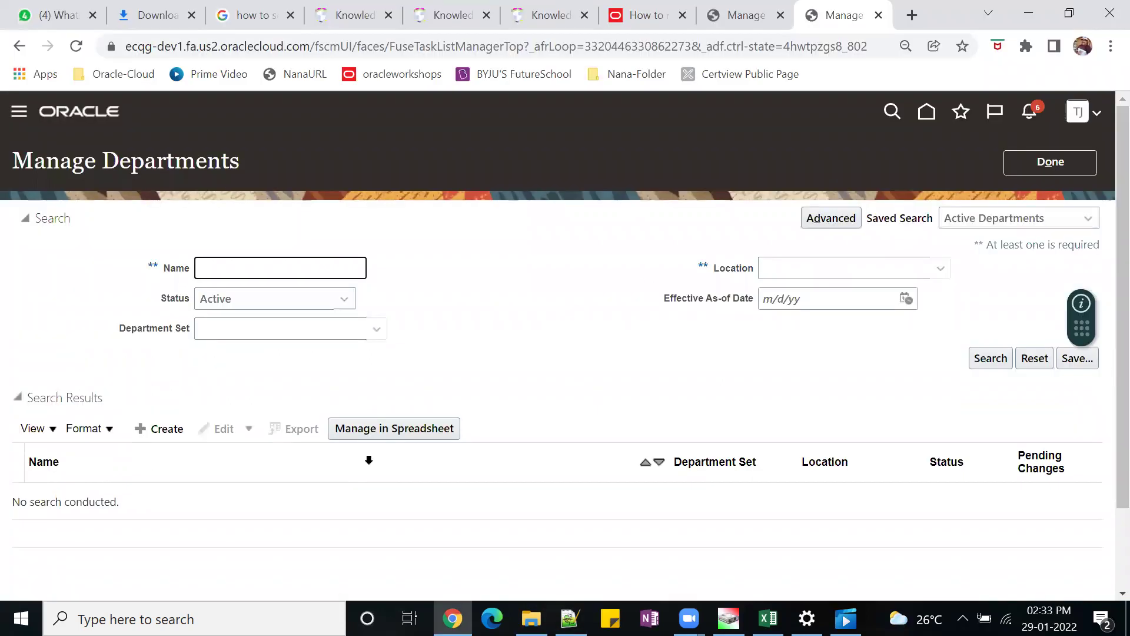
key("ctrl+v")
key("Tab")
left_click(991, 358)
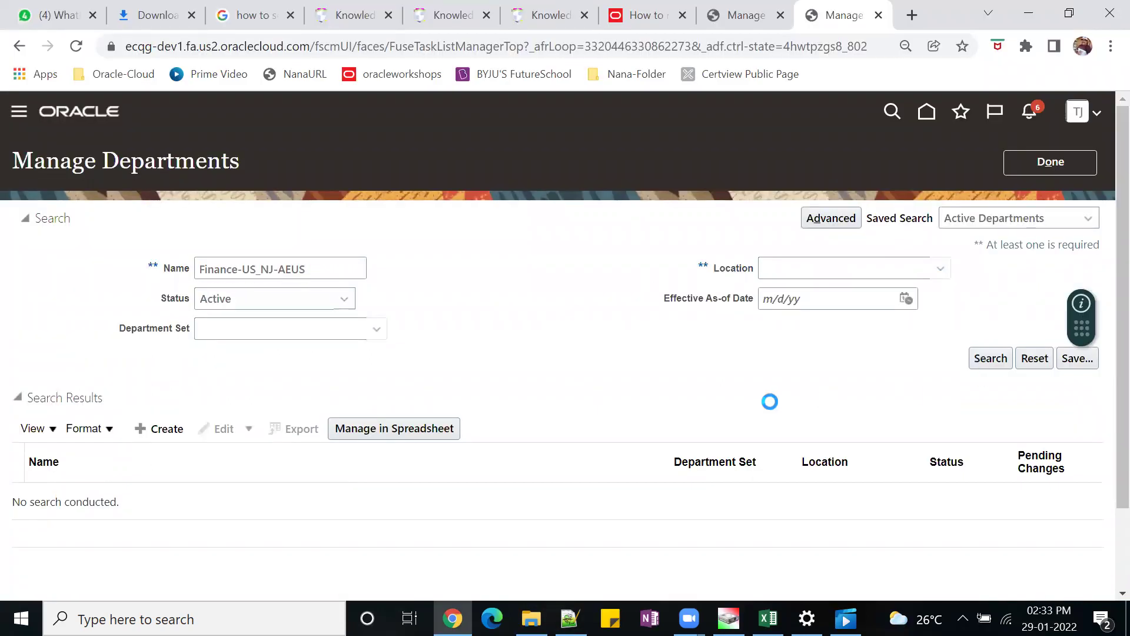
scroll(330, 401, "down", 2)
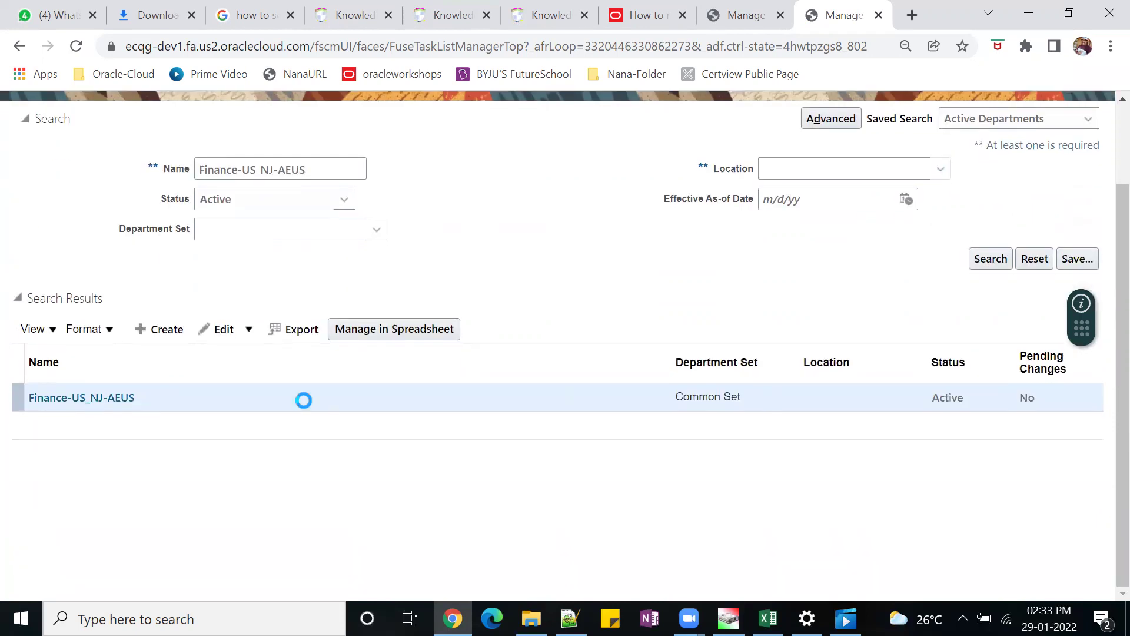
Step: Open the Finance-US_NJ-AEUS department and examine the company and cost center values in its GL Cost Center Information
left_click(77, 404)
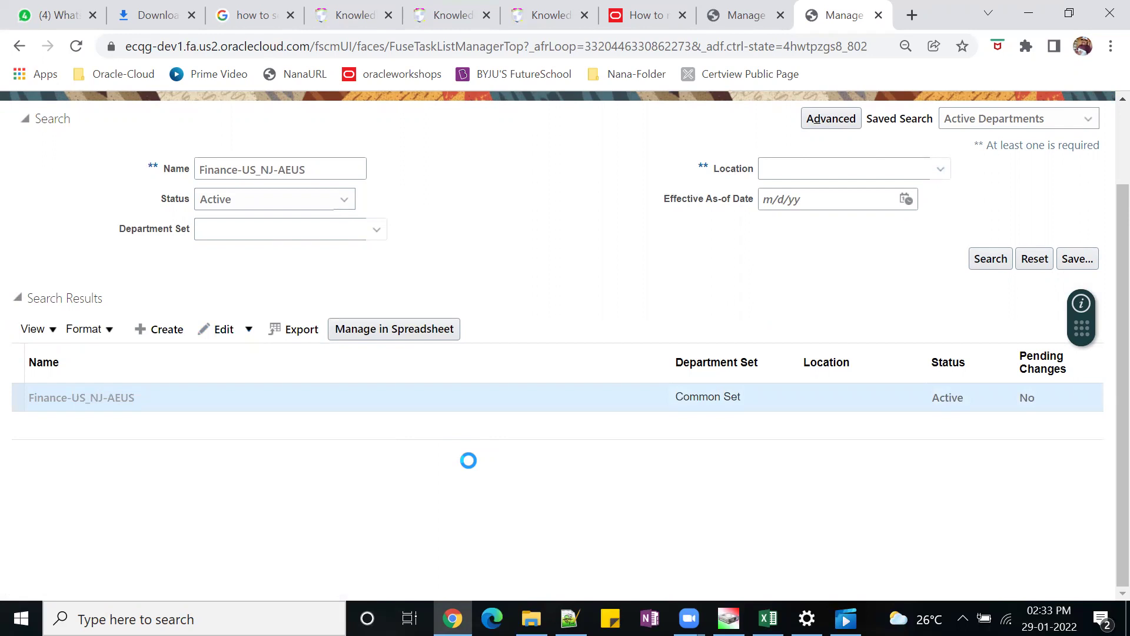
scroll(469, 460, "down", 5)
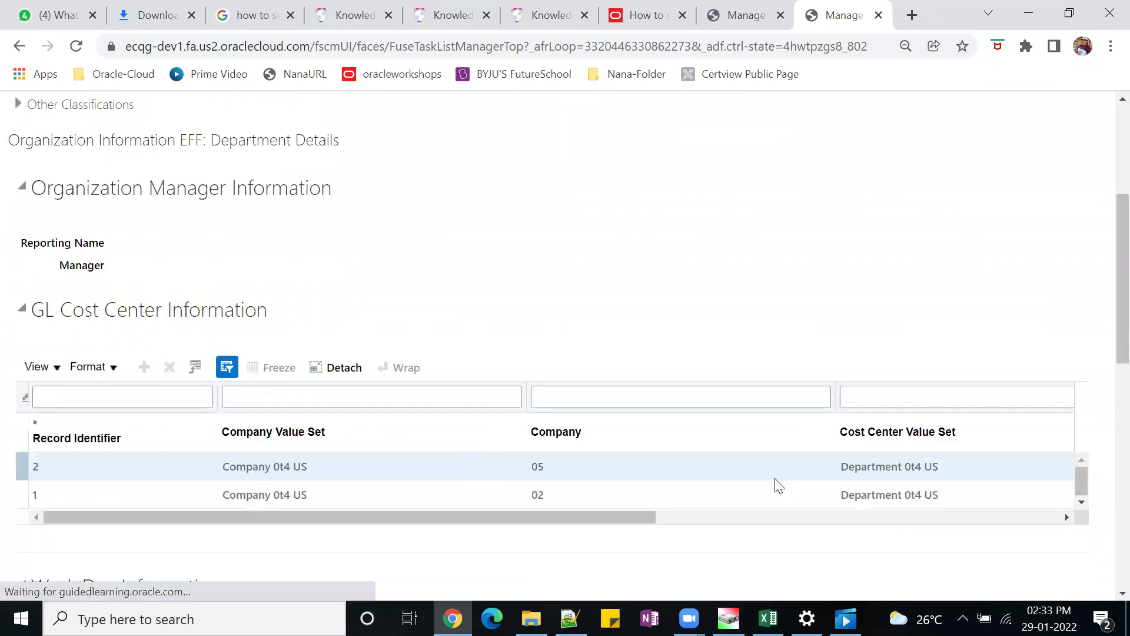
left_click_drag(623, 517, 781, 514)
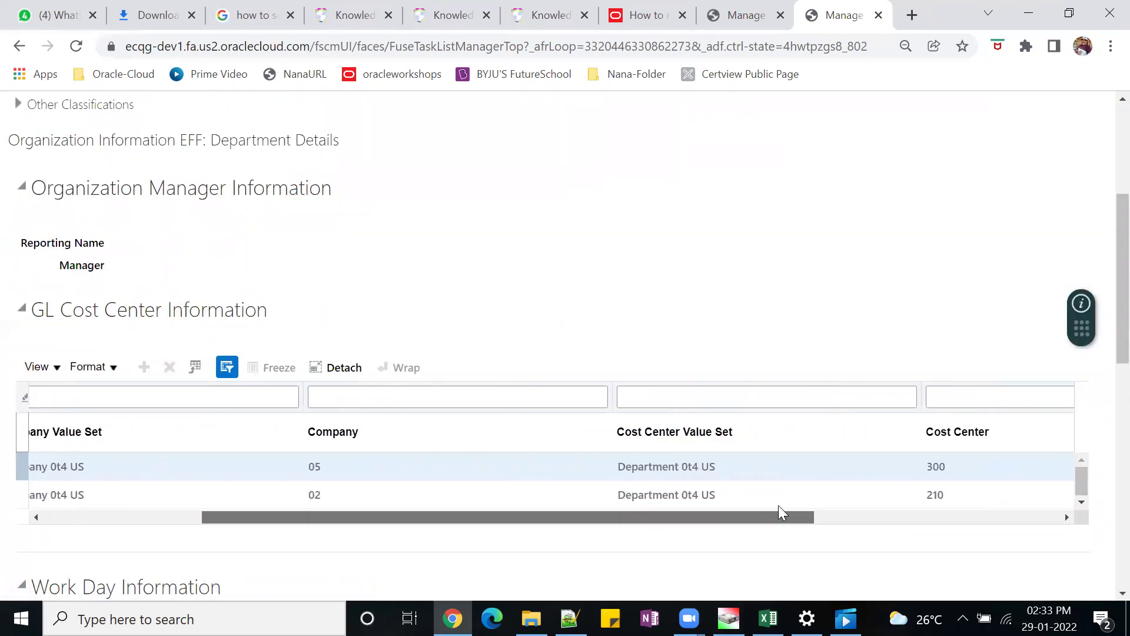
Step: Switch to Notepad++, note "05 - 300" below the department name, and return to the department page in the browser
key("alt+Tab")
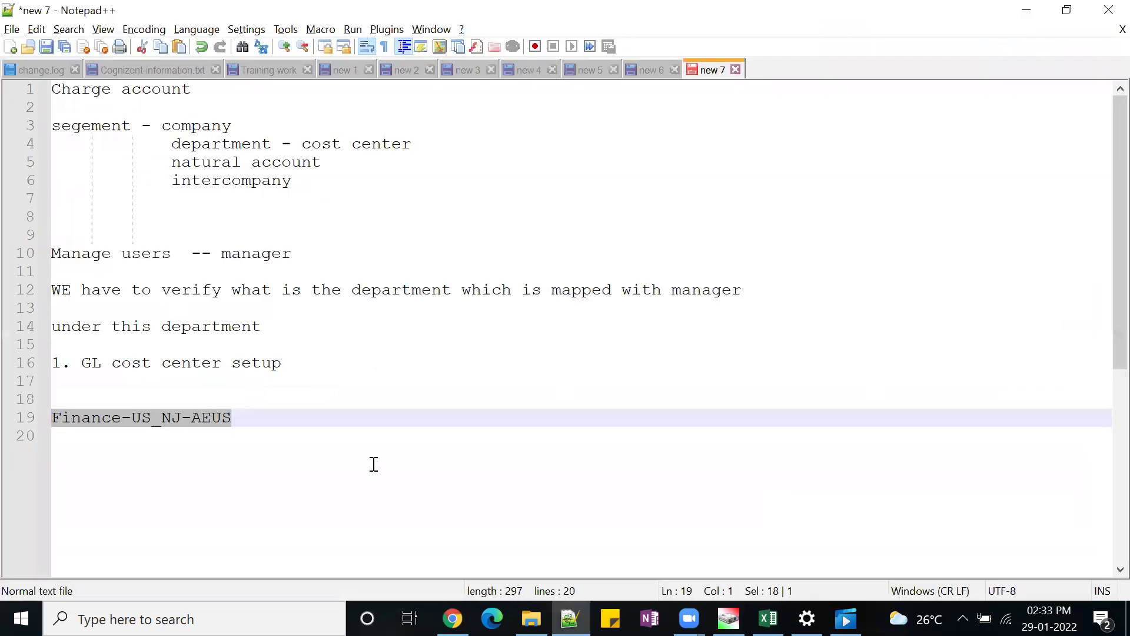
left_click(349, 433)
key("Return")
key("Return")
type("05 - 300")
key("alt+Tab")
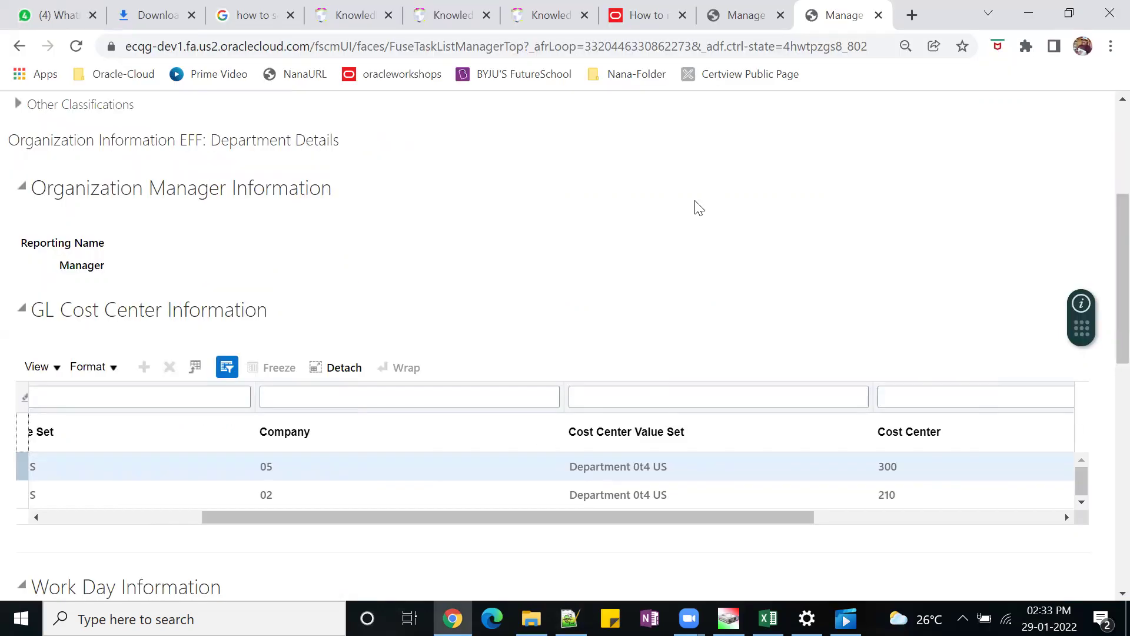
Step: Return to the Postapproval Header Hierarchy approval rules and examine the settings of the Autoapproval rule's Cost Center condition
left_click(746, 18)
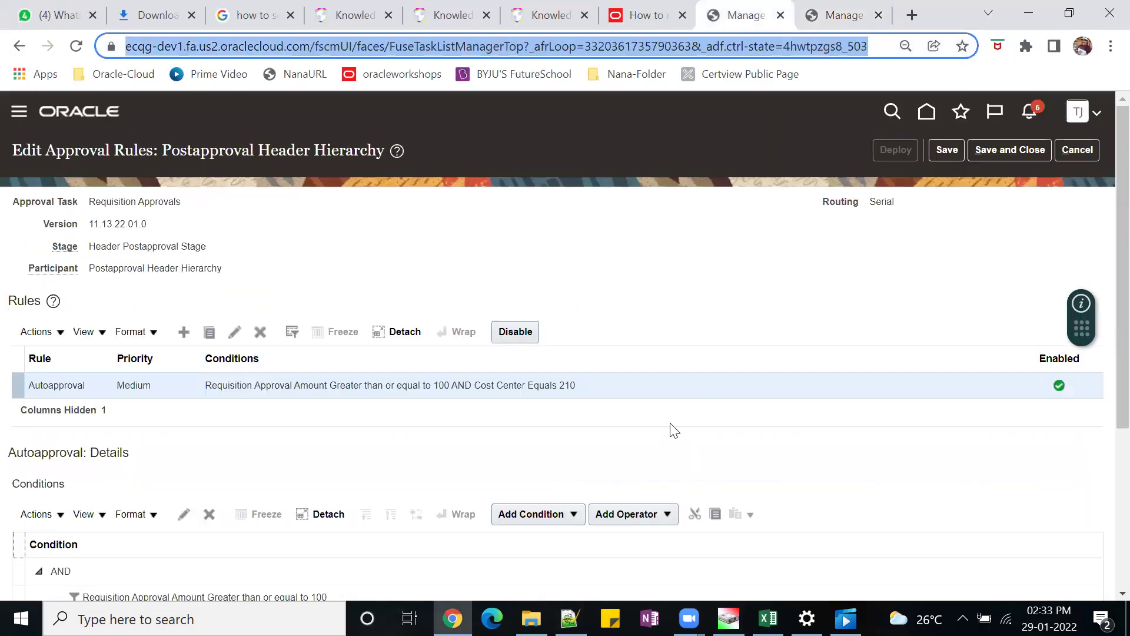
scroll(675, 431, "down", 4)
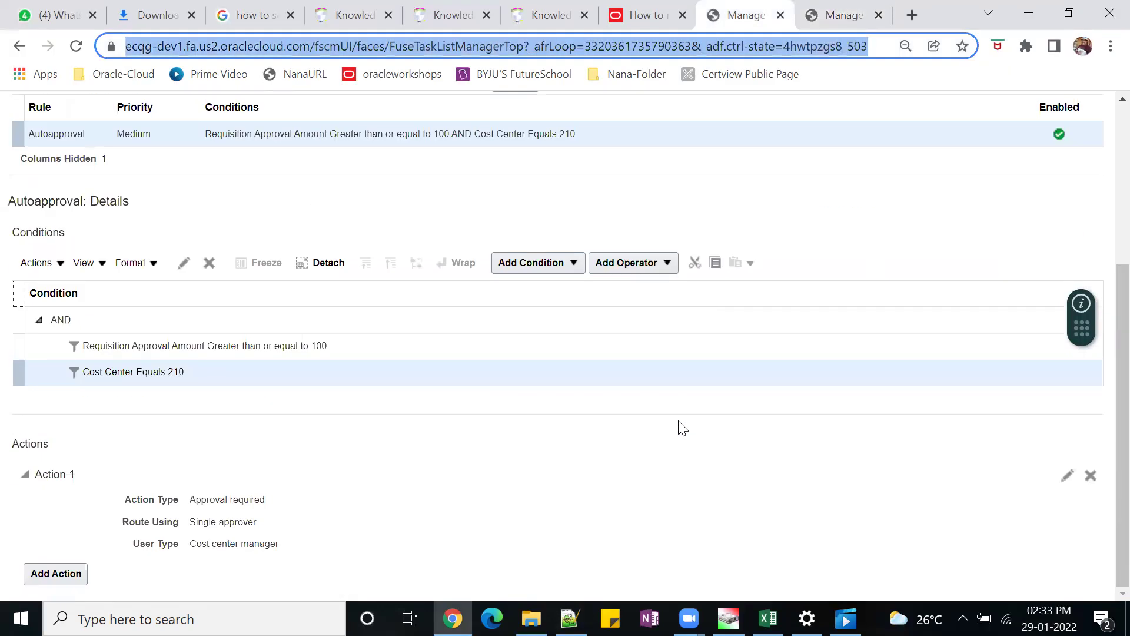
left_click(183, 262)
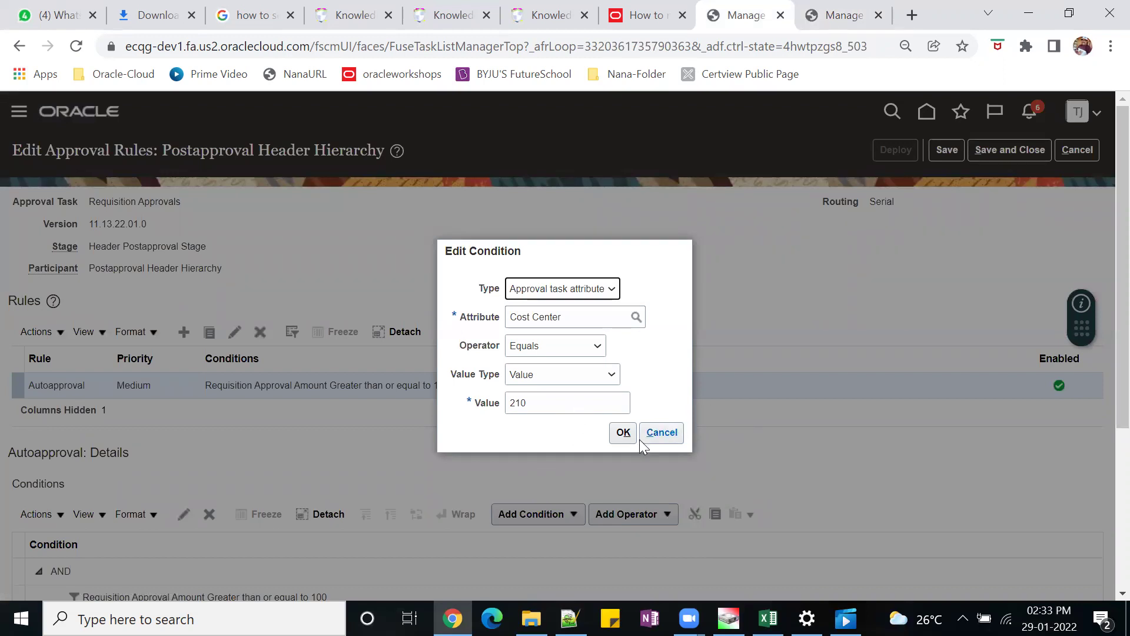
left_click(624, 433)
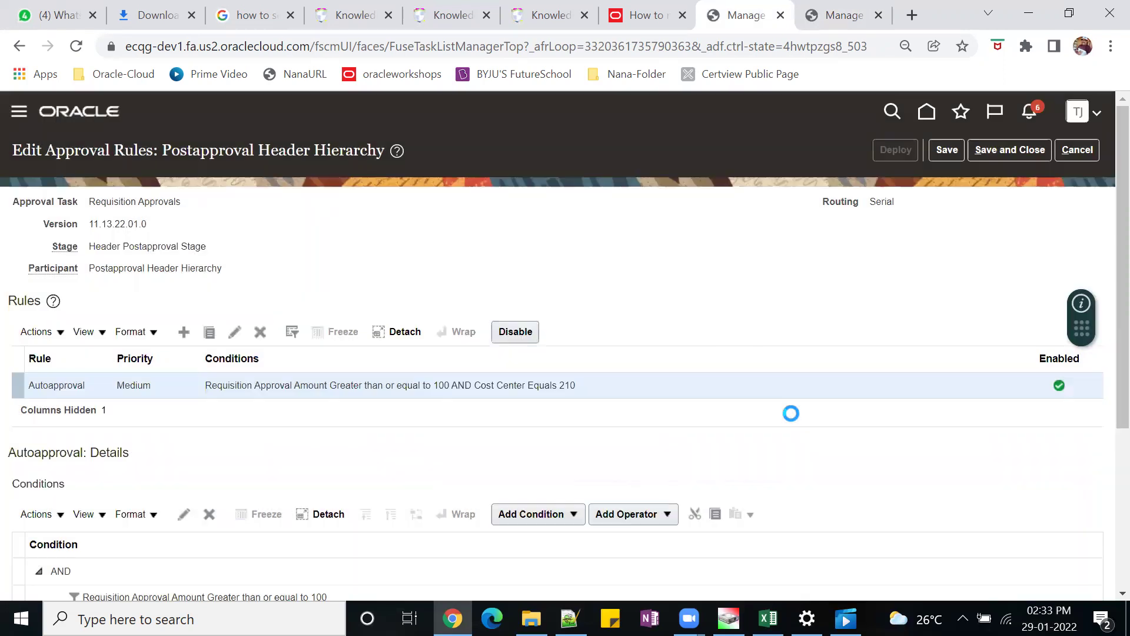
scroll(792, 413, "down", 4)
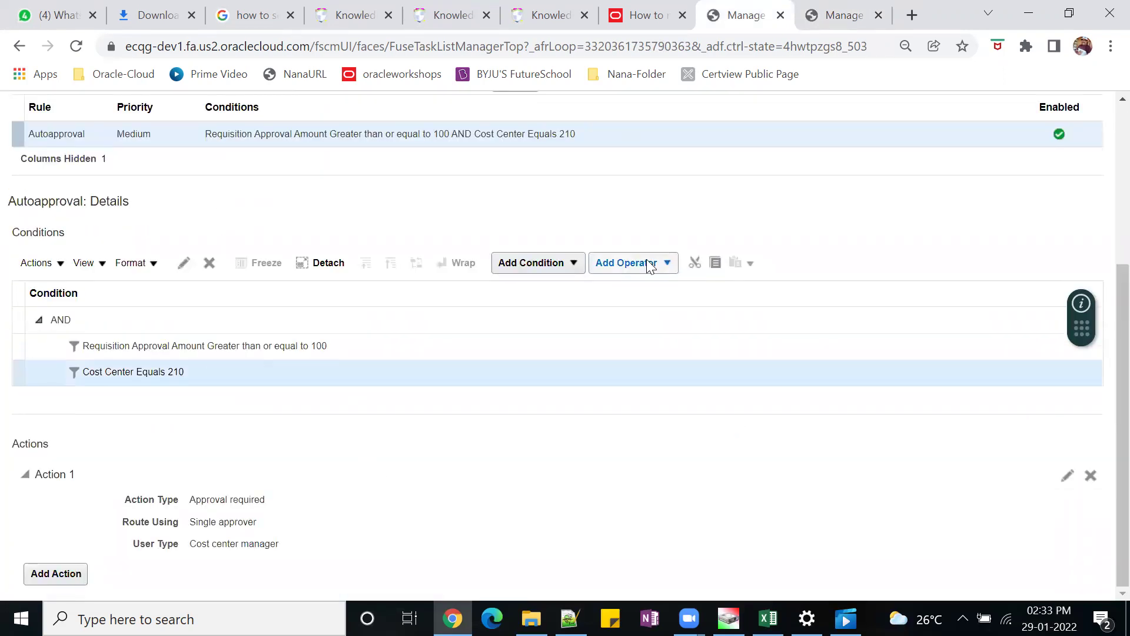
Step: Add a Cost Center Equals 300 condition below the existing cost center condition in the Autoapproval rule
left_click(579, 264)
left_click(544, 313)
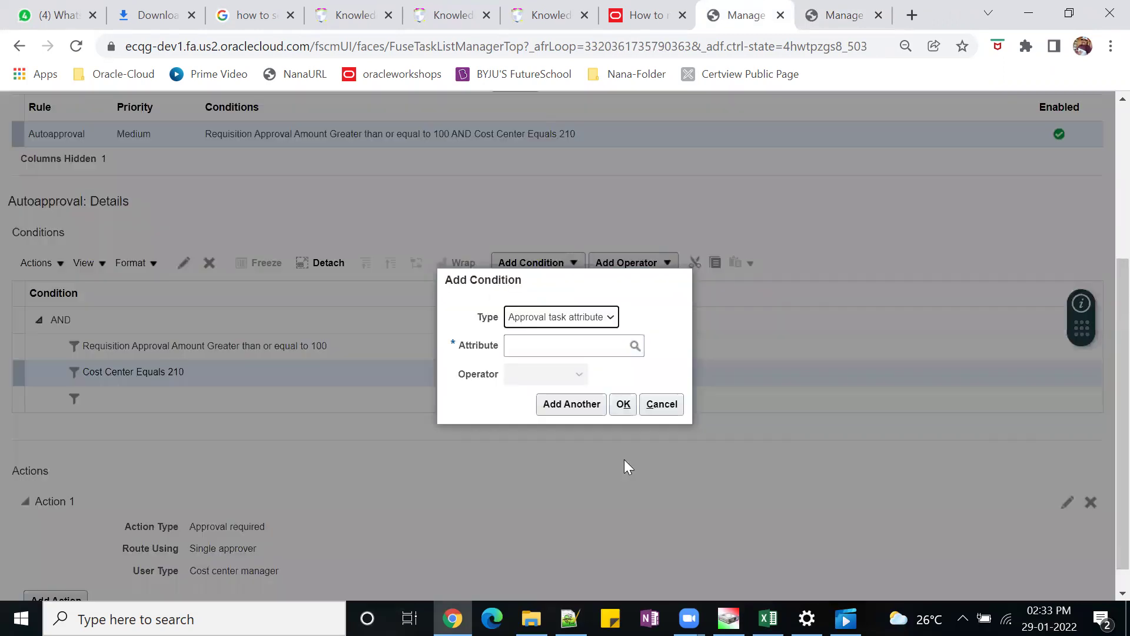
left_click(563, 344)
type("c")
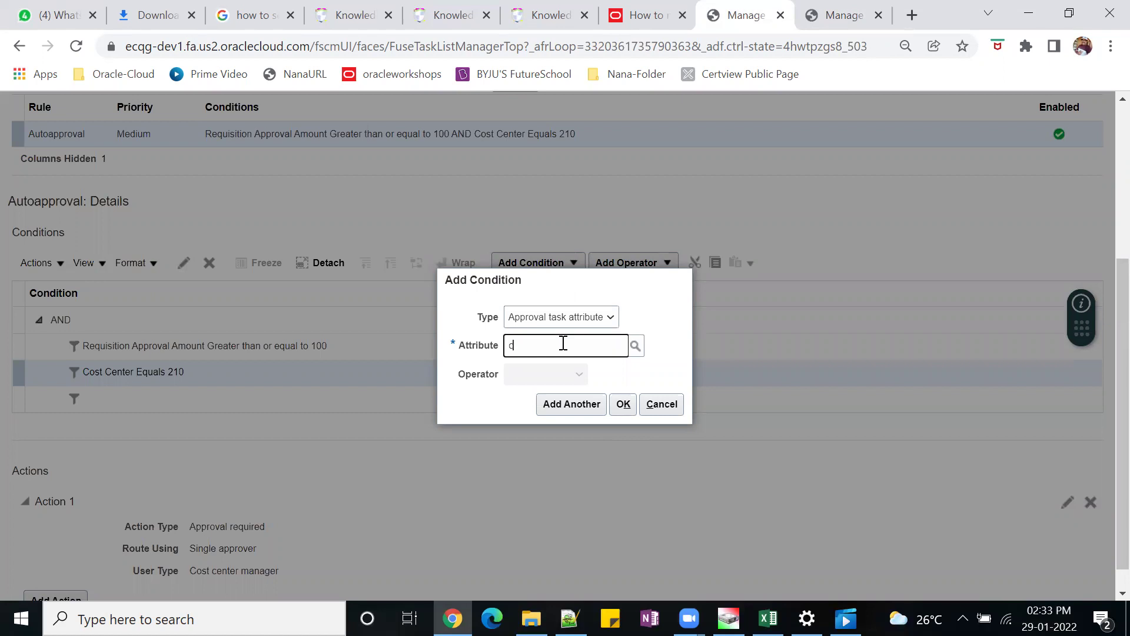
type("ost")
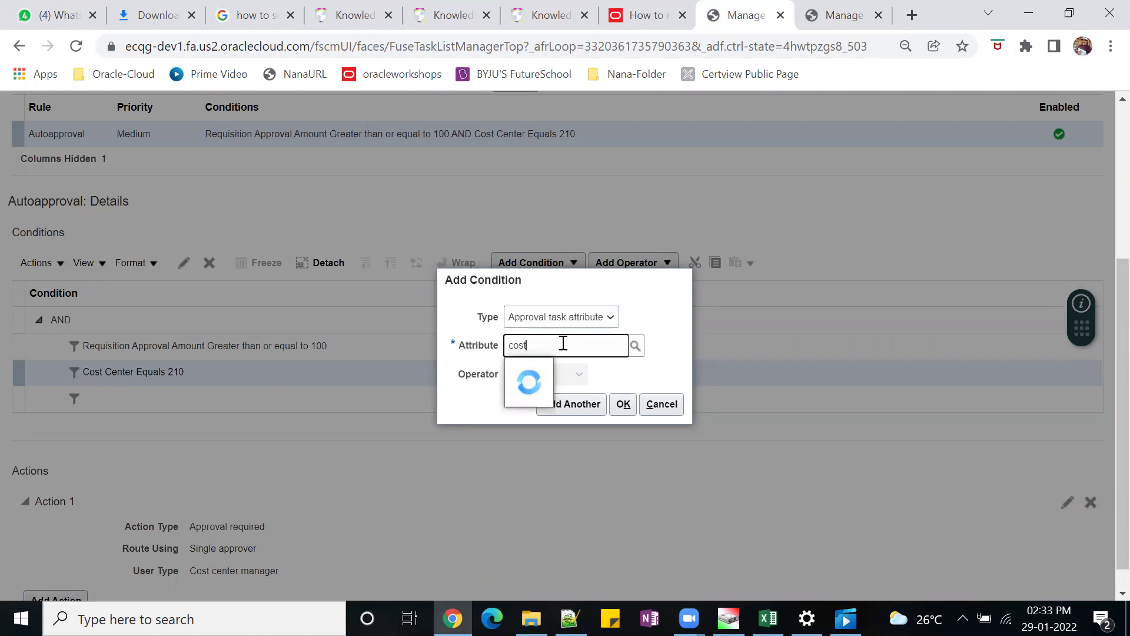
left_click(609, 375)
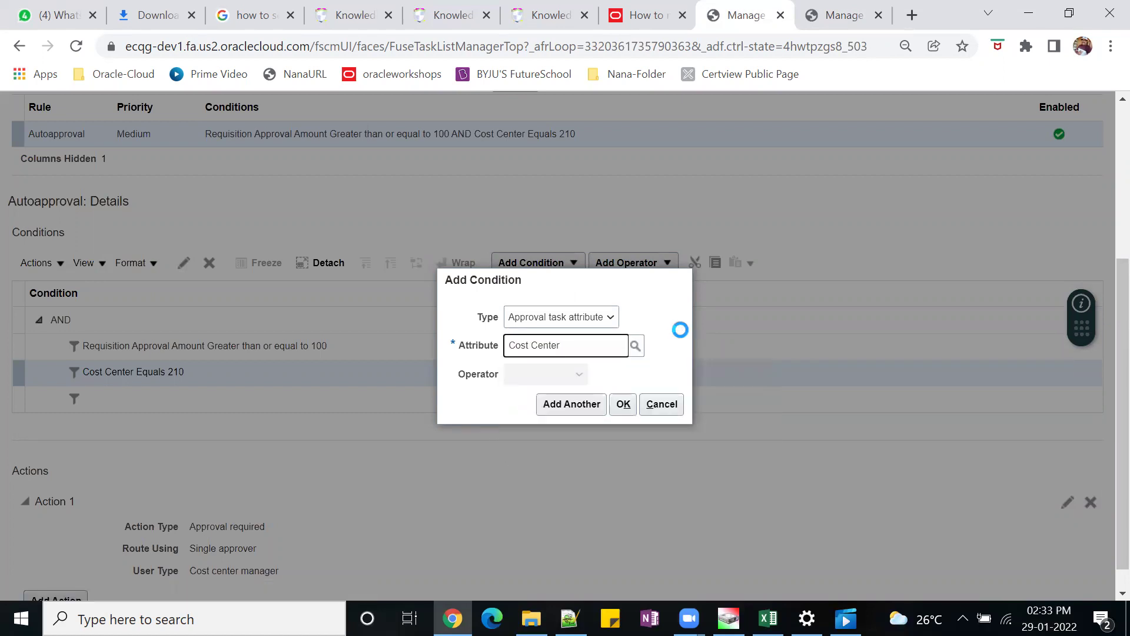
left_click(569, 402)
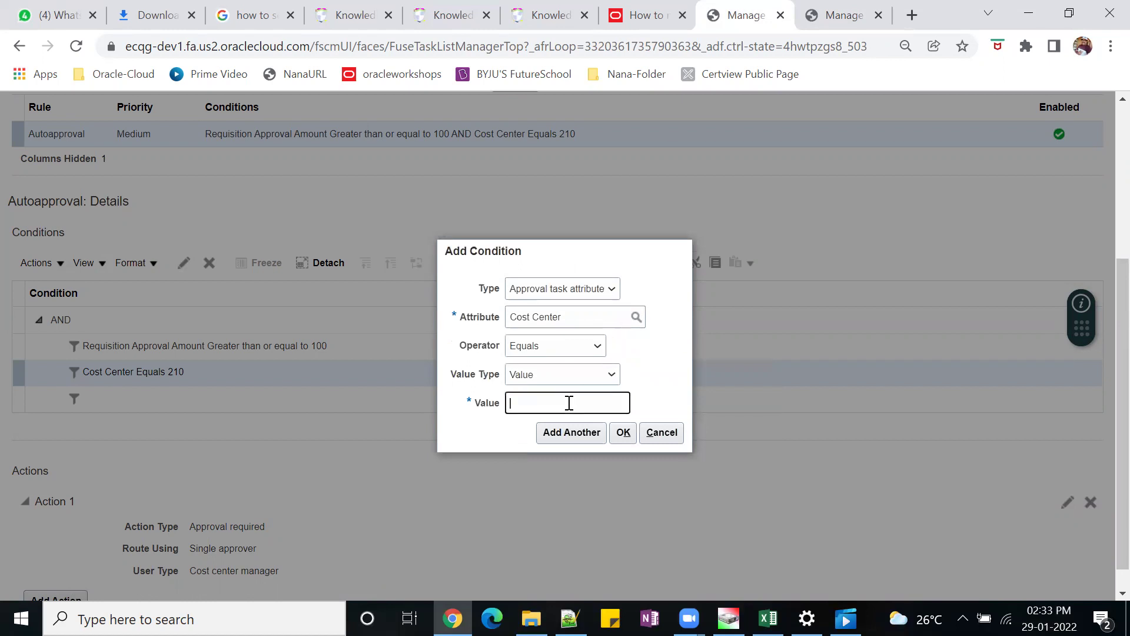
type("300")
left_click(623, 433)
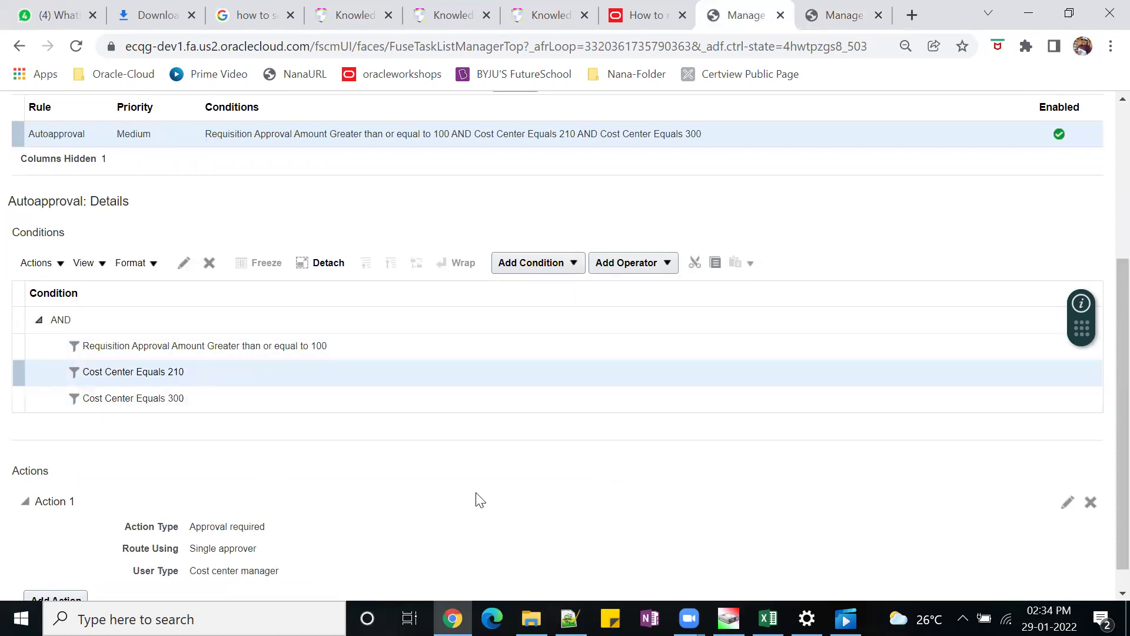
Step: Delete the Cost Center Equals 300 condition from the Autoapproval rule
scroll(481, 499, "down", 1)
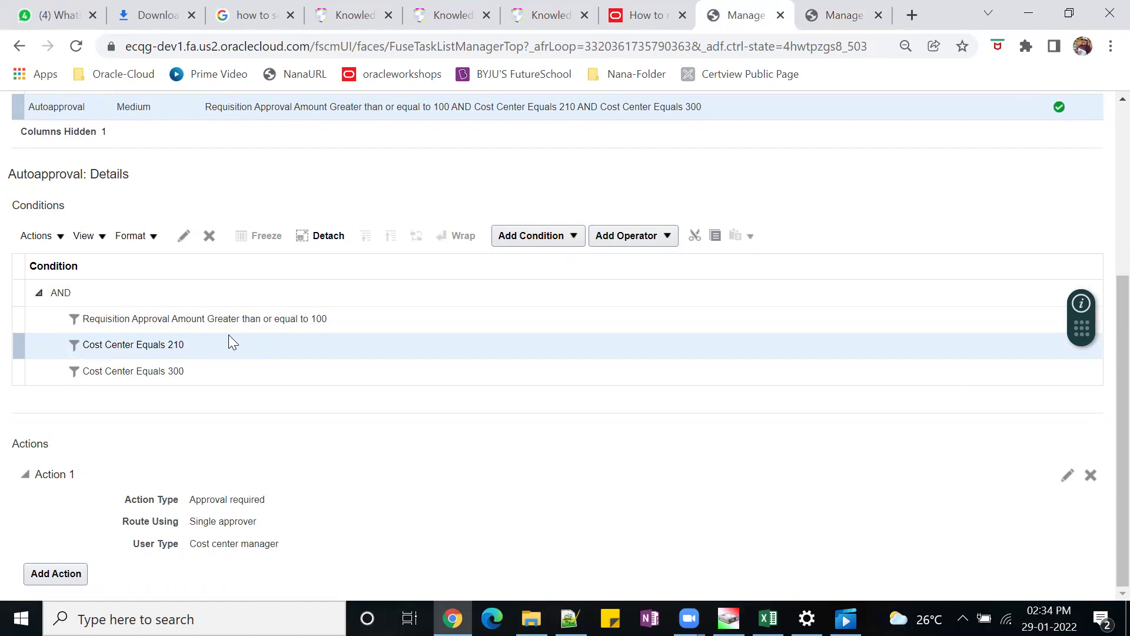
left_click(181, 372)
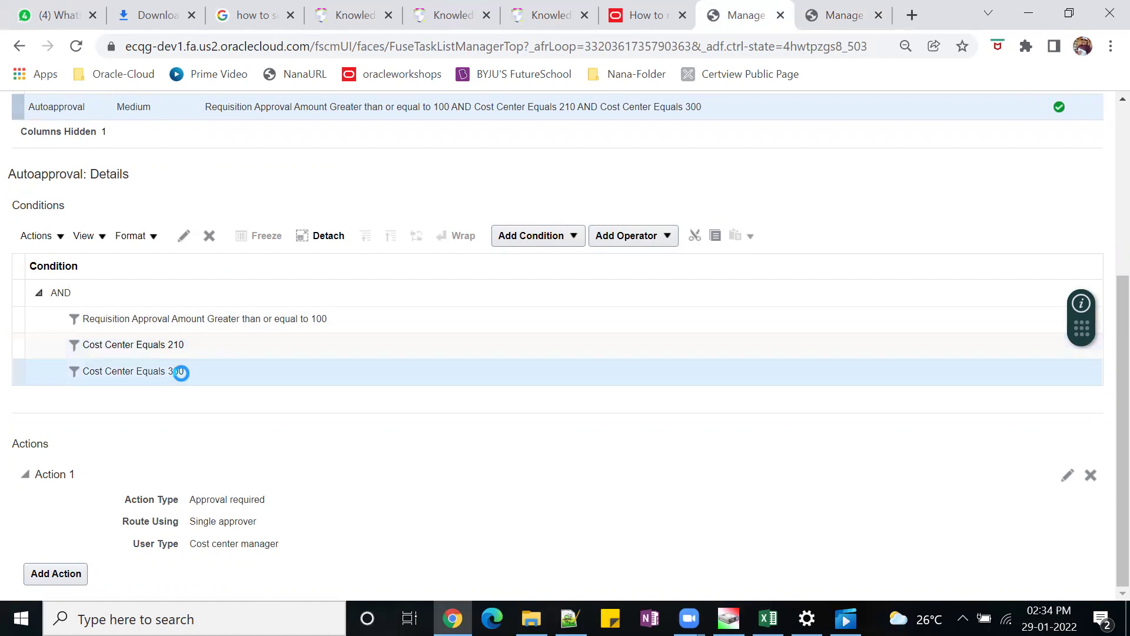
right_click(185, 372)
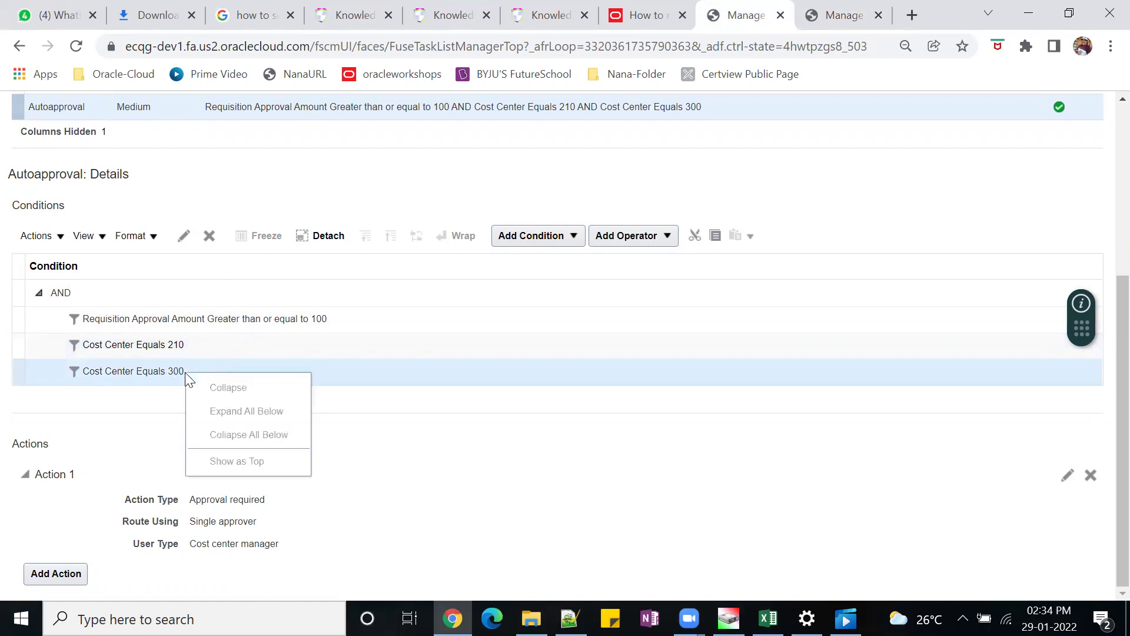
left_click(441, 449)
left_click(224, 369)
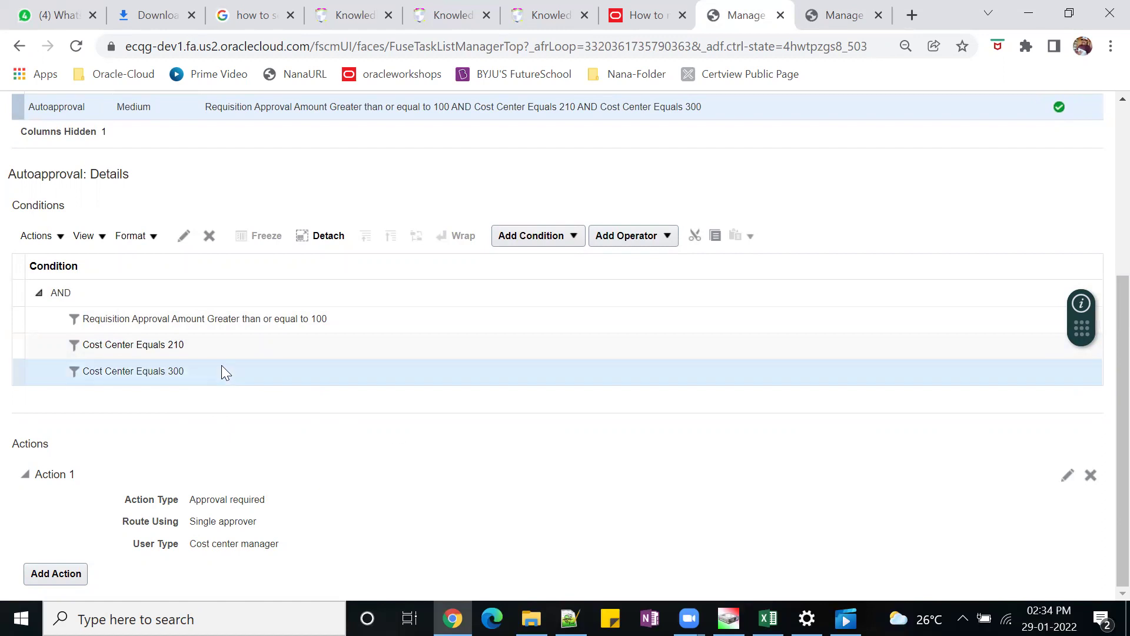
right_click(223, 371)
left_click(194, 369)
left_click(205, 236)
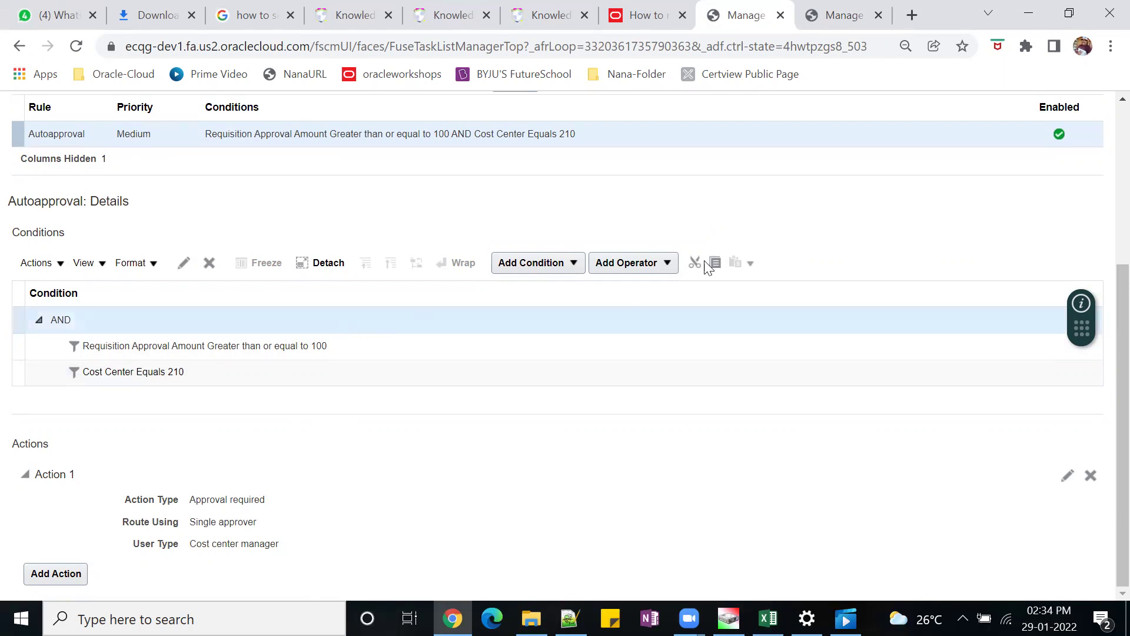
Step: Add an OR operator as a child of the AND operator in the Autoapproval rule's conditions
left_click(667, 264)
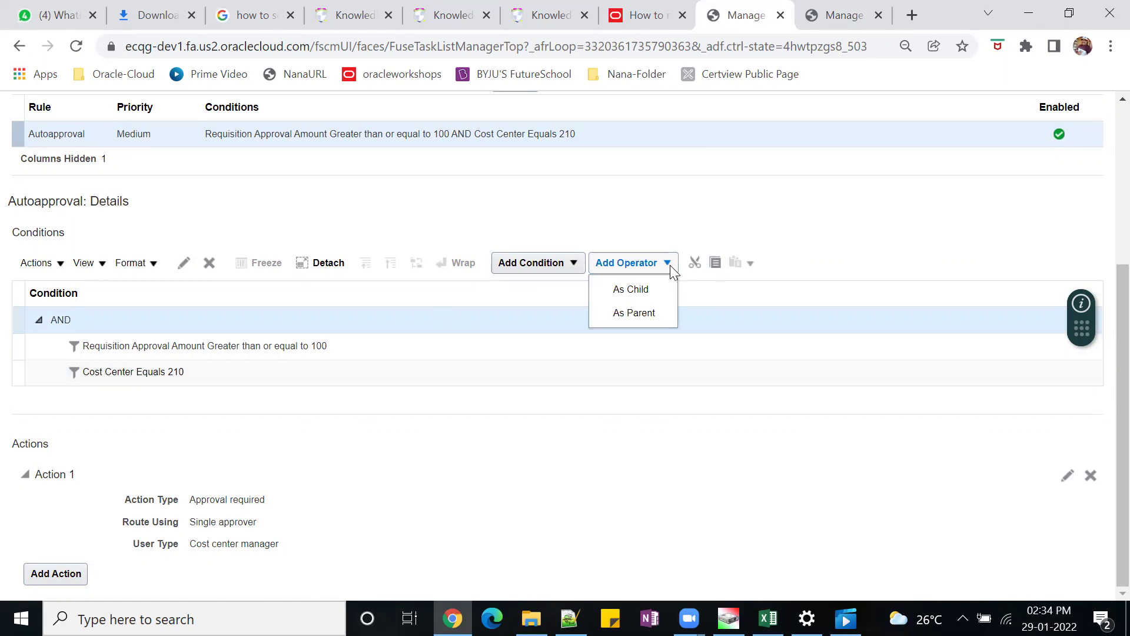
left_click(644, 297)
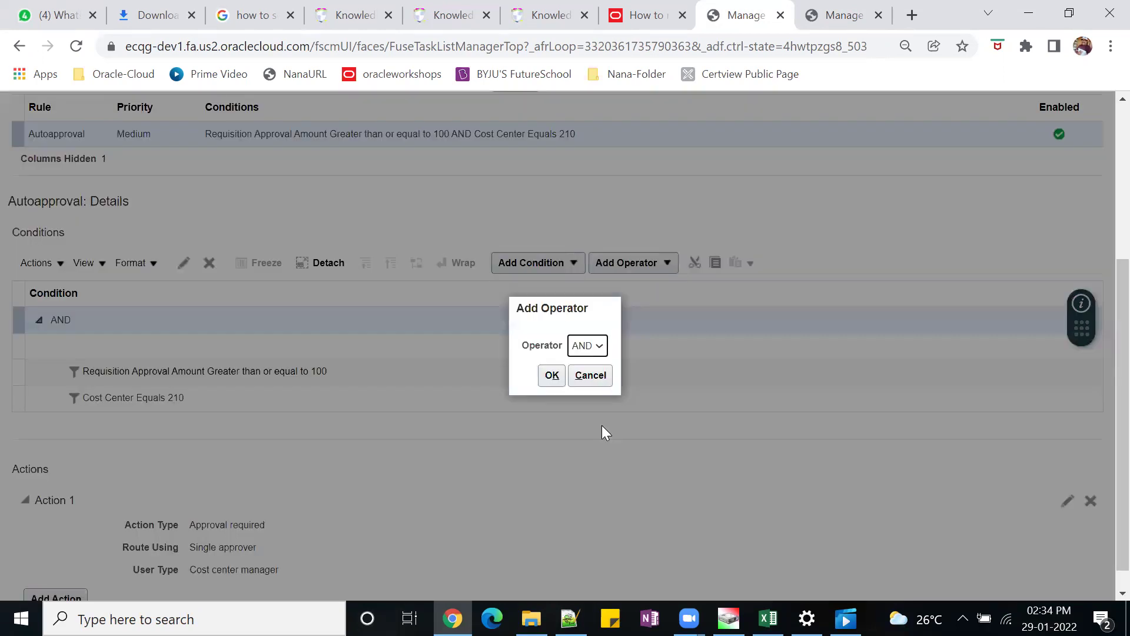
left_click(601, 345)
left_click(591, 376)
left_click(554, 377)
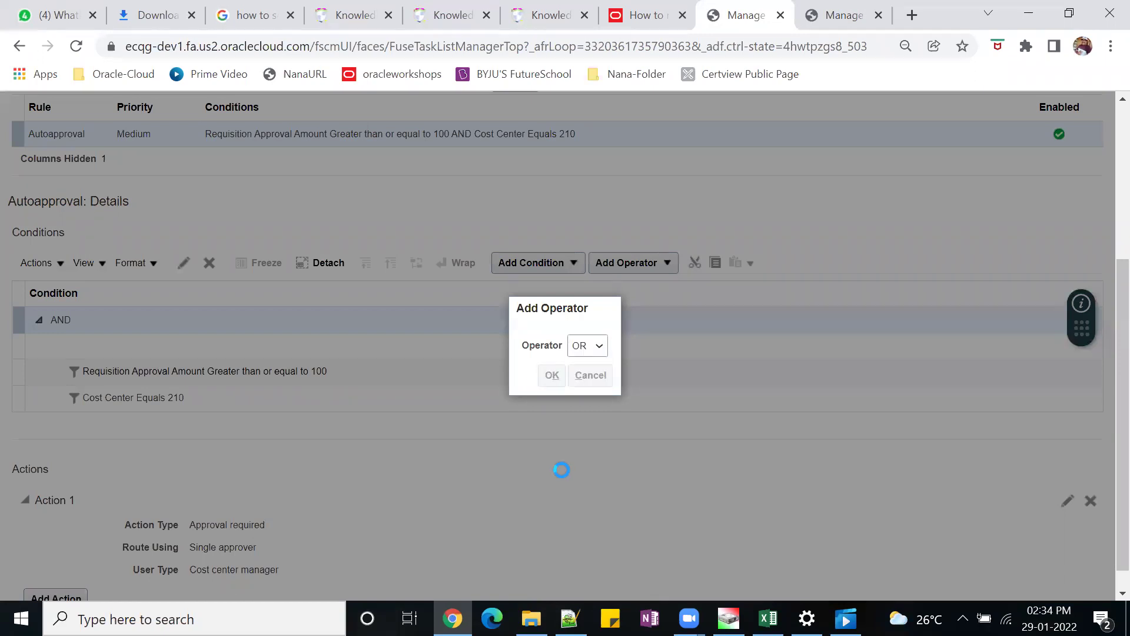
Step: Copy the Requisition Approval Amount Greater than or equal to 100 condition and paste it below the OR operator
left_click(136, 349)
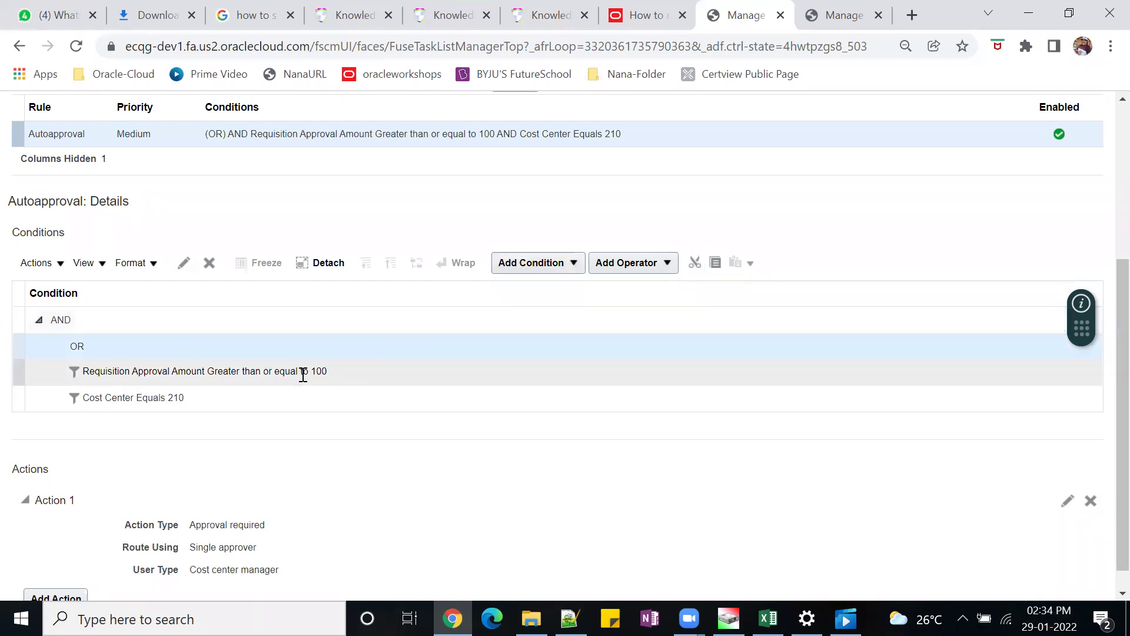
left_click(302, 373)
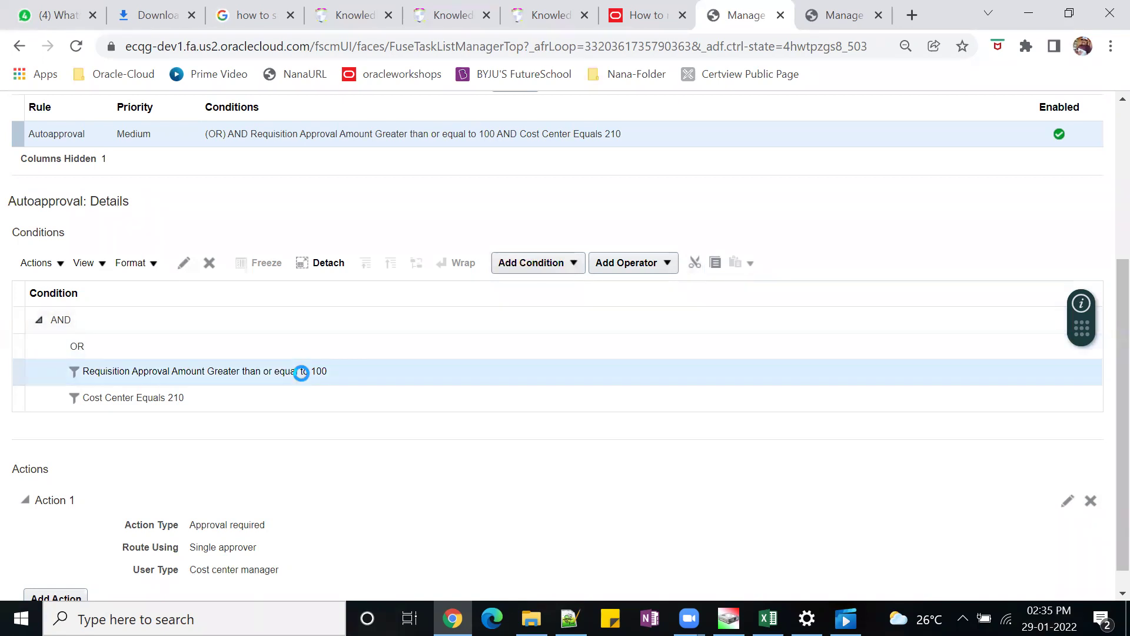
left_click(717, 262)
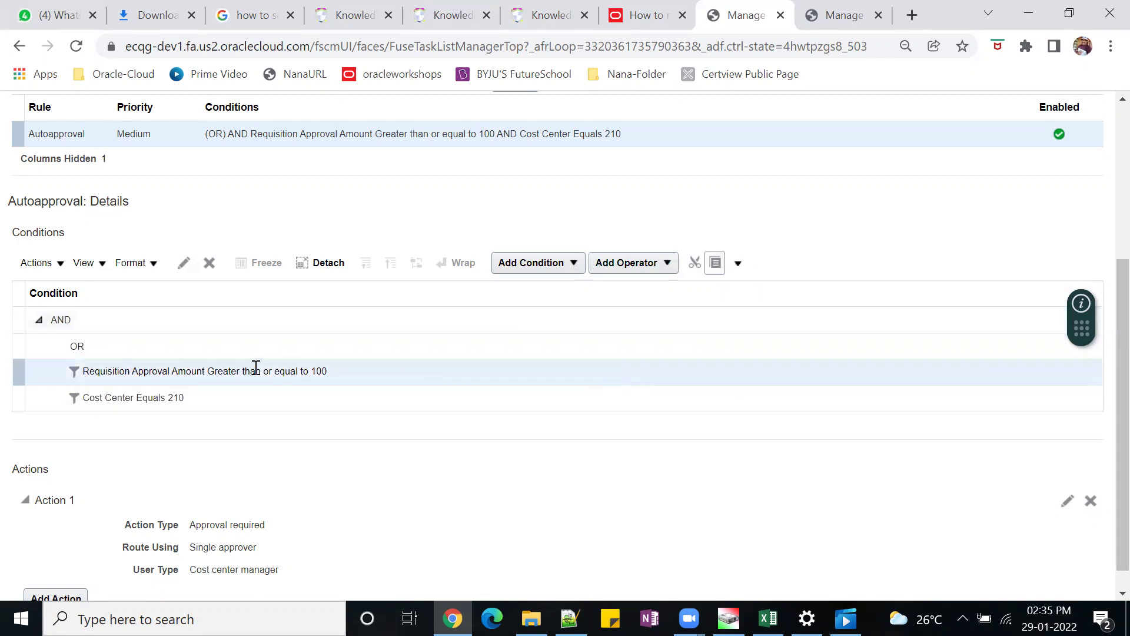
left_click(195, 349)
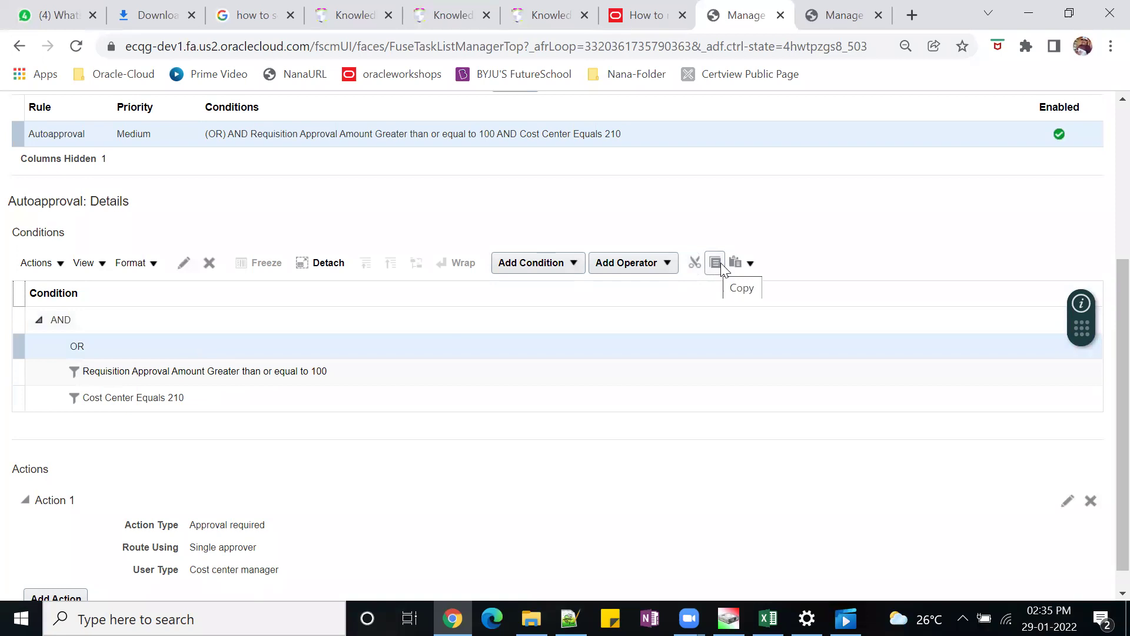
left_click(750, 263)
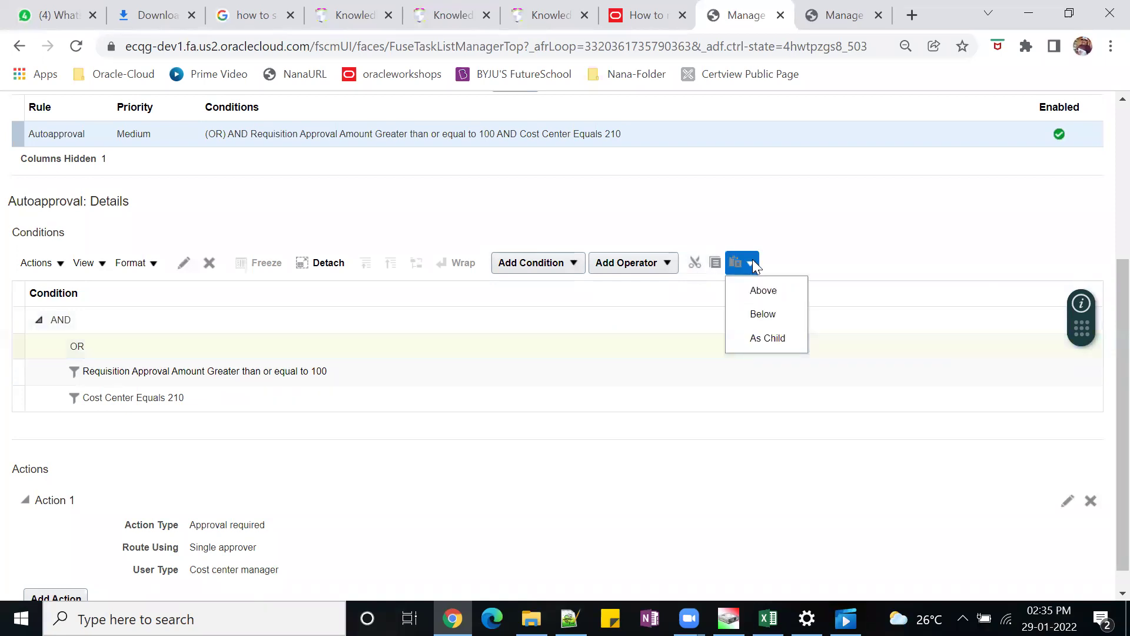
left_click(806, 246)
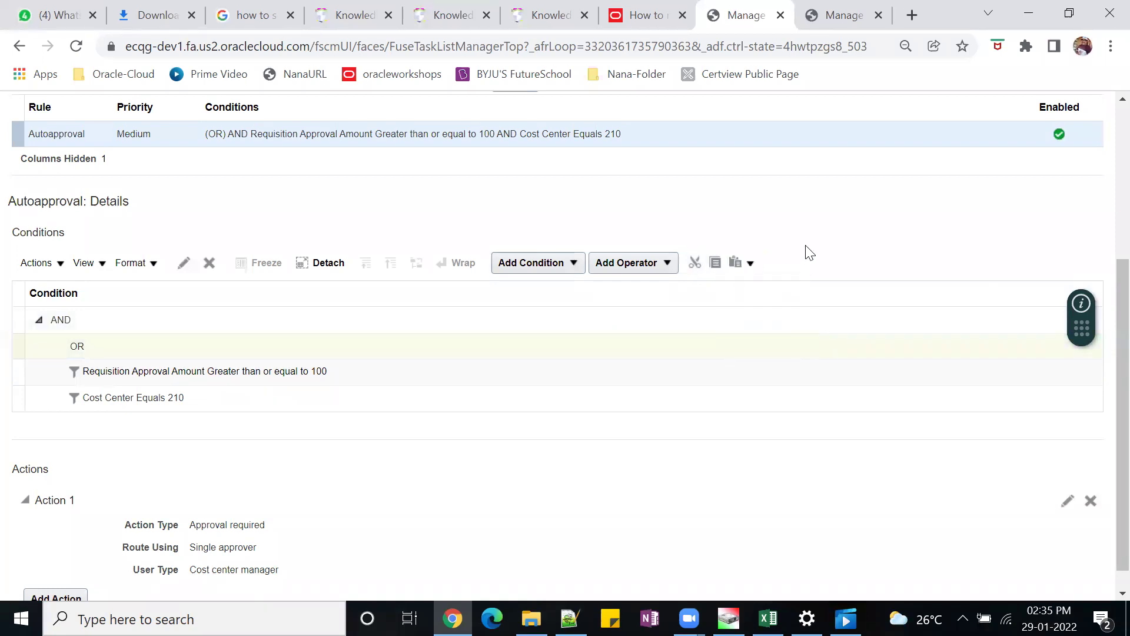
left_click(734, 262)
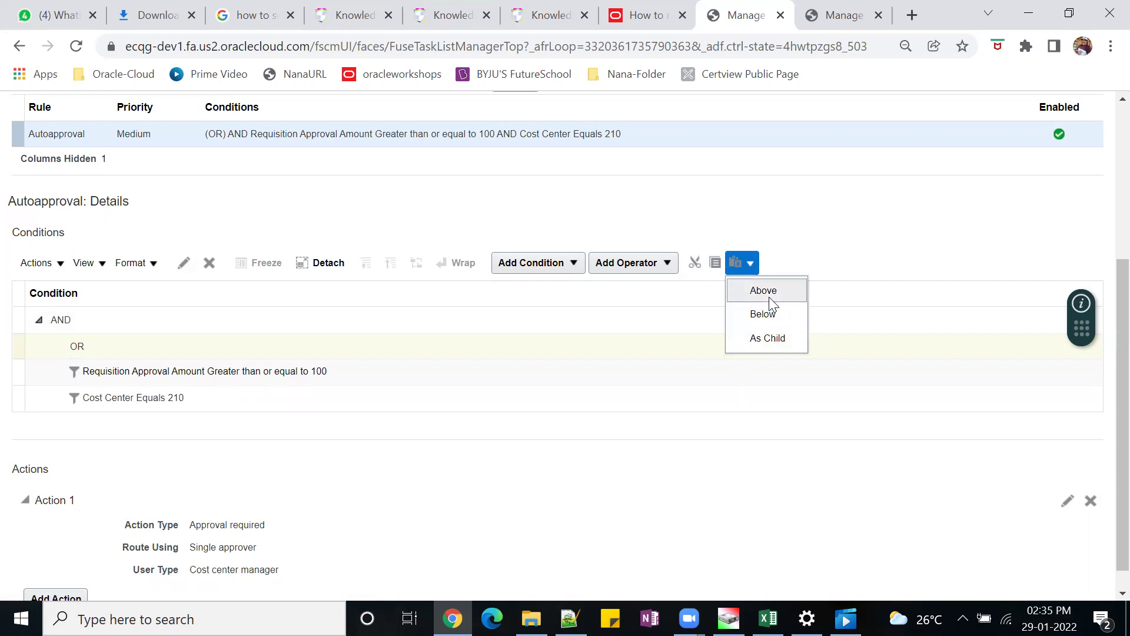
left_click(764, 314)
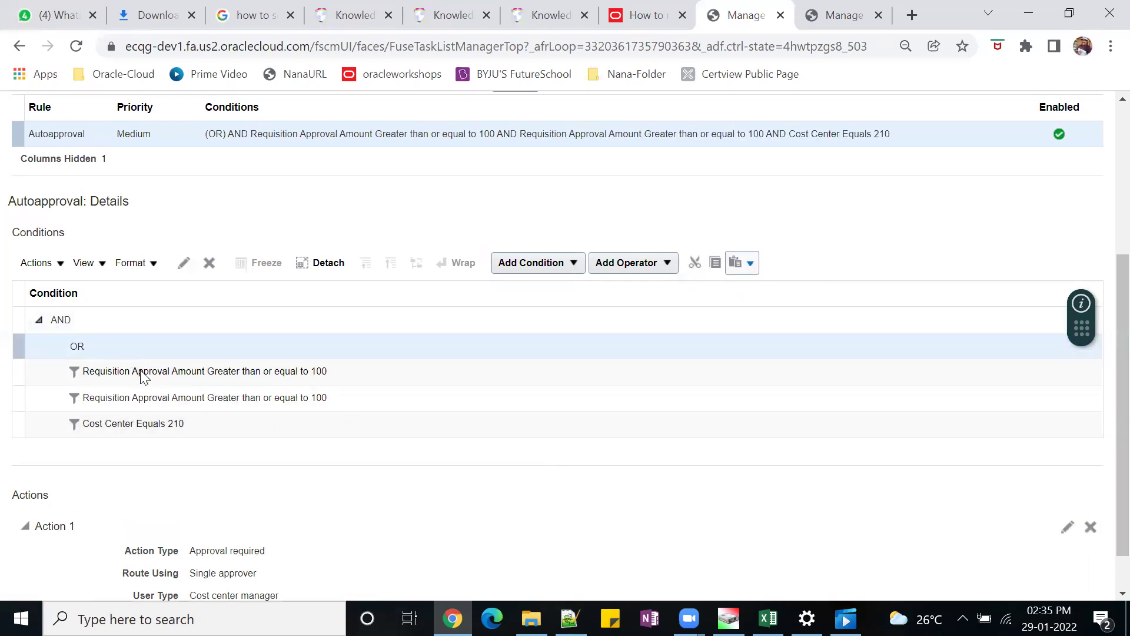
Step: Copy the Cost Center Equals 210 condition and paste it directly below the OR operator
left_click(174, 424)
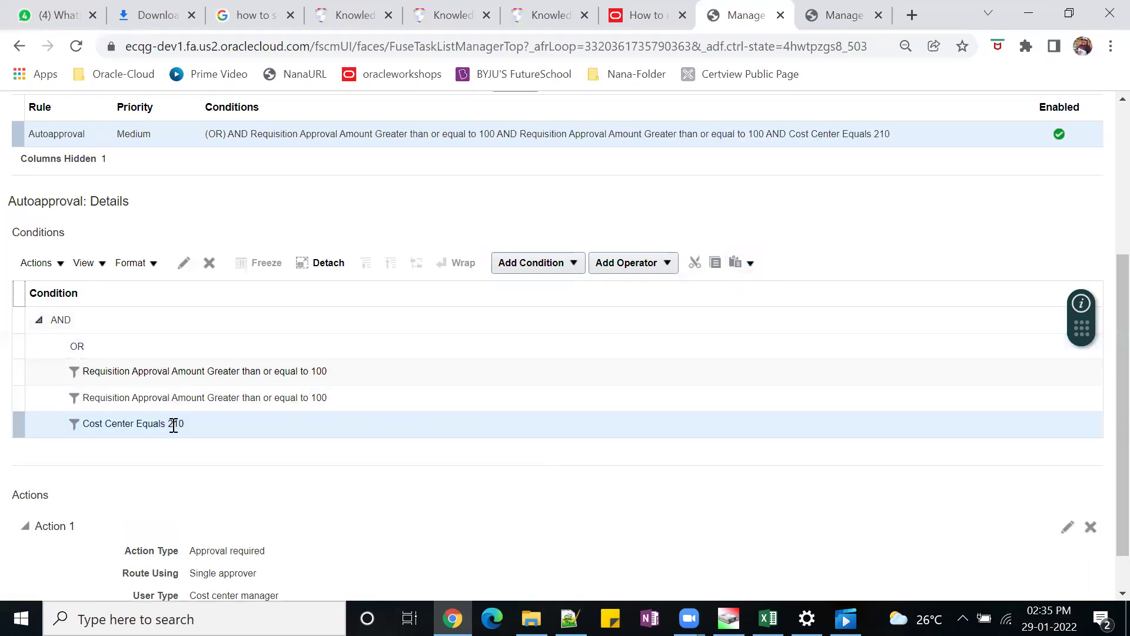
left_click(715, 260)
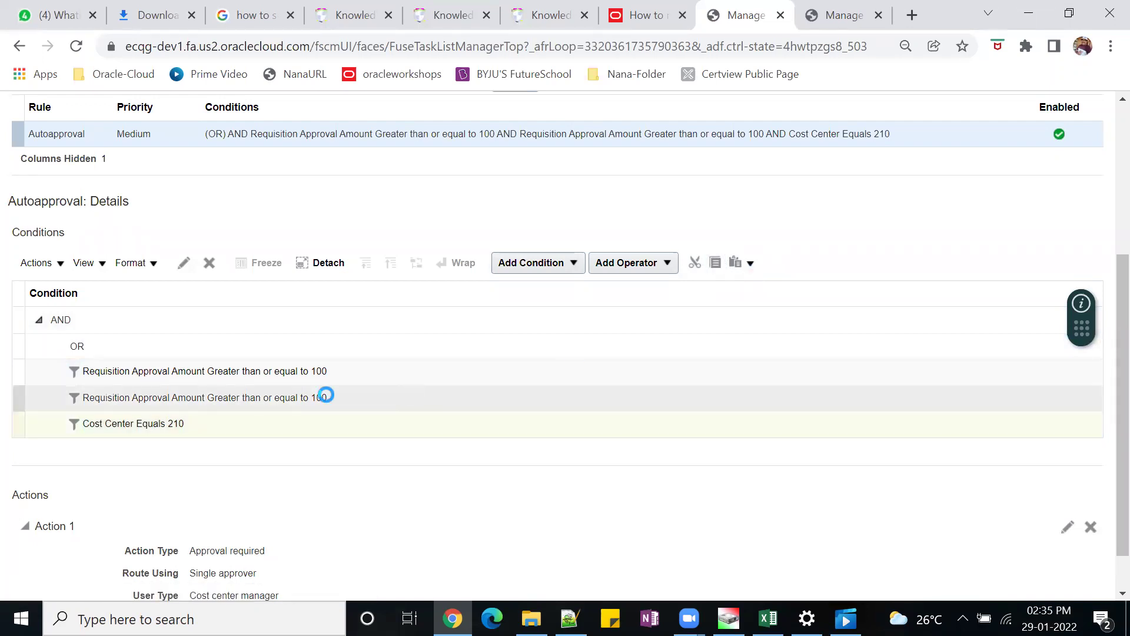
left_click(180, 346)
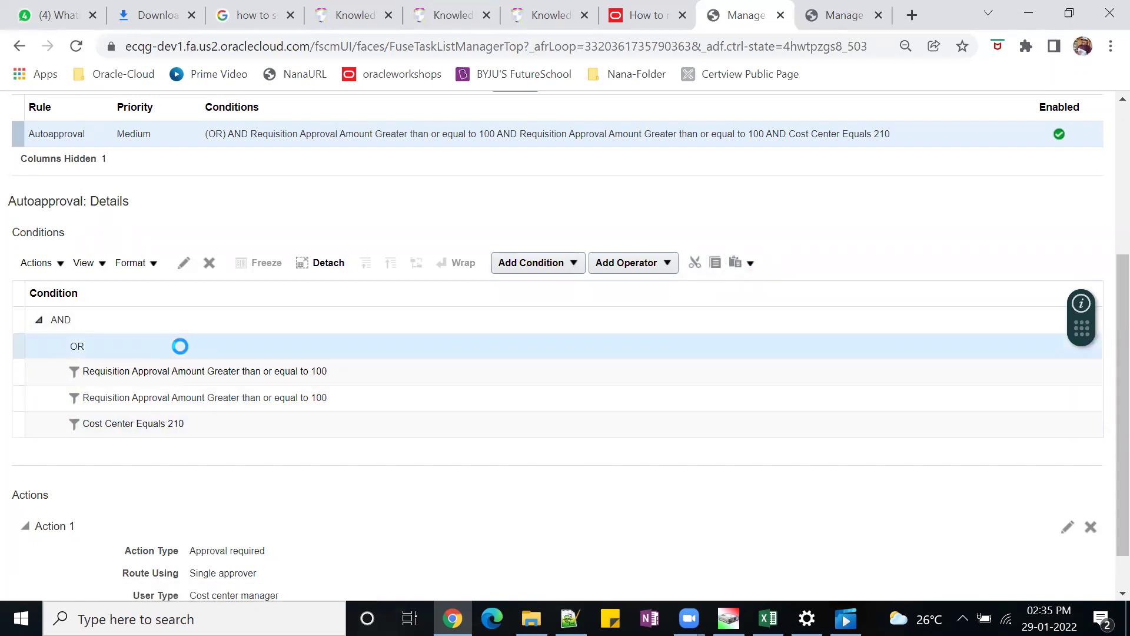
left_click(751, 262)
left_click(776, 313)
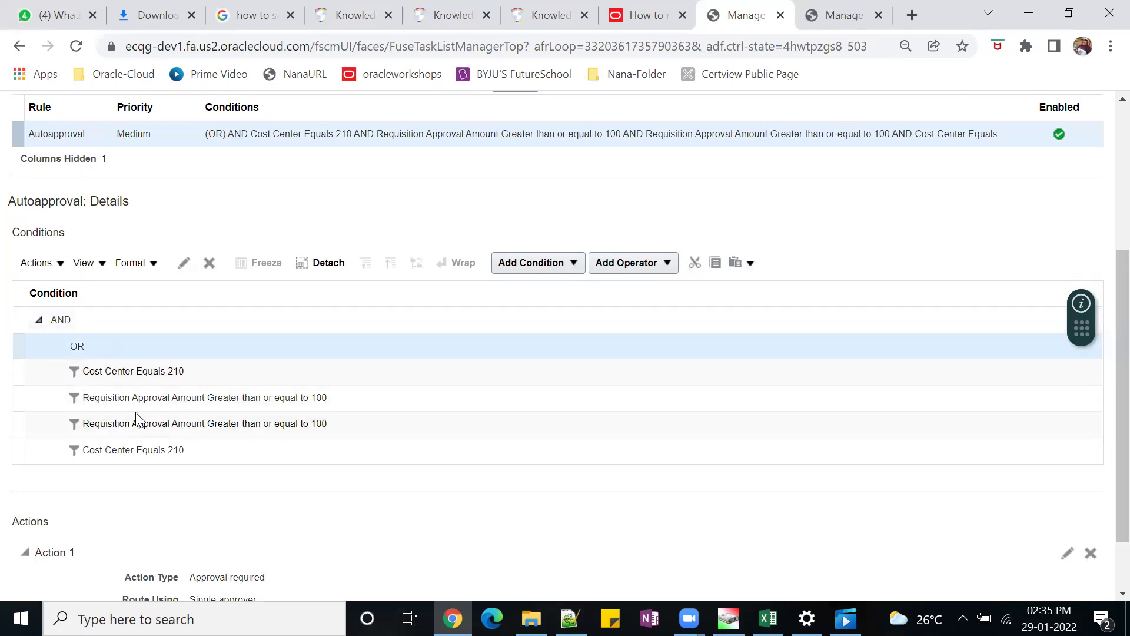
Step: Add an OR operator below the second Requisition Approval Amount condition, and cut that duplicate condition from the Autoapproval rule
left_click(55, 423)
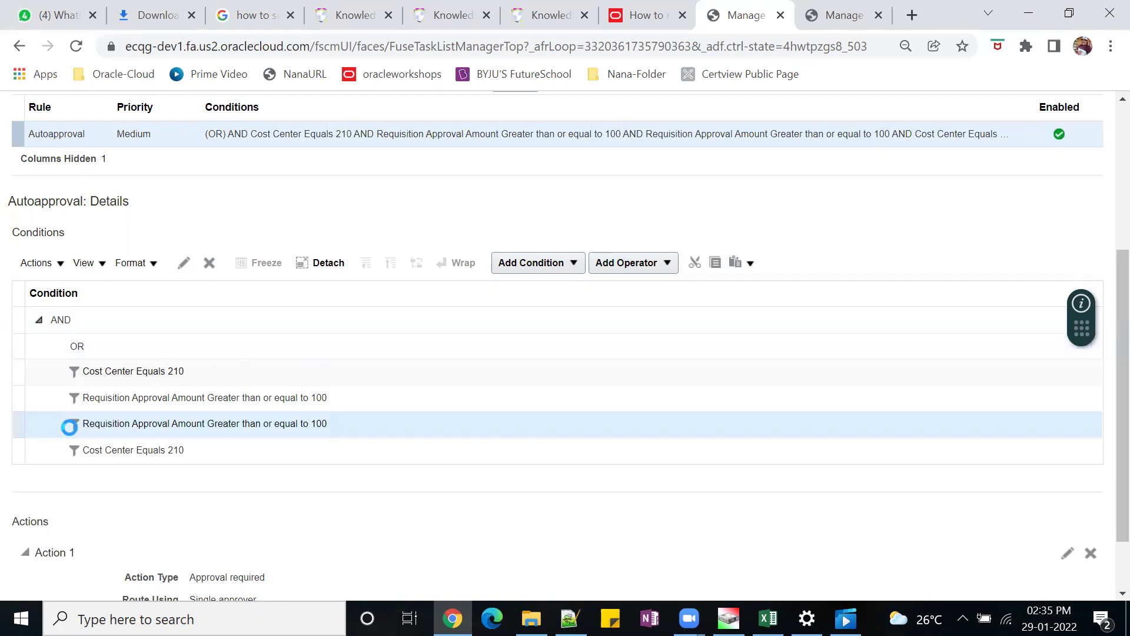
left_click(665, 261)
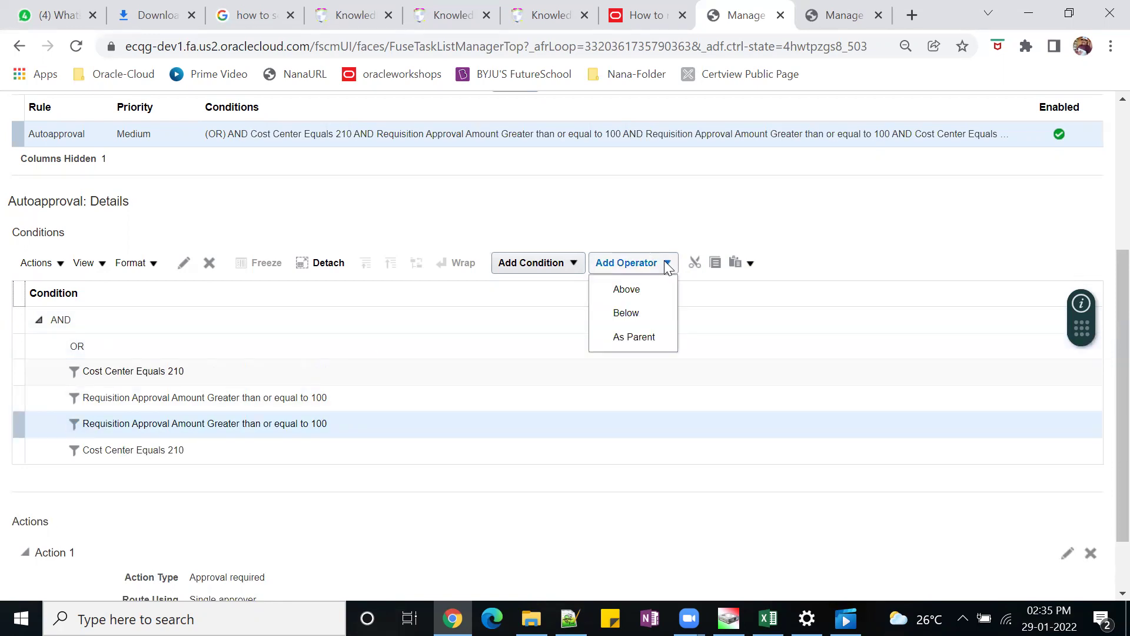
left_click(626, 313)
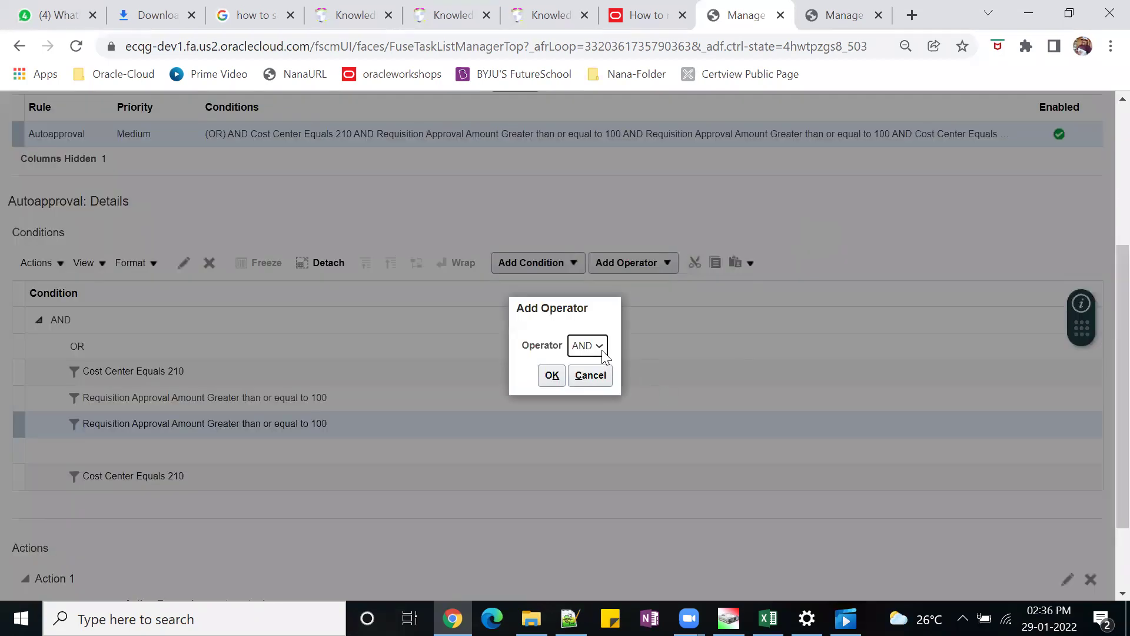
left_click(589, 374)
left_click(551, 375)
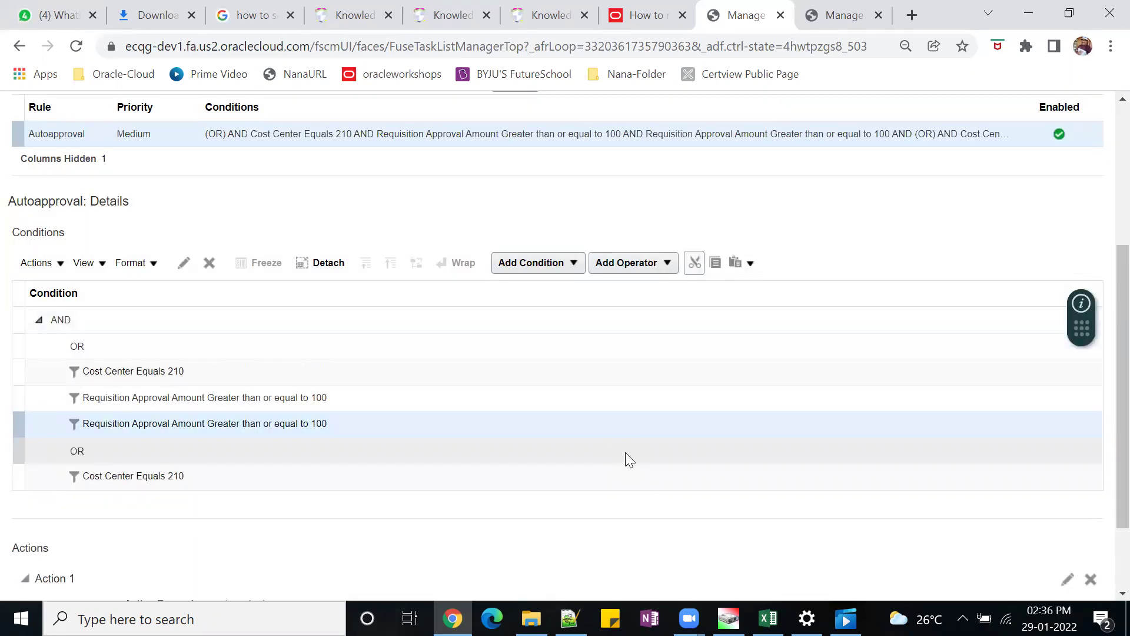
left_click(150, 424)
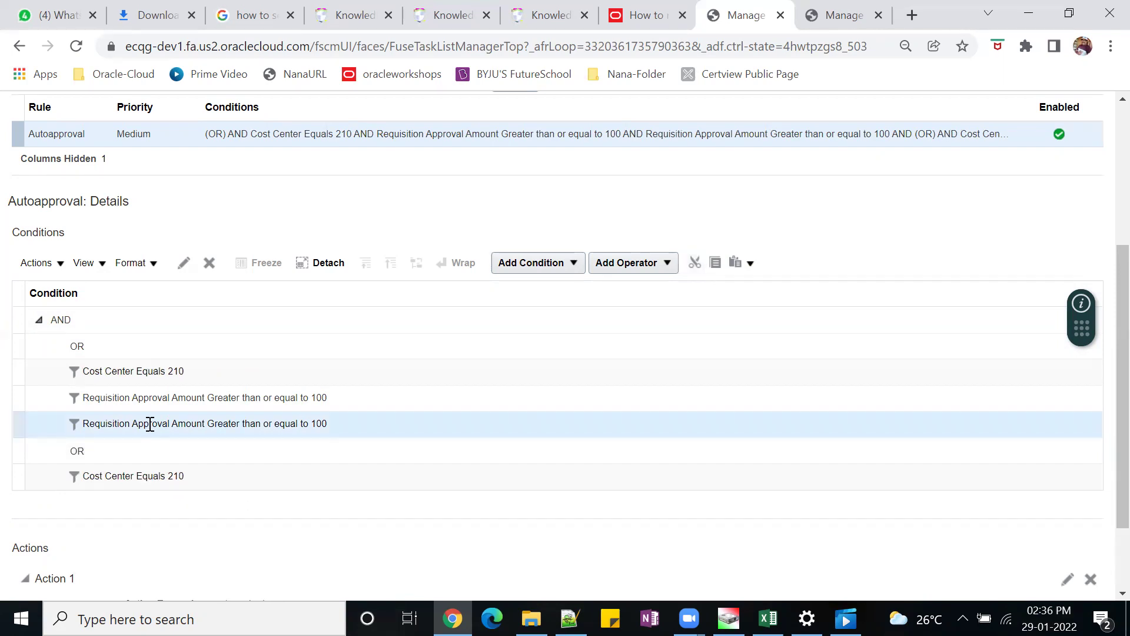
left_click(694, 263)
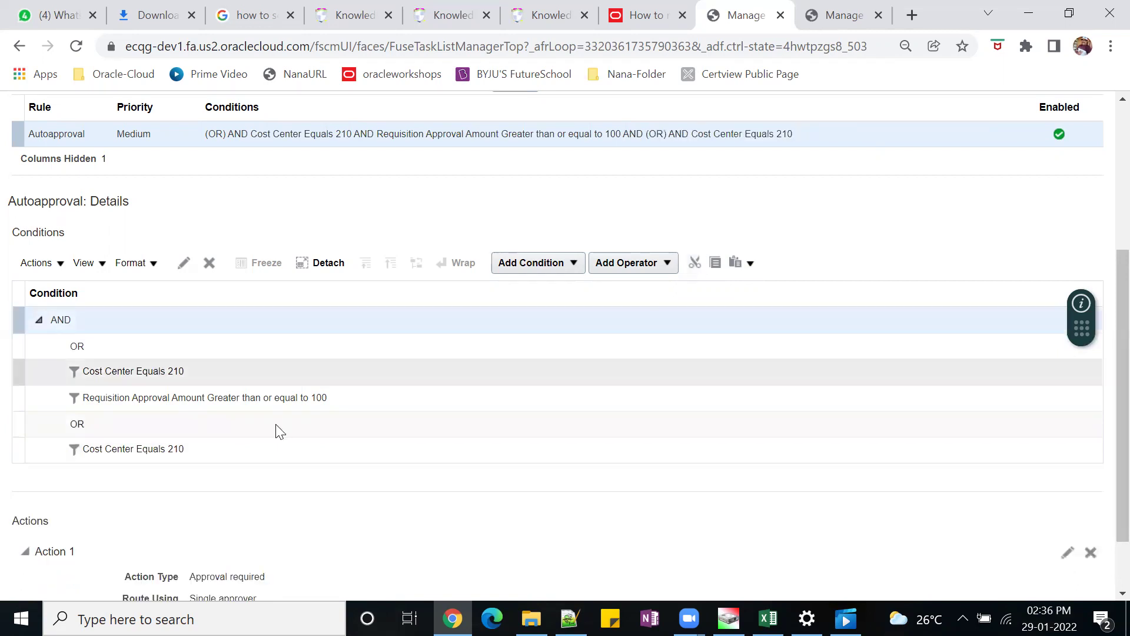
Step: Set the value of the Cost Center condition below the second OR operator to 300
left_click(111, 425)
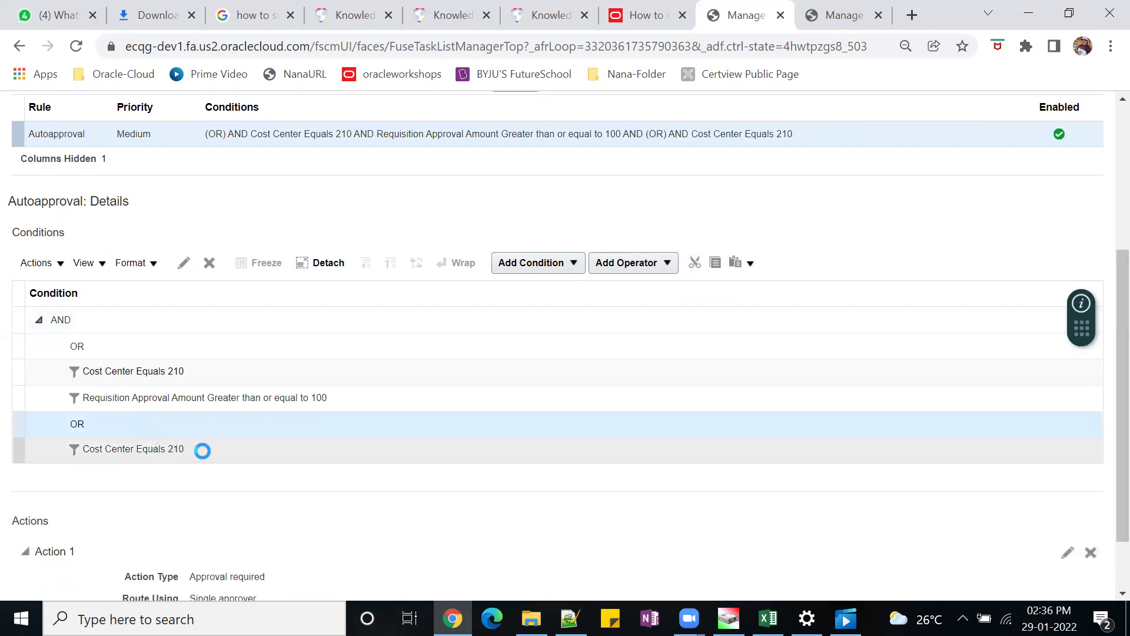
left_click(200, 449)
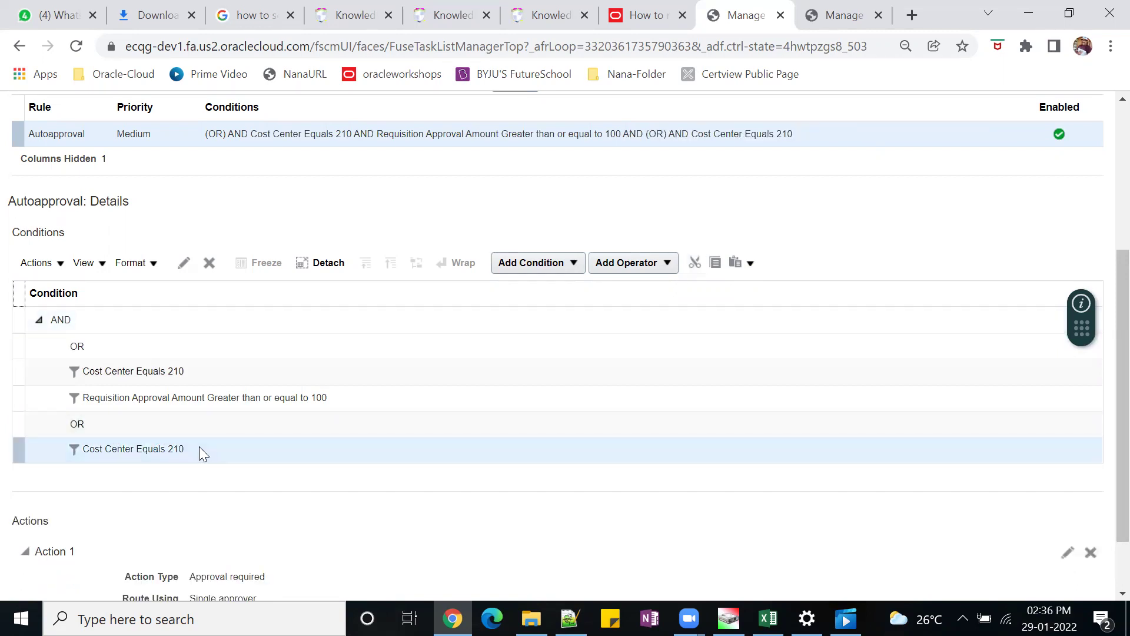
left_click(184, 263)
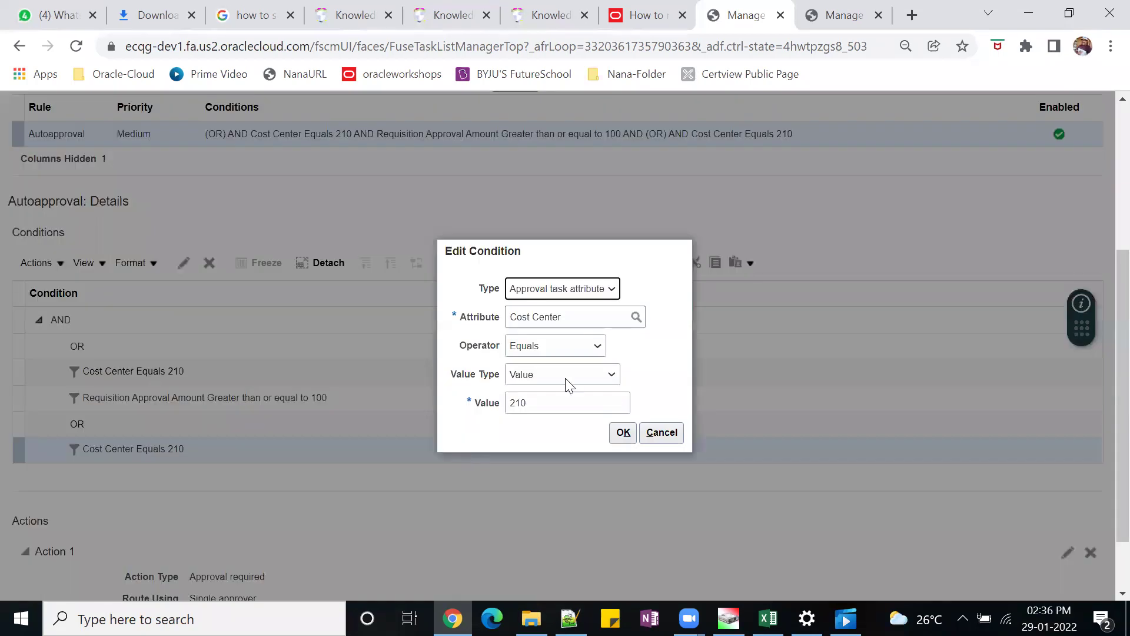
double_click(541, 400)
type("300")
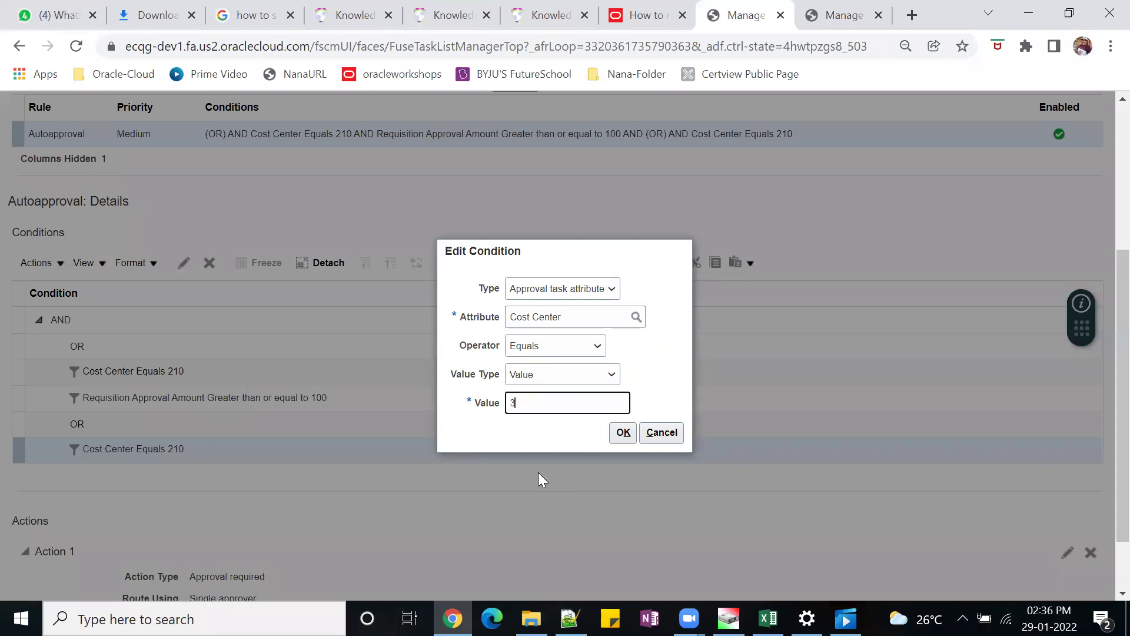
left_click(626, 434)
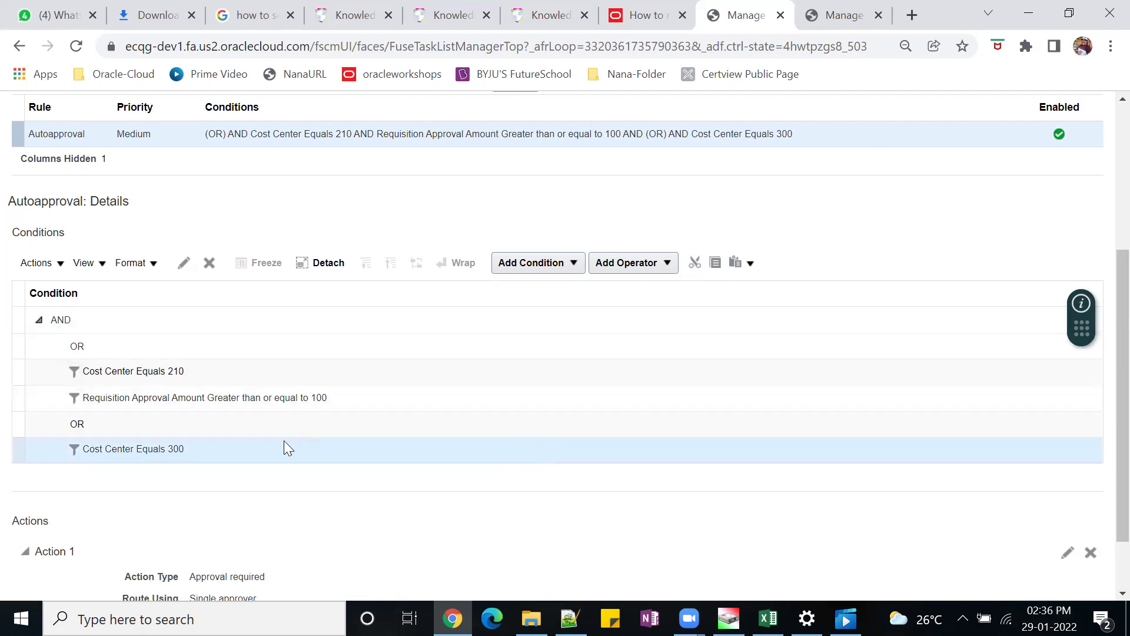
Step: Add a Requisition Amount Greater than or equal to 200 condition as a child of the second OR operator
left_click(94, 430)
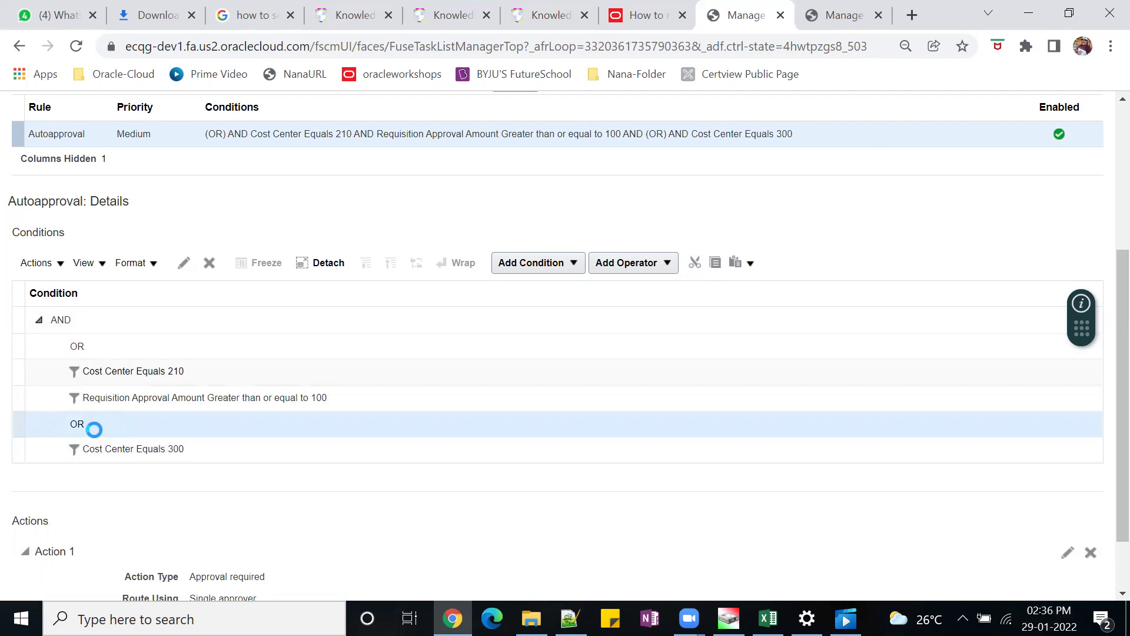
left_click(575, 264)
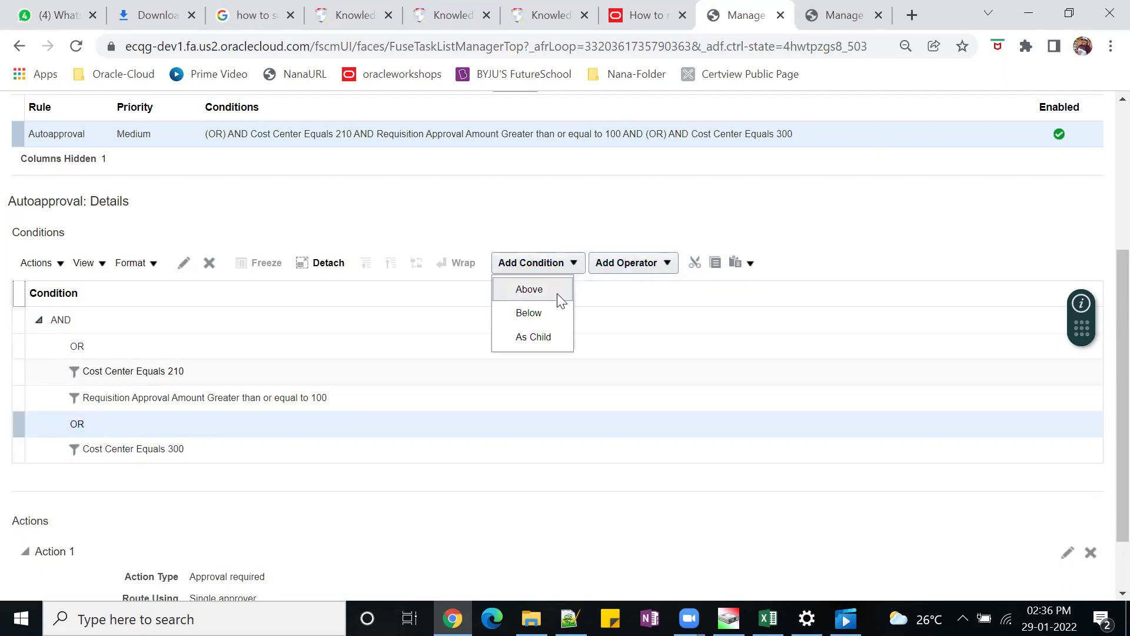
left_click(541, 338)
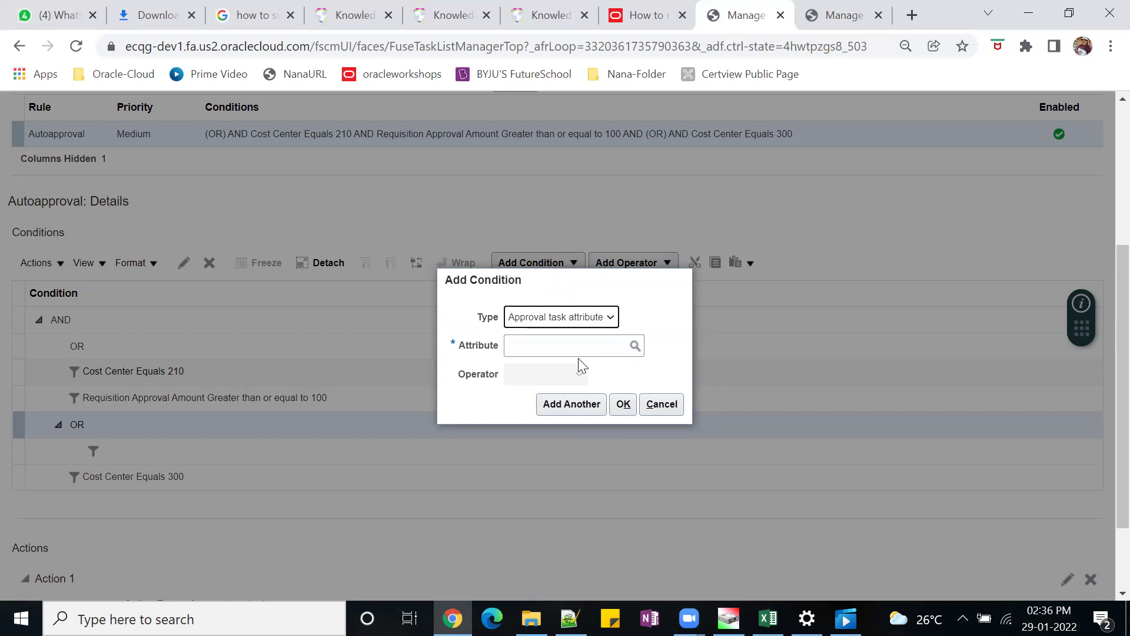
left_click(562, 349)
type("requis")
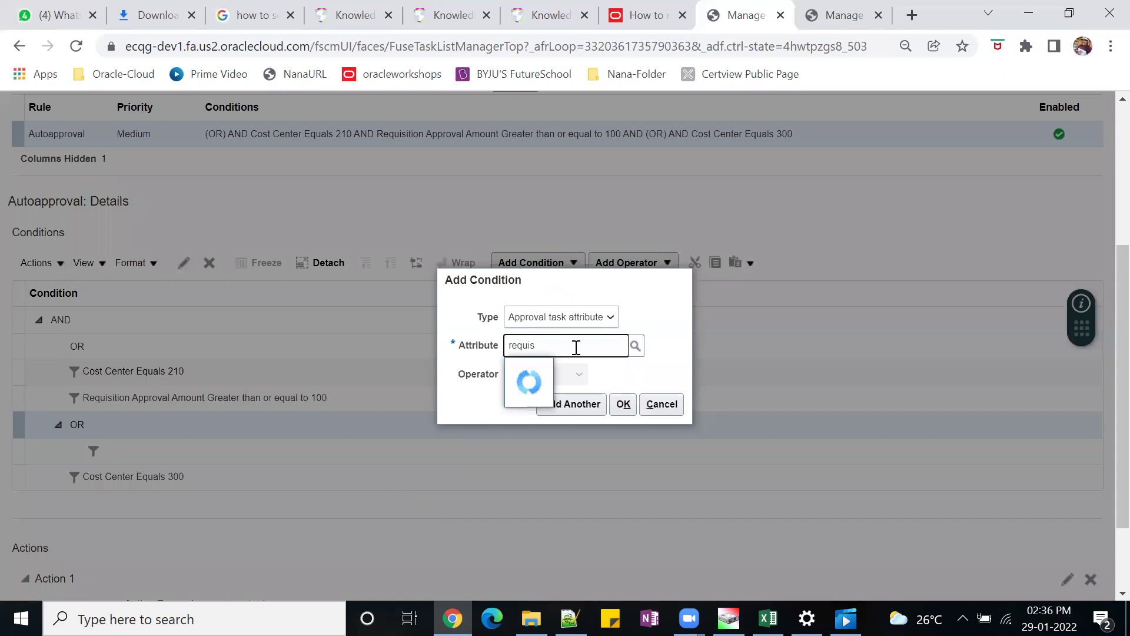
left_click(641, 376)
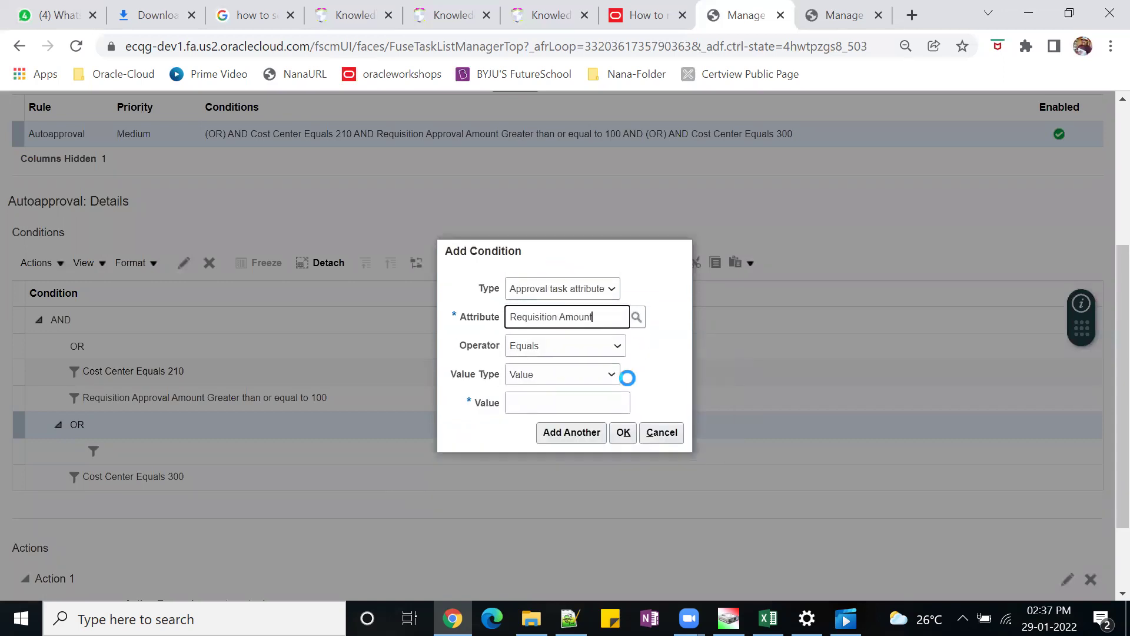
left_click(617, 347)
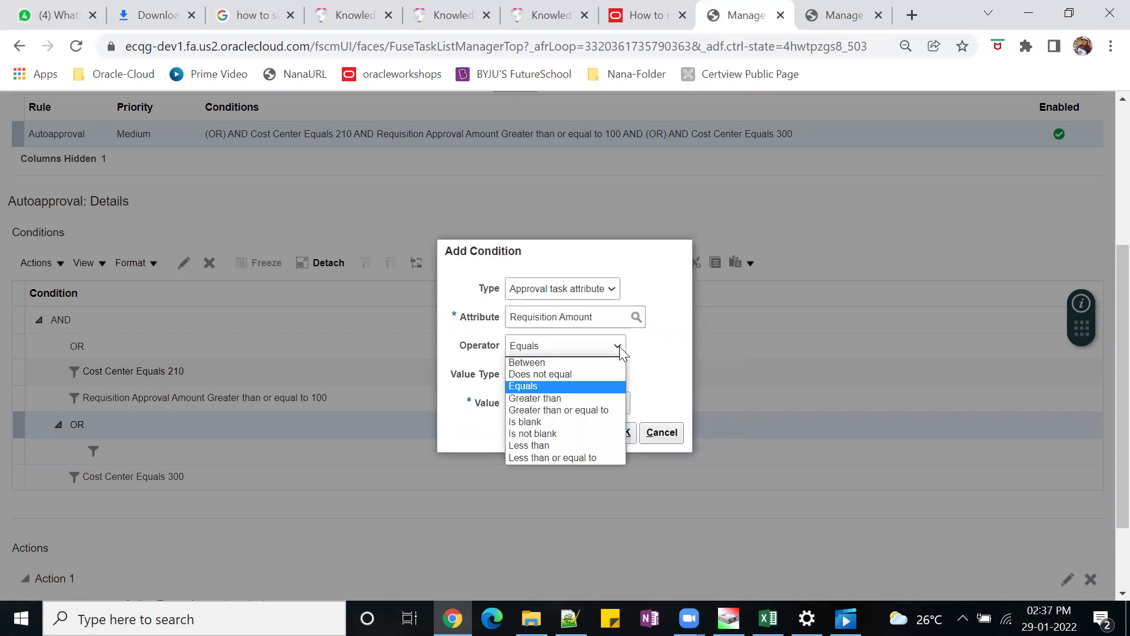
left_click(591, 410)
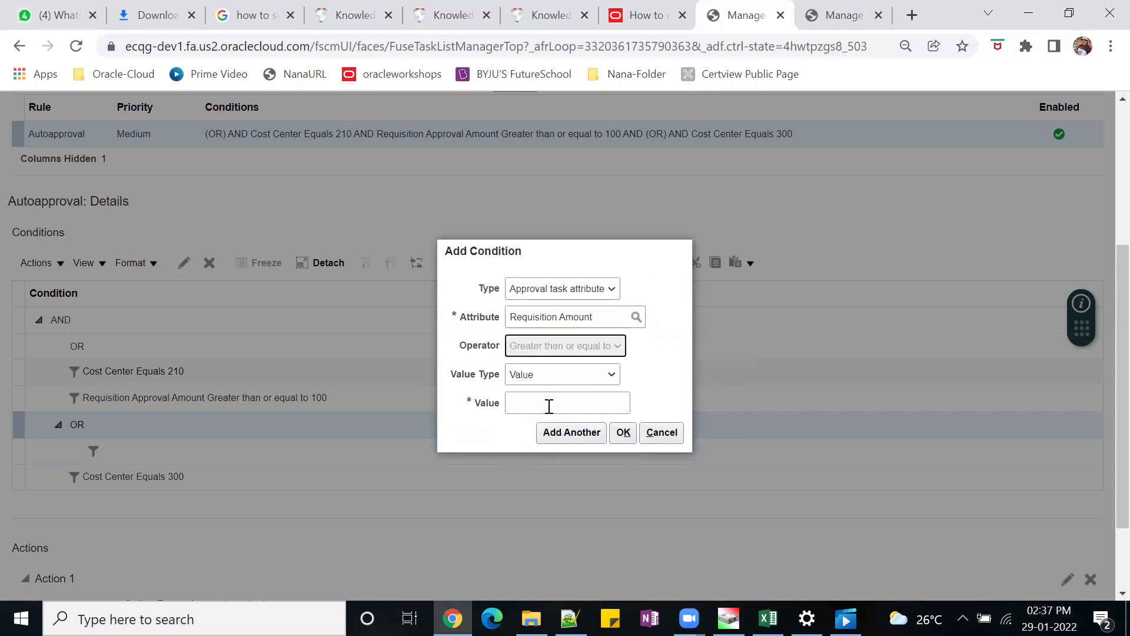
left_click(550, 402)
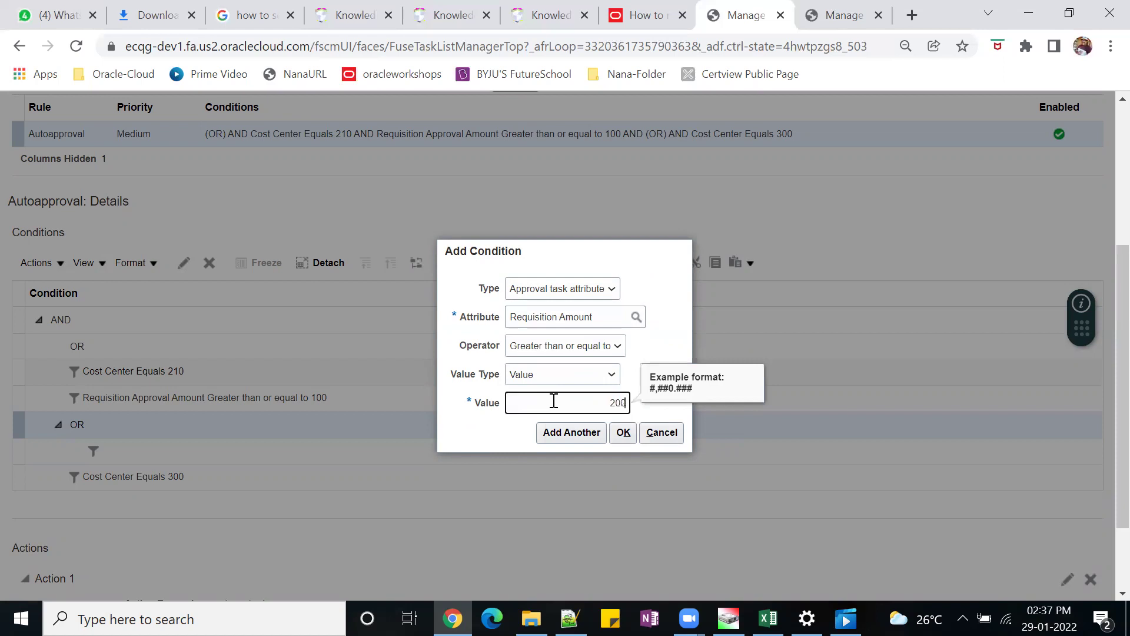
left_click(623, 433)
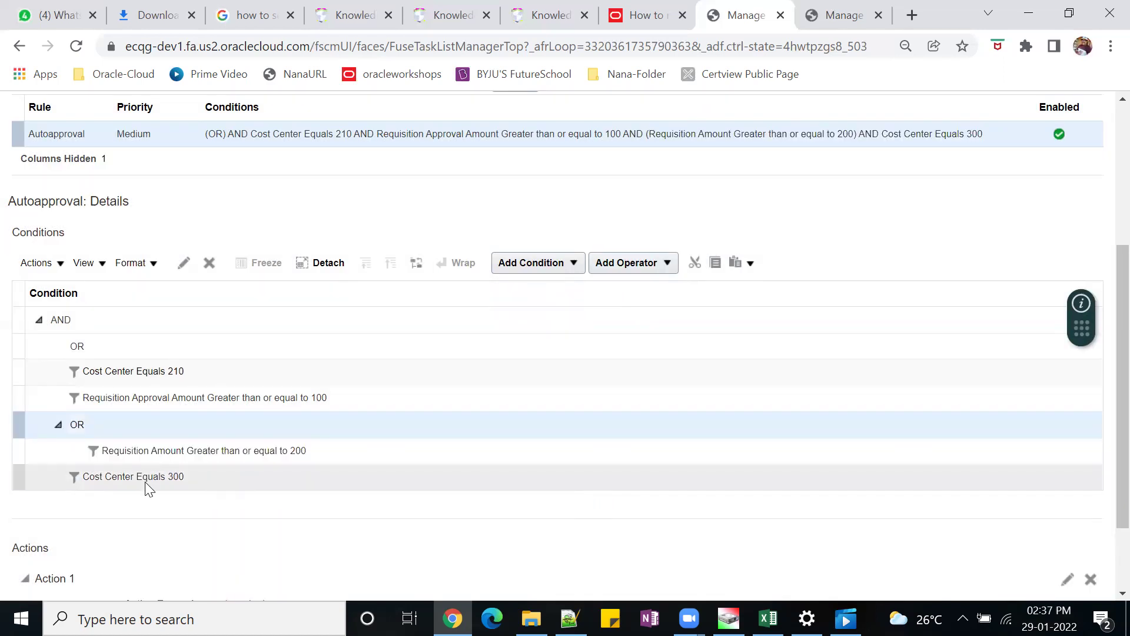
Step: Move the Cost Center Equals 300 condition into the second OR operator as its child by cutting and pasting it
left_click(145, 480)
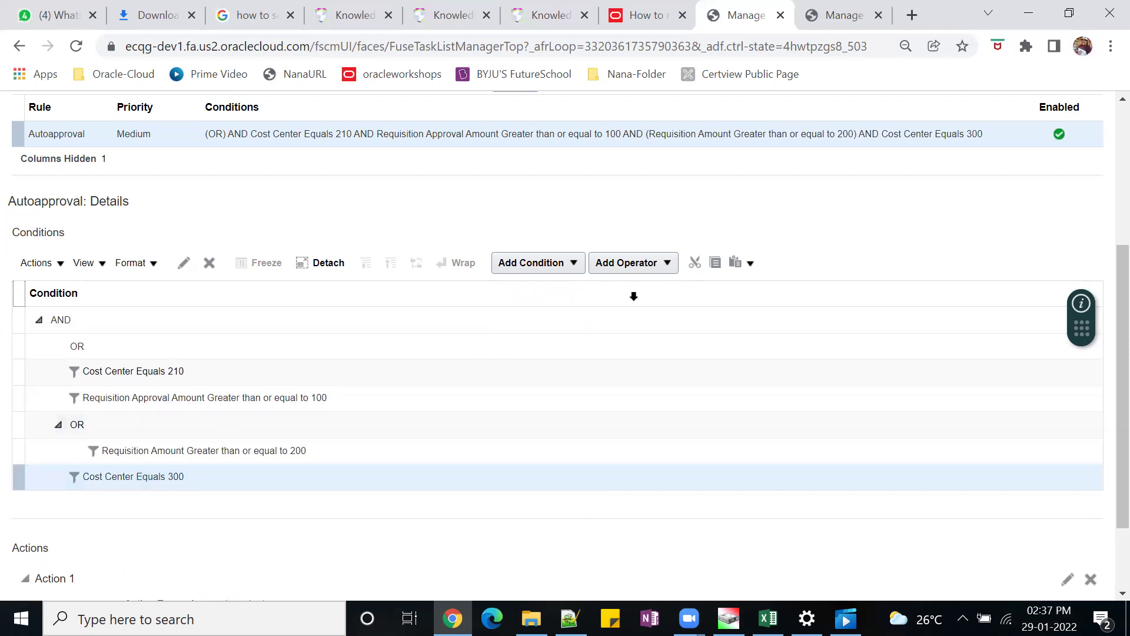
left_click(695, 267)
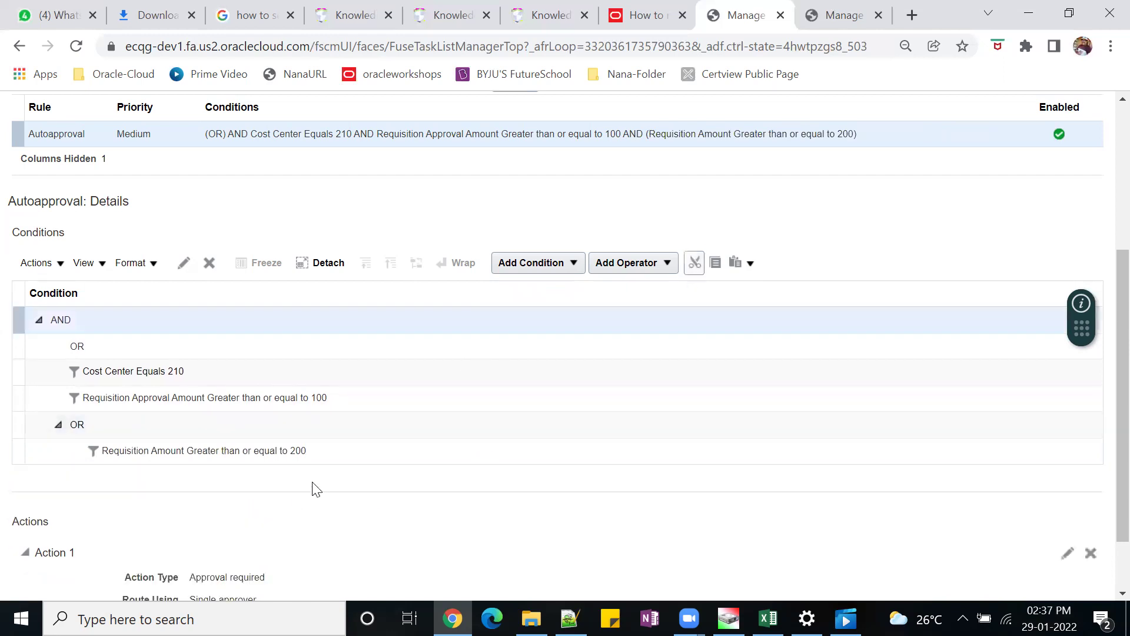
left_click(156, 423)
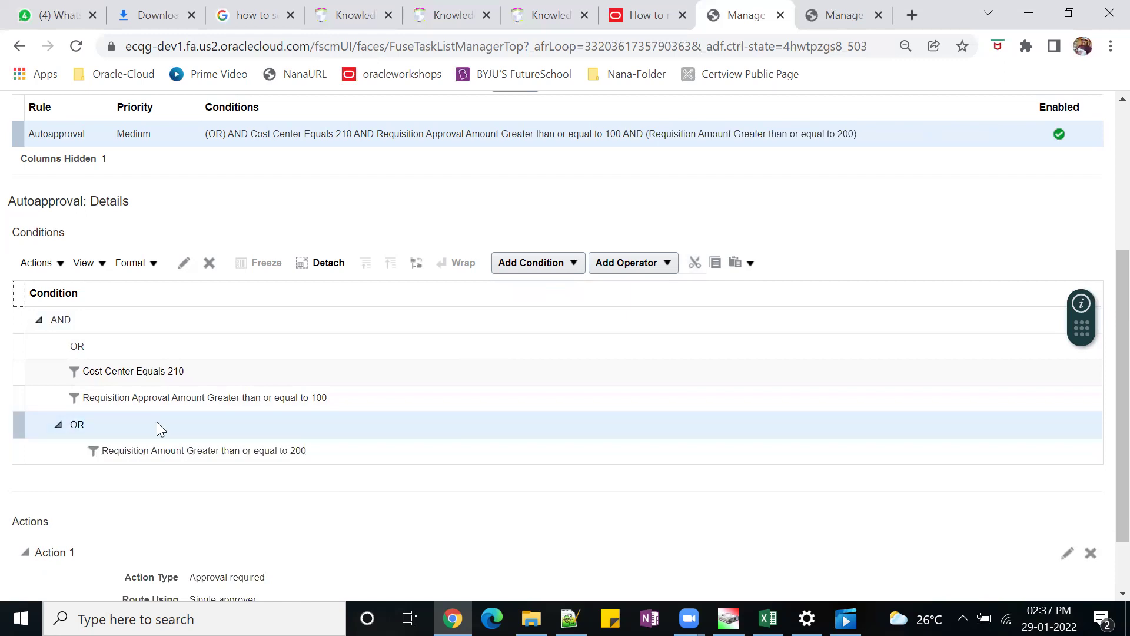
left_click(751, 264)
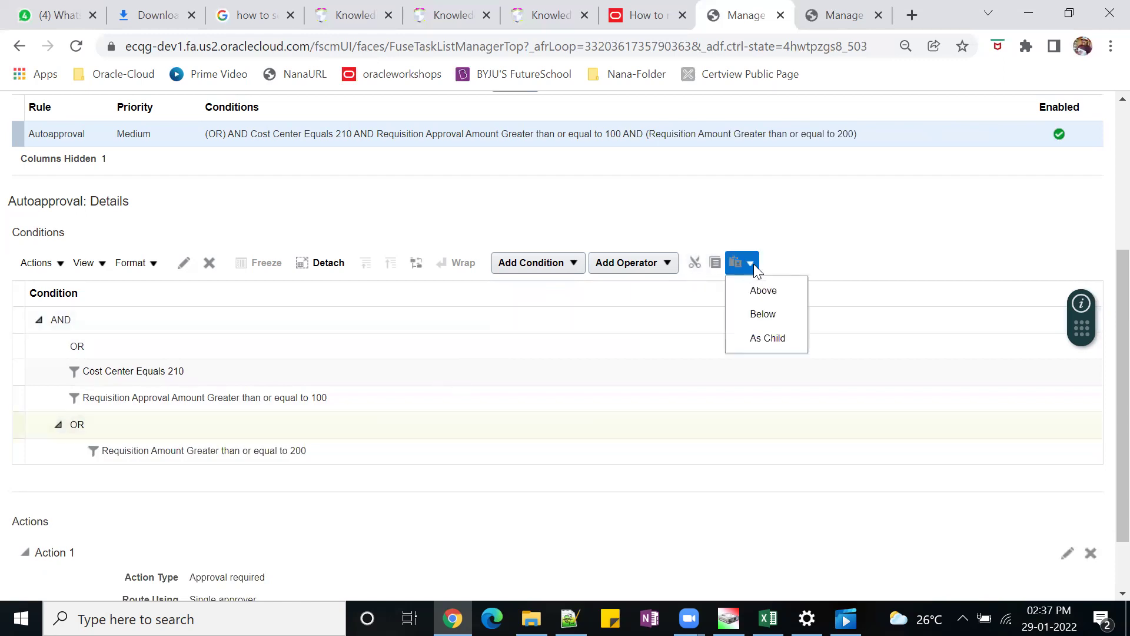
left_click(783, 341)
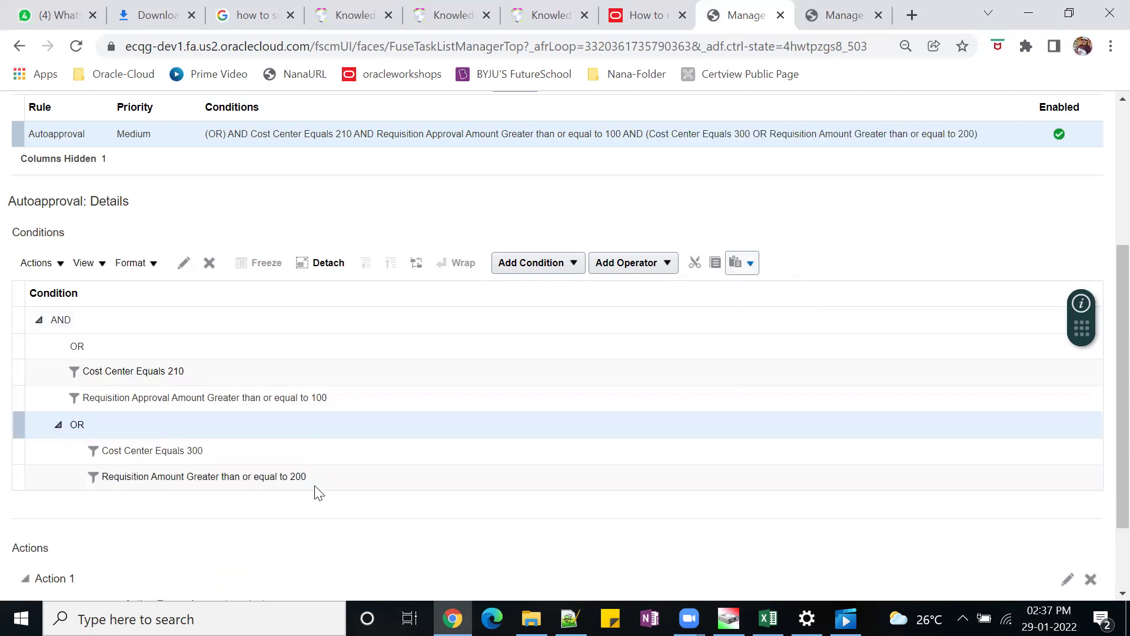
Step: Collapse the second OR branch and cut the Cost Center Equals 210 condition from the AND level
left_click(56, 428)
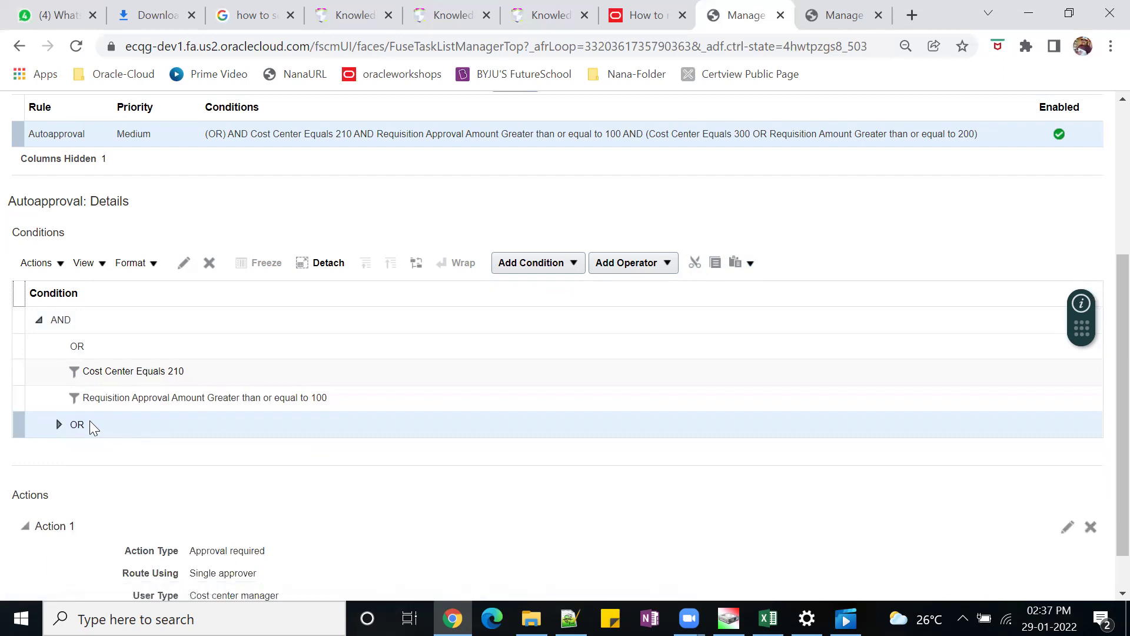
left_click(152, 370)
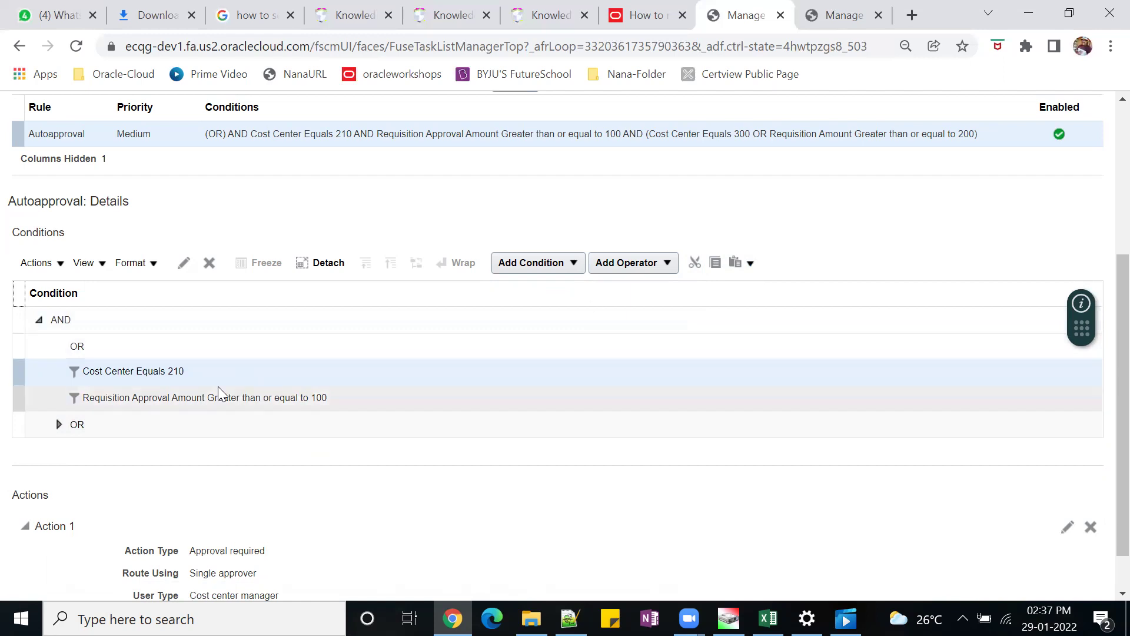
left_click(696, 263)
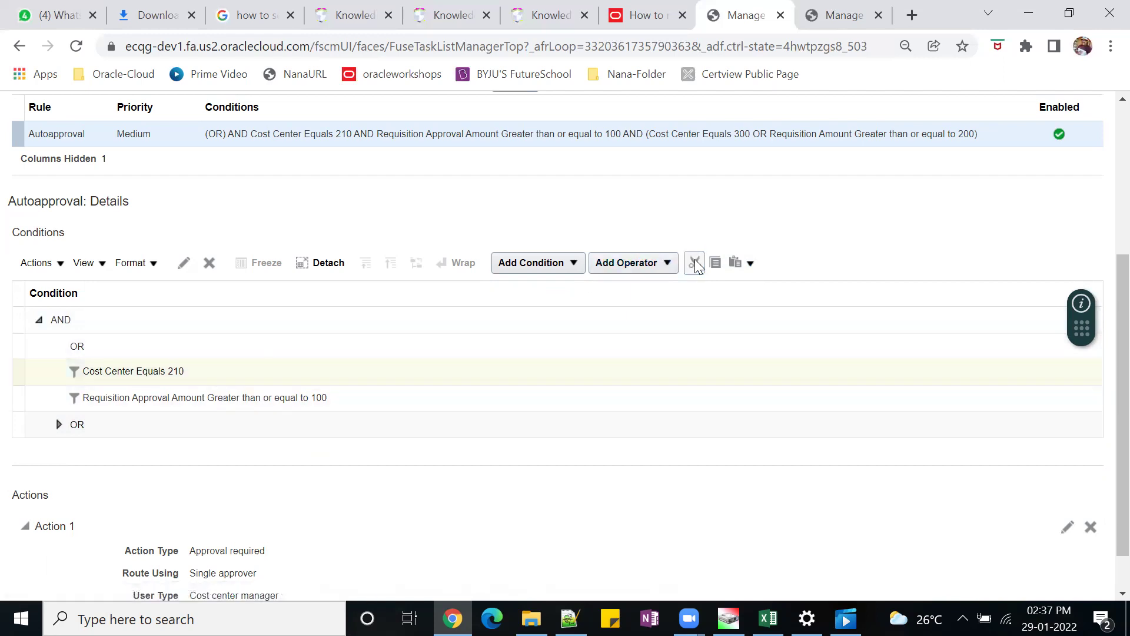
left_click(119, 348)
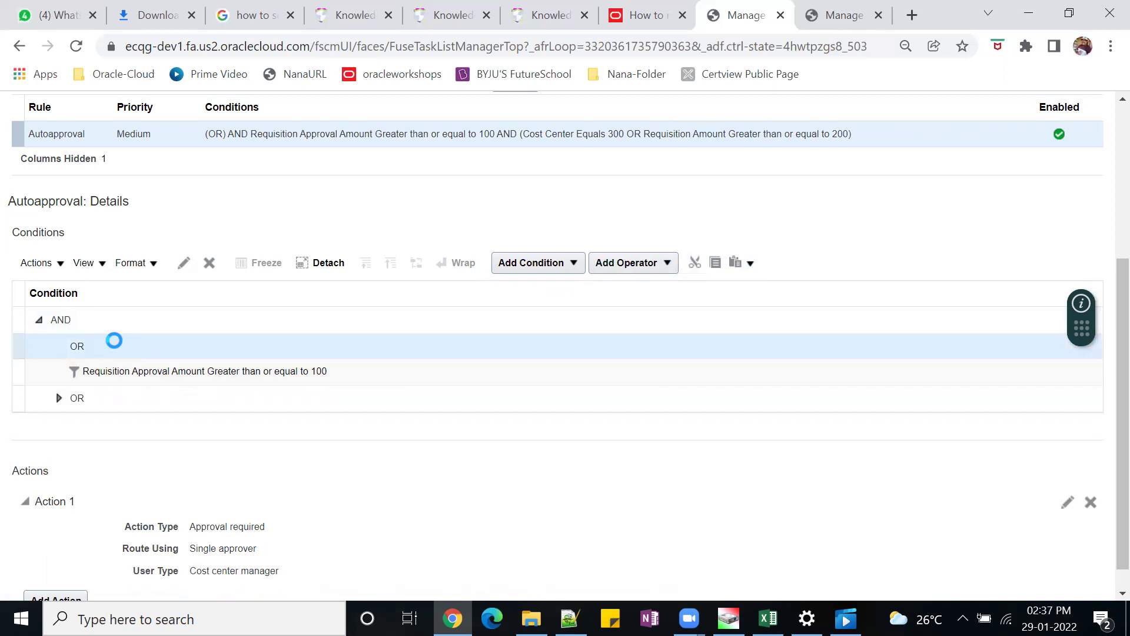
left_click(668, 265)
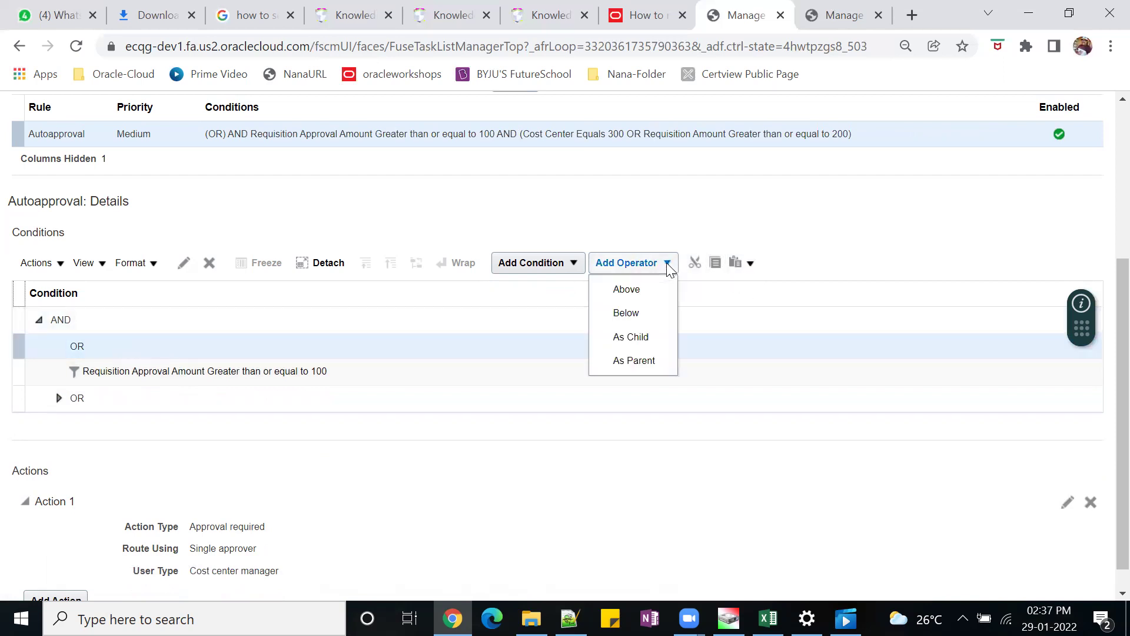
left_click(645, 341)
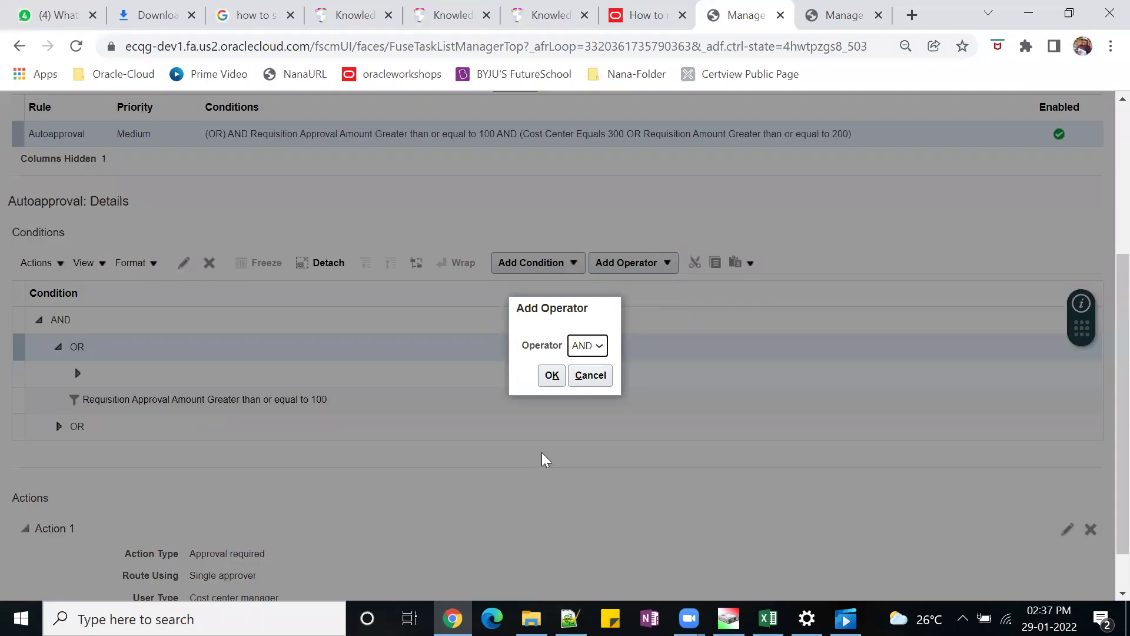
left_click(591, 375)
left_click(149, 371)
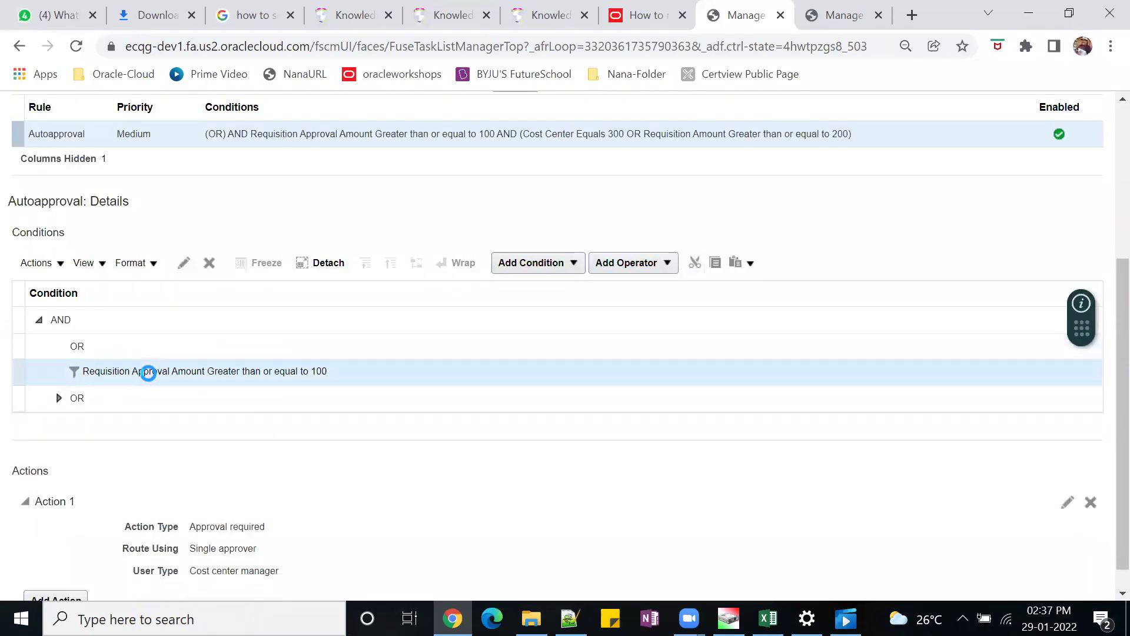
Step: Add a Cost Center Equals 200 condition as a child of the first OR operator
left_click(128, 346)
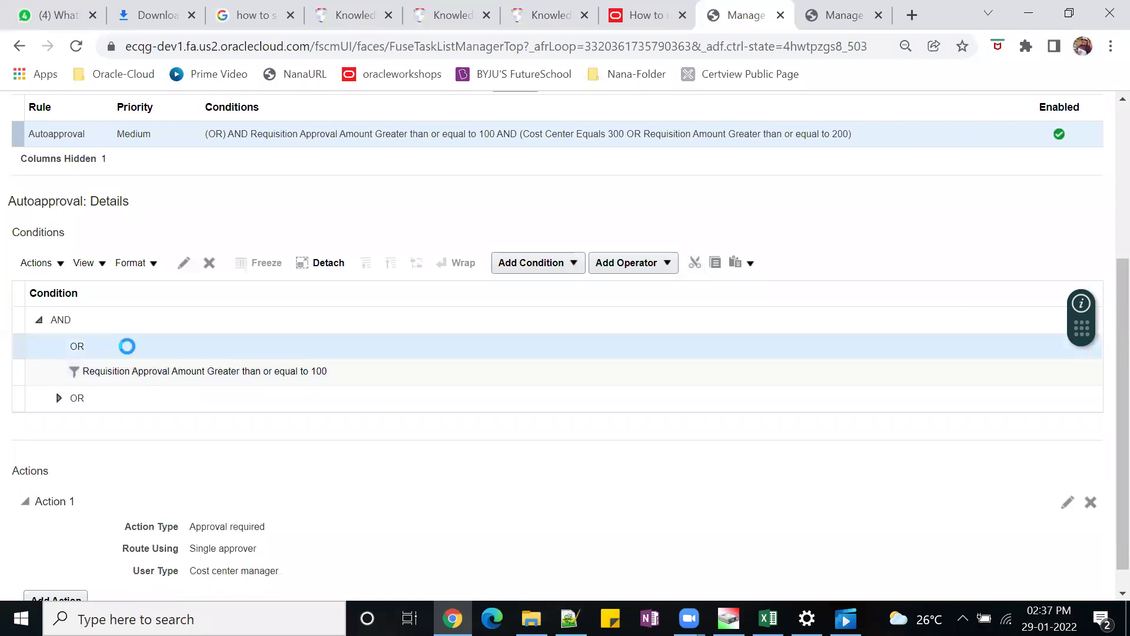
left_click(574, 263)
left_click(547, 339)
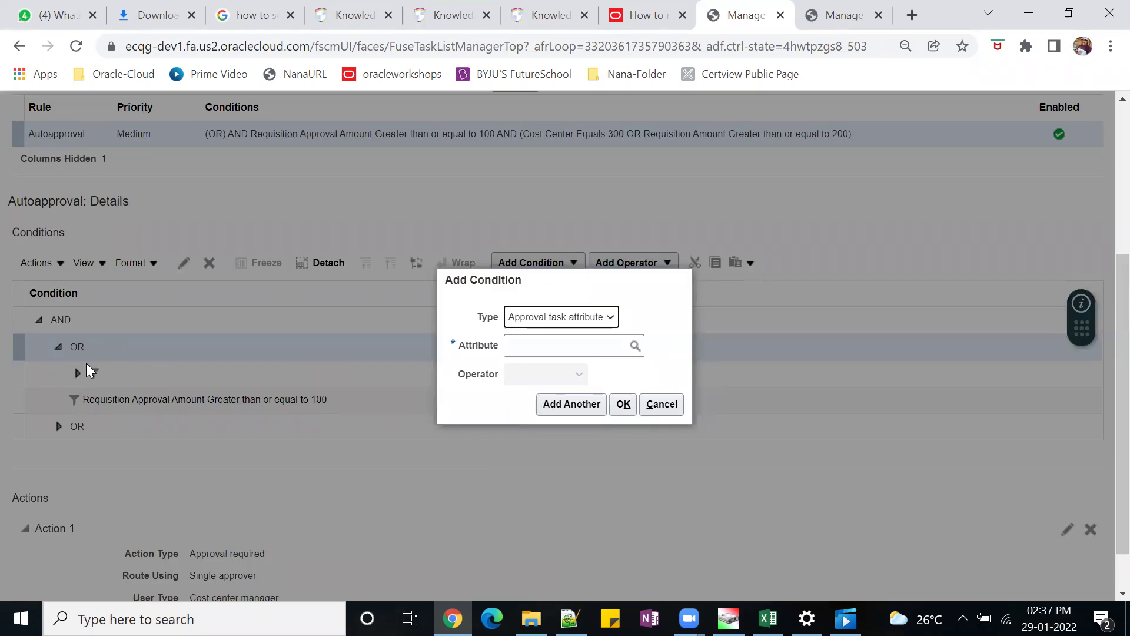
left_click(556, 346)
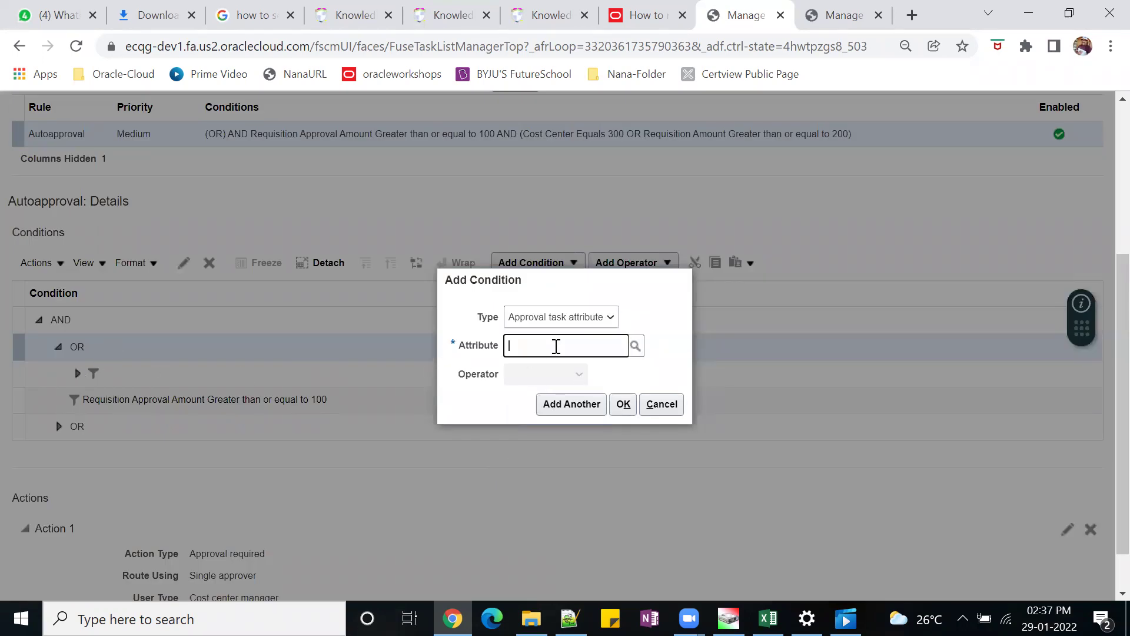
type("cost center")
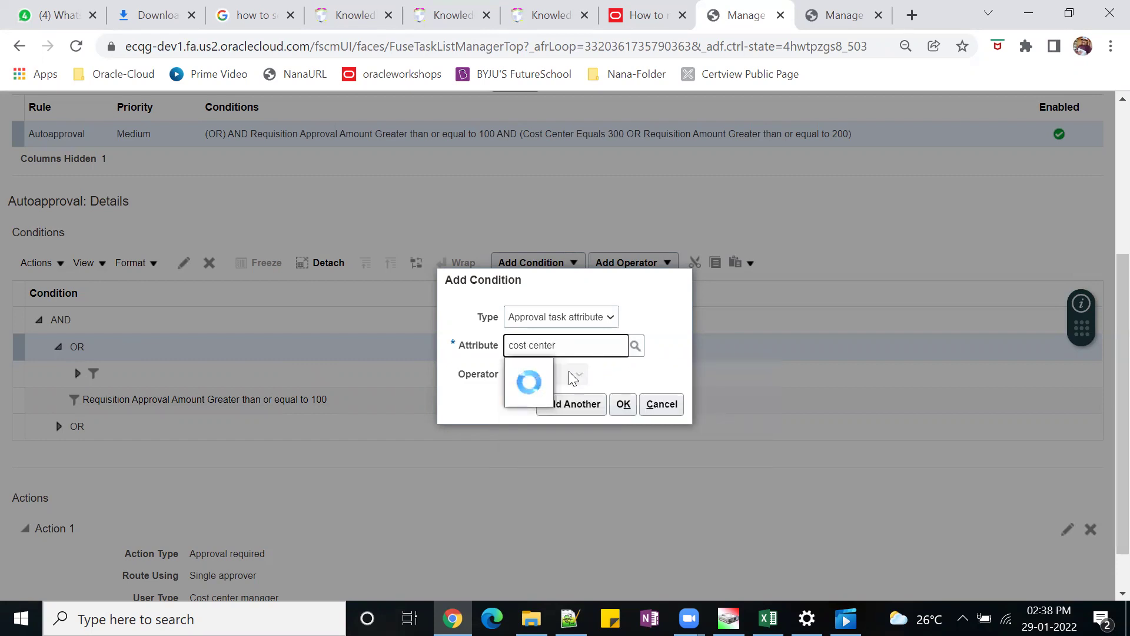
left_click(585, 371)
left_click(568, 403)
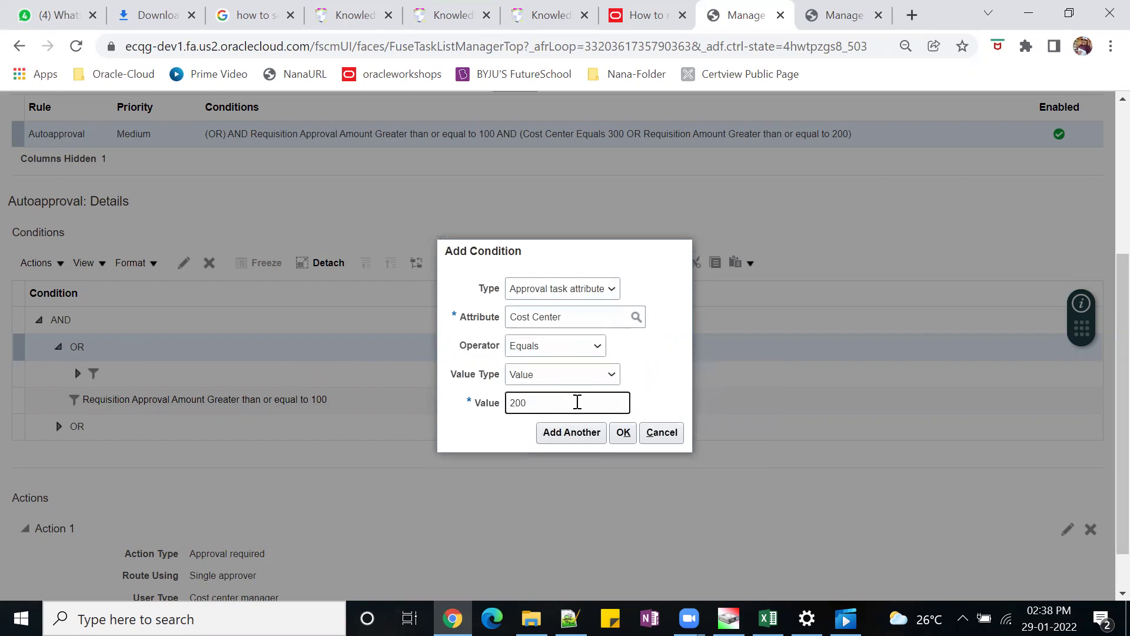
left_click(623, 432)
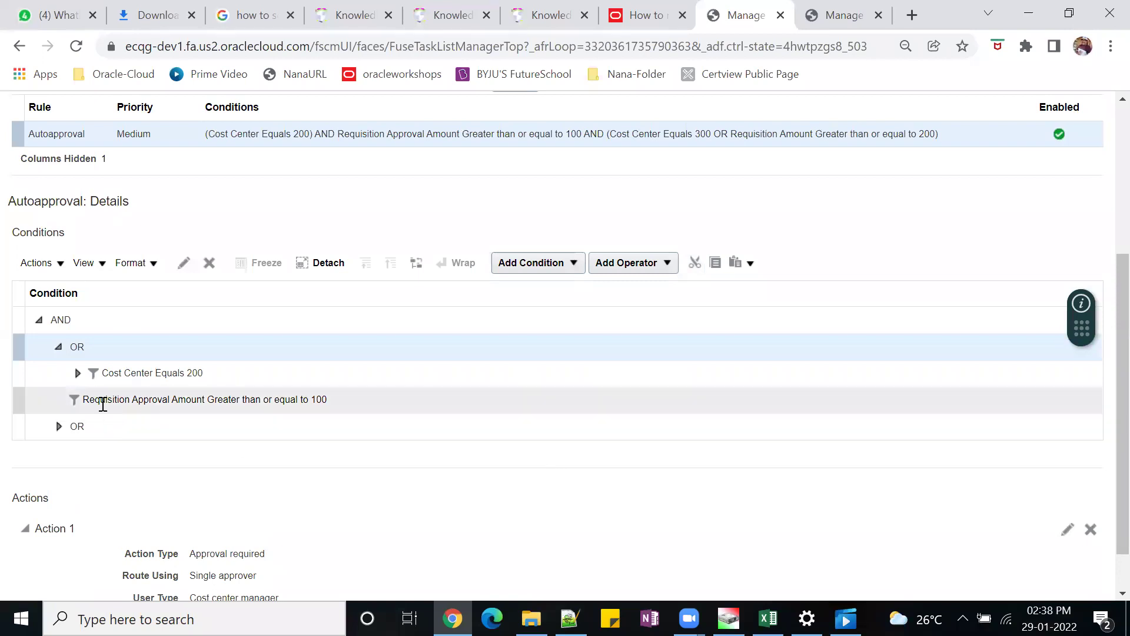
Step: Set the value of the Cost Center condition under the first OR operator to 210
left_click(221, 374)
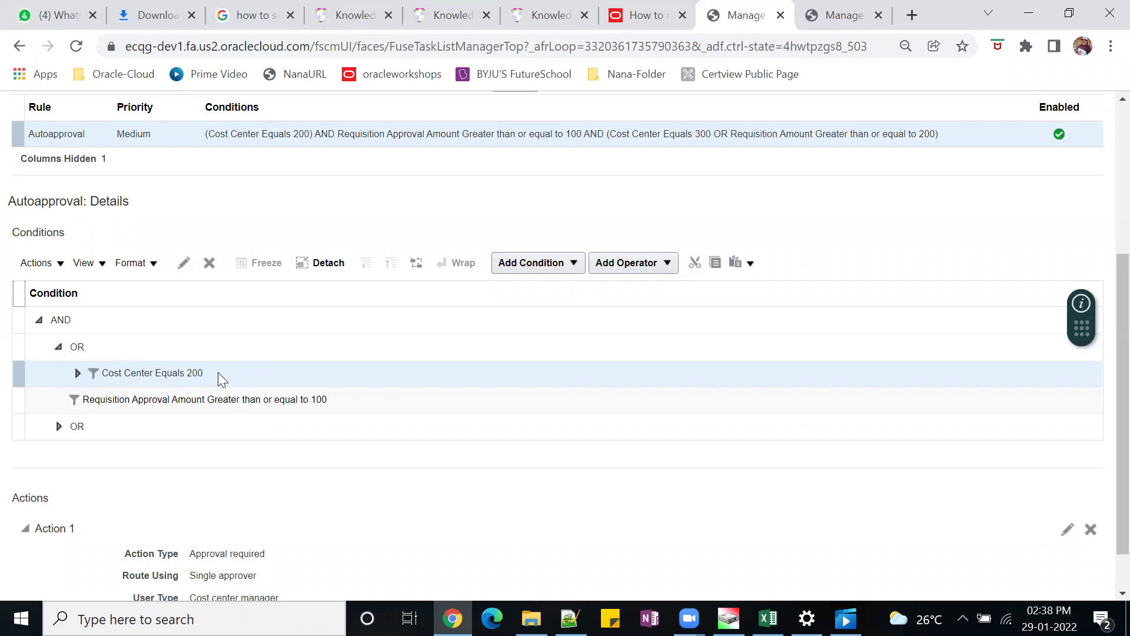
left_click(184, 263)
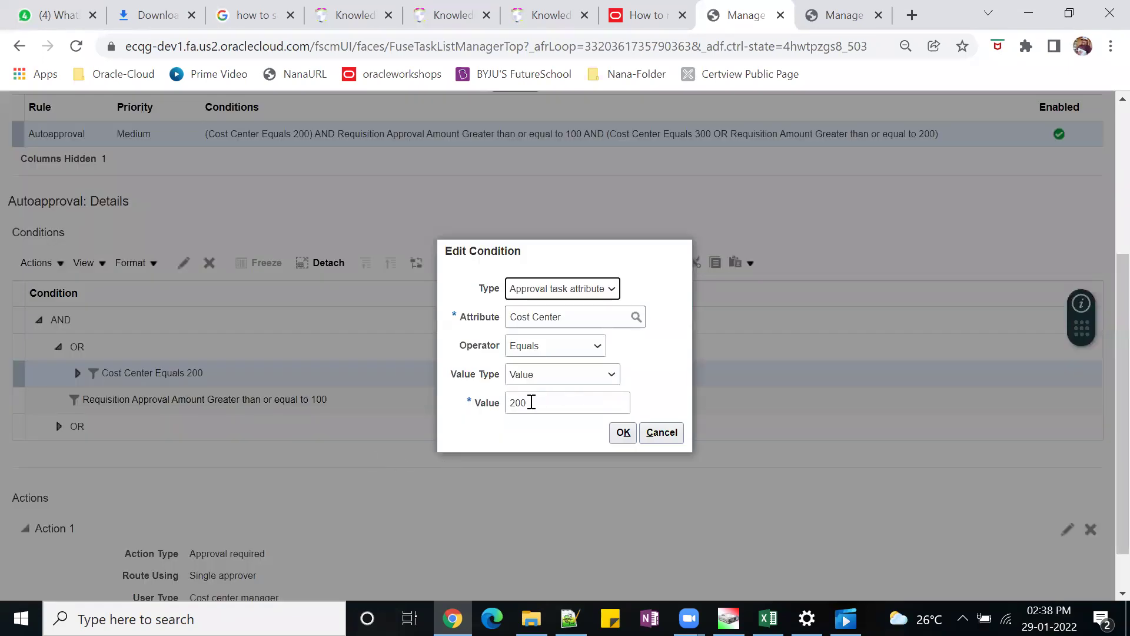
double_click(532, 402)
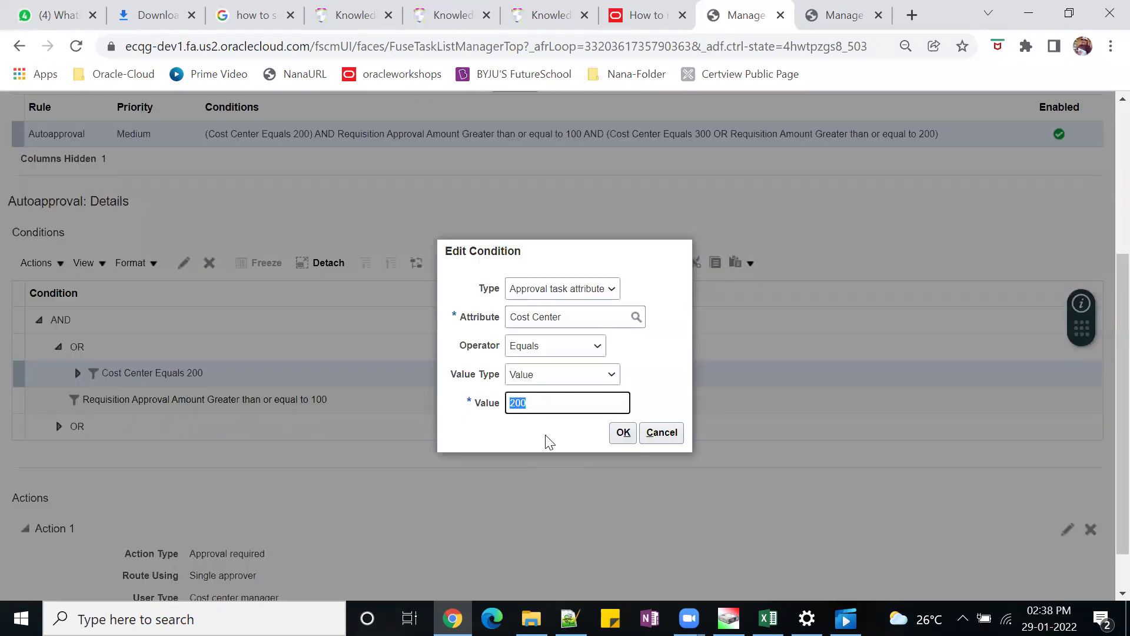
type("21")
left_click(624, 432)
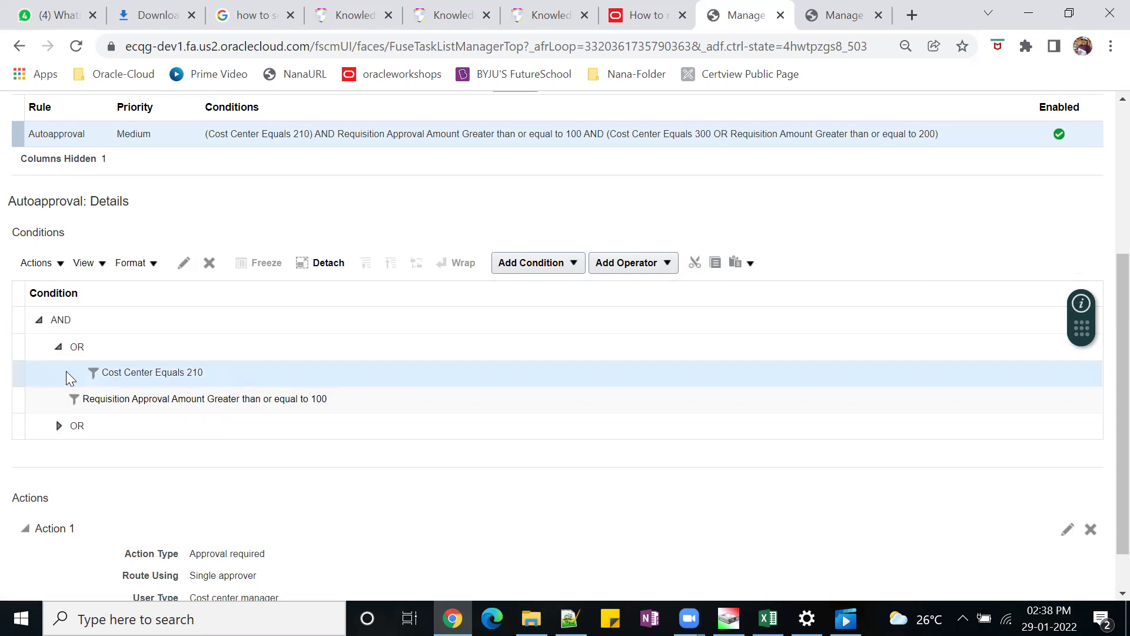
Step: Collapse the first OR branch and cut the Requisition Approval Amount Greater than or equal to 100 condition
left_click(59, 351)
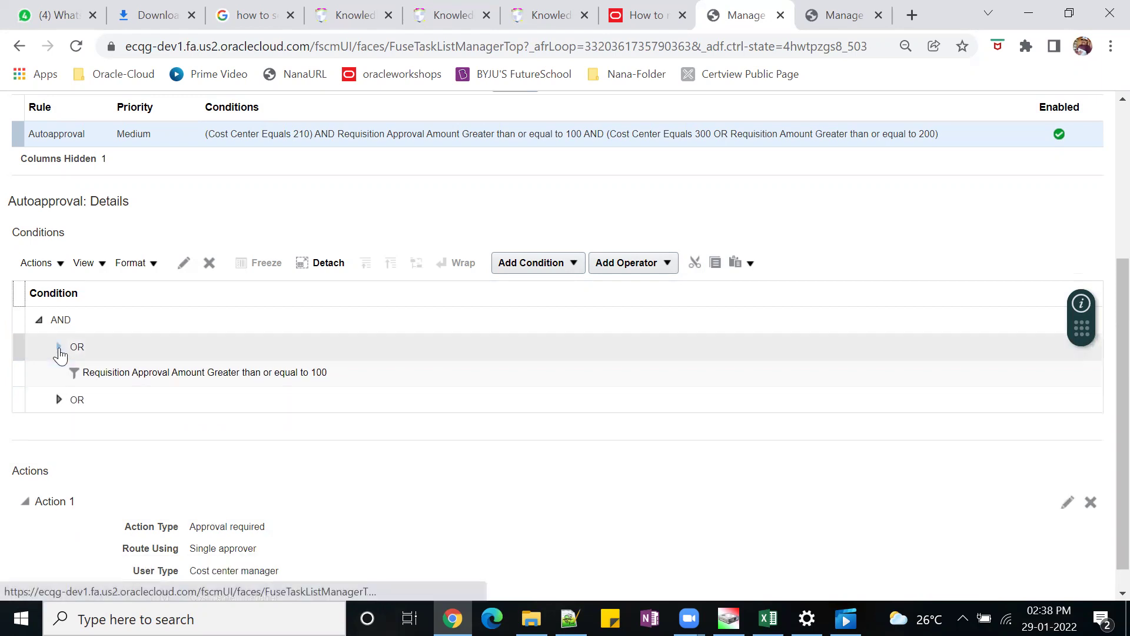
left_click(231, 372)
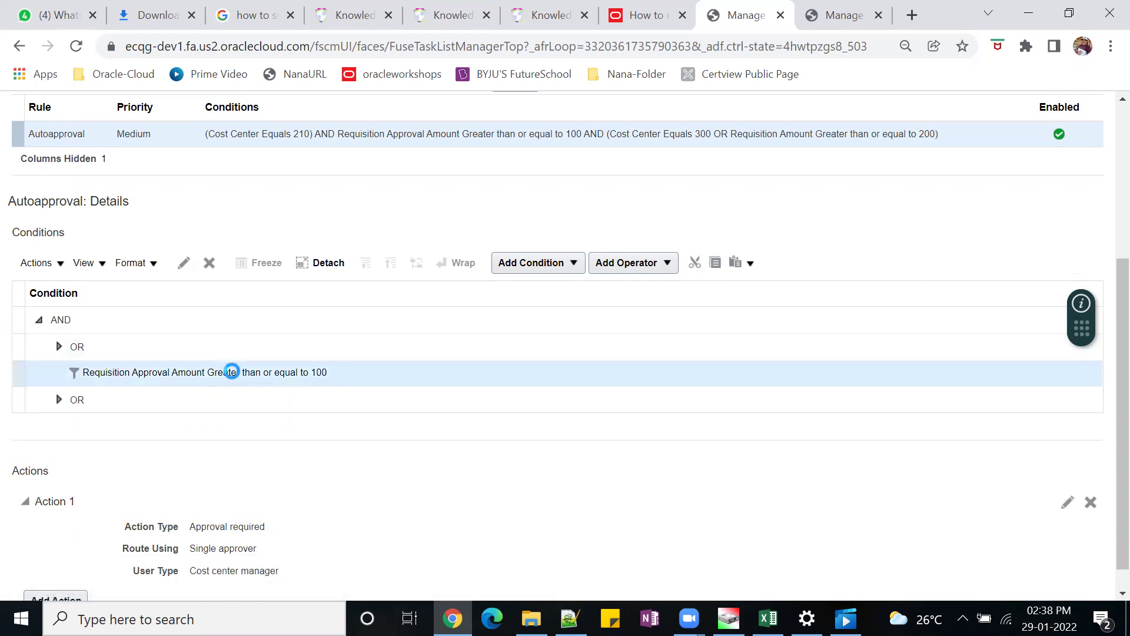
left_click(695, 263)
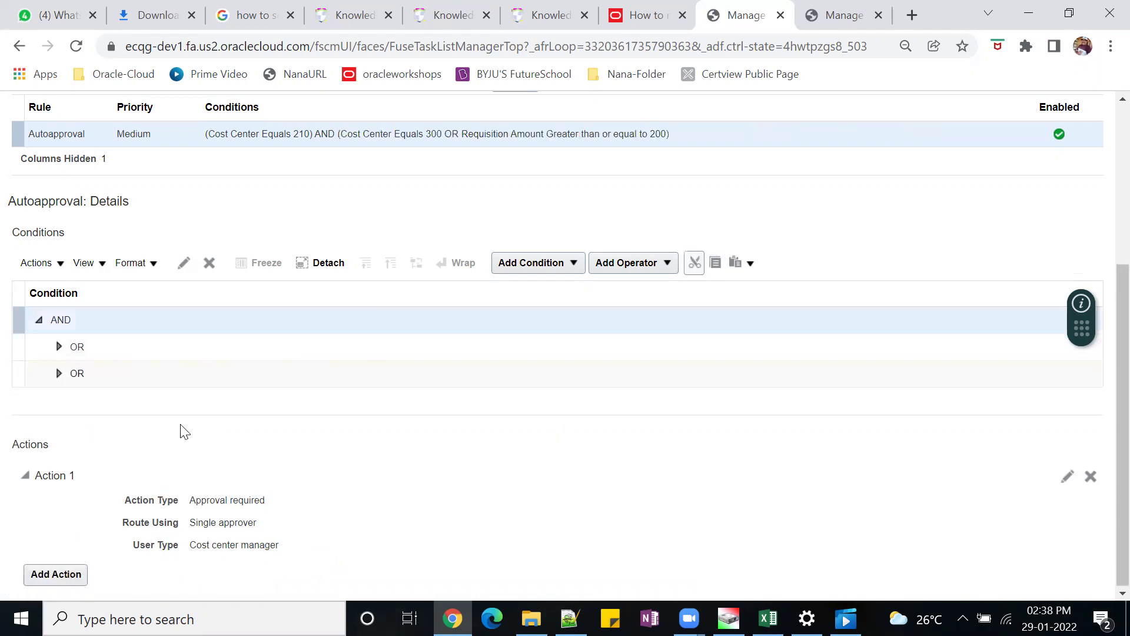
left_click(110, 348)
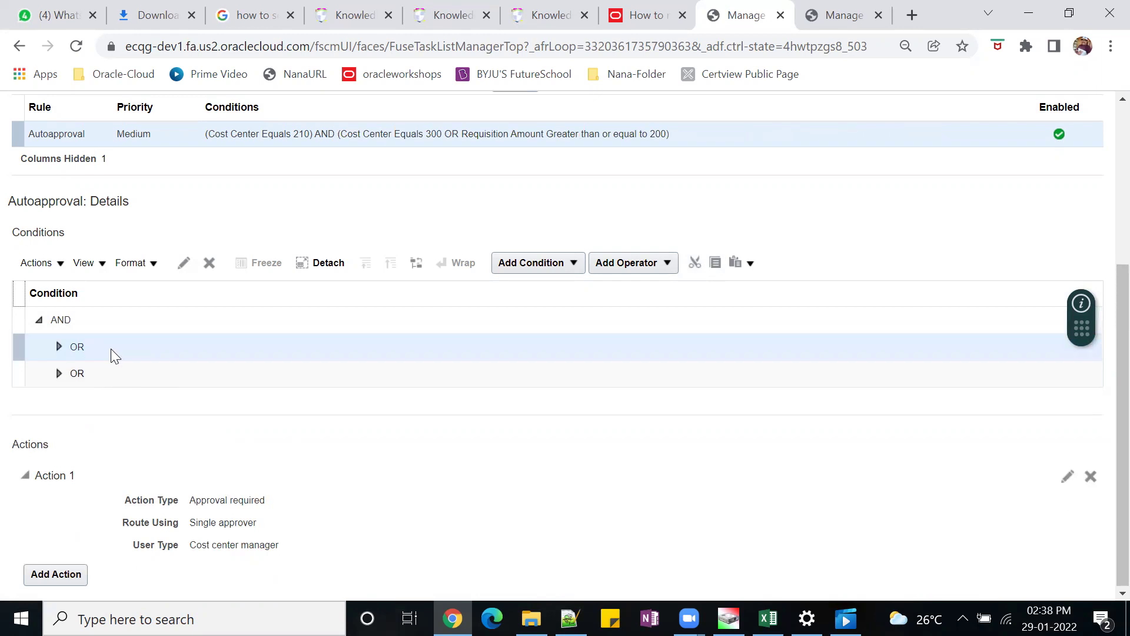
left_click(574, 264)
left_click(540, 333)
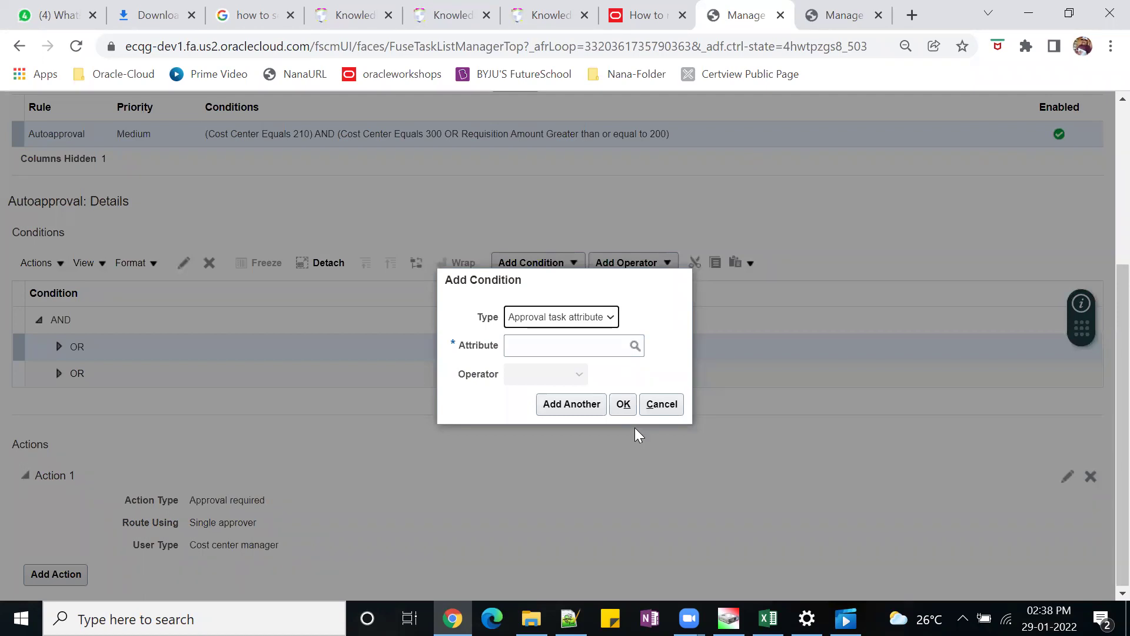
left_click(664, 405)
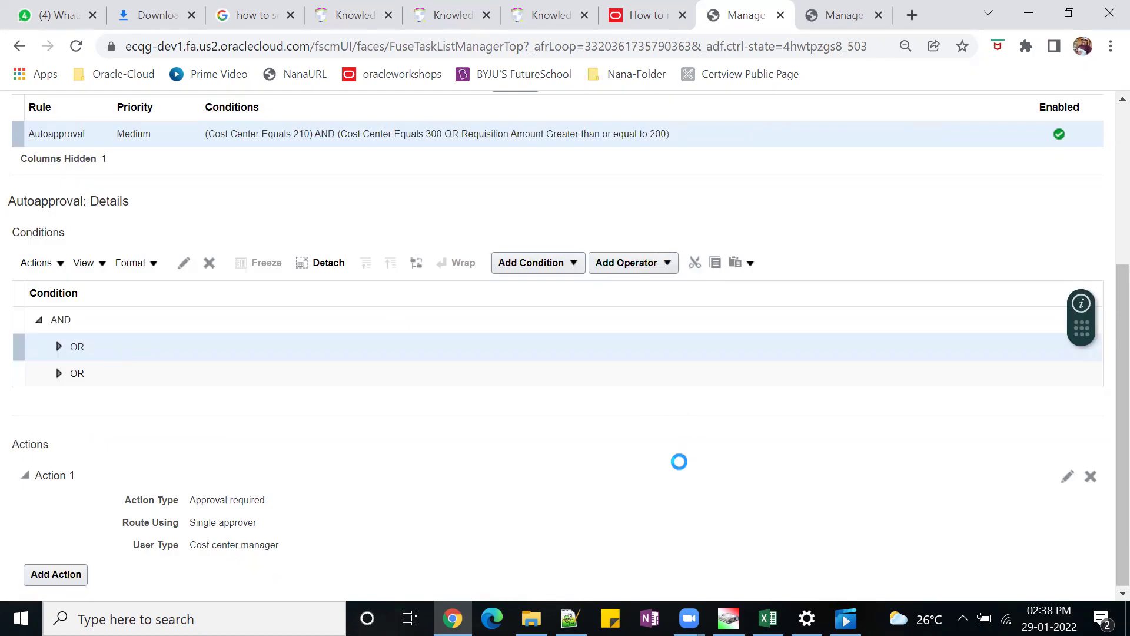
Step: Start a new condition below Cost Center Equals 210 in the first OR branch, using the Requisition Amount attribute
left_click(61, 347)
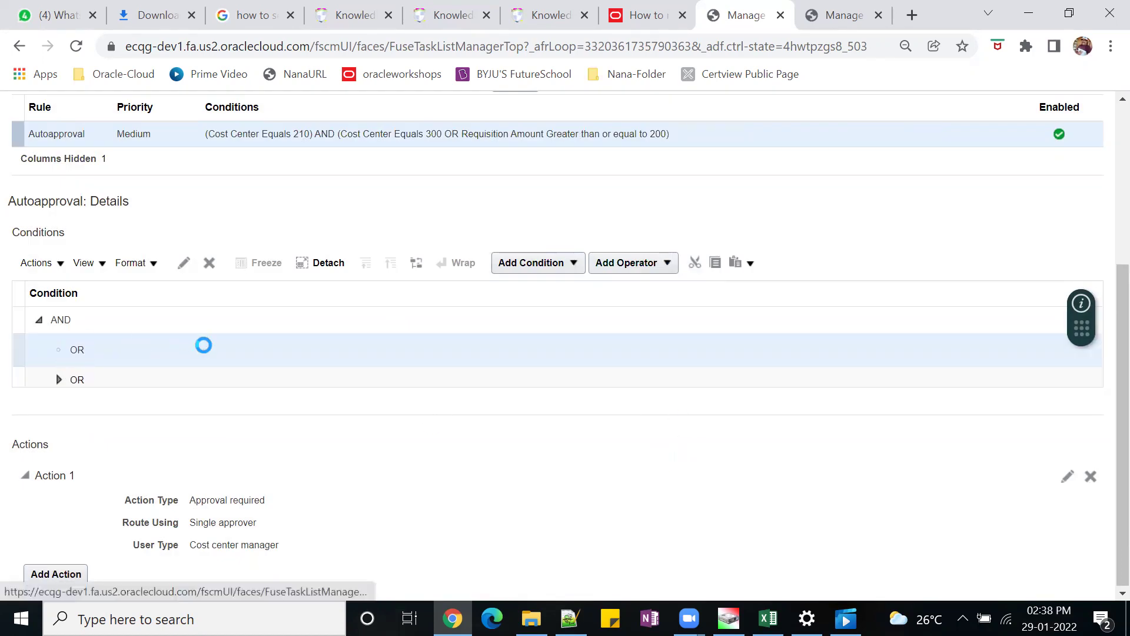
left_click(259, 372)
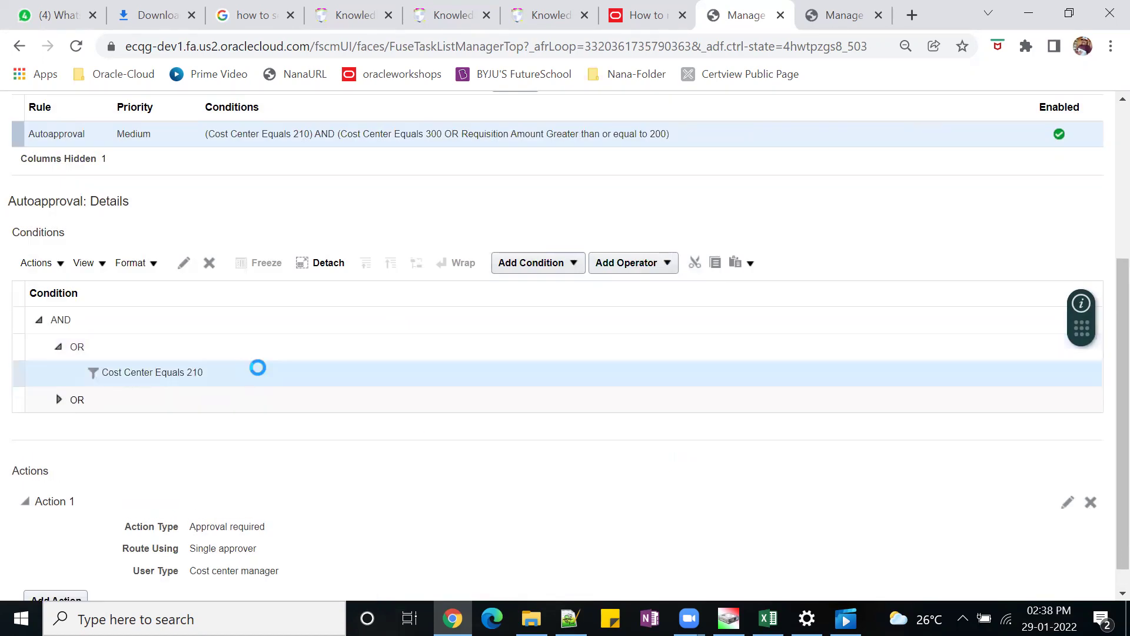
left_click(573, 267)
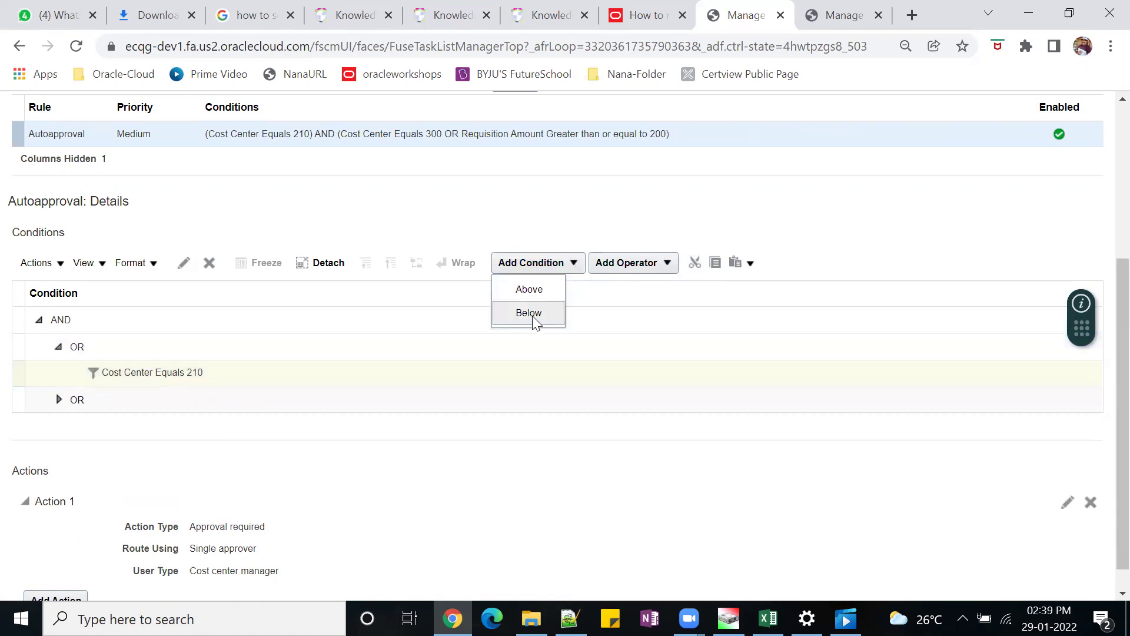
left_click(535, 317)
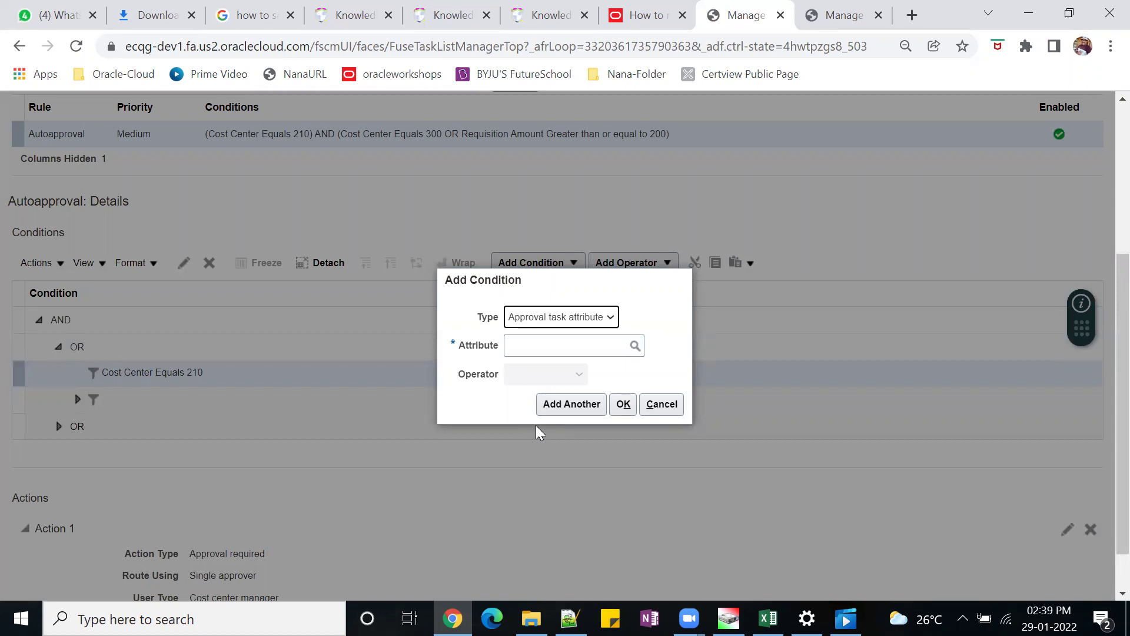
left_click(547, 352)
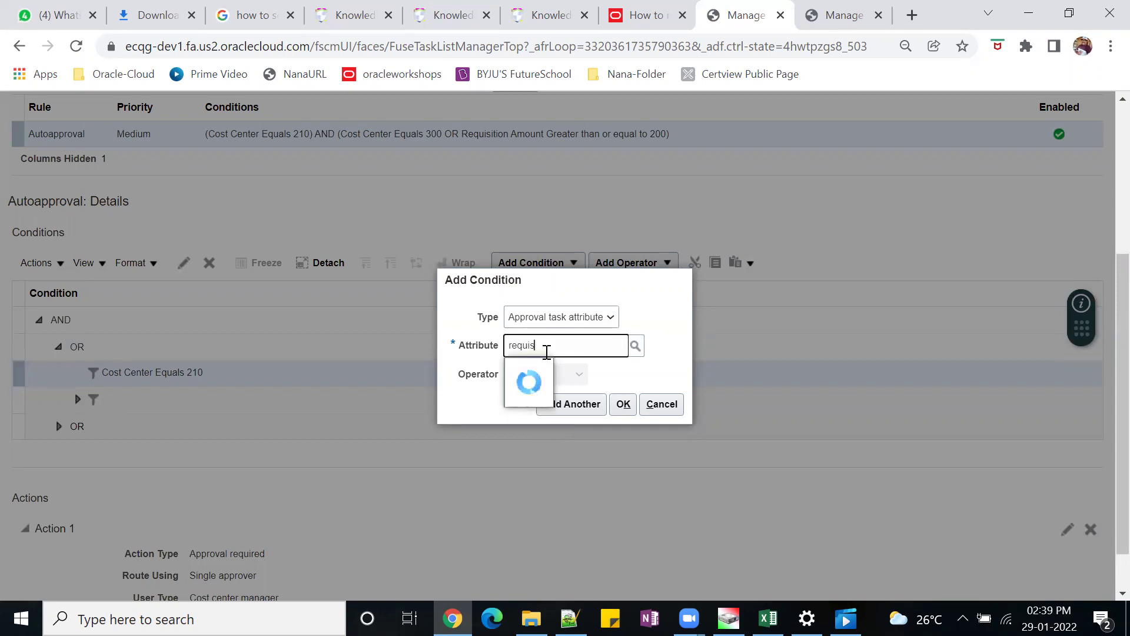
type("requis")
left_click(656, 373)
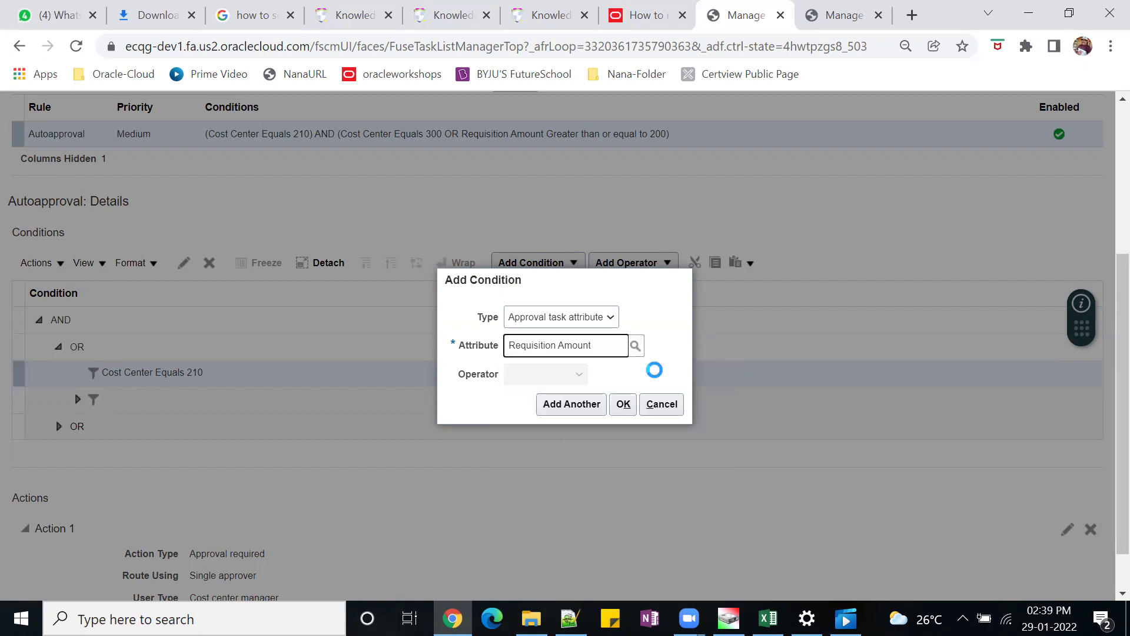
Step: Set the new Requisition Amount condition's operator to Greater than and its value to 100, and confirm it
left_click(573, 401)
type("100")
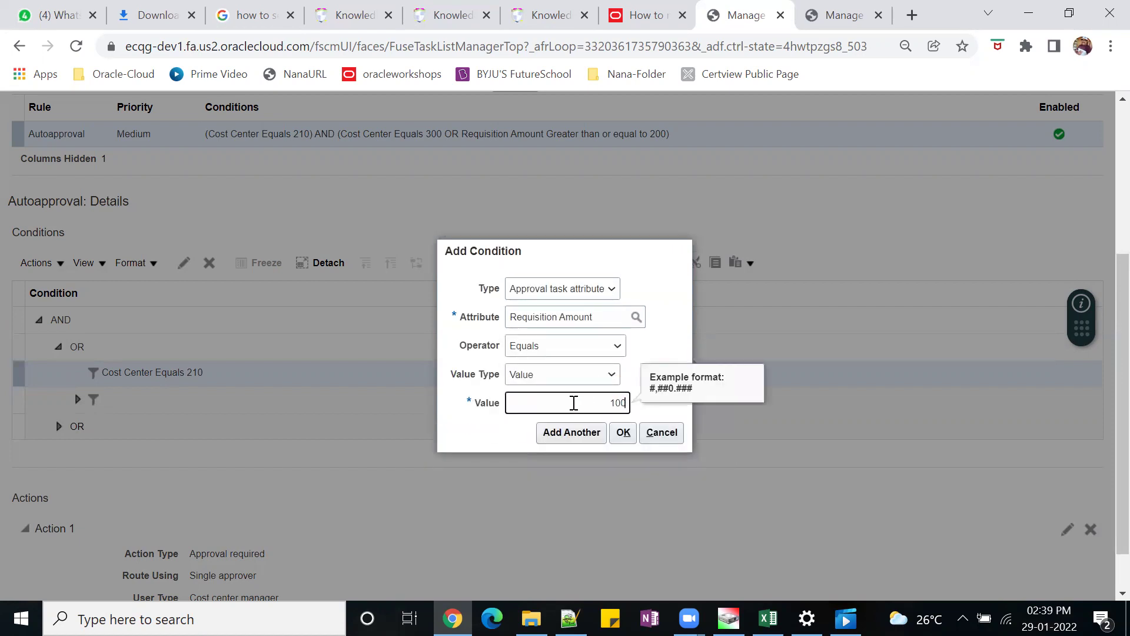
left_click(617, 345)
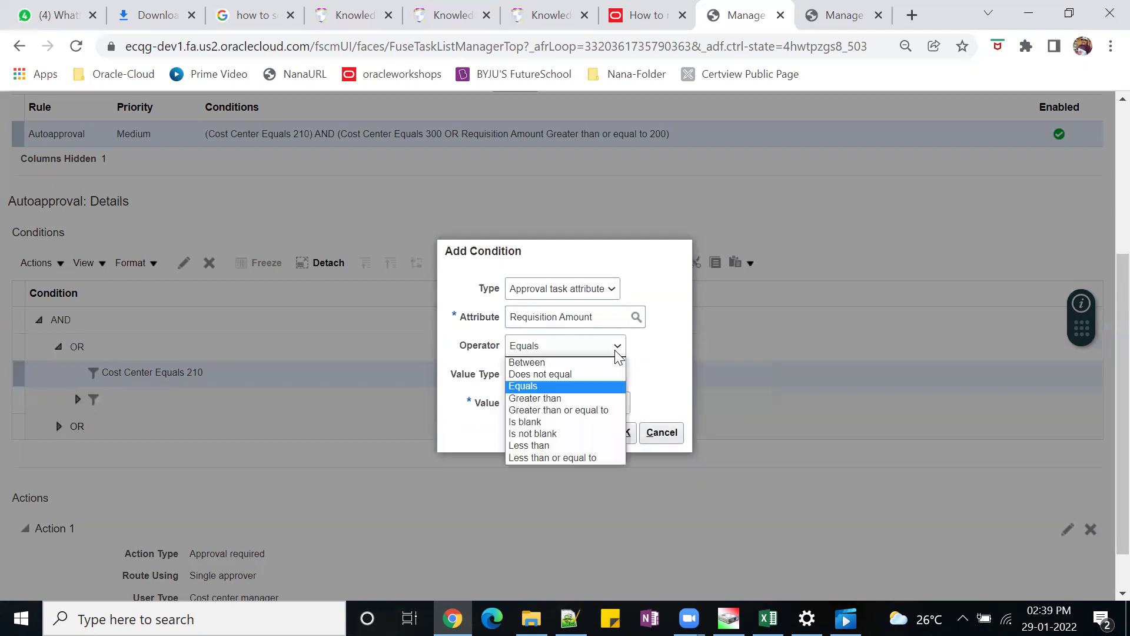
left_click(596, 399)
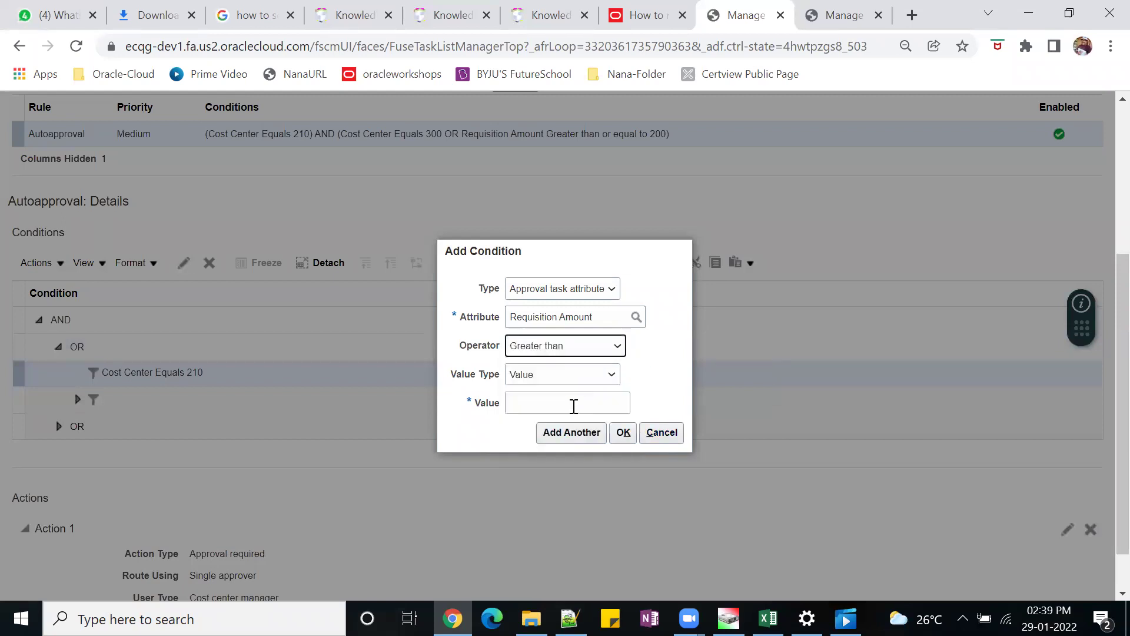
left_click(574, 405)
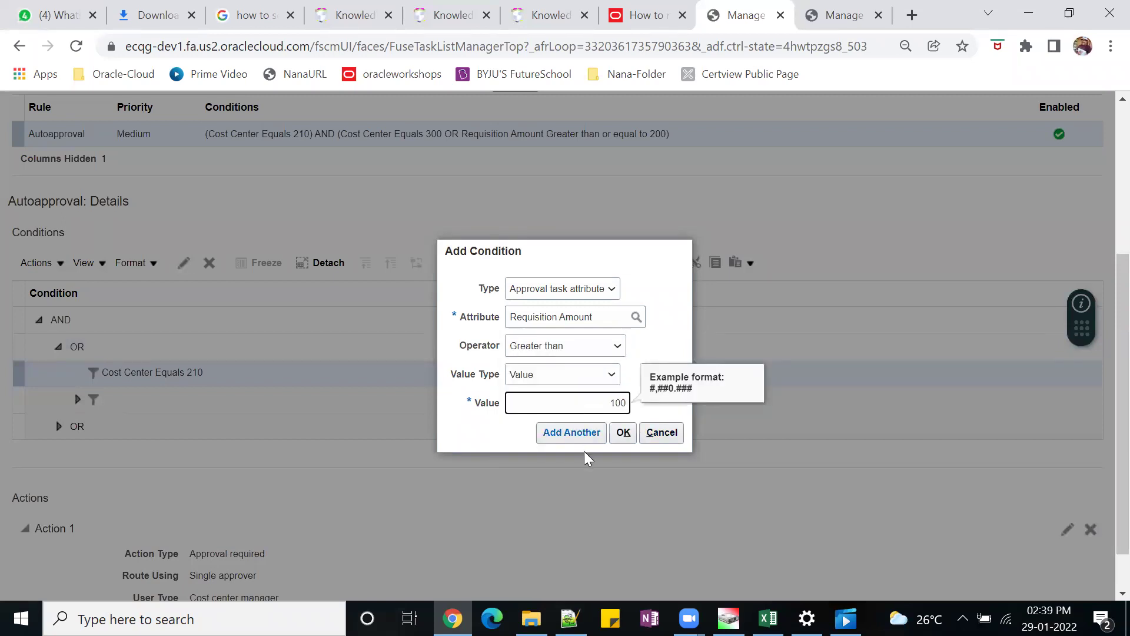
left_click(624, 432)
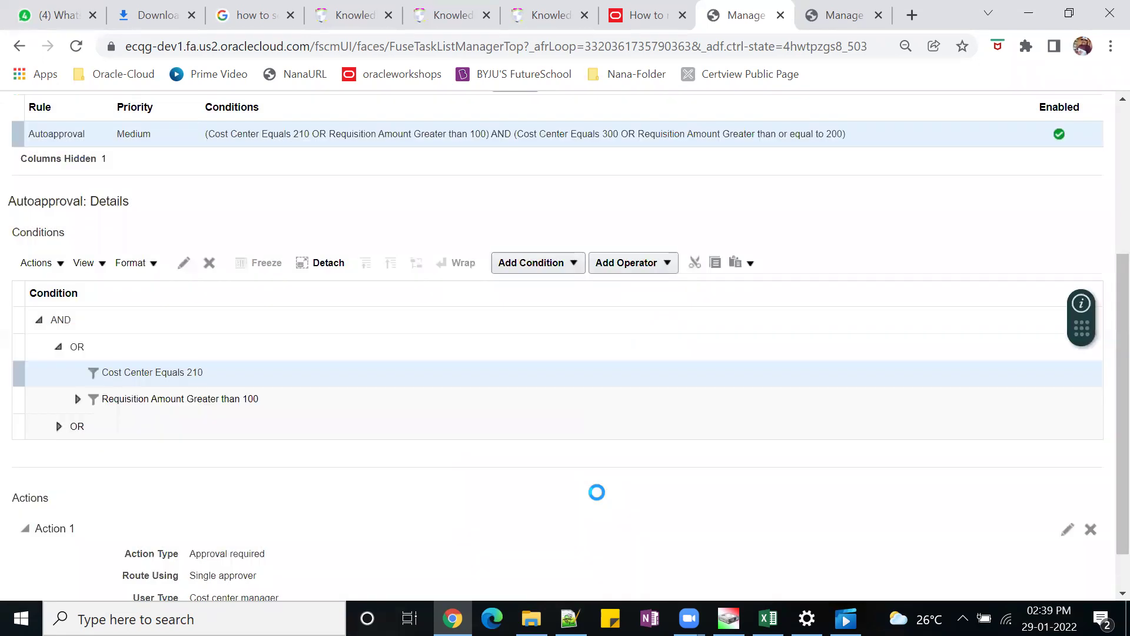
Step: Review the cost center and requisition amount conditions under both OR branches, leaving each branch collapsed
left_click(58, 347)
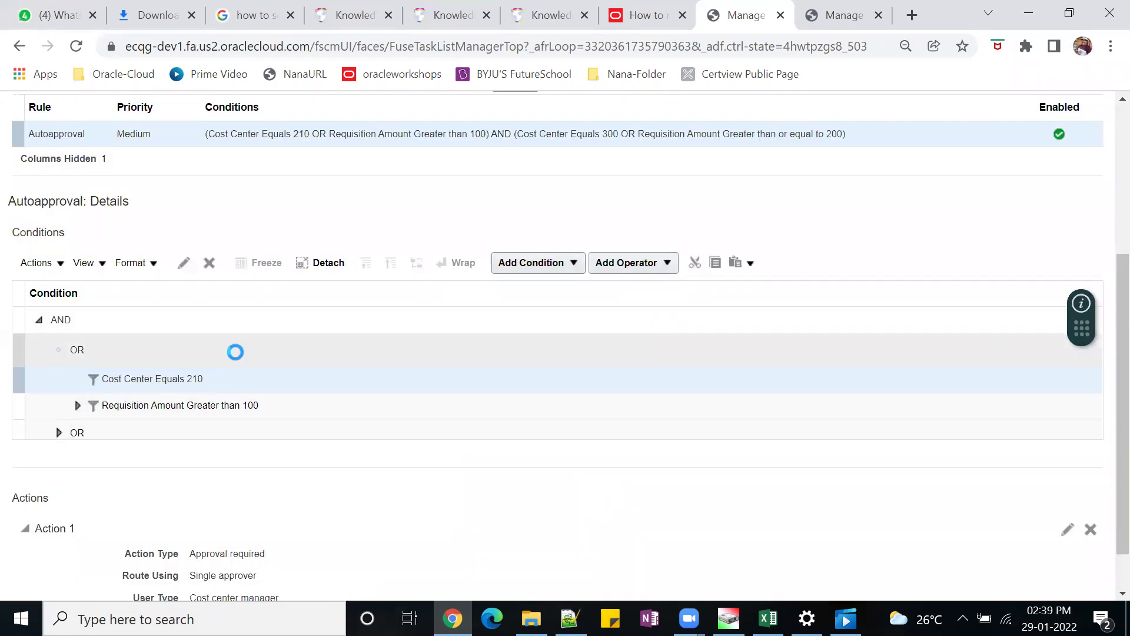
left_click(58, 348)
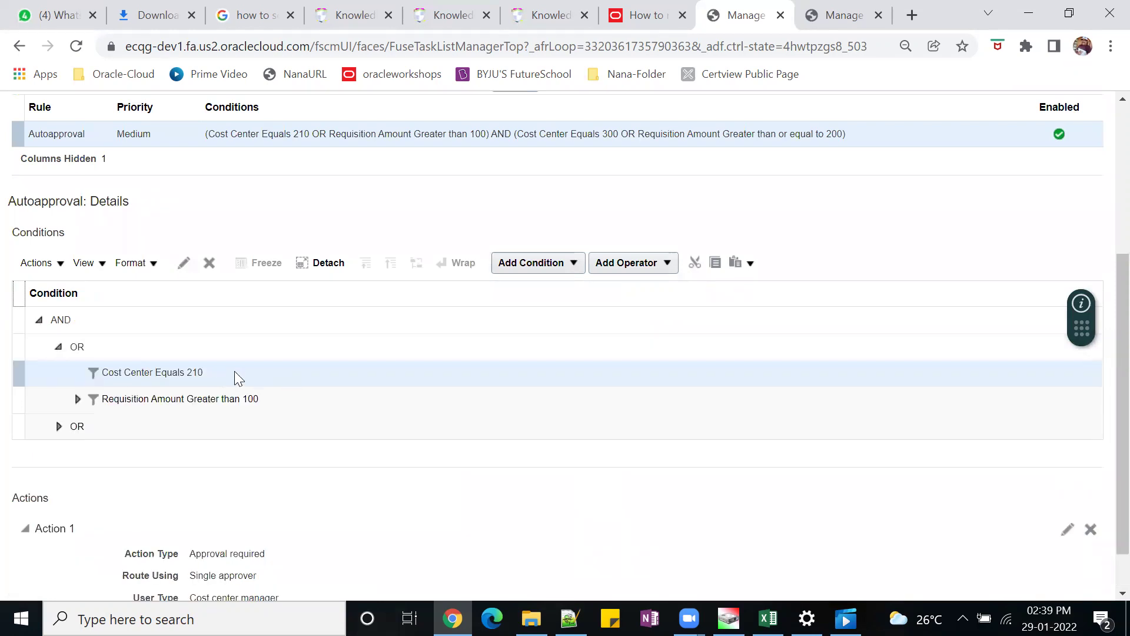
left_click(77, 399)
left_click(59, 349)
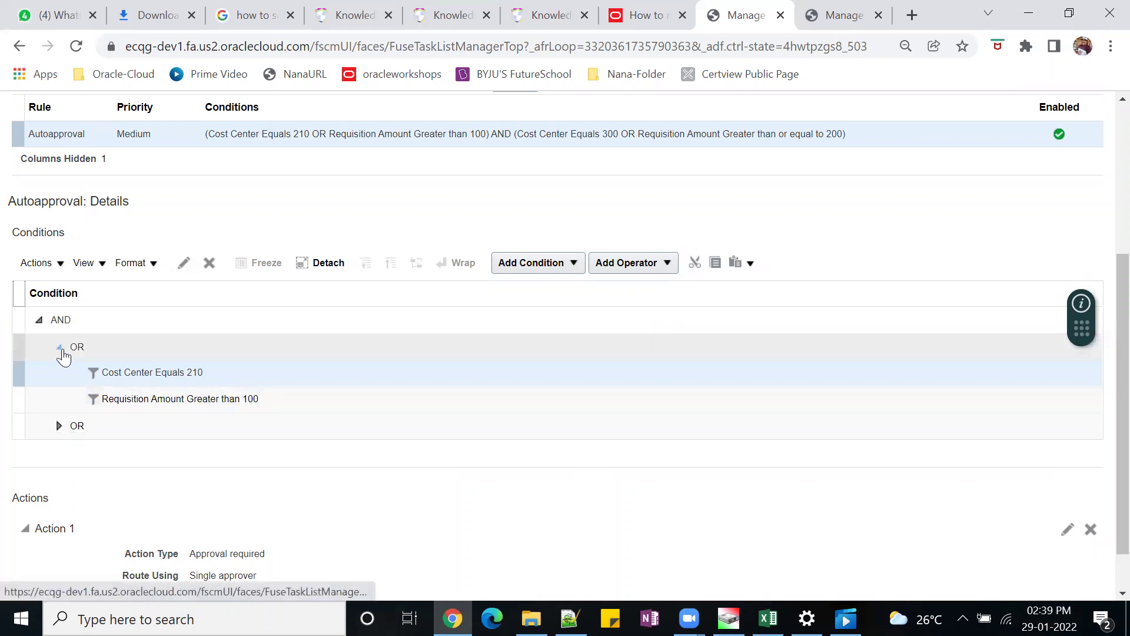
left_click(59, 376)
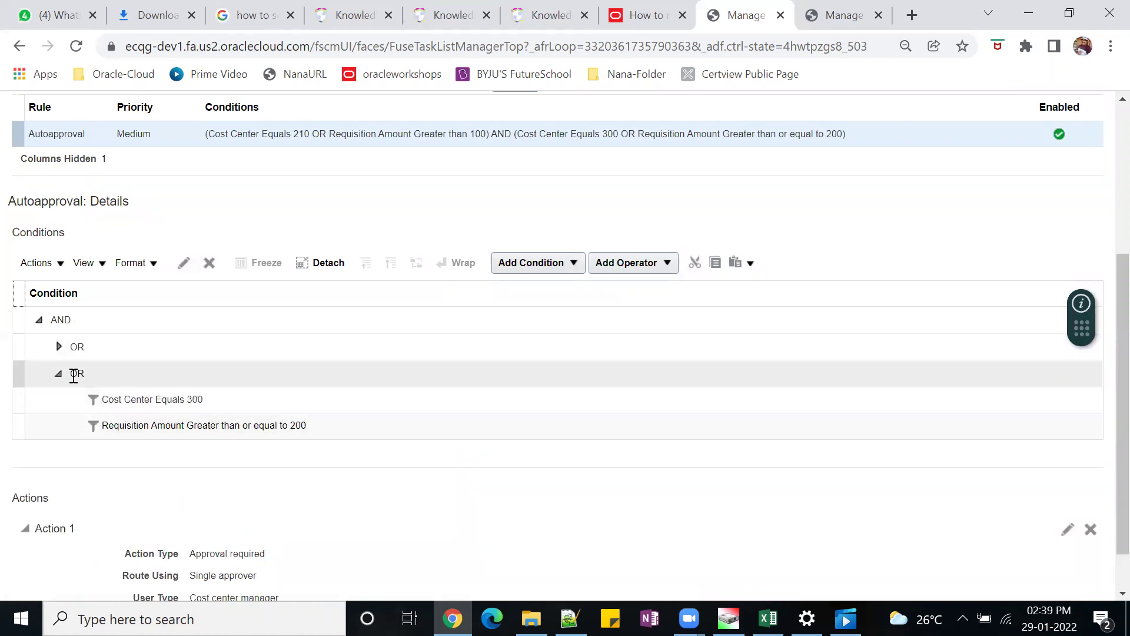
left_click(58, 378)
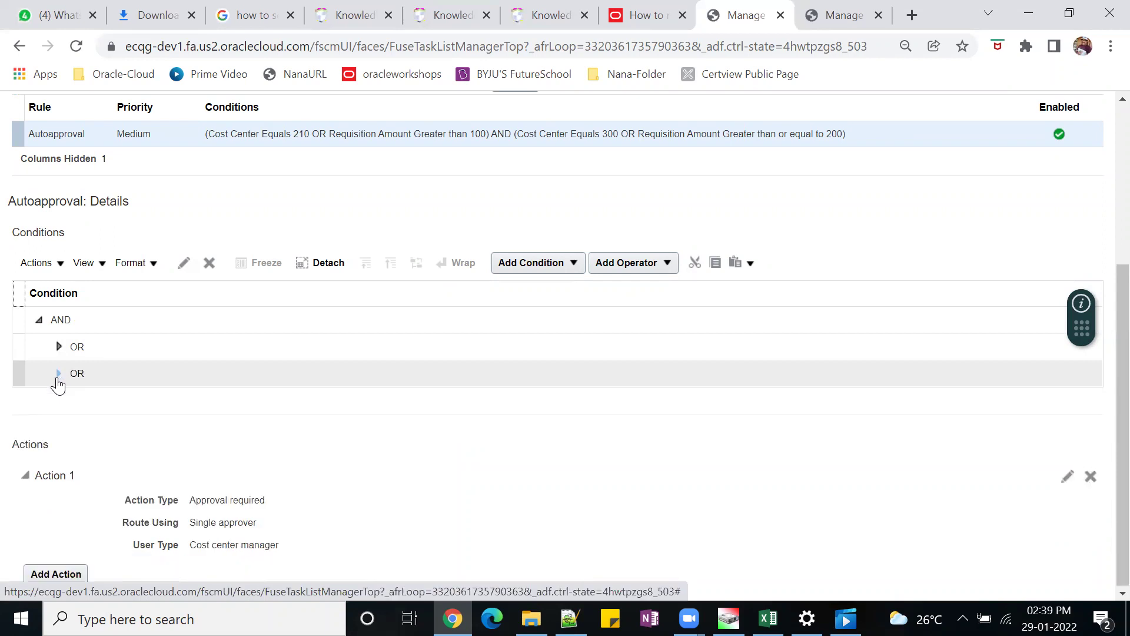
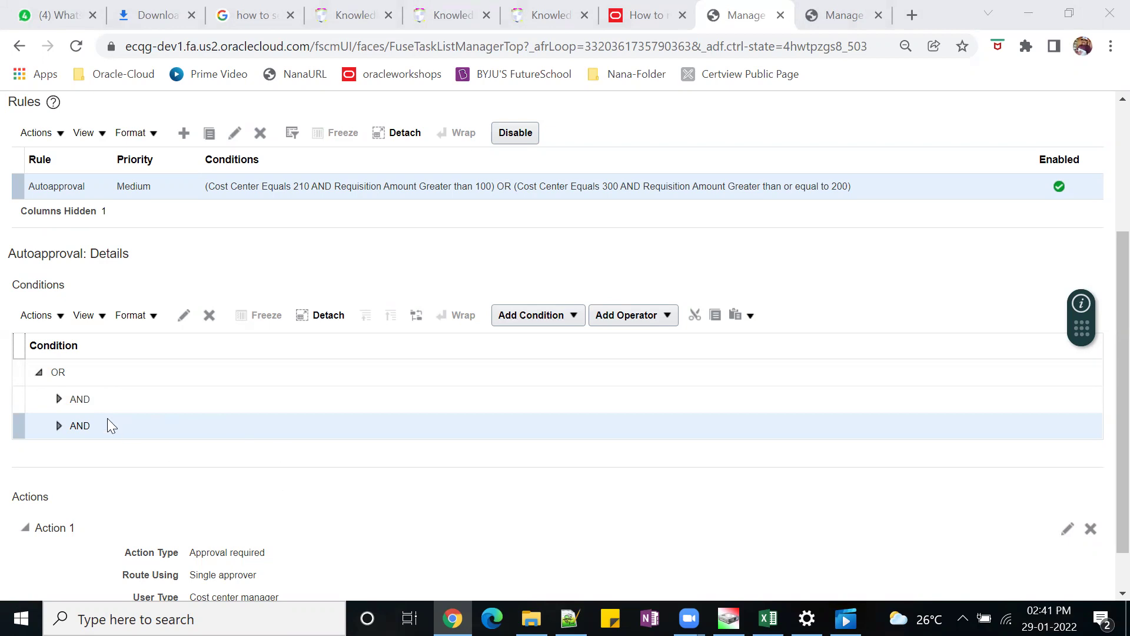
Step: Expand both AND branches of the Autoapproval rule and check their cost center and requisition amount conditions
left_click(59, 400)
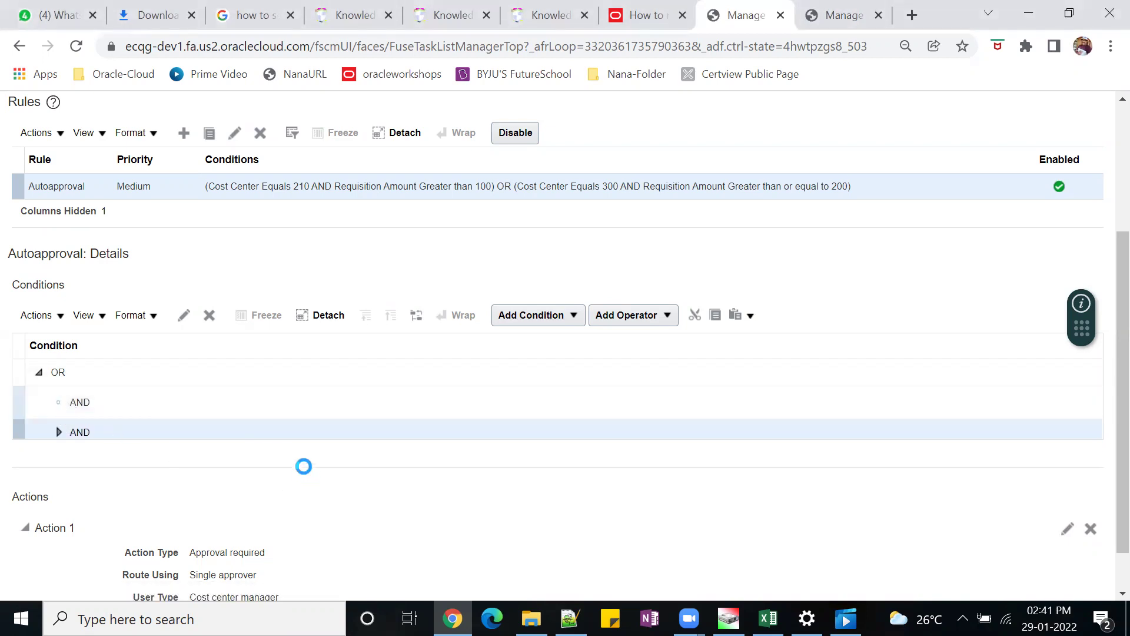
left_click(59, 478)
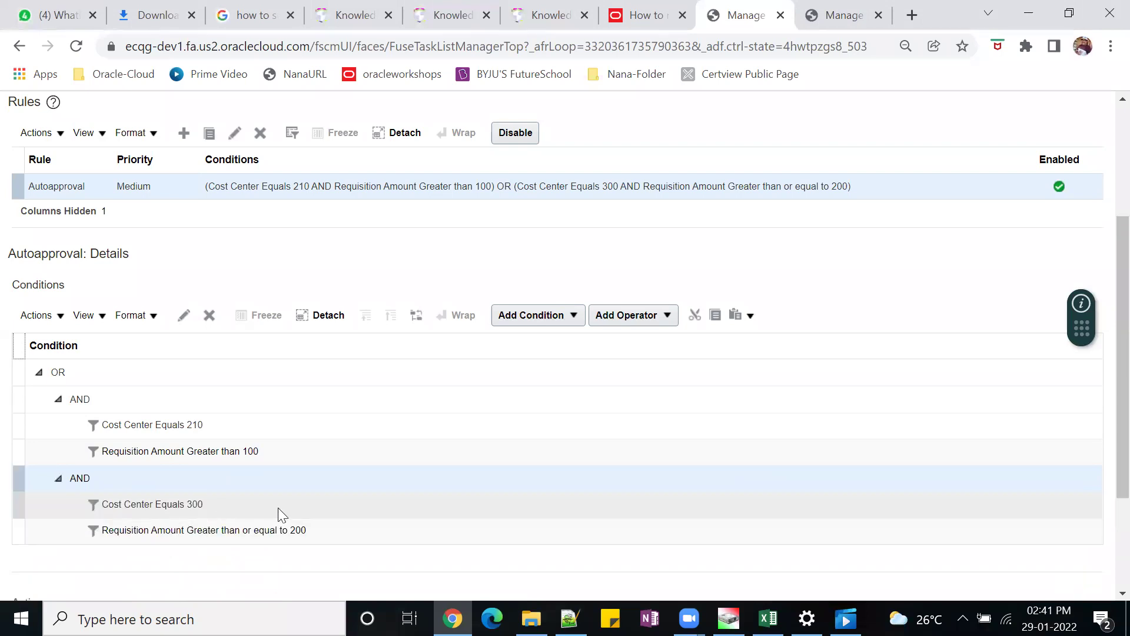
scroll(786, 486, "up", 4)
scroll(795, 471, "down", 6)
scroll(800, 451, "up", 8)
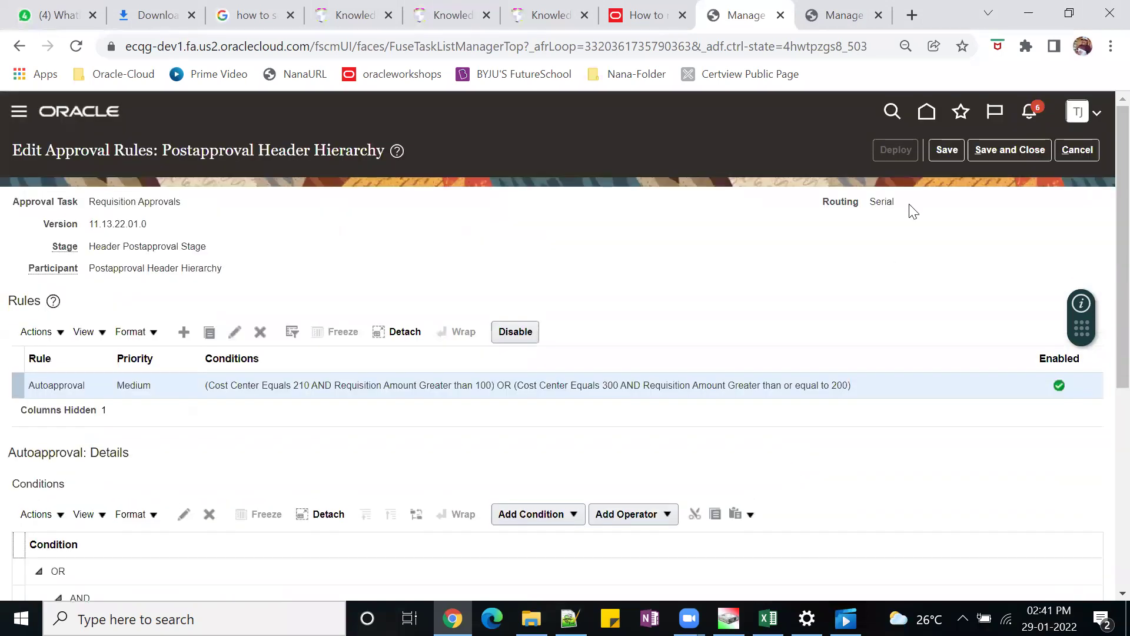
Step: Save and close the Postapproval Header Hierarchy rules and deploy the requisition approval changes
left_click(944, 149)
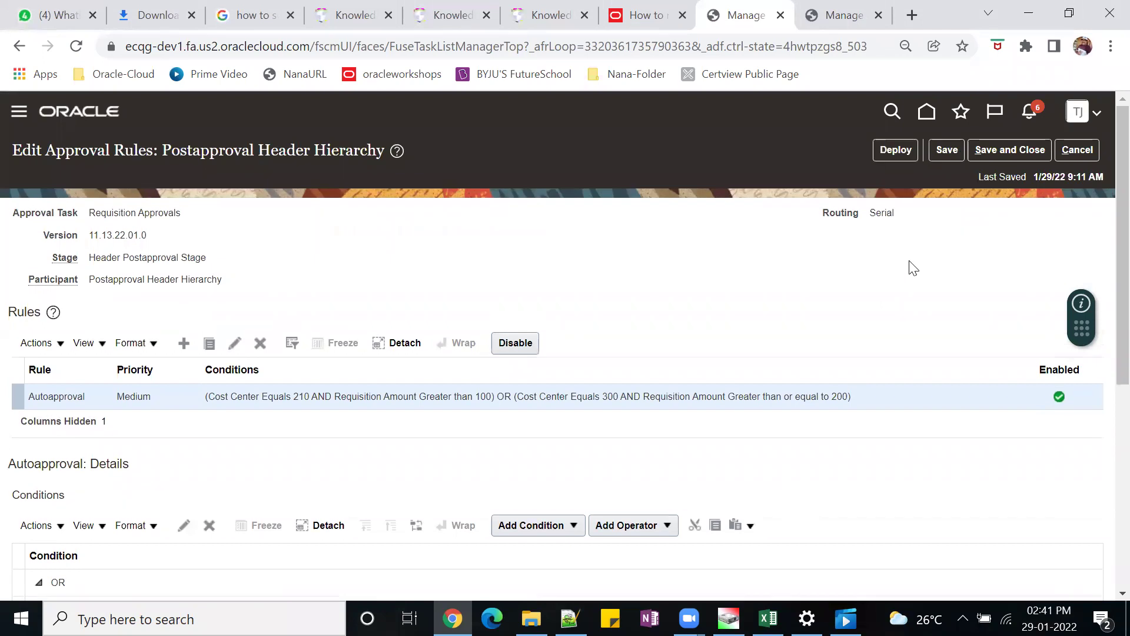
left_click(1015, 149)
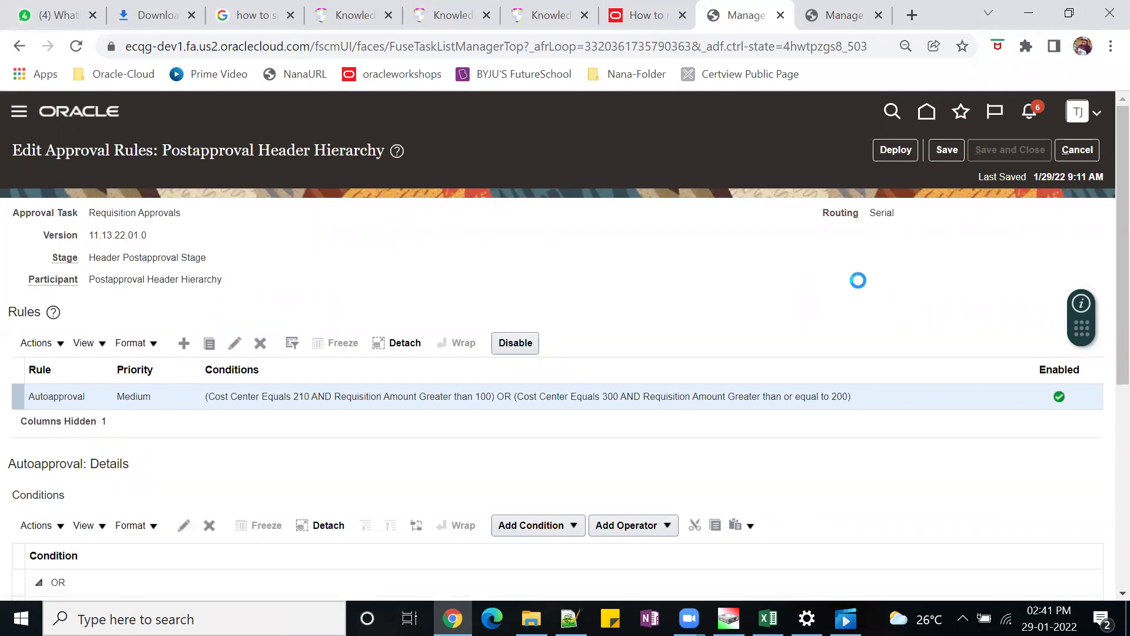
left_click(813, 156)
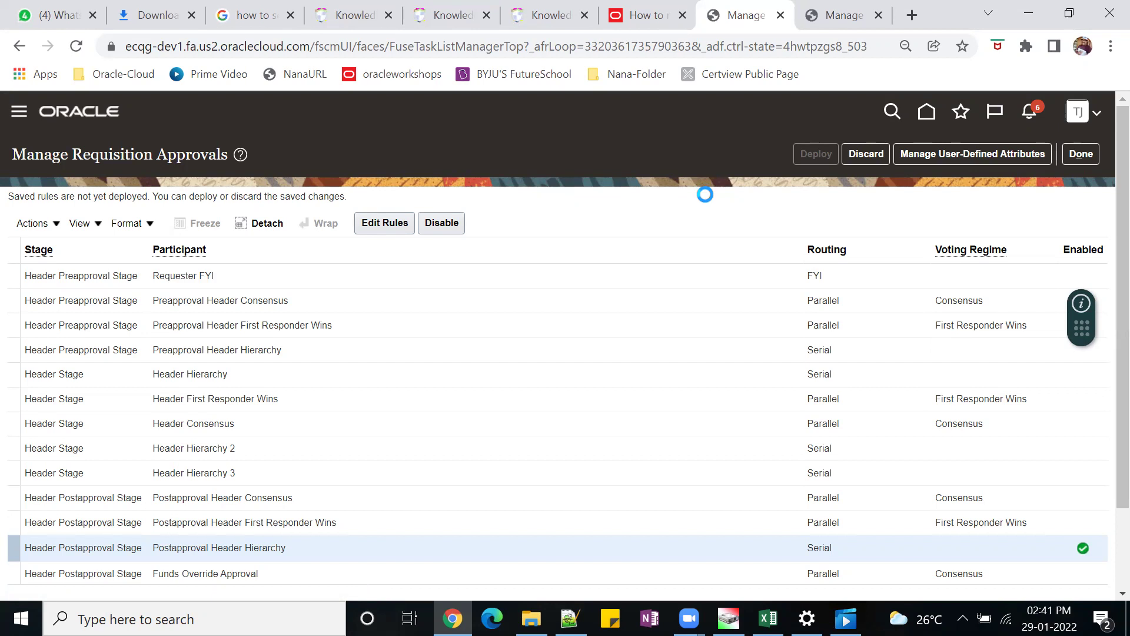
left_click(607, 244)
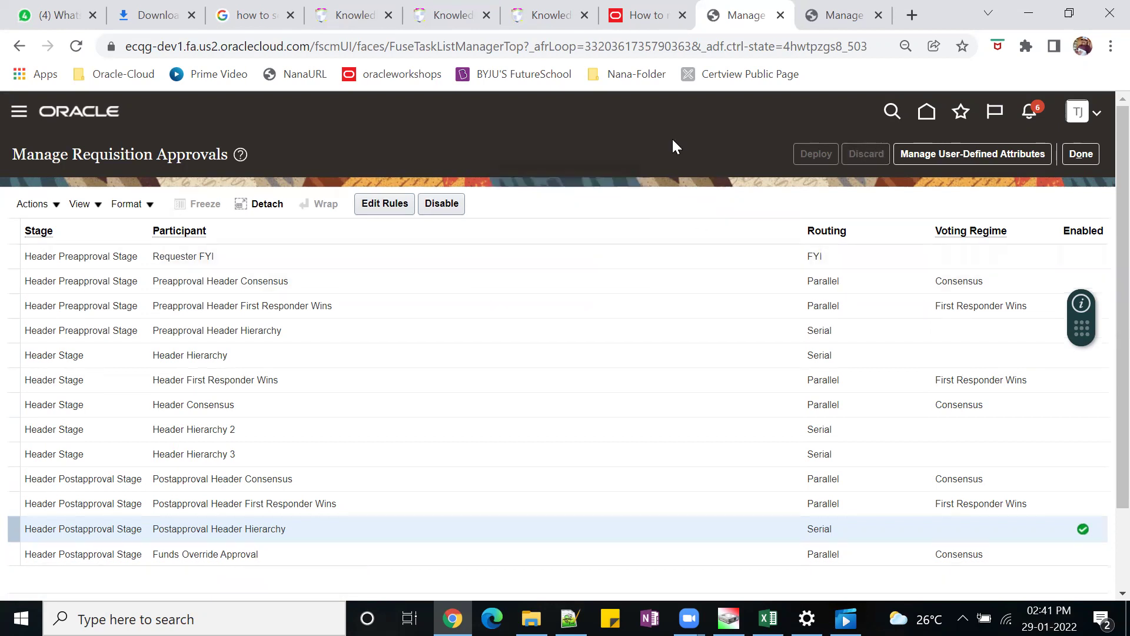
Step: From the department page in the other browser tab, return to the home page and open Purchase Requisitions under Procurement
left_click(845, 16)
scroll(785, 281, "up", 5)
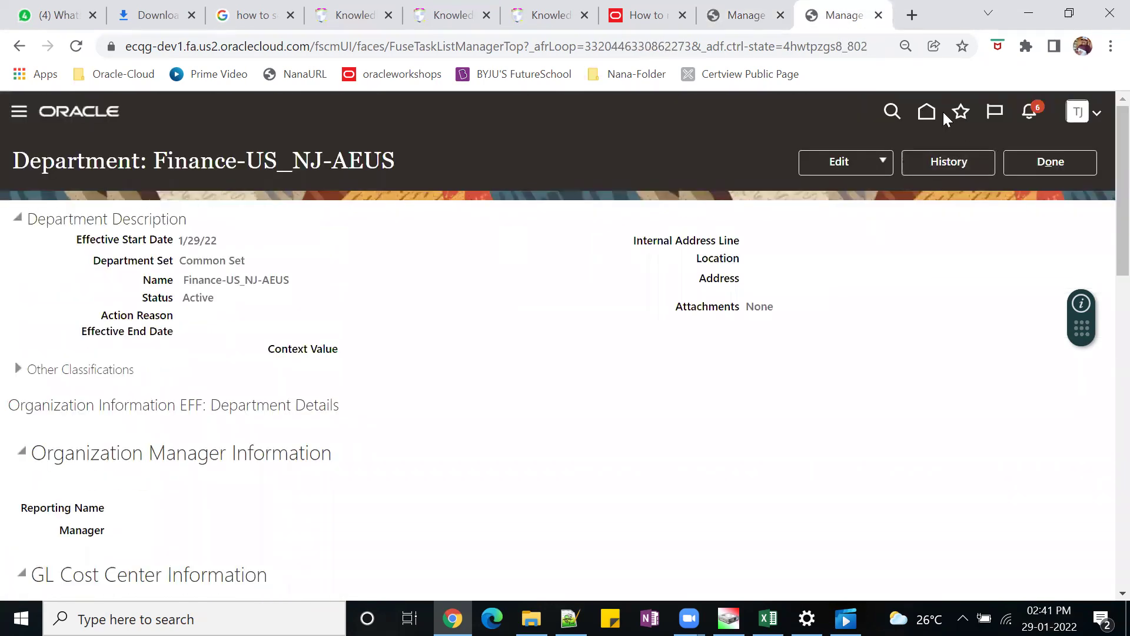
left_click(927, 112)
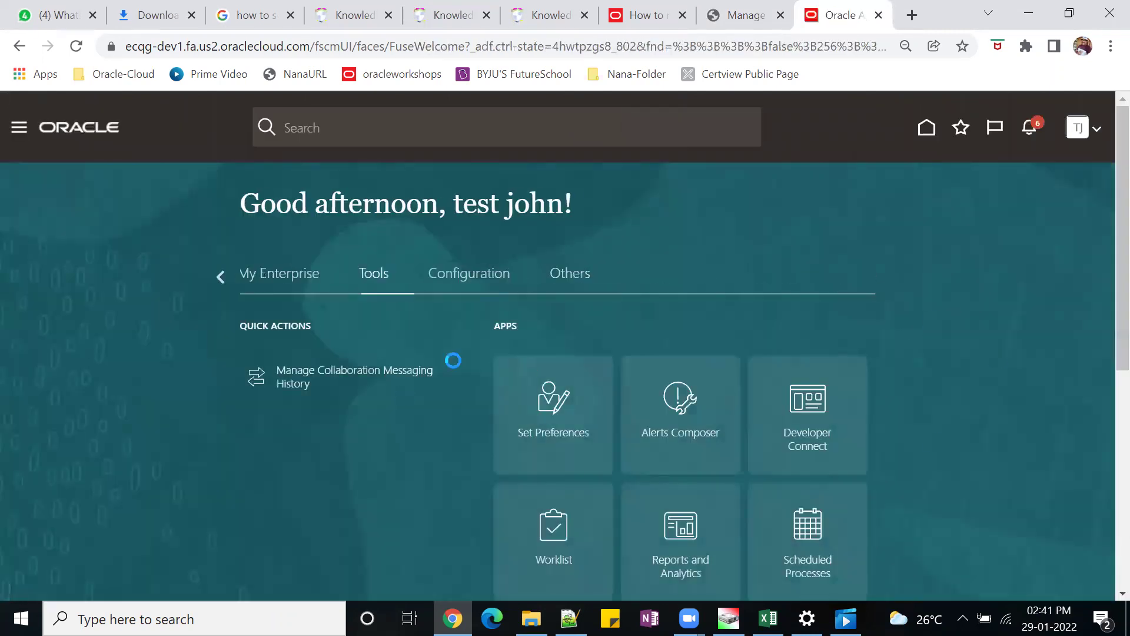
left_click(222, 283)
left_click(222, 282)
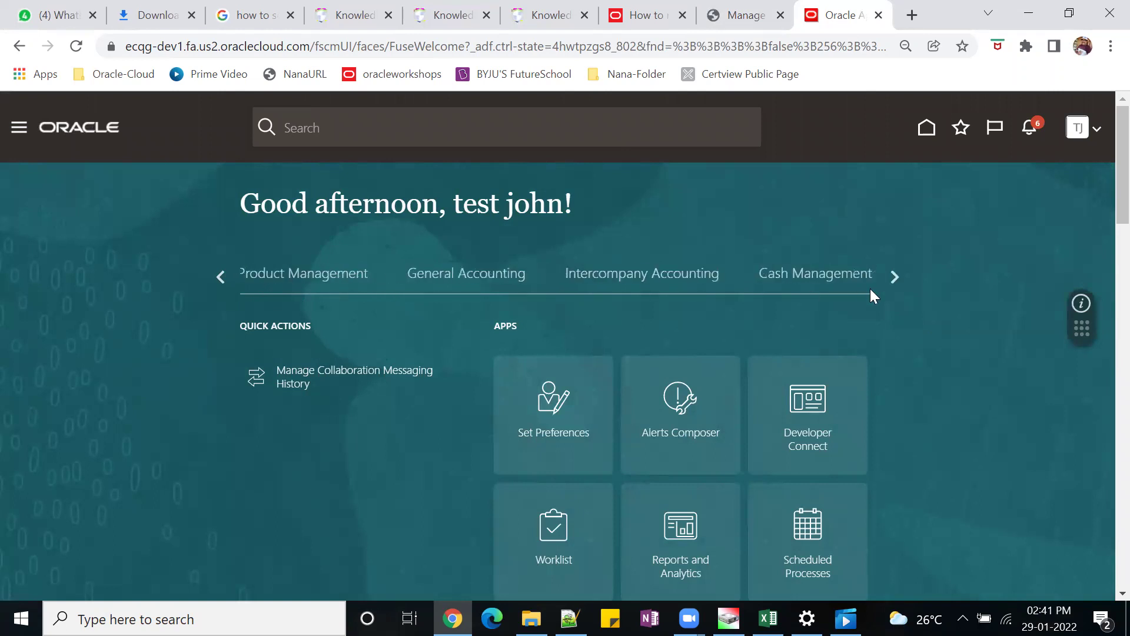
left_click(898, 274)
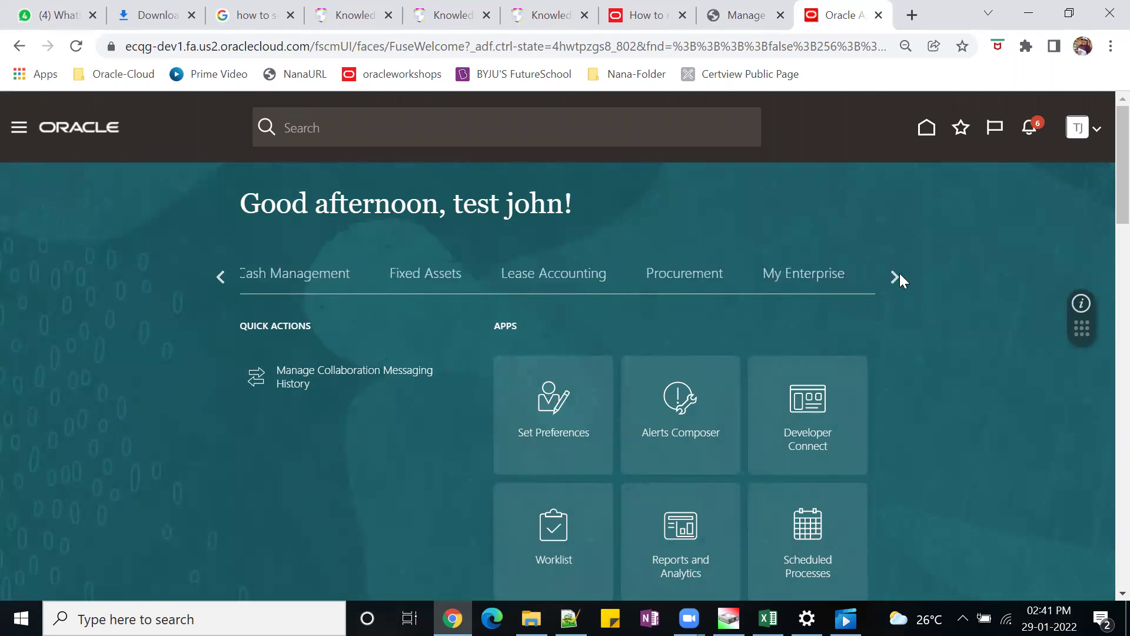
left_click(696, 274)
scroll(990, 375, "down", 2)
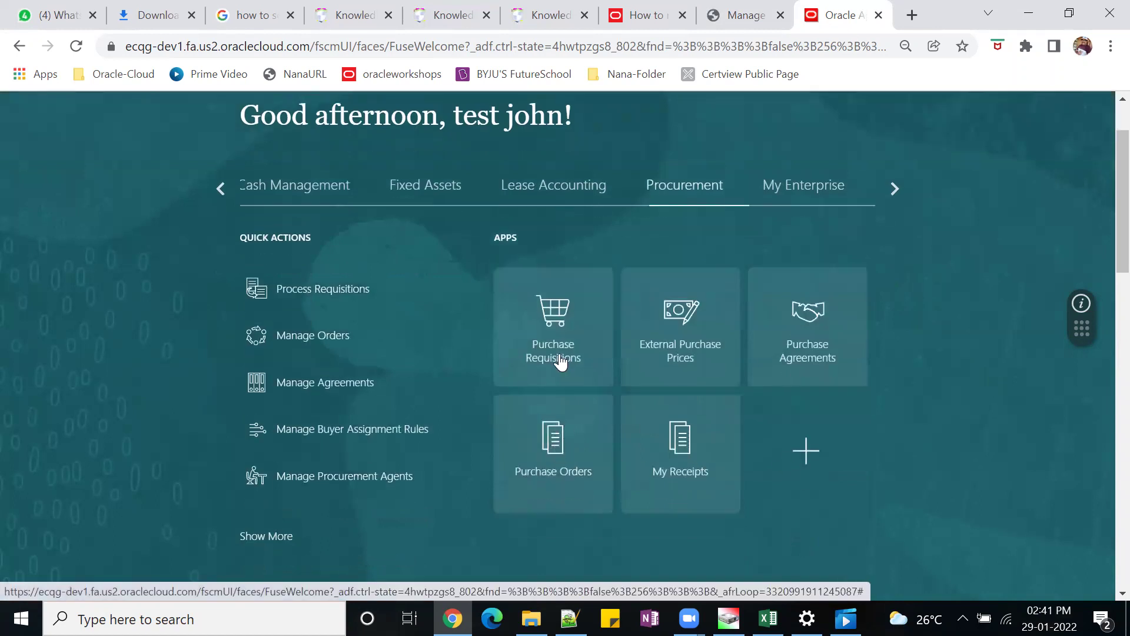
left_click(548, 335)
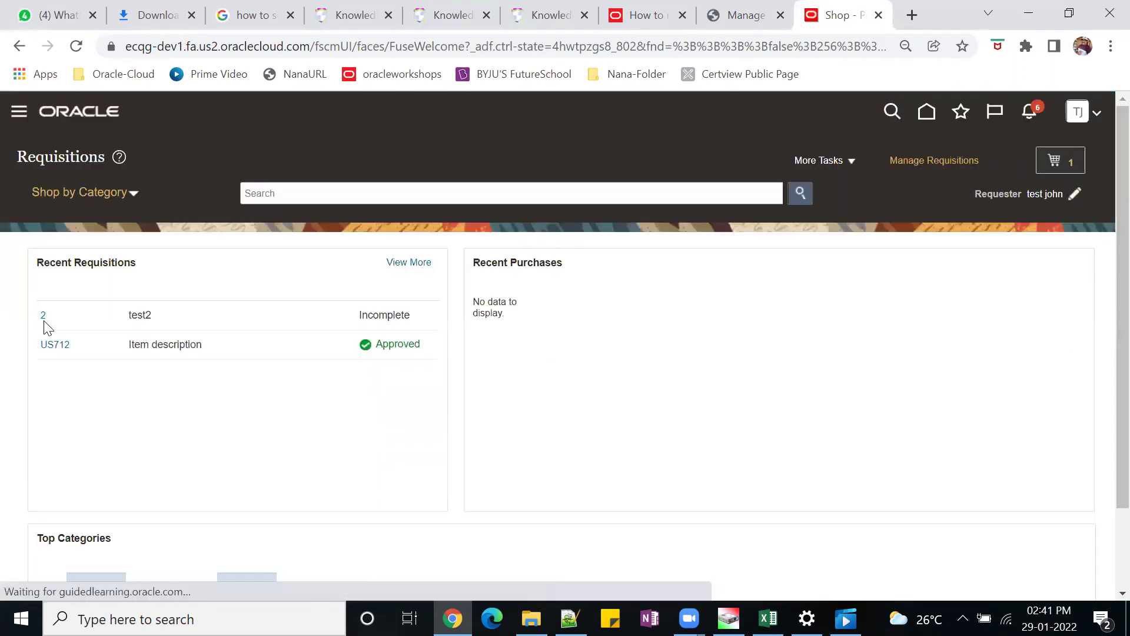
Step: Open the incomplete requisition test2 and check its requisition amount, line details and billing charge account
left_click(44, 318)
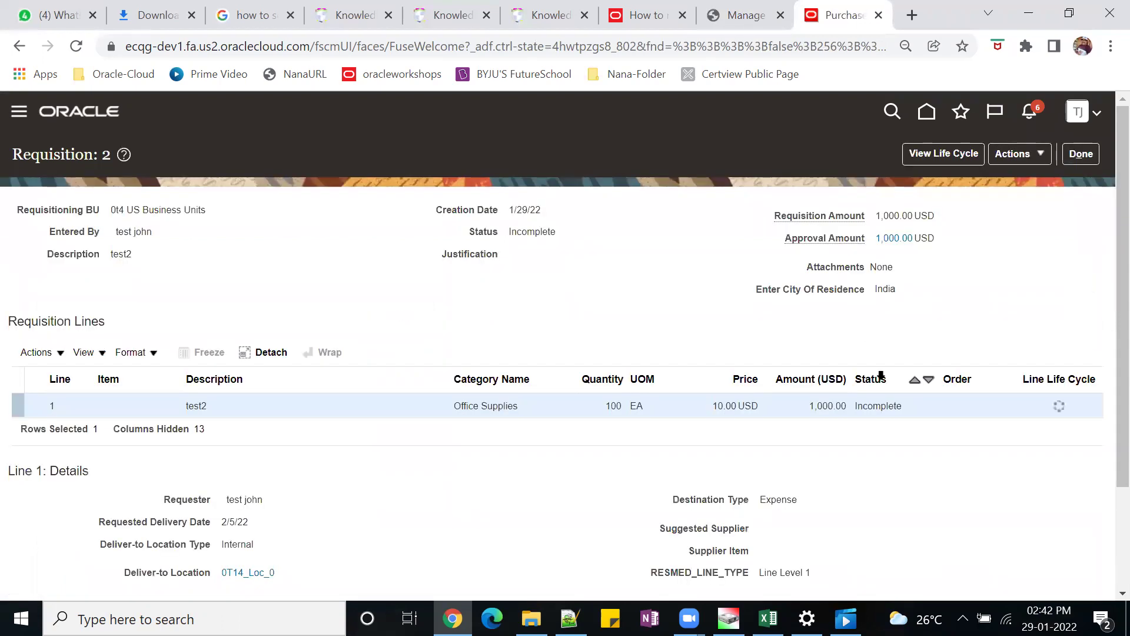
scroll(832, 316, "down", 3)
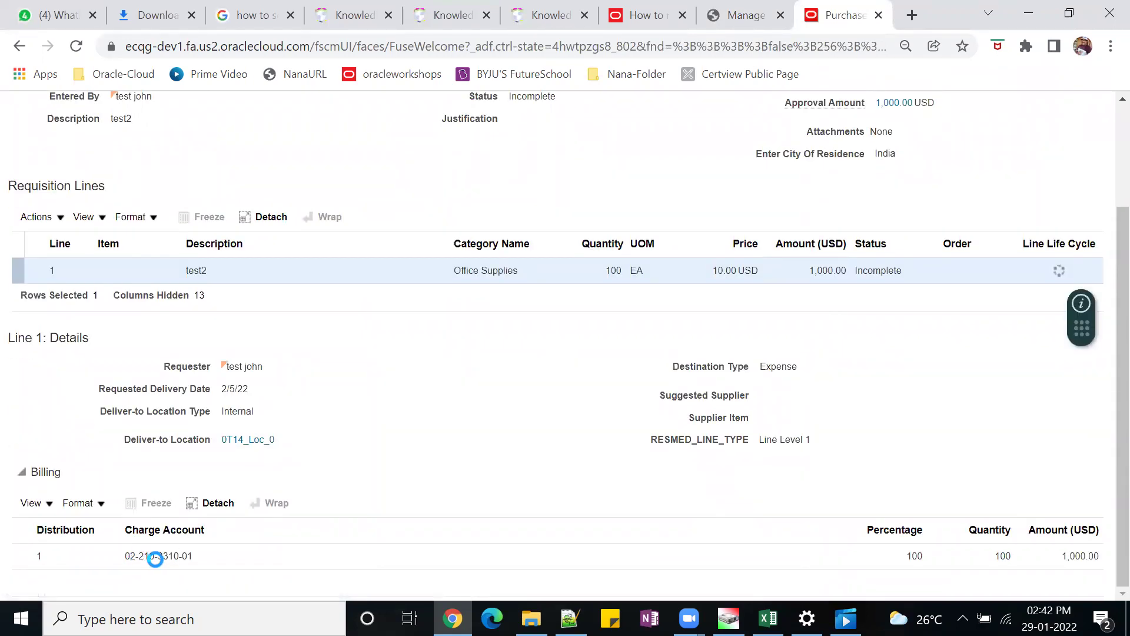
mouse_move(174, 569)
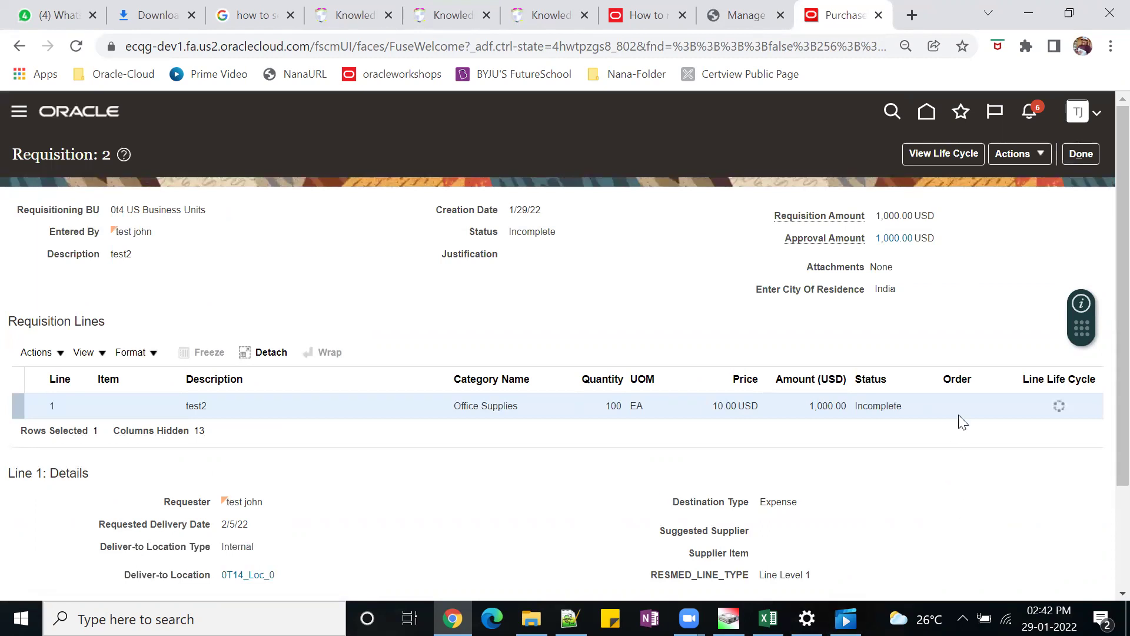
scroll(964, 421, "down", 2)
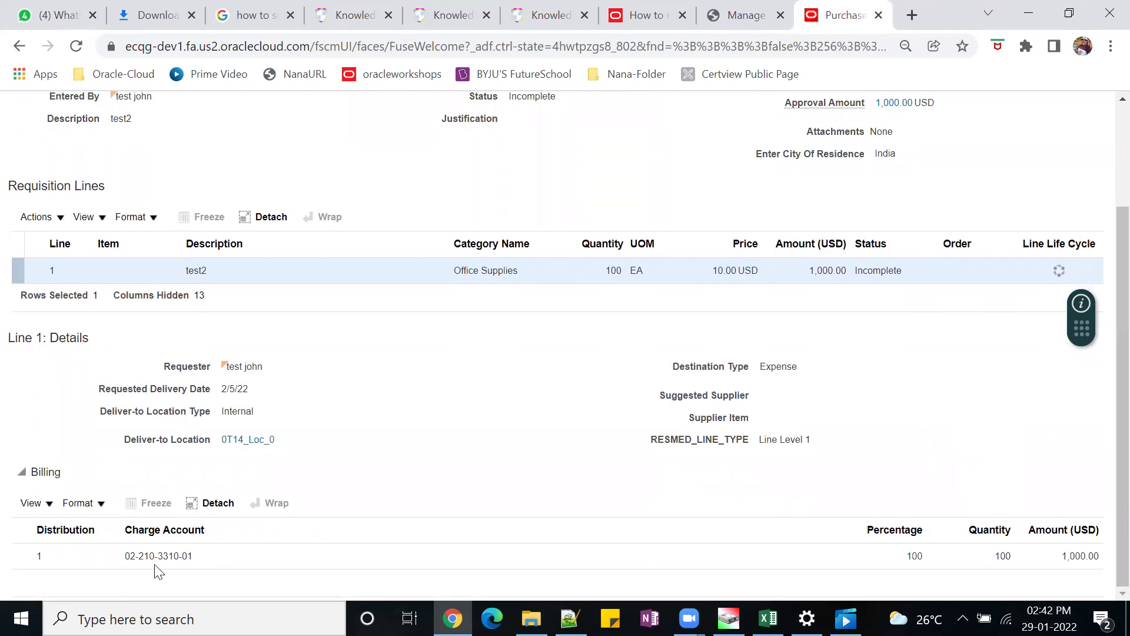
scroll(982, 252, "up", 2)
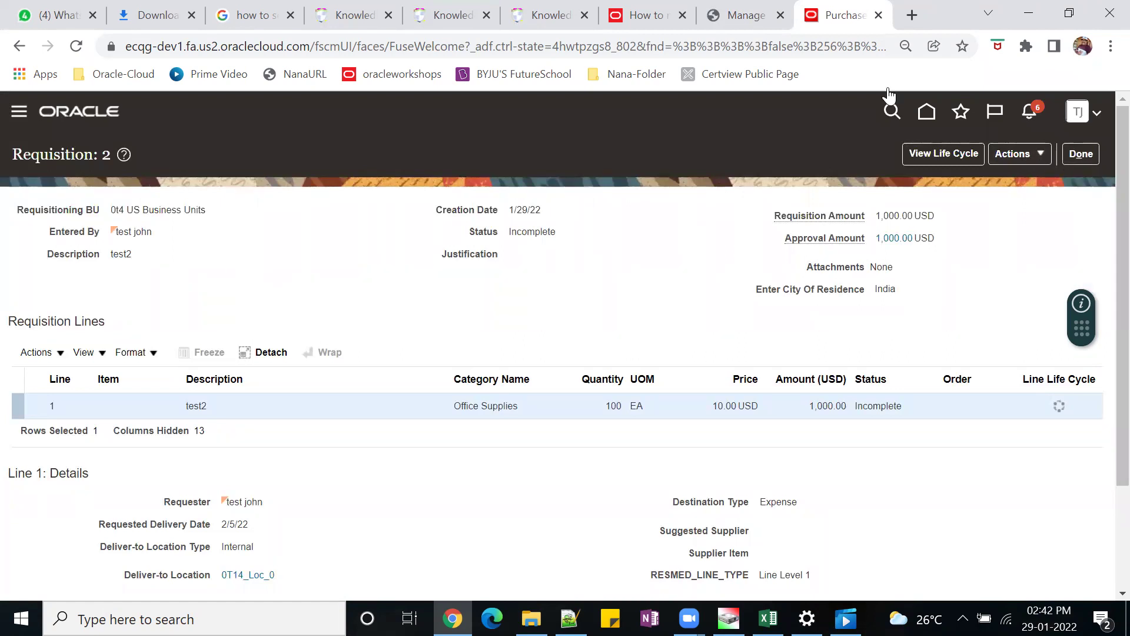
Step: Check Action 1 of the Autoapproval rule under Postapproval Header Hierarchy, and leave the action and the rules without changes
left_click(760, 16)
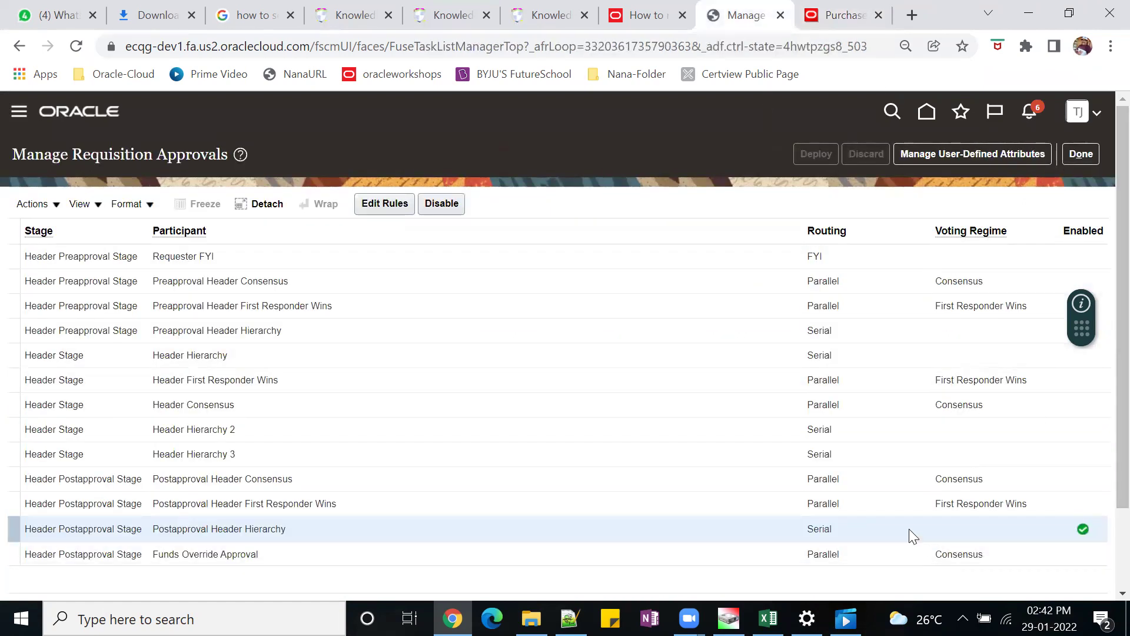
left_click(388, 206)
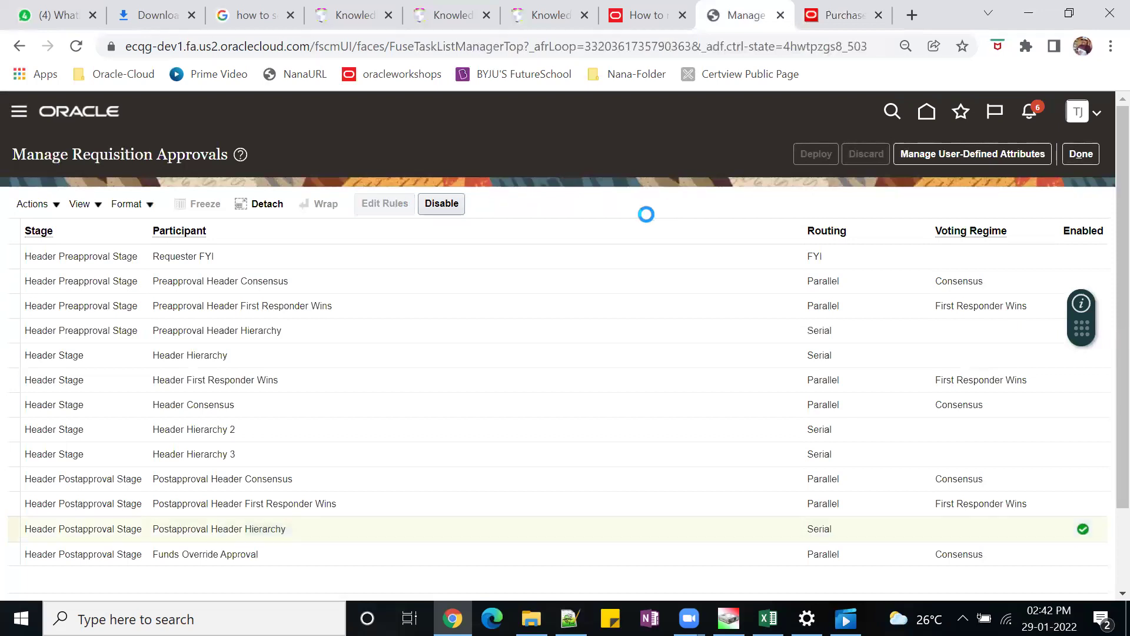
scroll(785, 374, "down", 5)
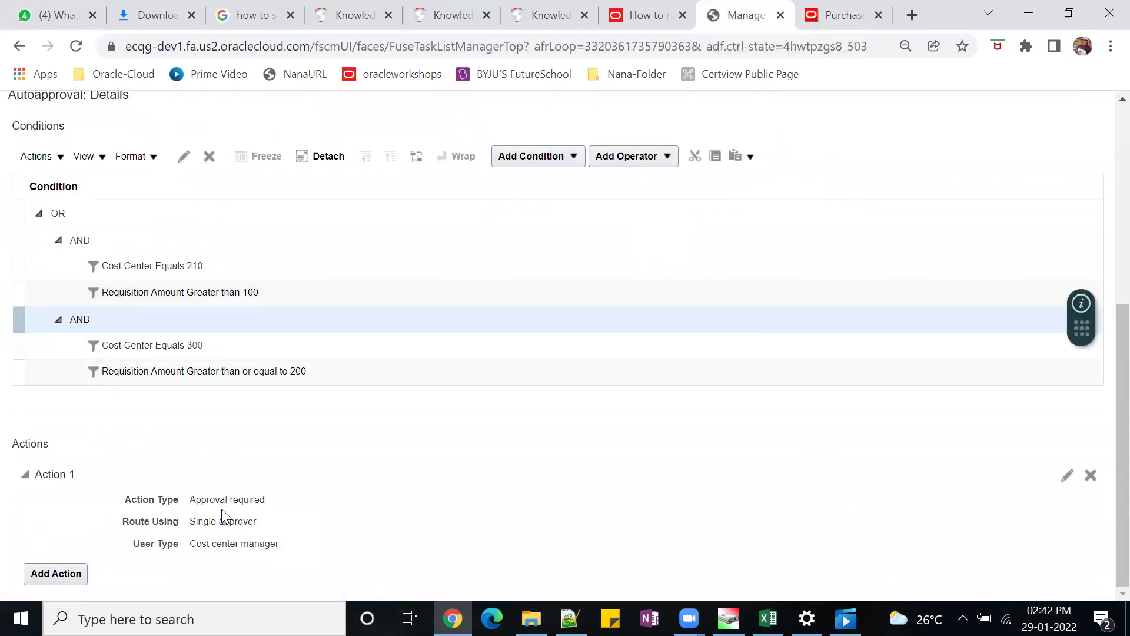
left_click(1068, 474)
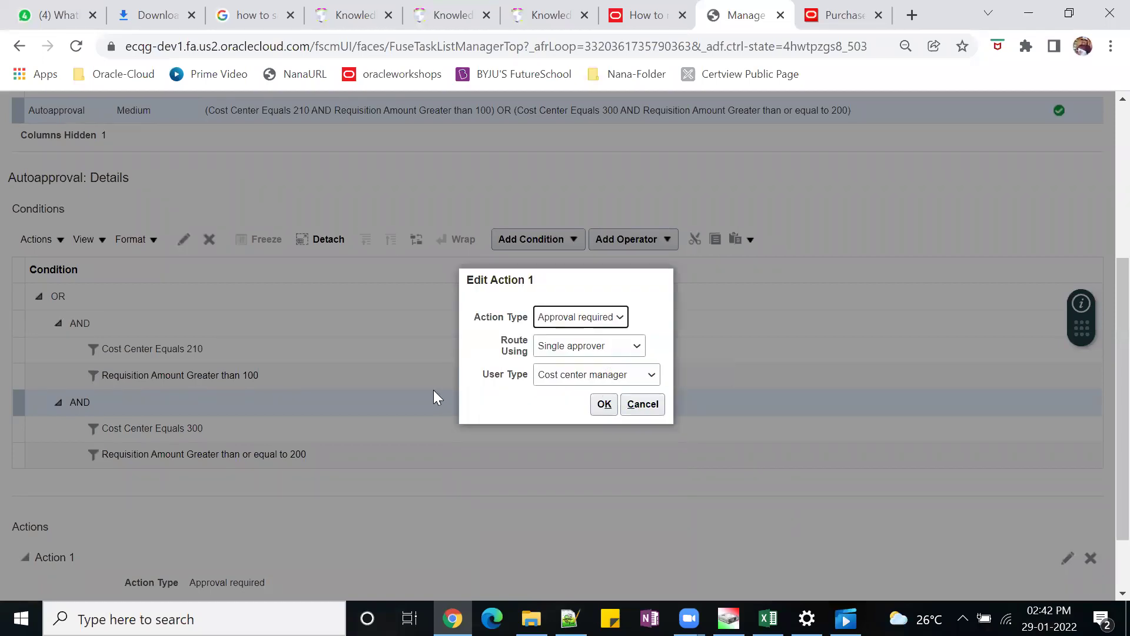
left_click_drag(483, 376, 555, 396)
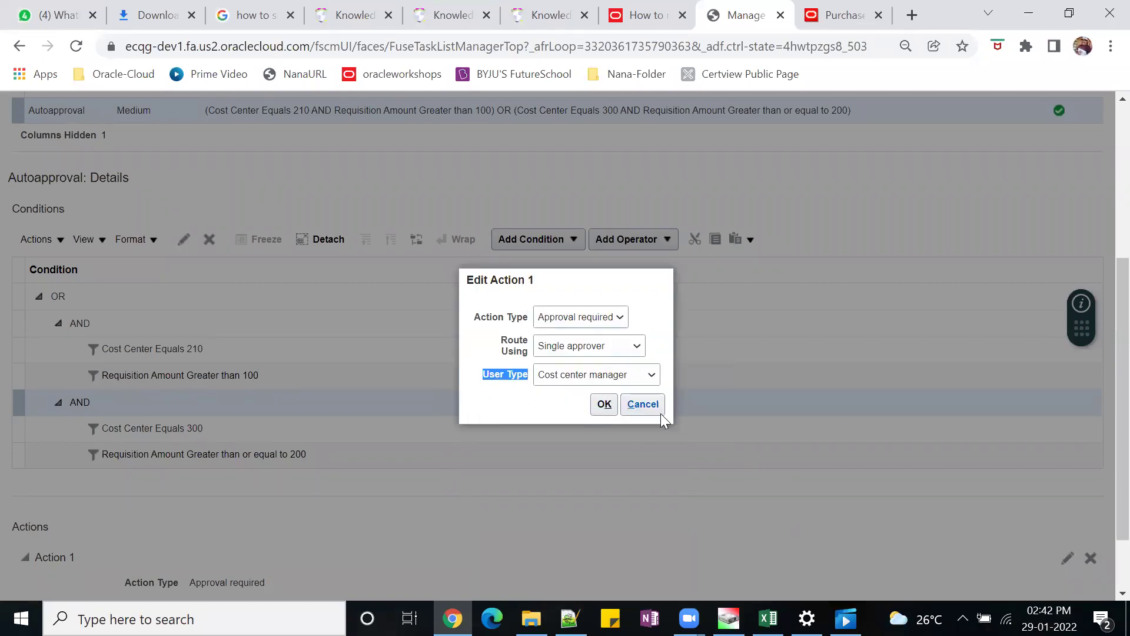
left_click(643, 404)
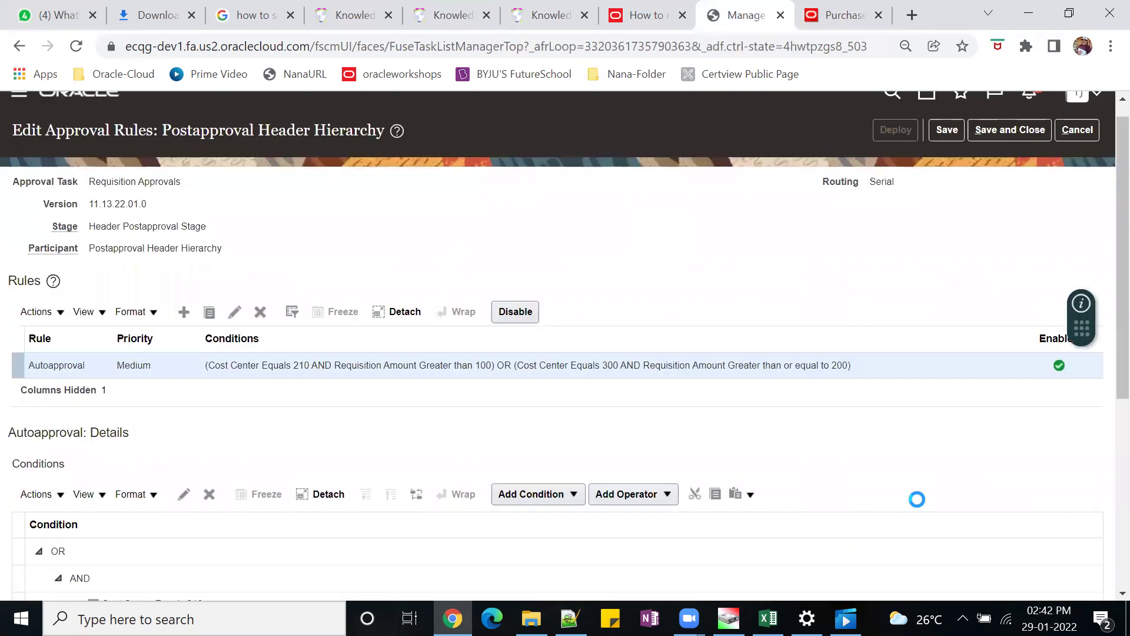
scroll(1011, 255, "down", 5)
scroll(1011, 254, "up", 6)
left_click(1078, 152)
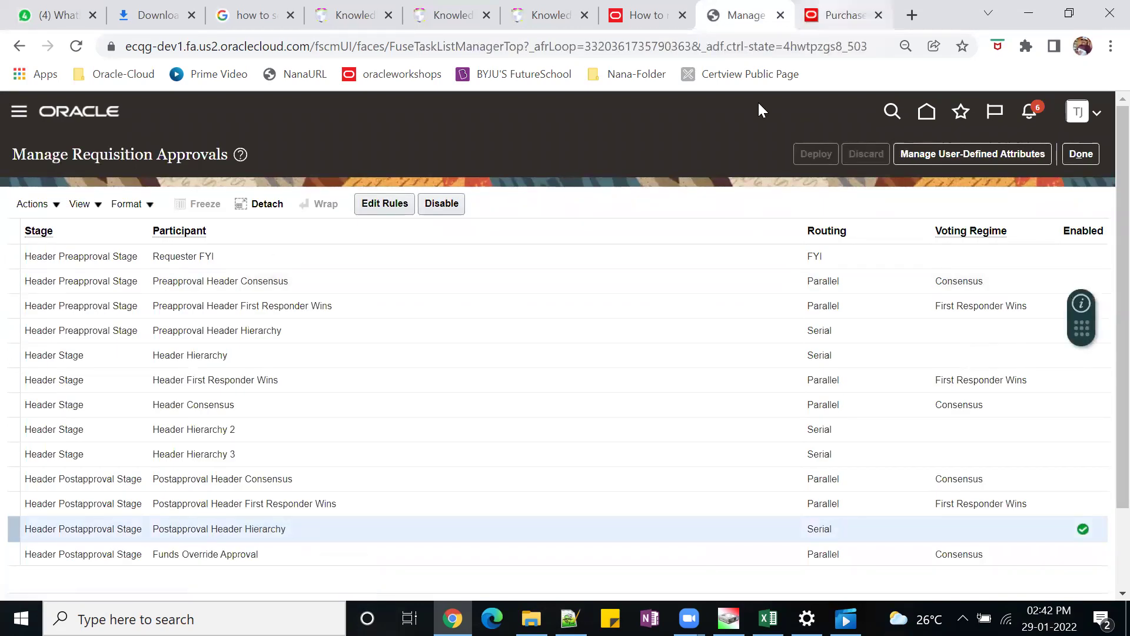
Step: Return to the incomplete requisition test2 in the other browser tab, open it for editing and save it
key("ctrl+Tab")
left_click(1036, 154)
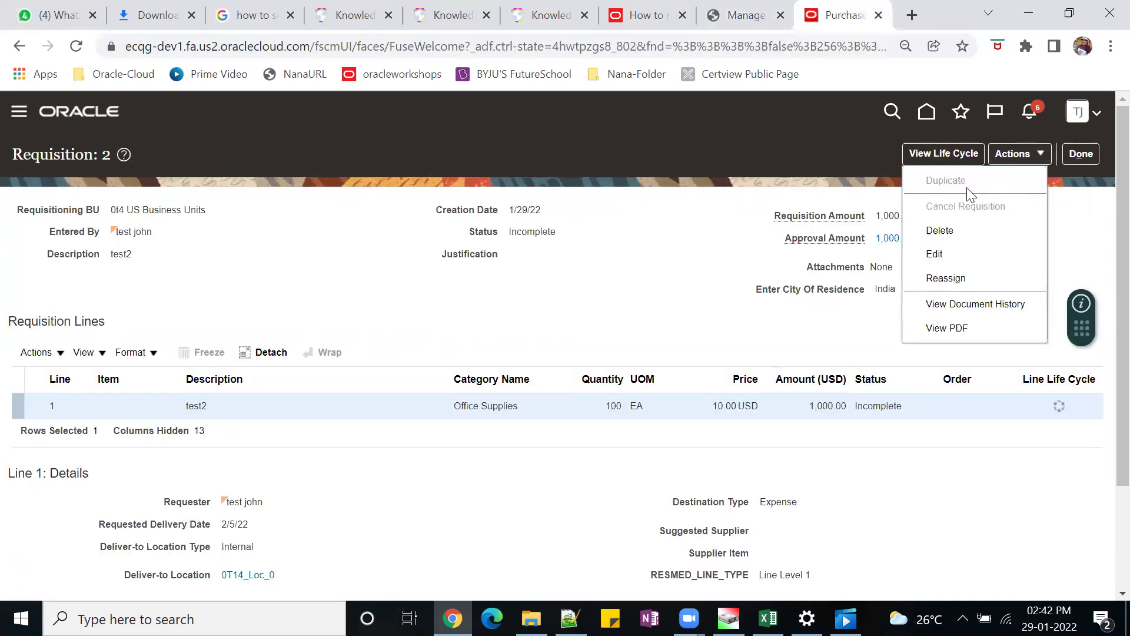
left_click(935, 254)
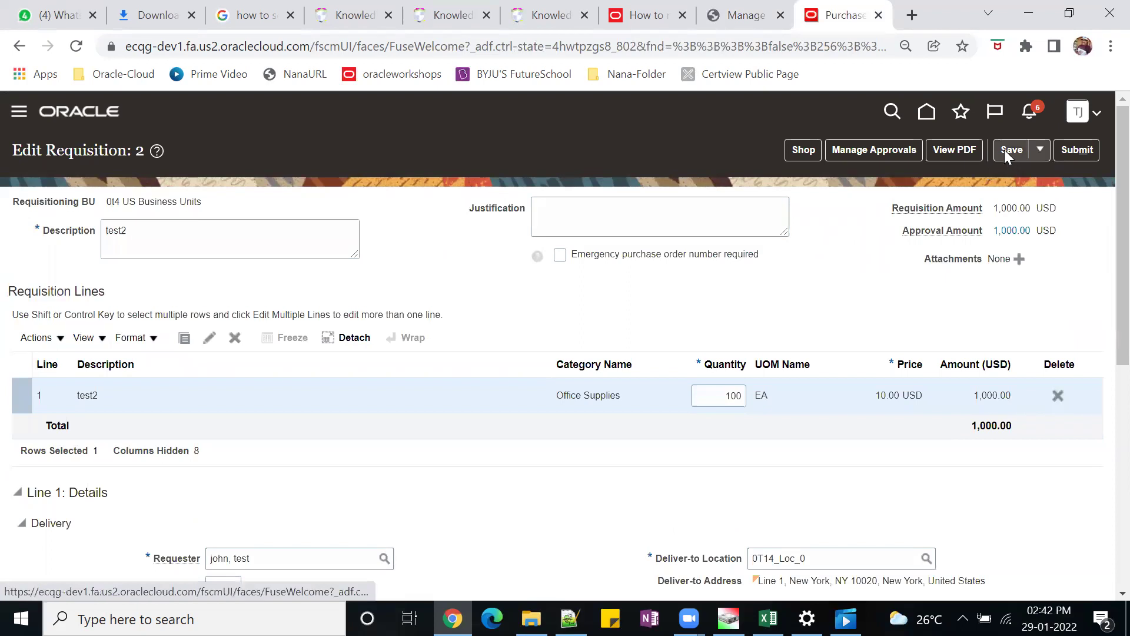
left_click(1006, 150)
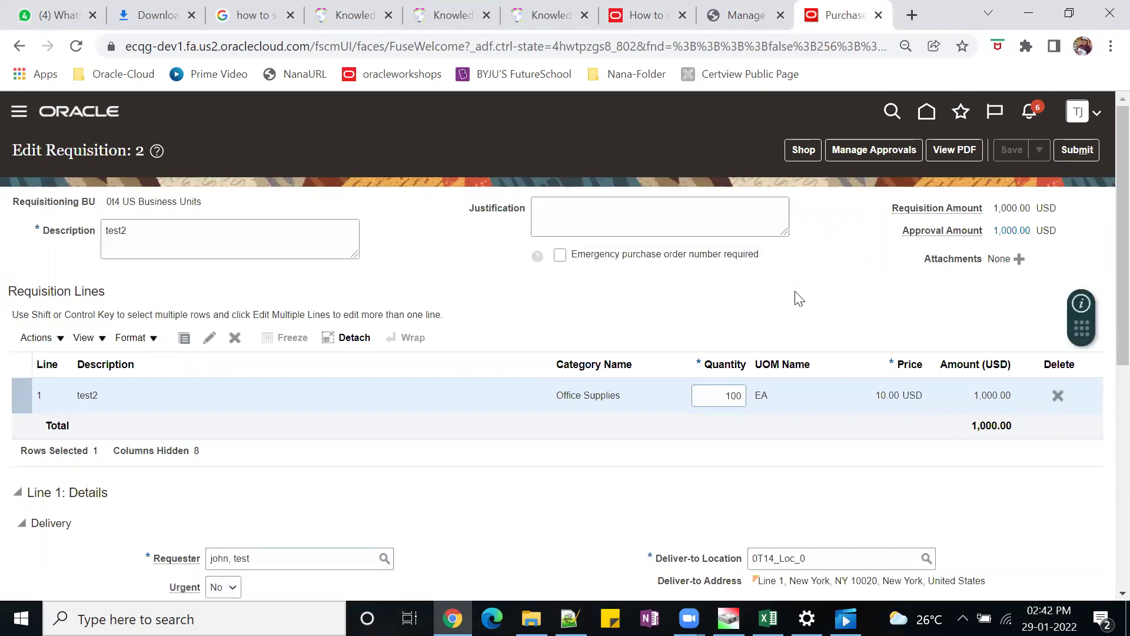
Step: Check the charge account in the billing details of line 1 and save requisition test2 again
scroll(799, 298, "down", 6)
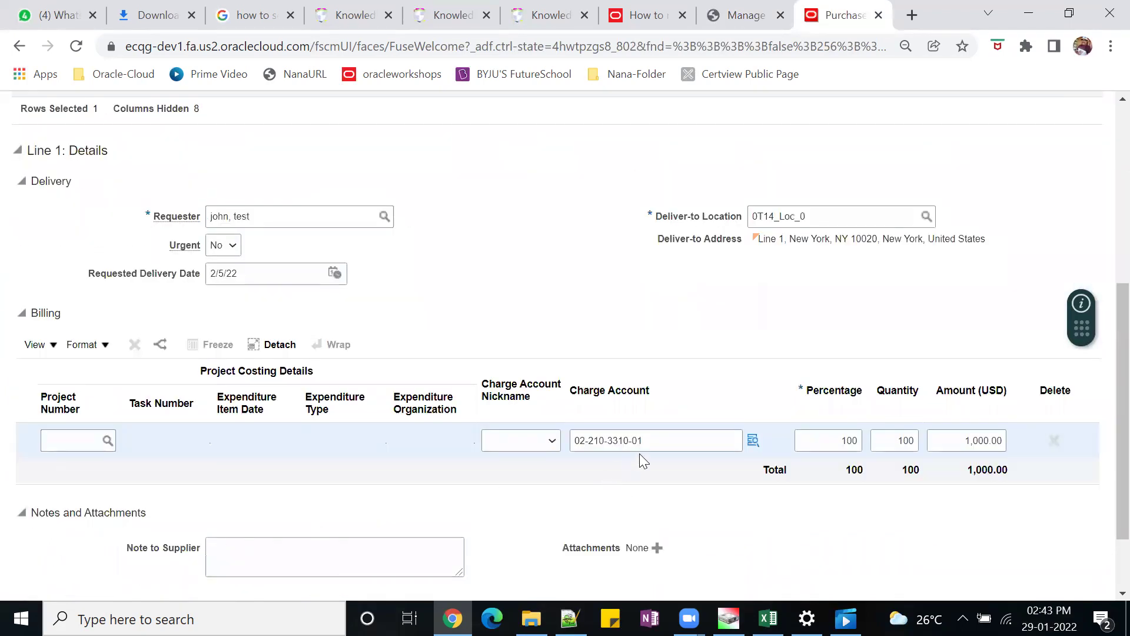
left_click_drag(651, 444, 574, 443)
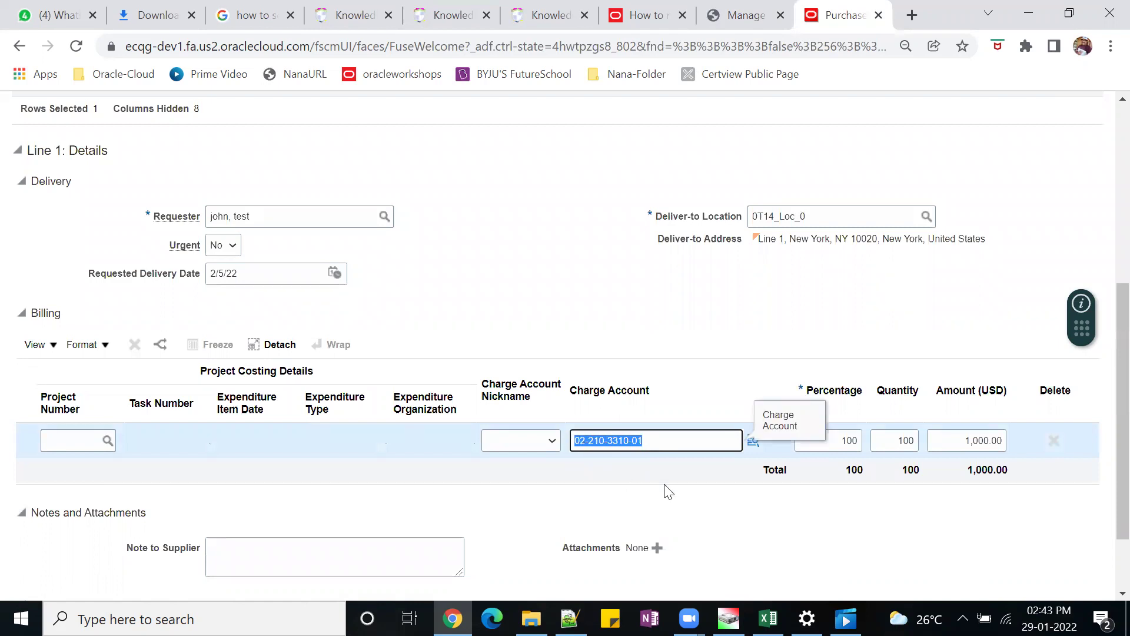
scroll(871, 362, "up", 6)
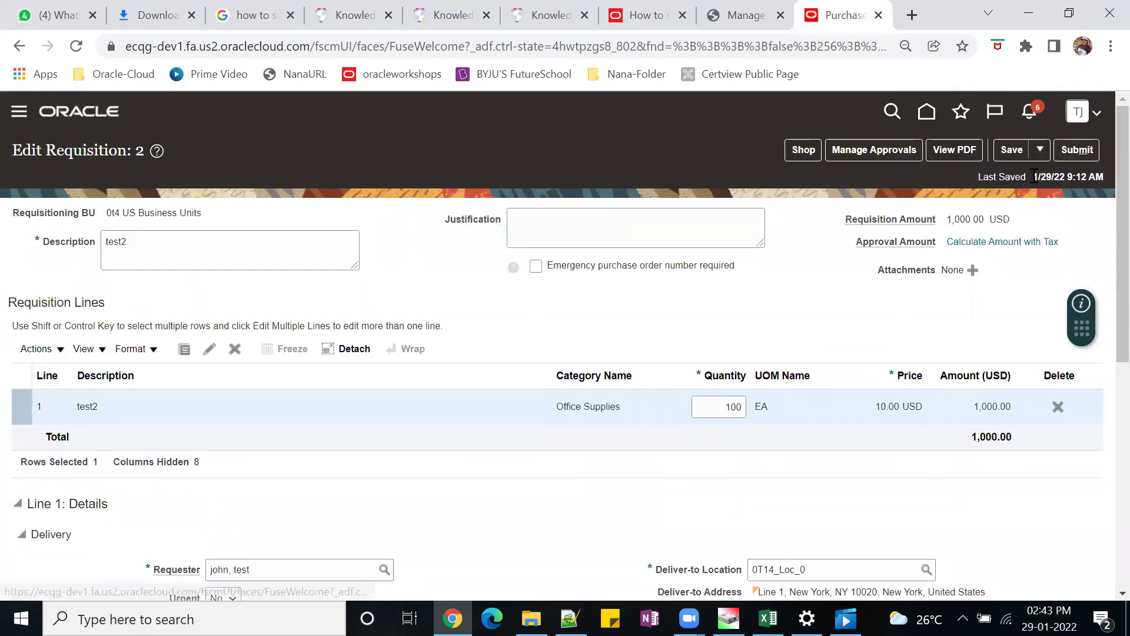
left_click(1012, 150)
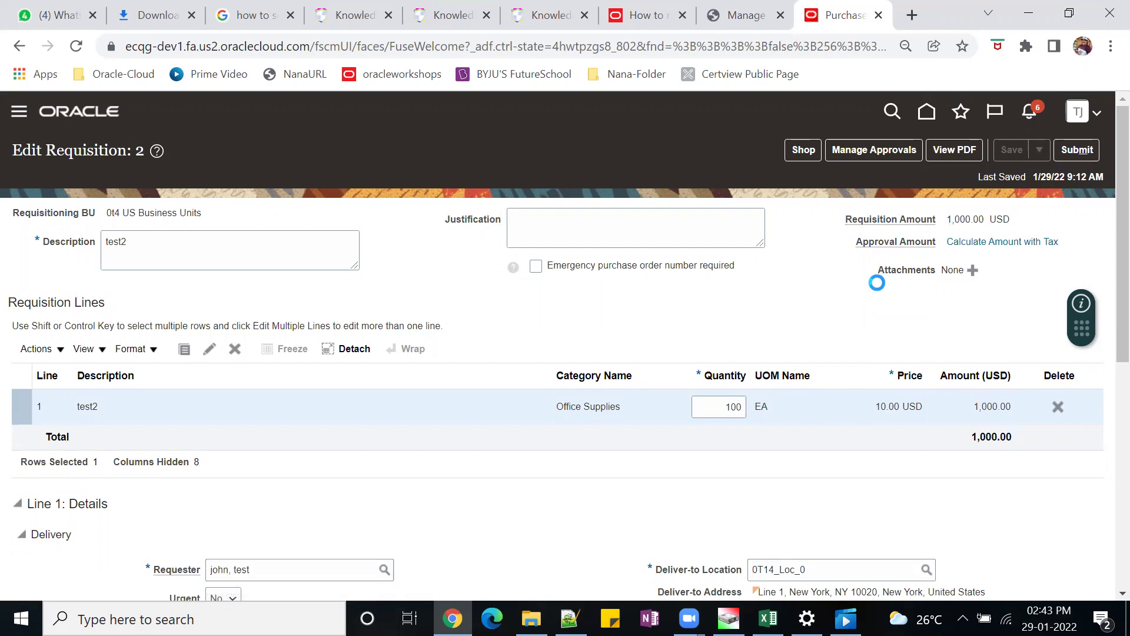
Step: Review the approval route of requisition test2, submit the requisition and close the confirmation
left_click(873, 151)
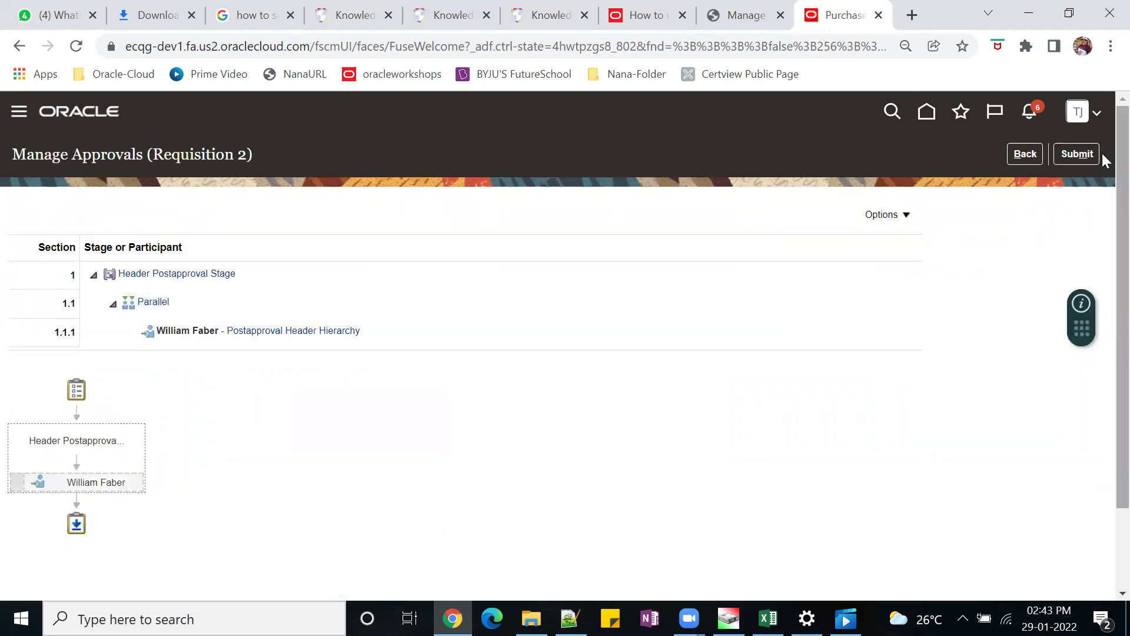
left_click(1087, 154)
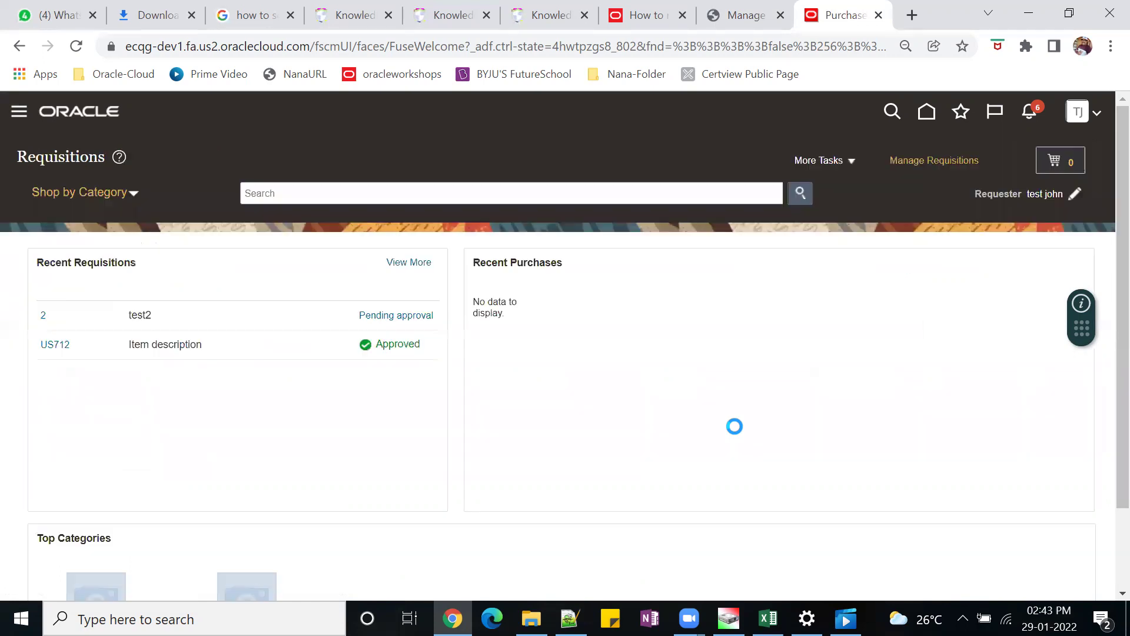
left_click(612, 368)
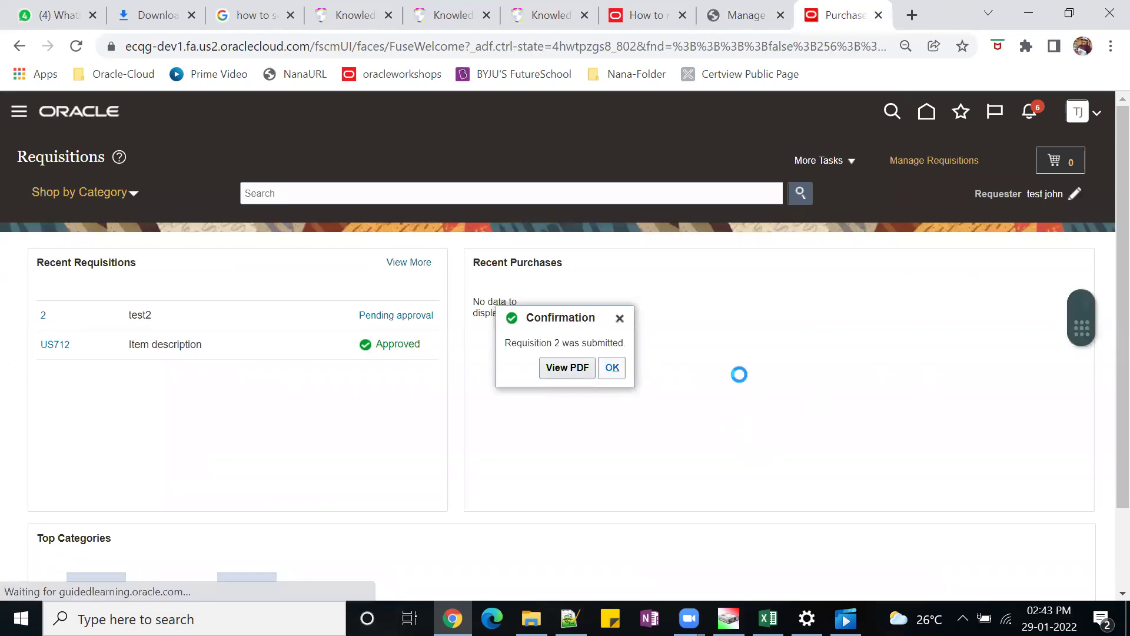
Step: Open the submitted requisition test2 from the recent requisitions and duplicate it
left_click(43, 316)
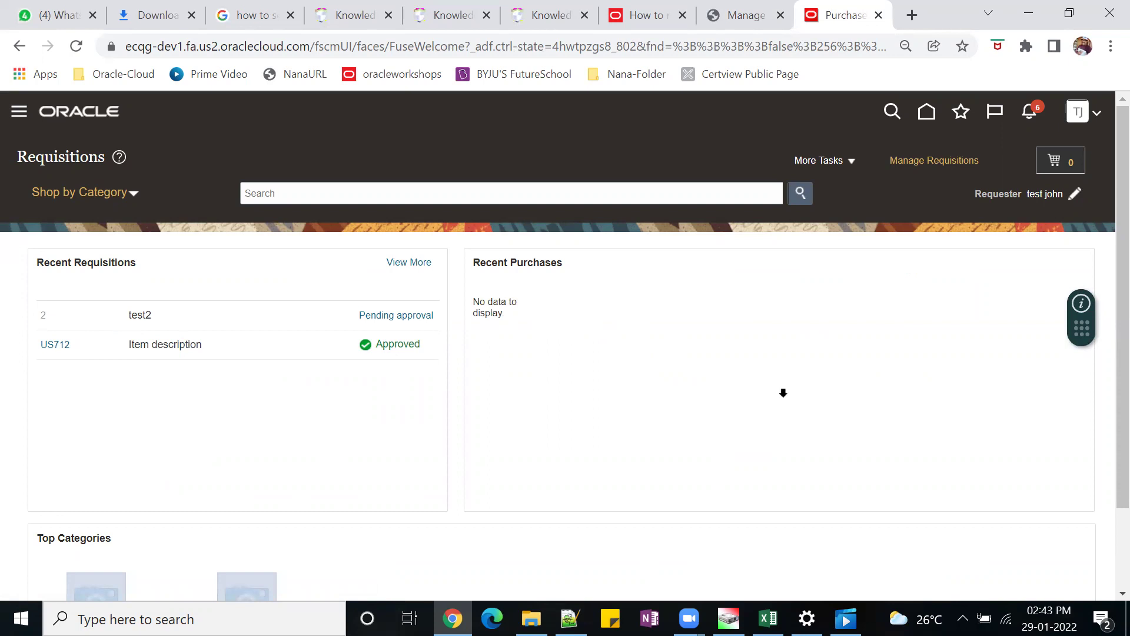
left_click(1043, 155)
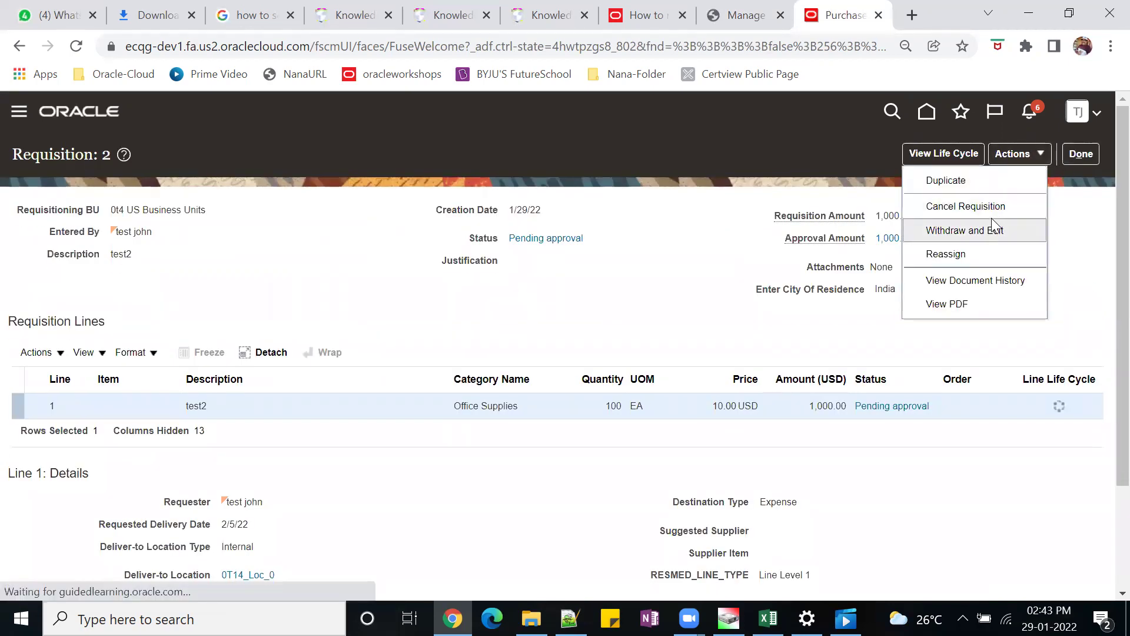
left_click(969, 182)
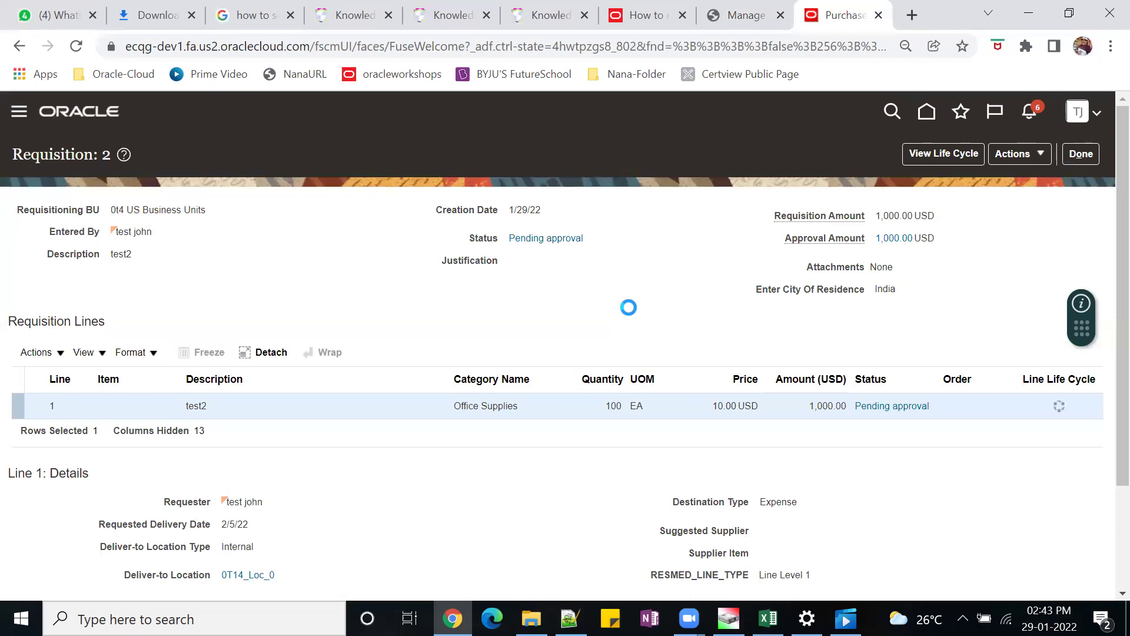
Step: Look up the company and cost center in the Notepad++ notes and try changing the duplicate's charge account company segment to 05
scroll(723, 478, "down", 5)
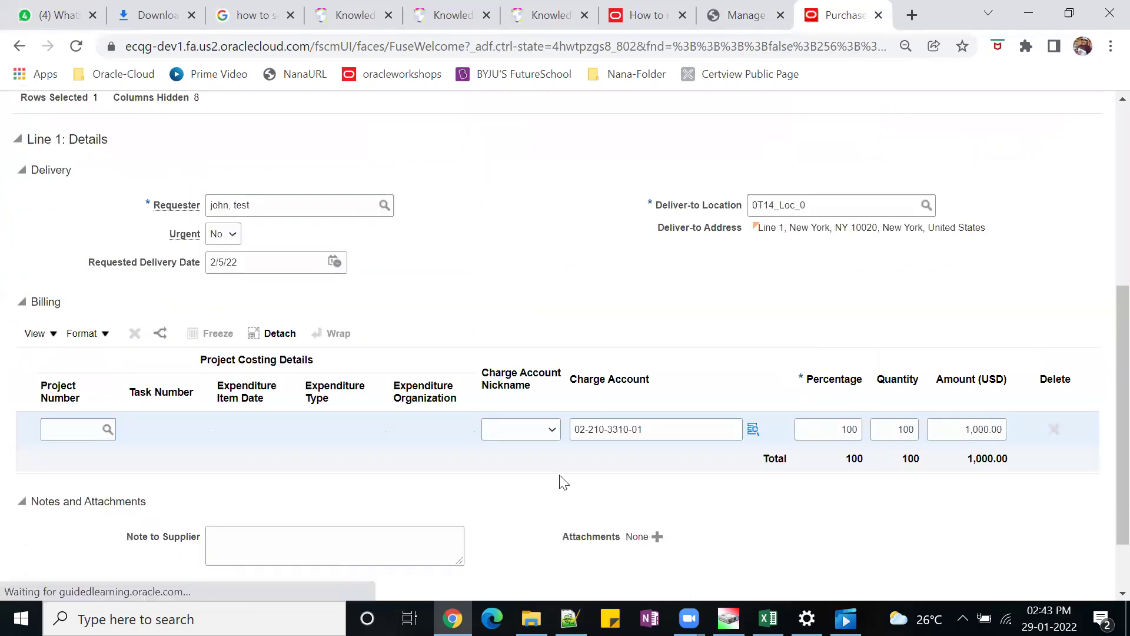
key("alt+Tab")
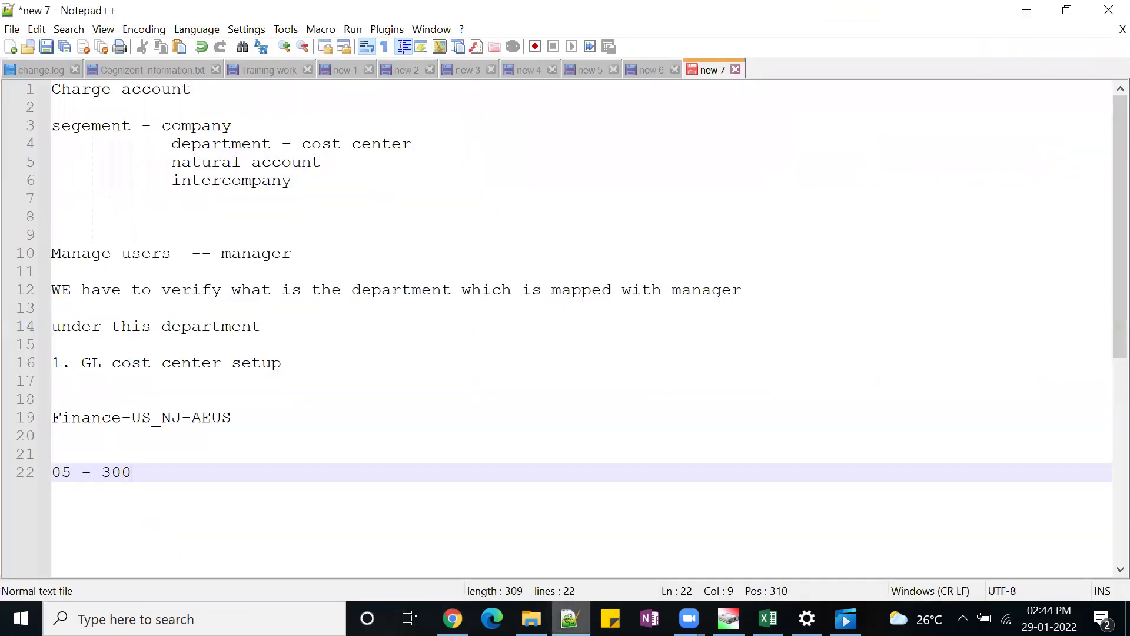
key("alt+Tab")
left_click_drag(586, 430, 581, 429)
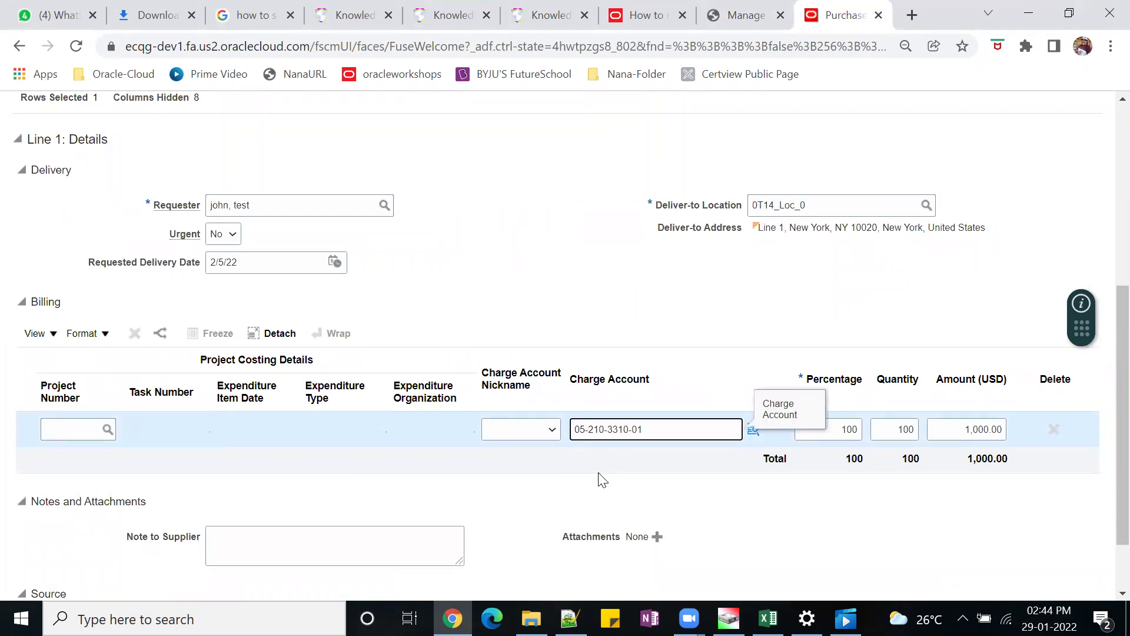
key("Tab")
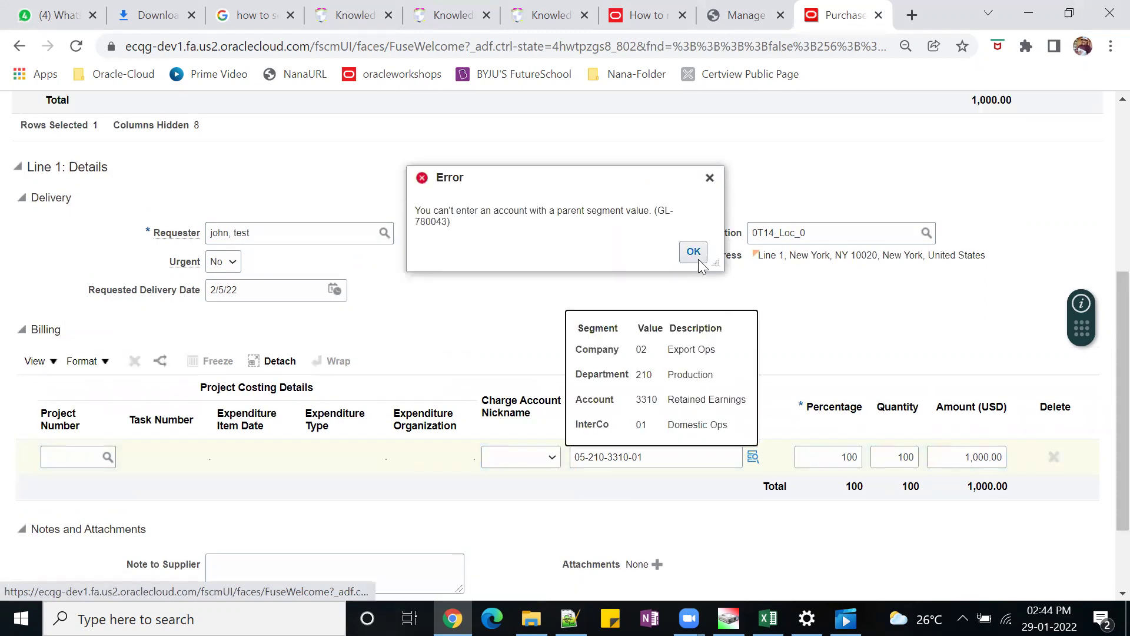
left_click(694, 252)
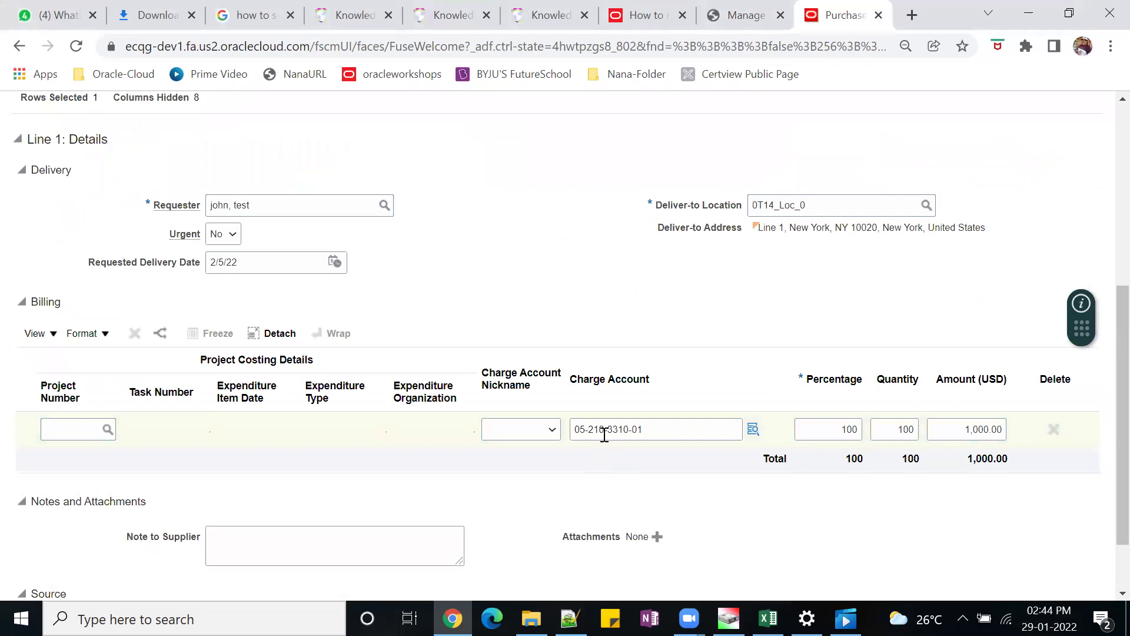
left_click_drag(605, 435, 593, 436)
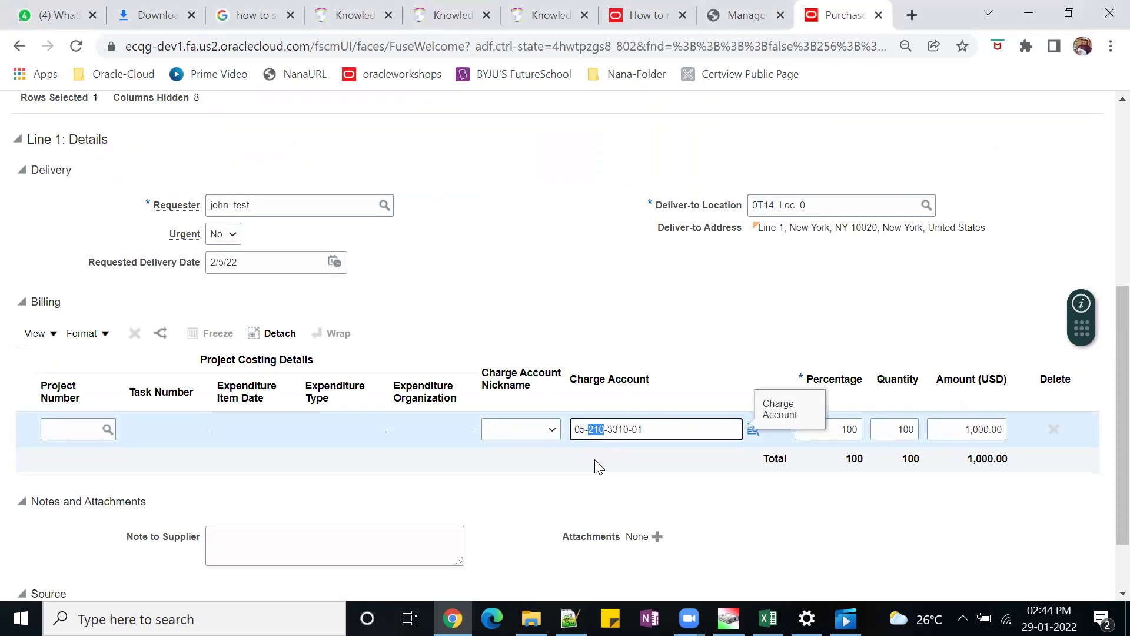
type("300")
key("Tab")
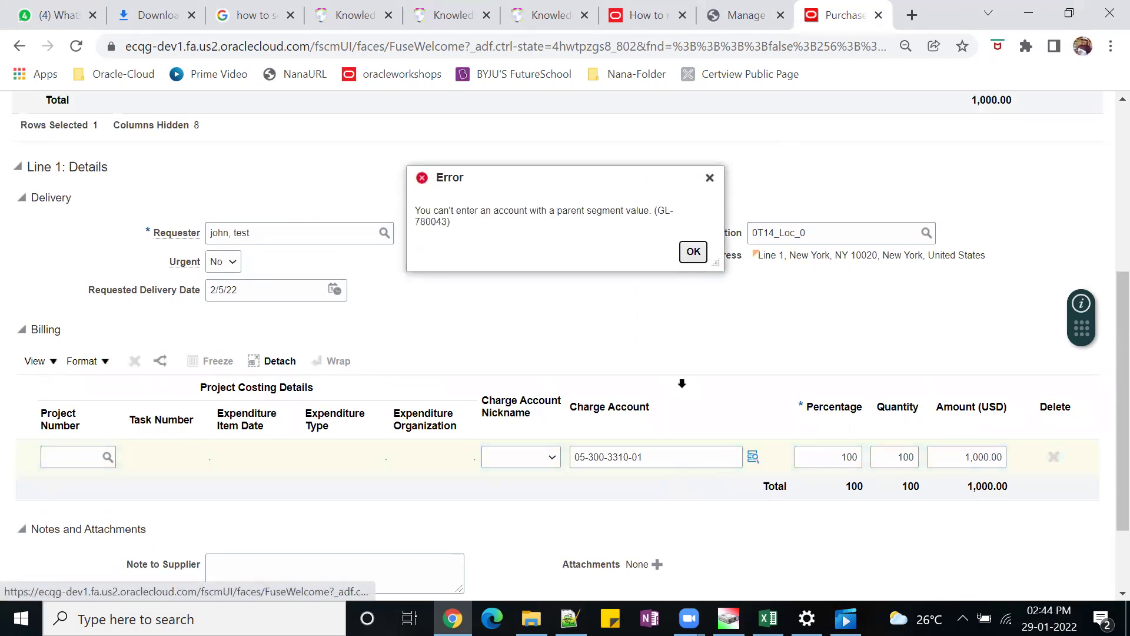
left_click(692, 254)
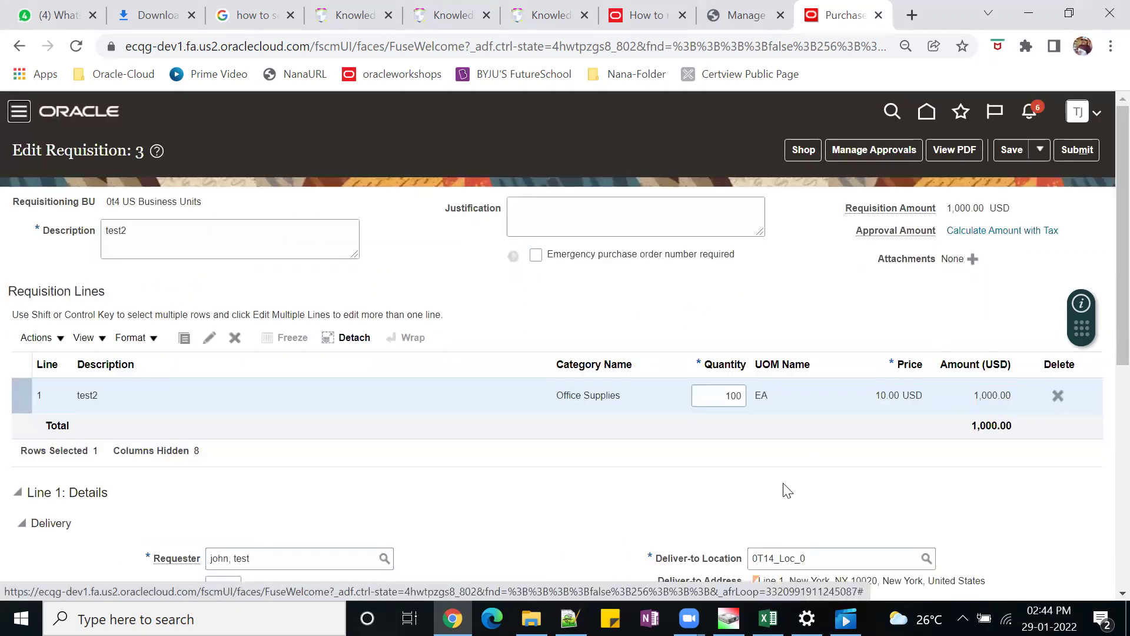
Step: Open the charge account's segment values for line 1, dismiss the error and cancel out of the segment dialog
scroll(788, 490, "down", 4)
left_click(754, 519)
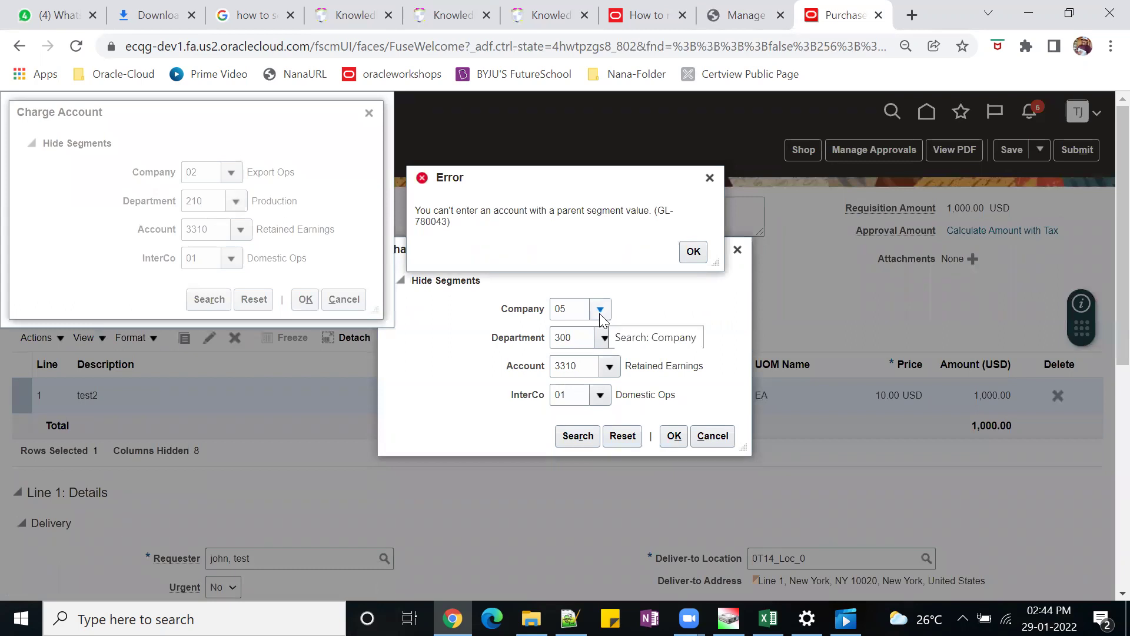
left_click(693, 251)
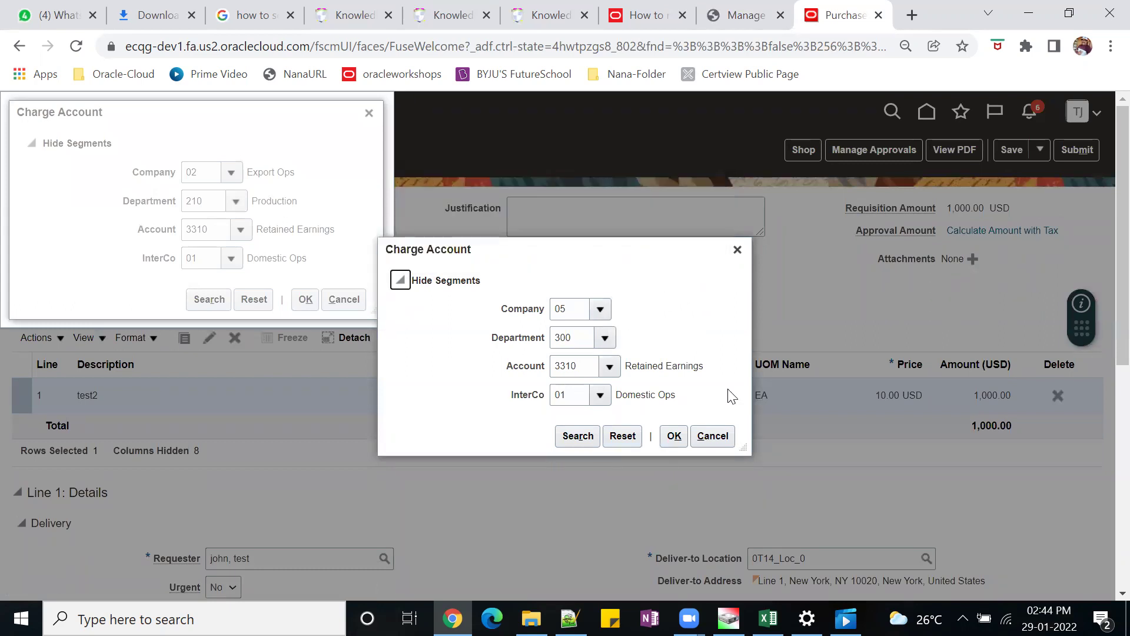
left_click(712, 436)
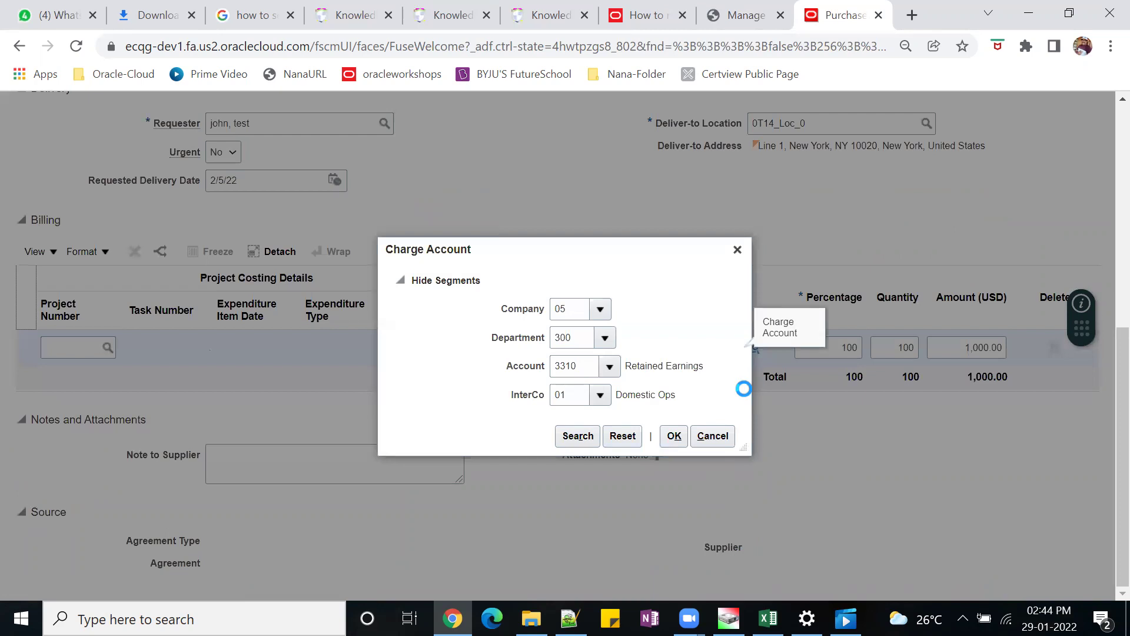
left_click(701, 441)
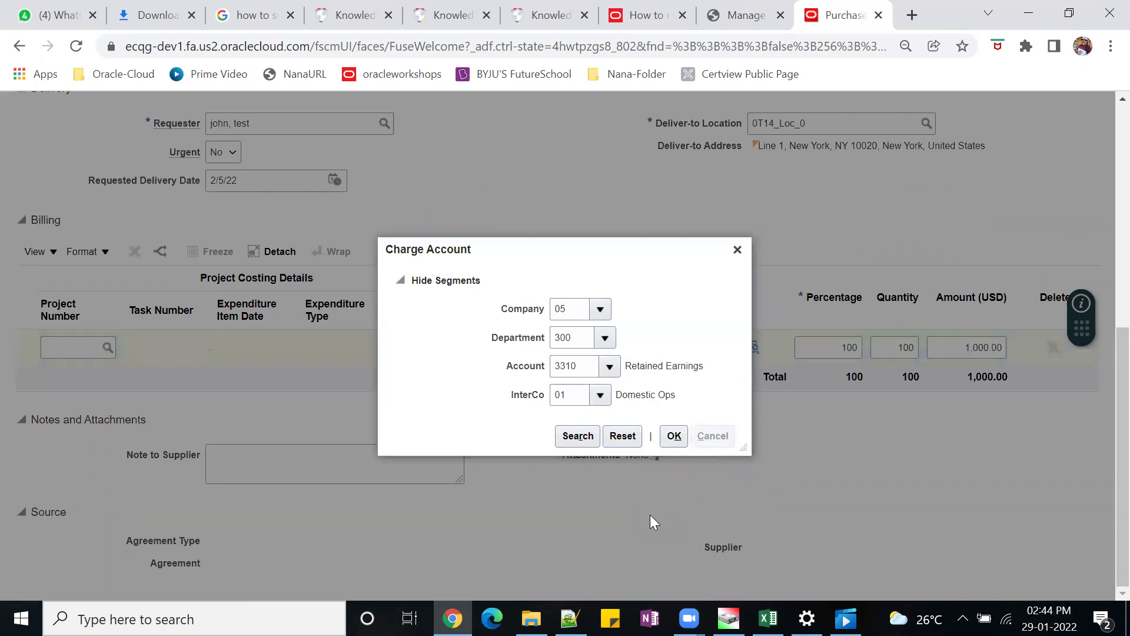
left_click(622, 441)
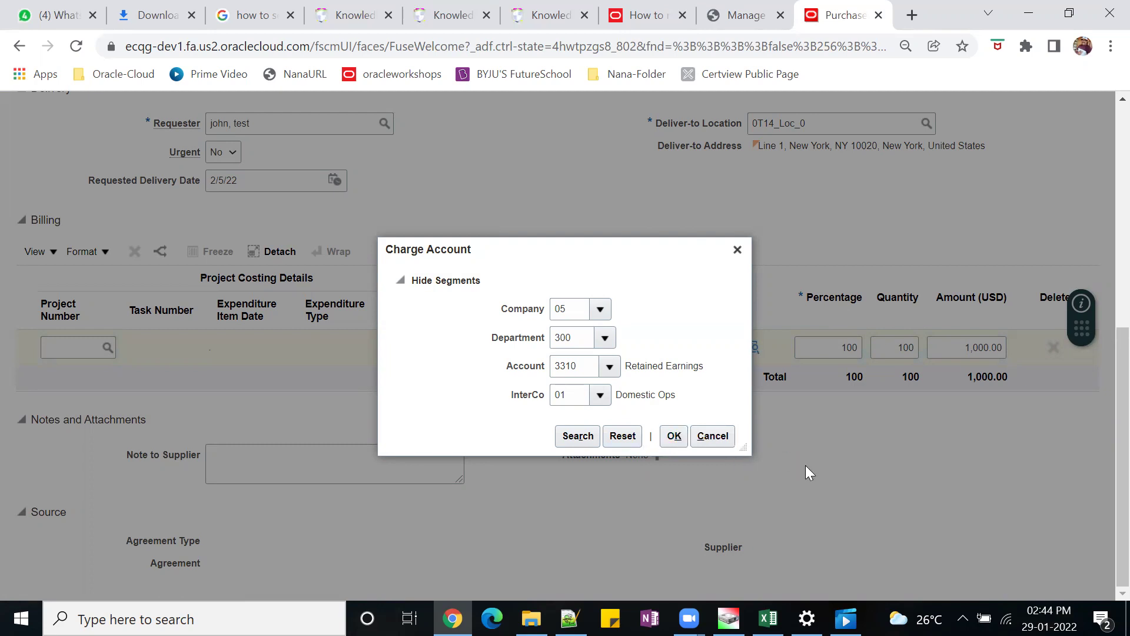
left_click(738, 251)
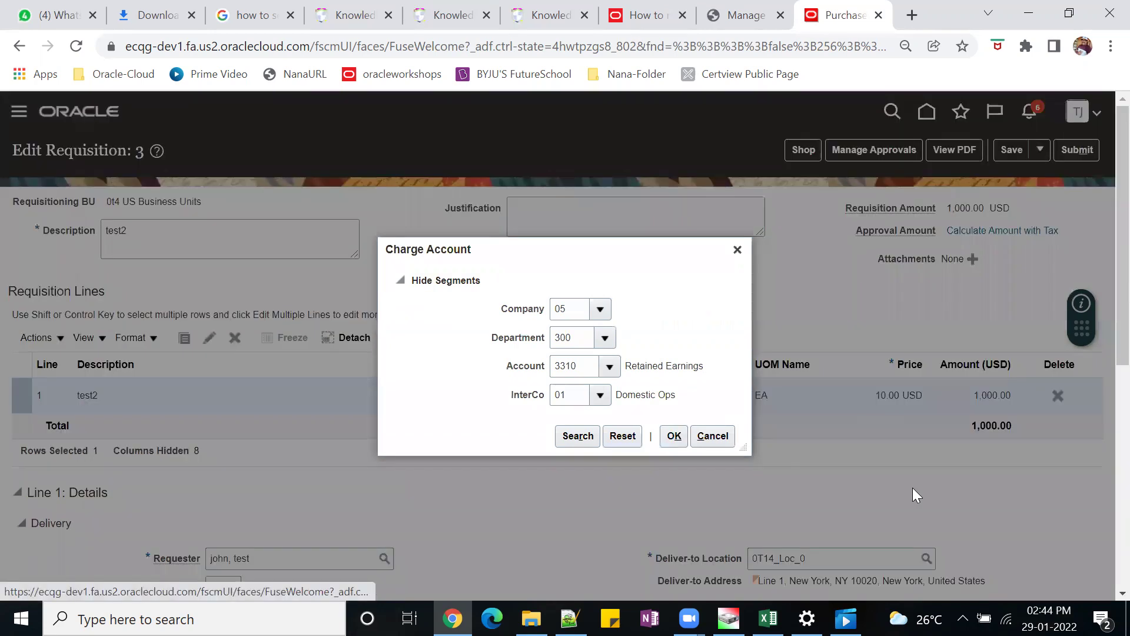
left_click(719, 439)
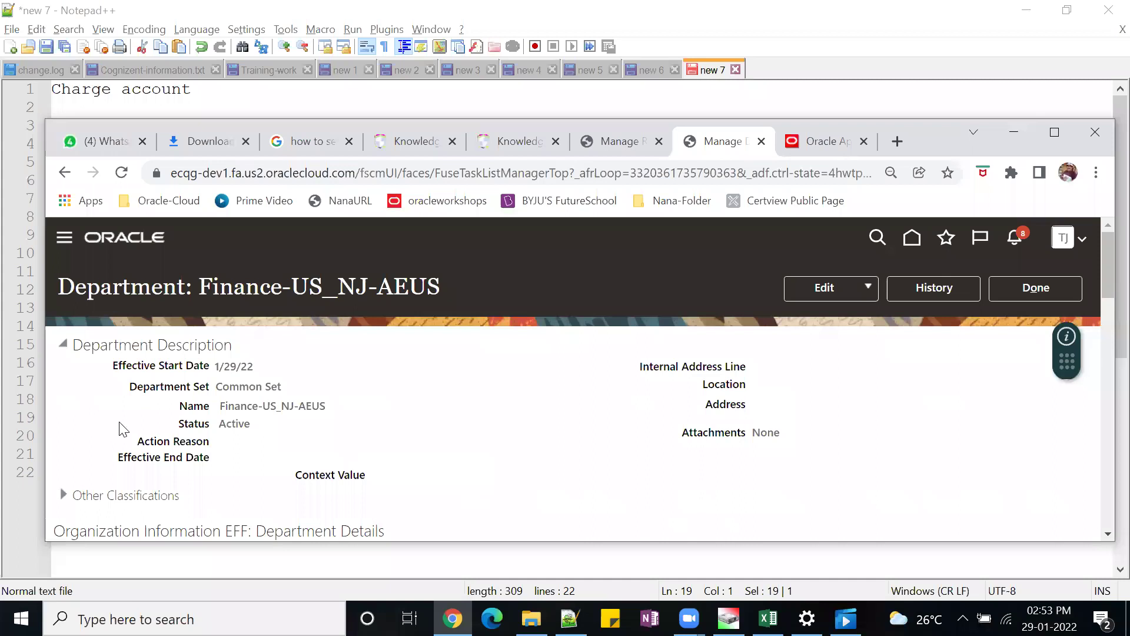
Step: Examine the companies, cost centers and cost center managers in the GL Cost Center Information of department Finance-US_NJ-AEUS
scroll(853, 466, "down", 10)
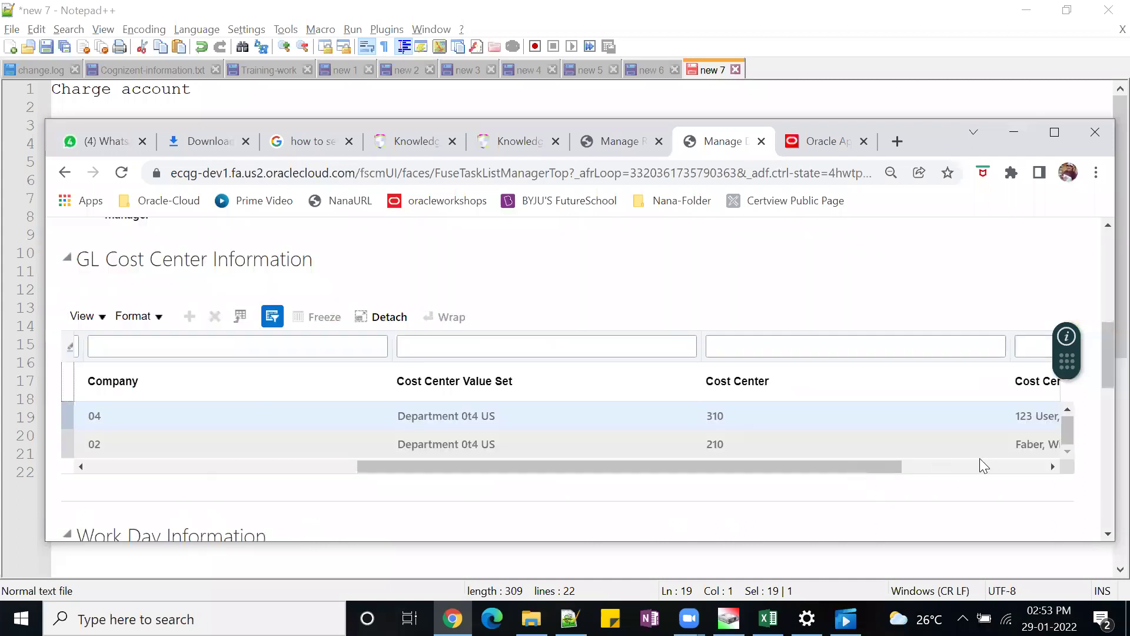
scroll(843, 396, "right", 5)
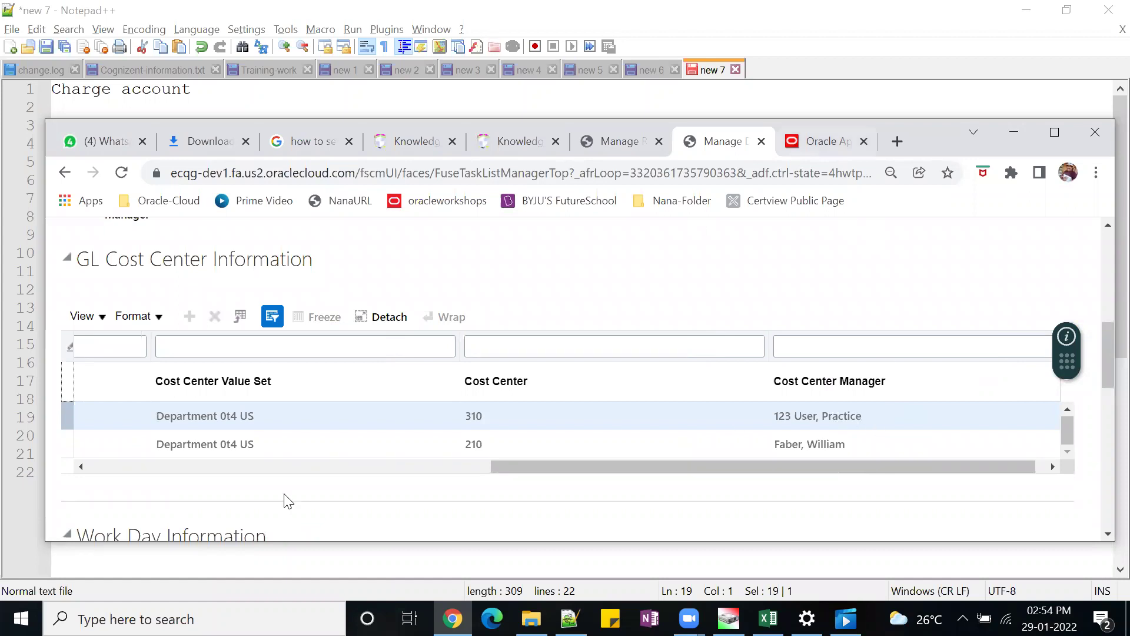
scroll(540, 466, "left", 1)
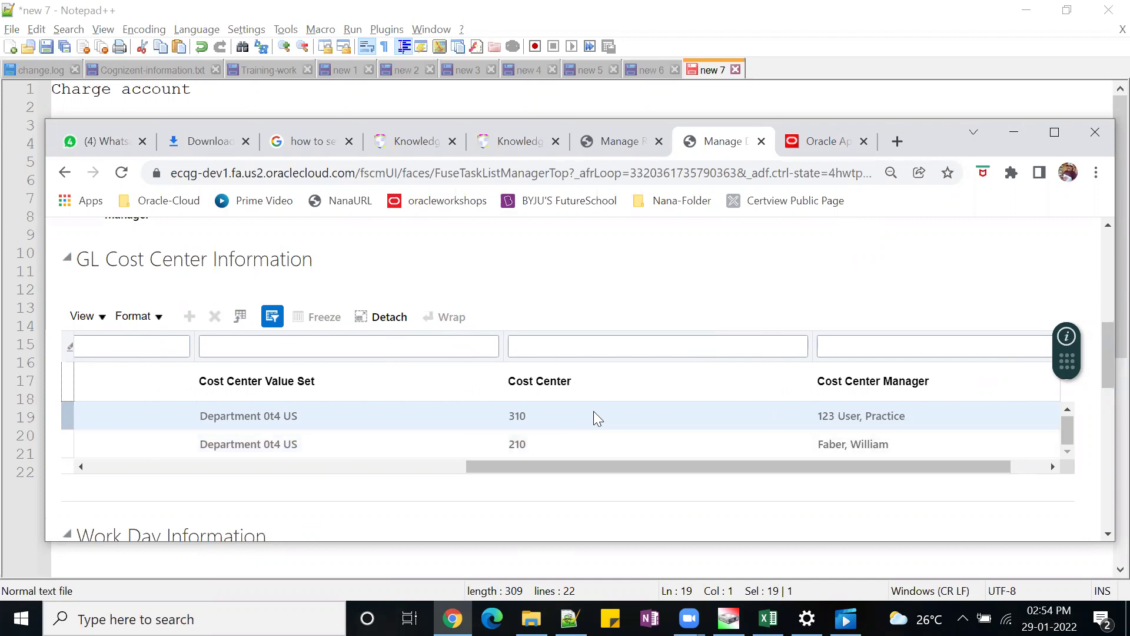
Step: Review the Autoapproval rule's second AND group in Manage Requisition Approvals, checking its cost center and requisition amount conditions
left_click(622, 147)
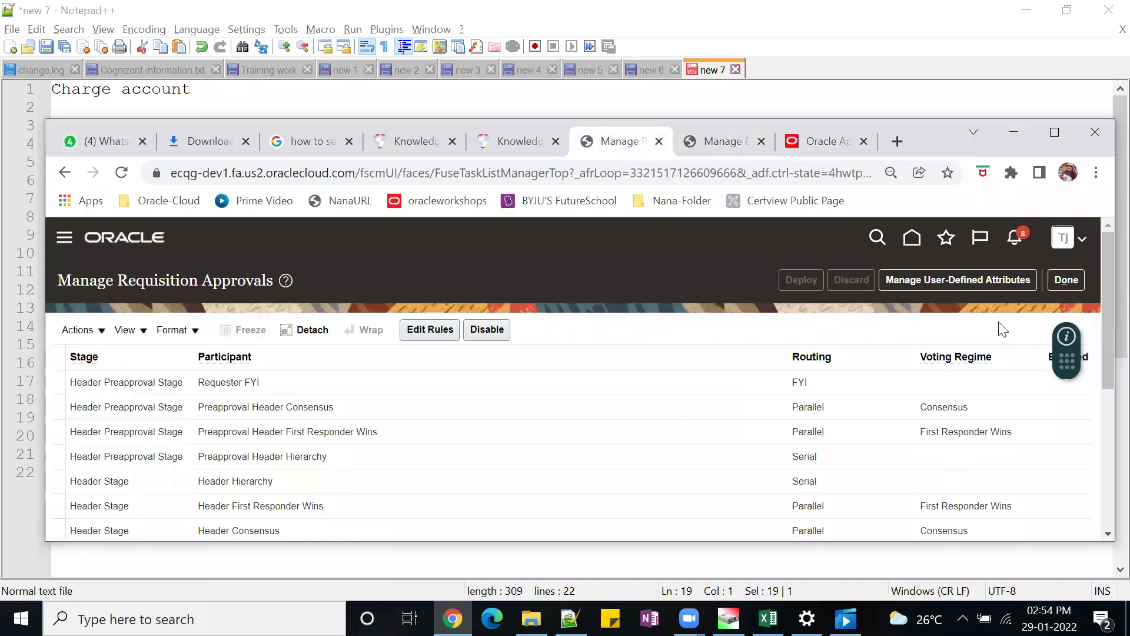
left_click(1054, 133)
left_click(387, 112)
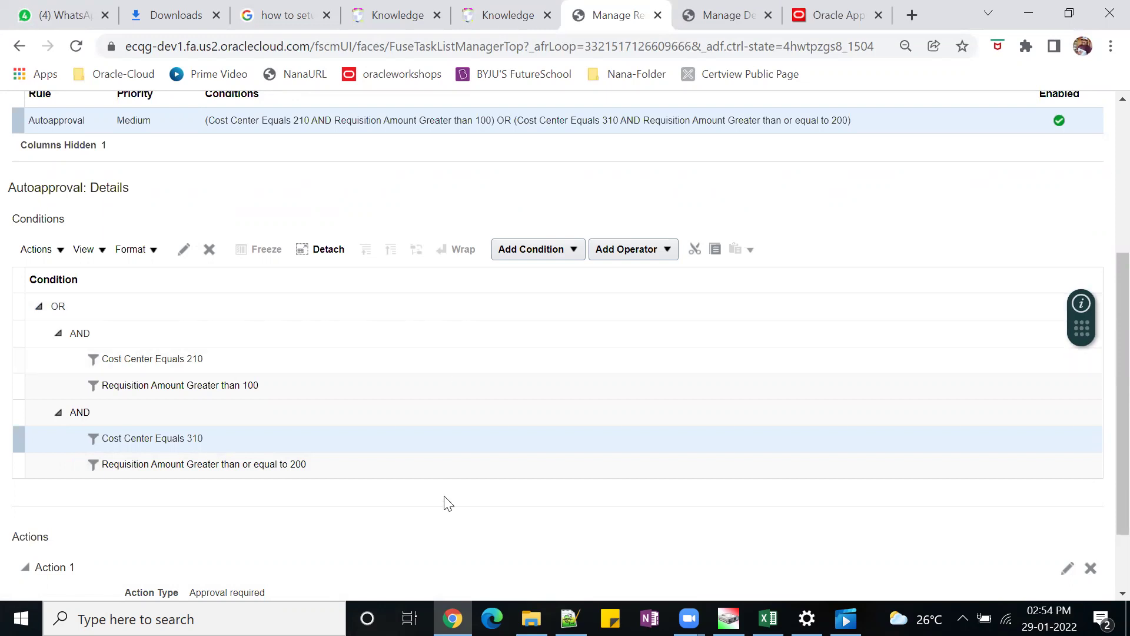
scroll(207, 362, "down", 3)
double_click(192, 348)
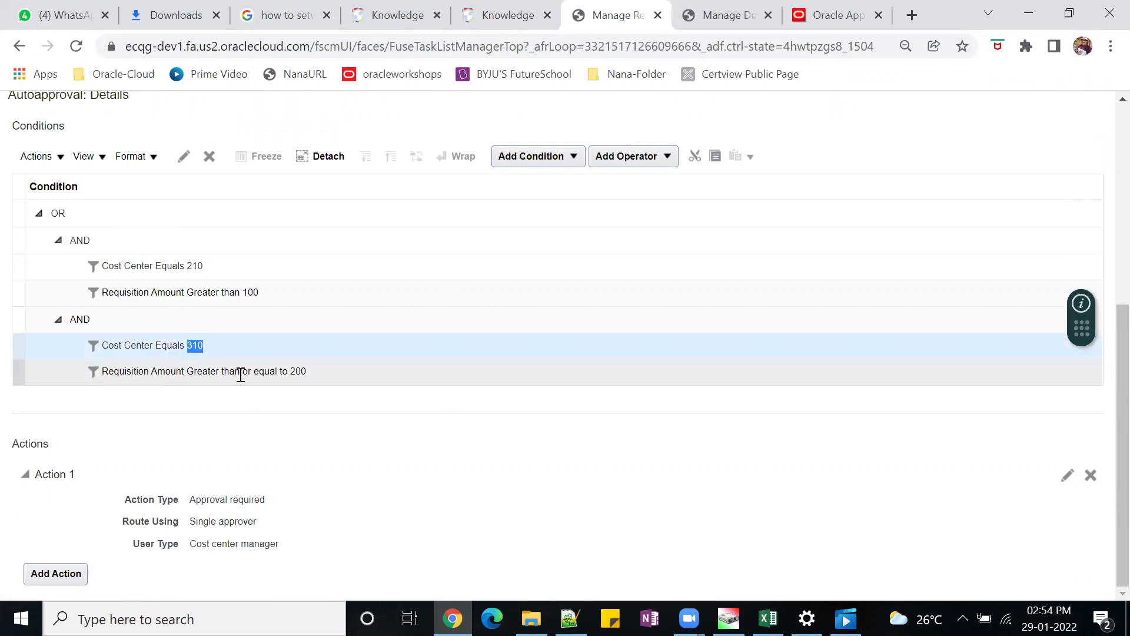
left_click(298, 372)
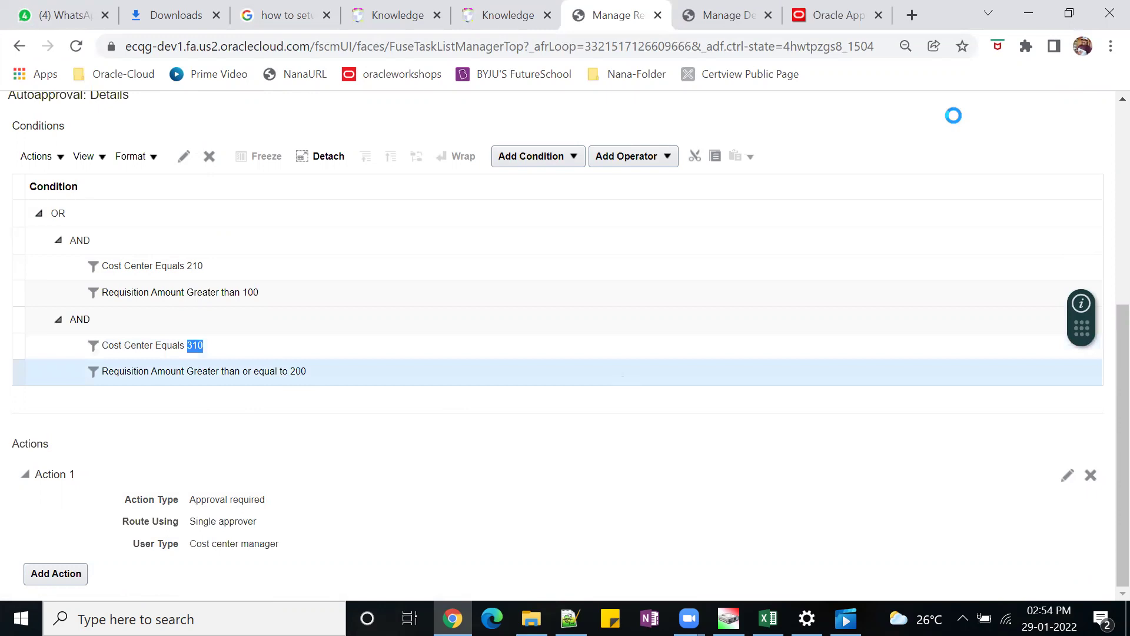
Step: Return to the duplicated requisition test2 and check its line 1 delivery details, charge account and amount
left_click(838, 15)
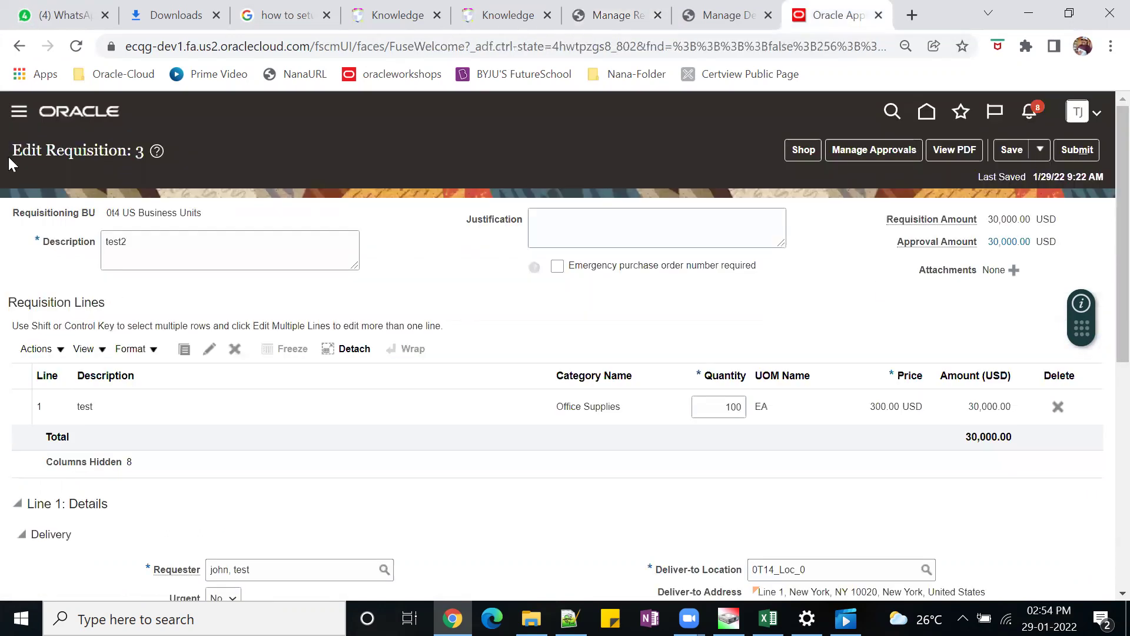
triple_click(126, 153)
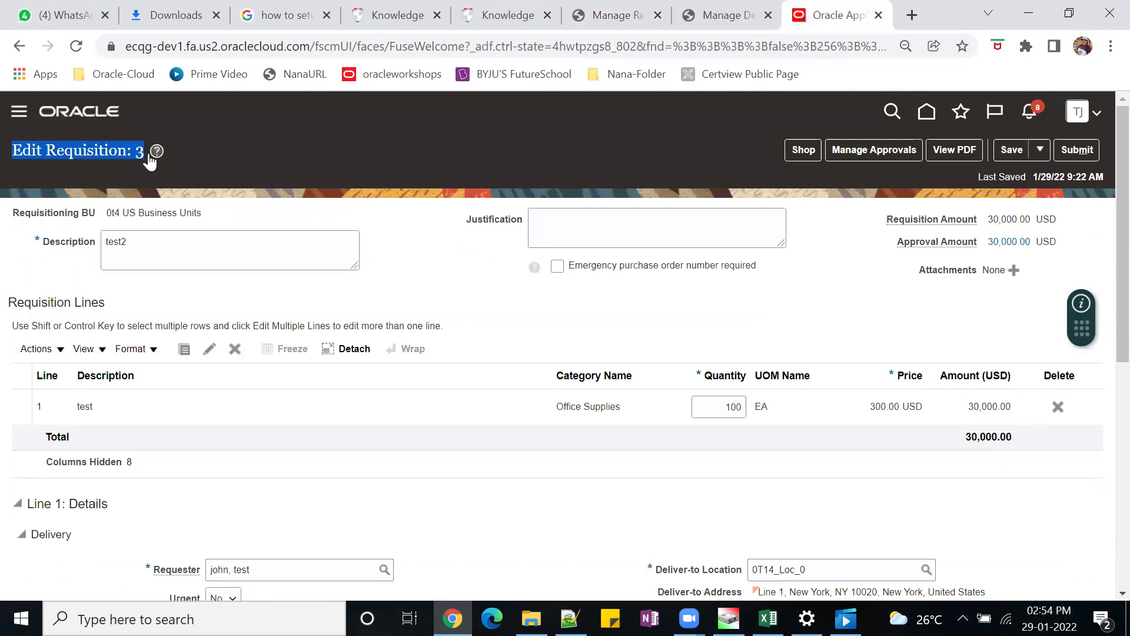
scroll(699, 396, "down", 2)
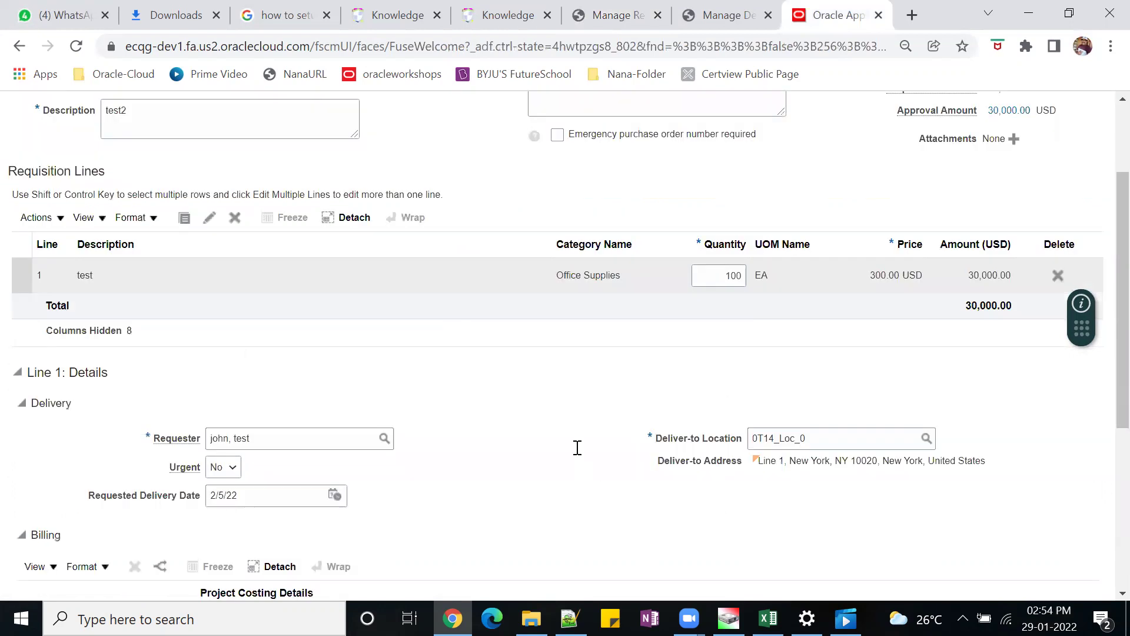
scroll(583, 447, "down", 3)
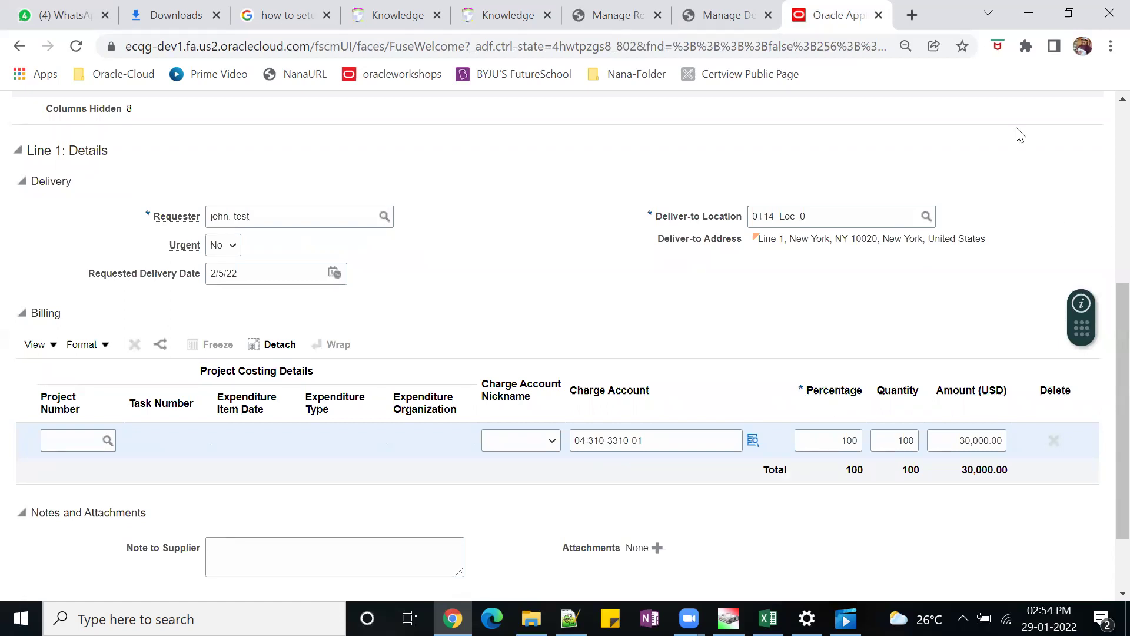
scroll(1026, 189, "up", 5)
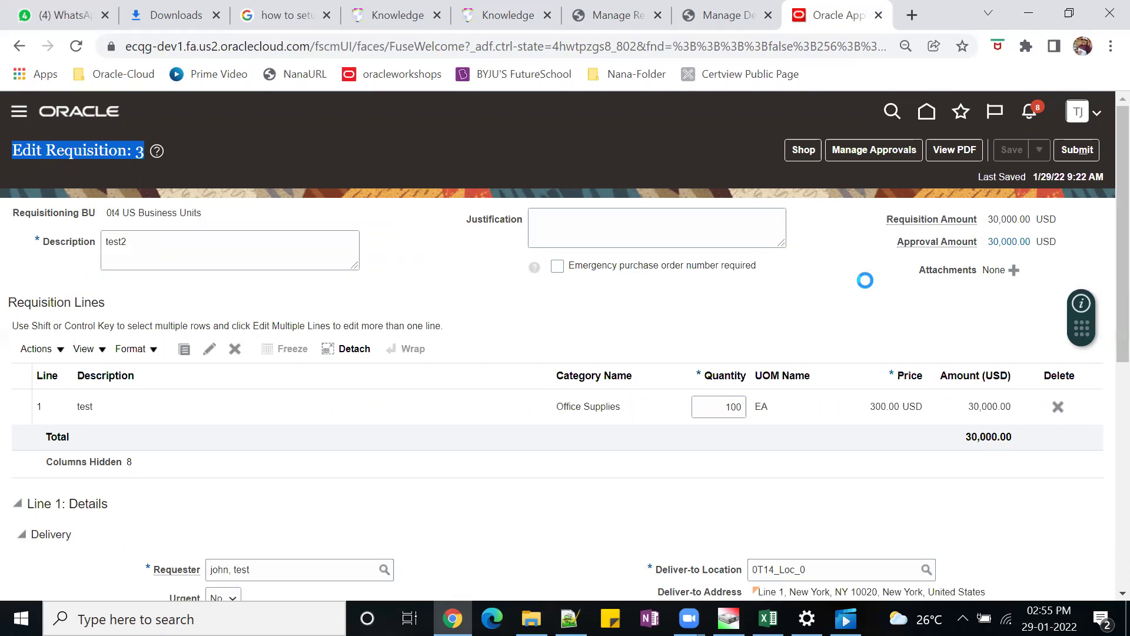
Step: Generate the approval routing for the duplicated requisition test2, submit the requisition and close the confirmation
left_click(887, 155)
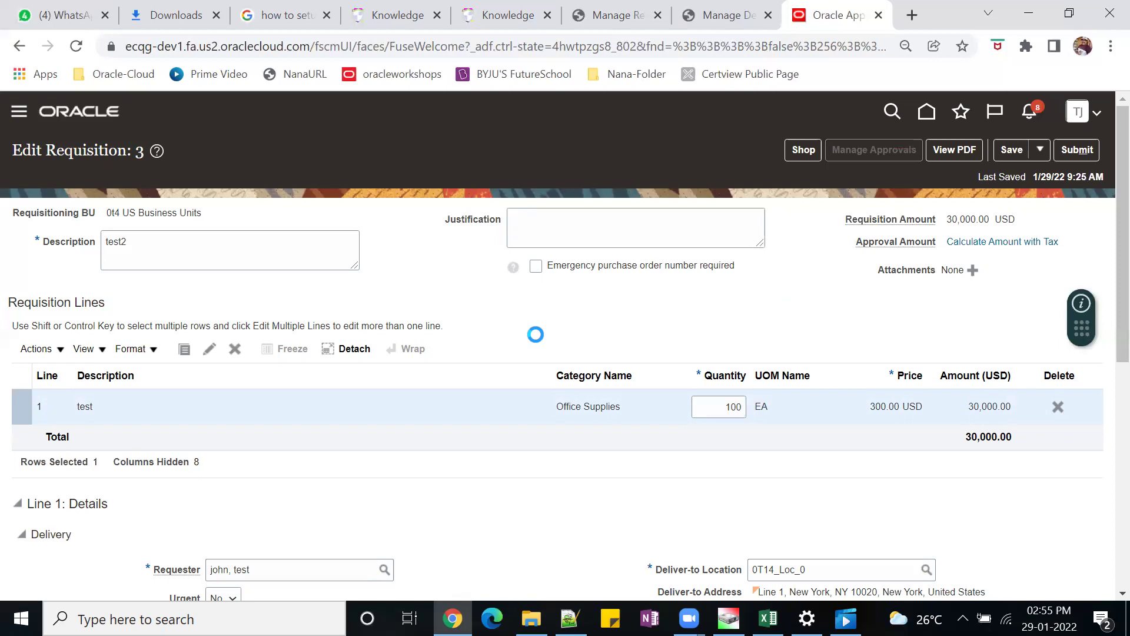
scroll(540, 342, "down", 1)
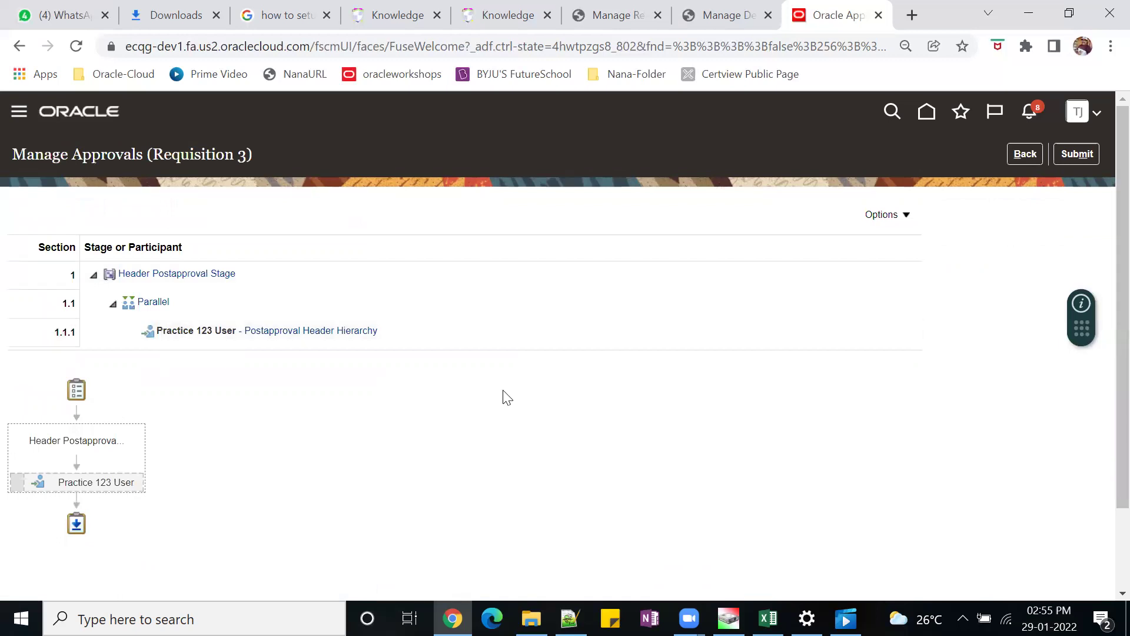
left_click(1078, 155)
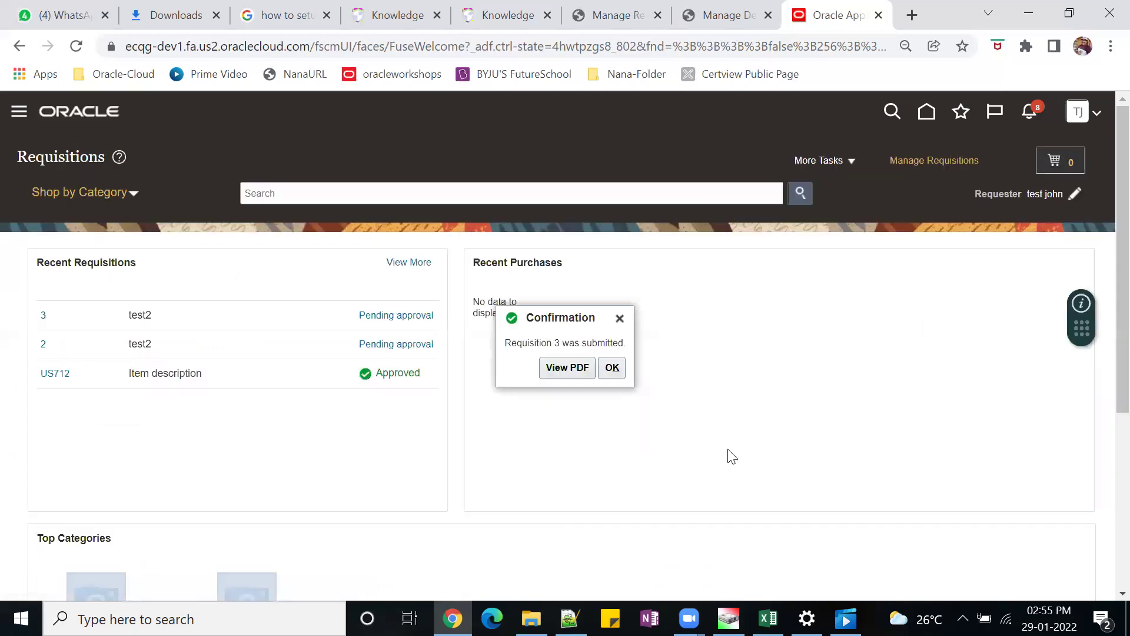
left_click(612, 368)
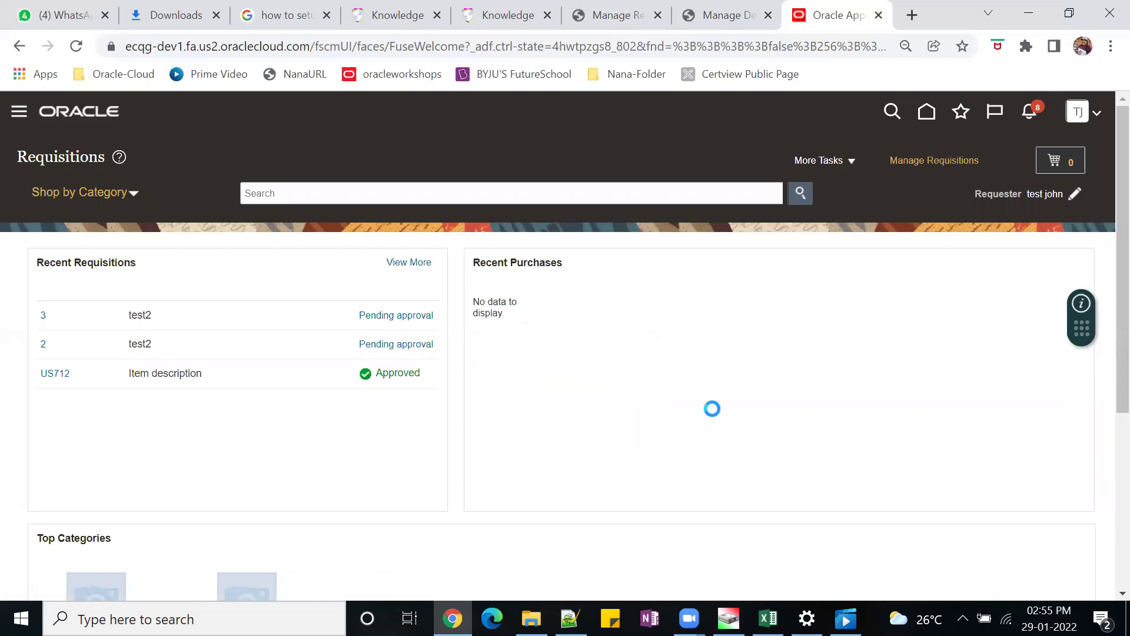